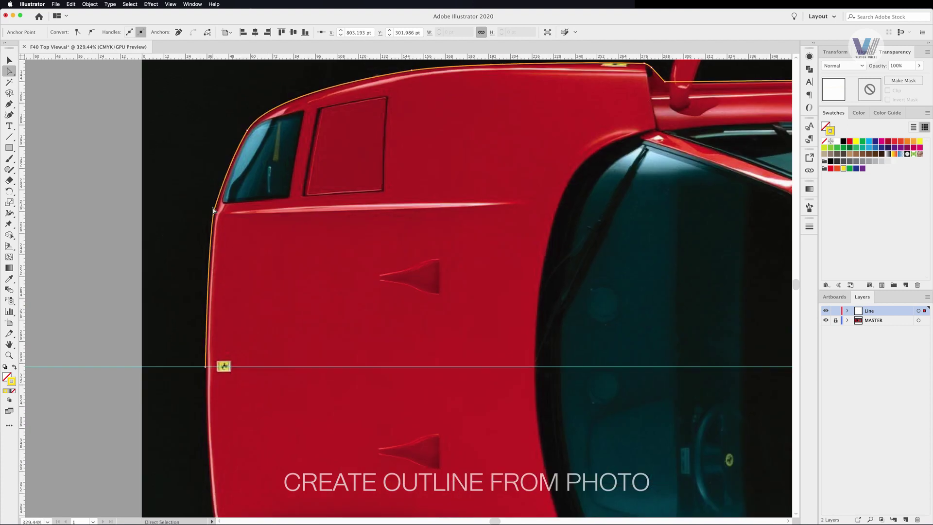
- Curve the yellow outline down the front edge and draw a straight line along the body crease
left_click_drag(224, 173, 207, 264)
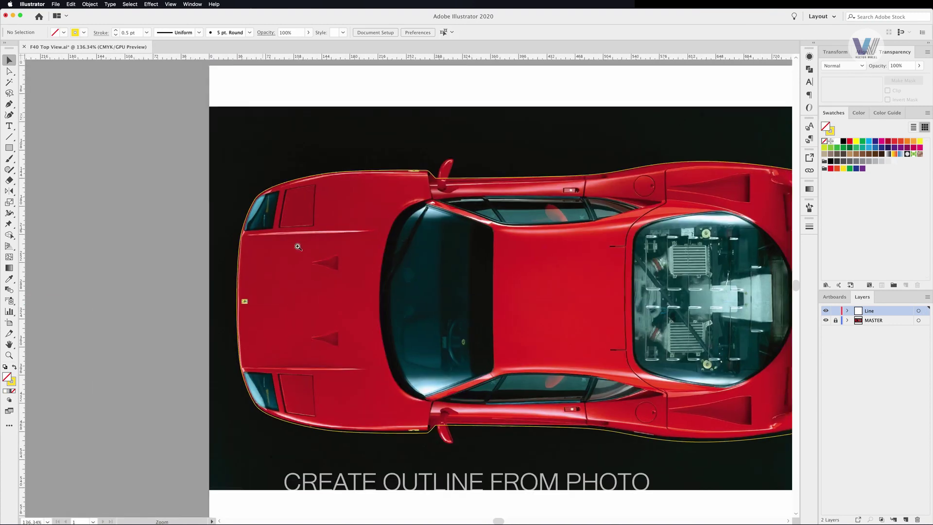
key("p")
left_click(104, 262)
left_click(664, 242)
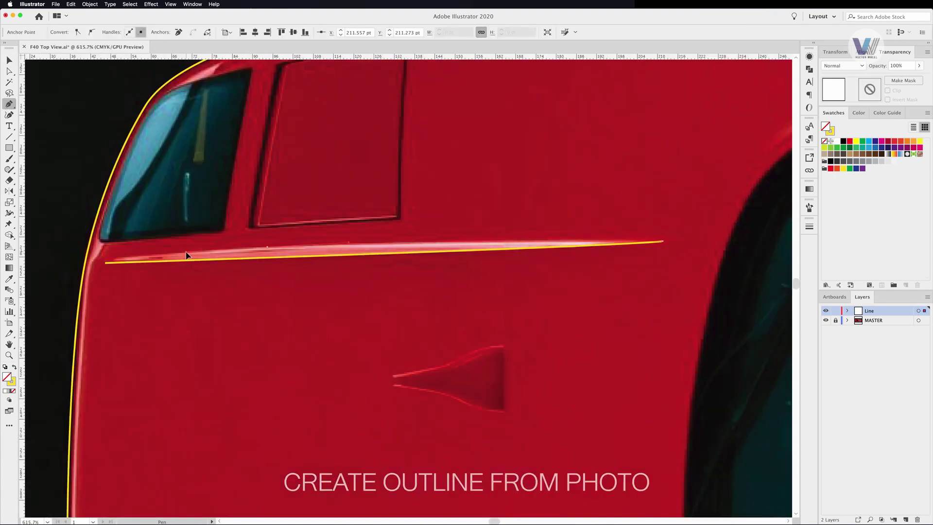
- Curve the crease path back and trace the small front window, nudging its lower-left anchor
left_click_drag(186, 255, 118, 261)
scroll(241, 270, "up", 3)
left_click(151, 316)
left_click_drag(270, 306, 310, 242)
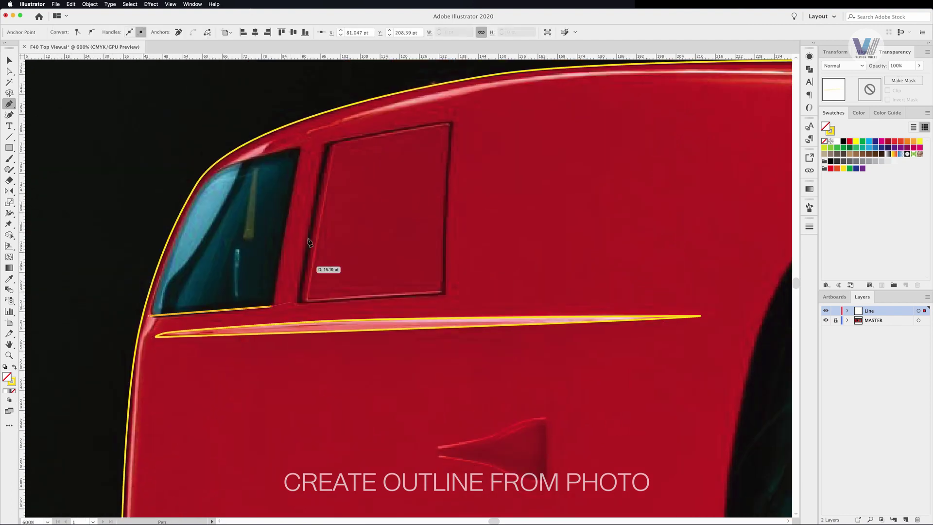
left_click(206, 186)
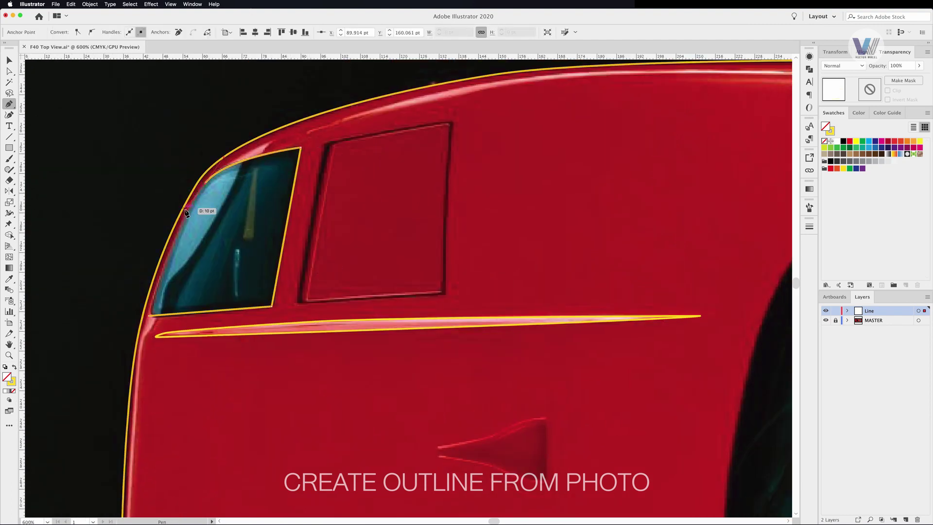
left_click(150, 316)
mouse_move(148, 320)
left_mouse_down()
mouse_move(177, 301)
mouse_move(163, 322)
left_mouse_up()
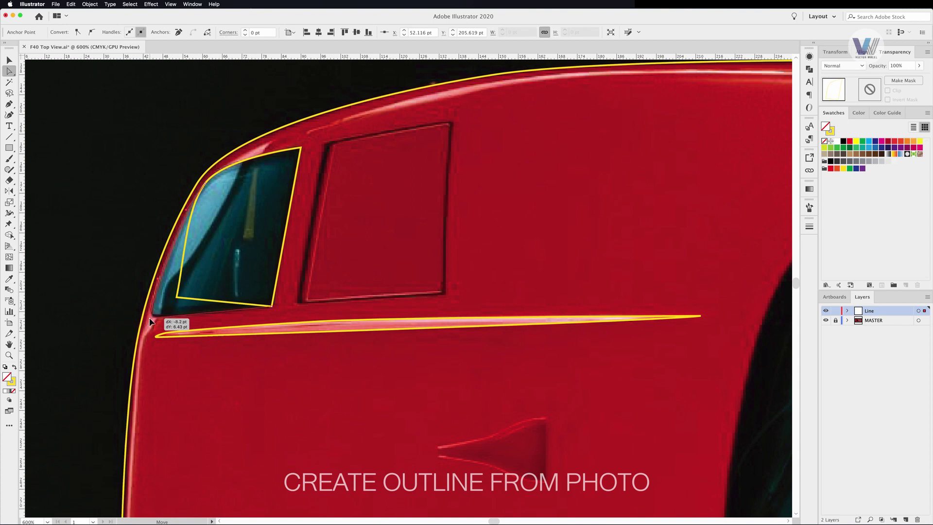
left_click(73, 195)
- Trace the square panel's outline and Alt-drag an offset copy to form a double line
left_click(10, 105)
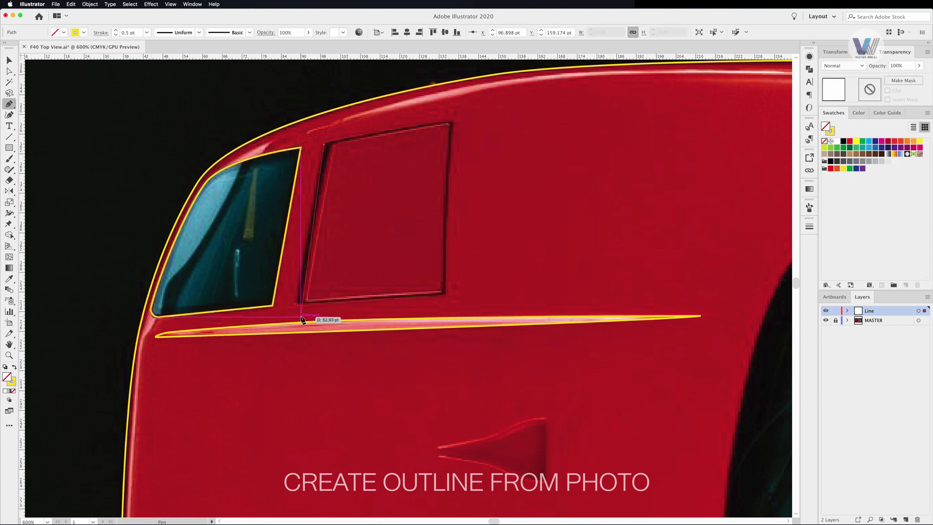
left_click(327, 144)
left_click(303, 301)
left_click(444, 294)
scroll(340, 243, "right", 5)
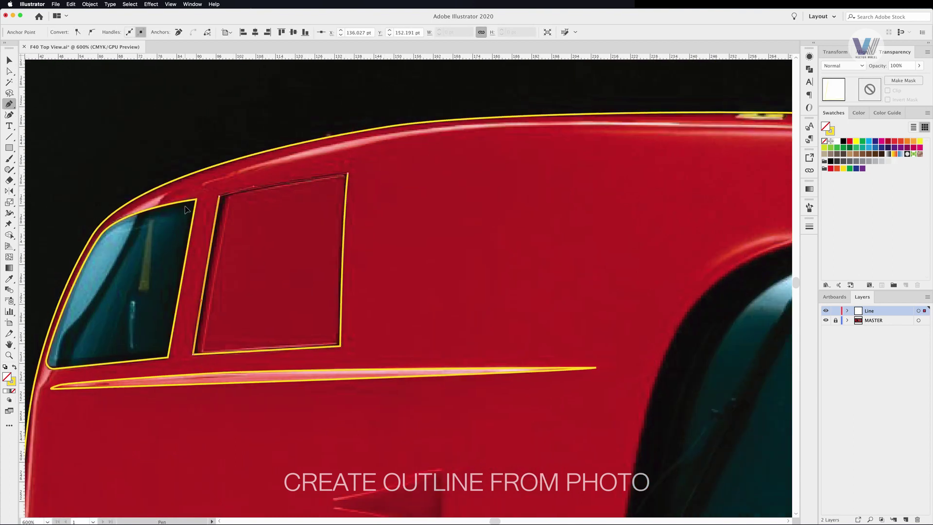
key("a")
key("ctrl+shift+a")
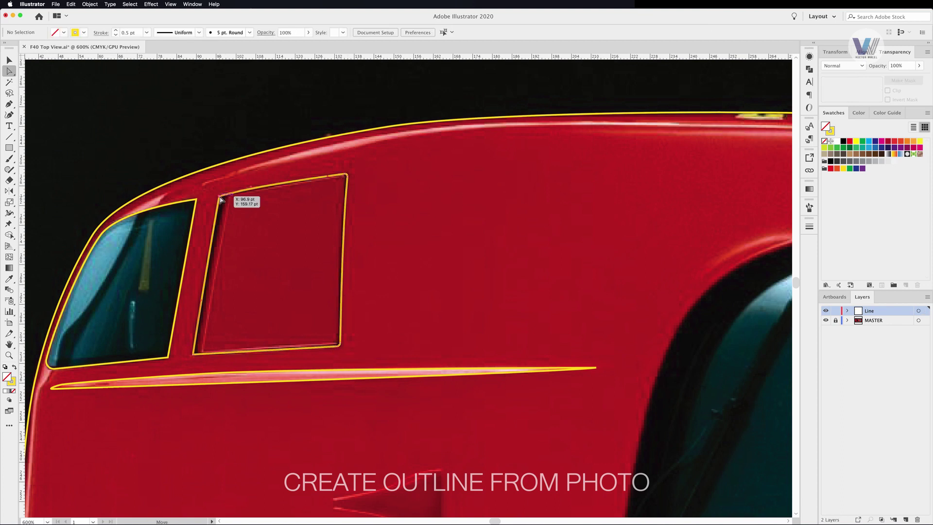
left_click_drag(200, 353, 205, 353)
key("v")
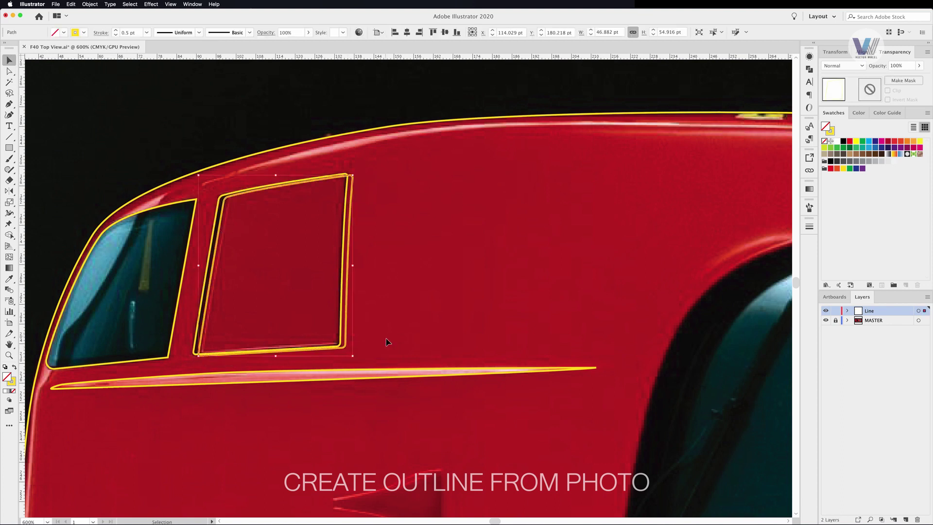
key("ctrl+shift+a")
- Outline the flared intake in yellow with a curved top corner
key("p")
scroll(391, 322, "down", 5)
scroll(391, 322, "right", 2)
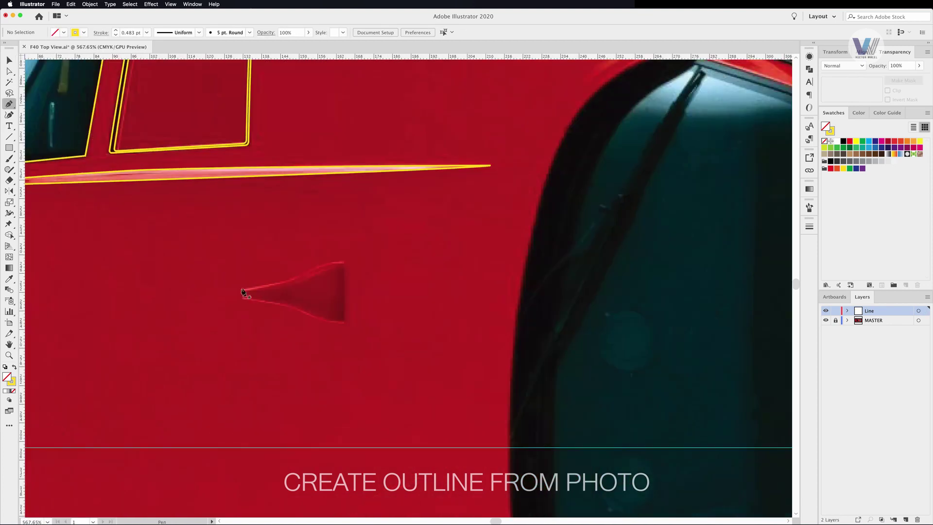
left_click(241, 288)
left_click_drag(344, 262, 355, 266)
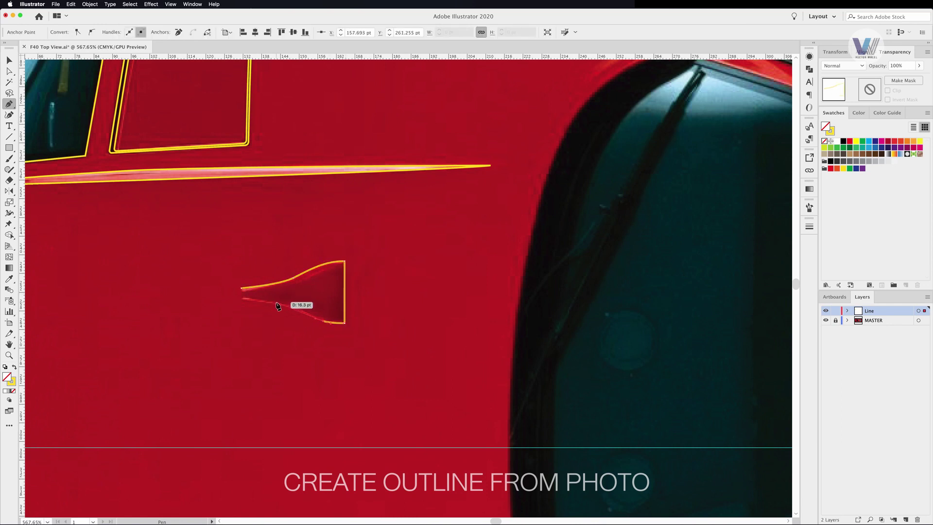
left_click(9, 60)
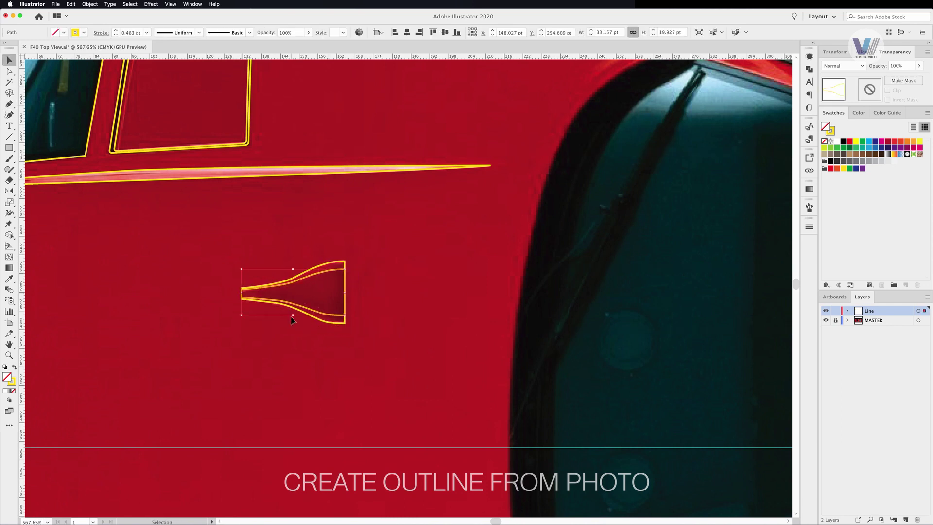
key("ctrl+shift+a")
key("ctrl+minus")
key("ctrl+minus")
scroll(91, 266, "up", 4)
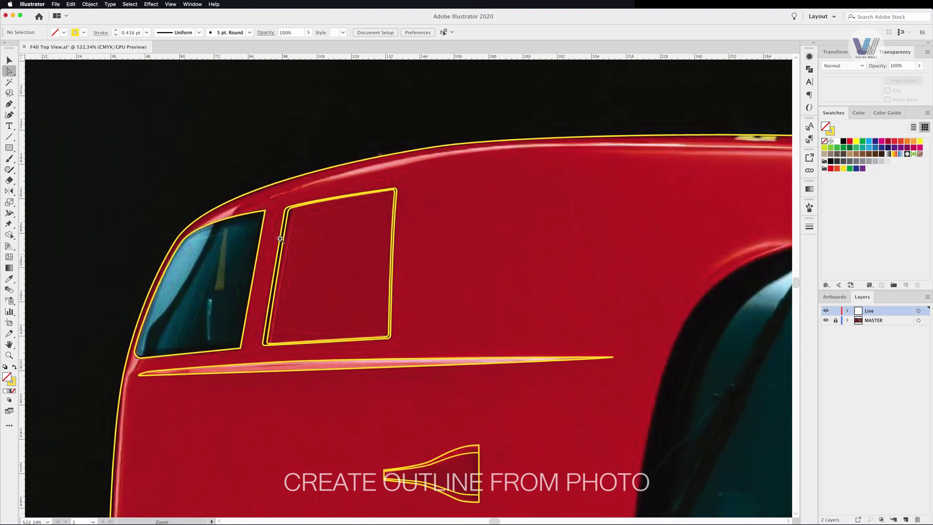
- Draw a curved inner line along the car's front edge
key("p")
left_click(244, 235)
left_click(206, 345)
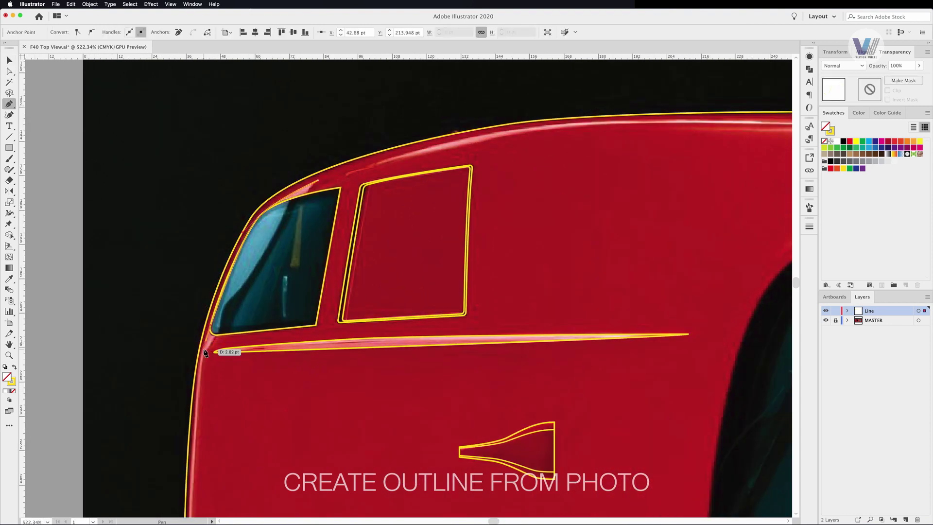
scroll(206, 353, "down", 5)
scroll(171, 237, "up", 2)
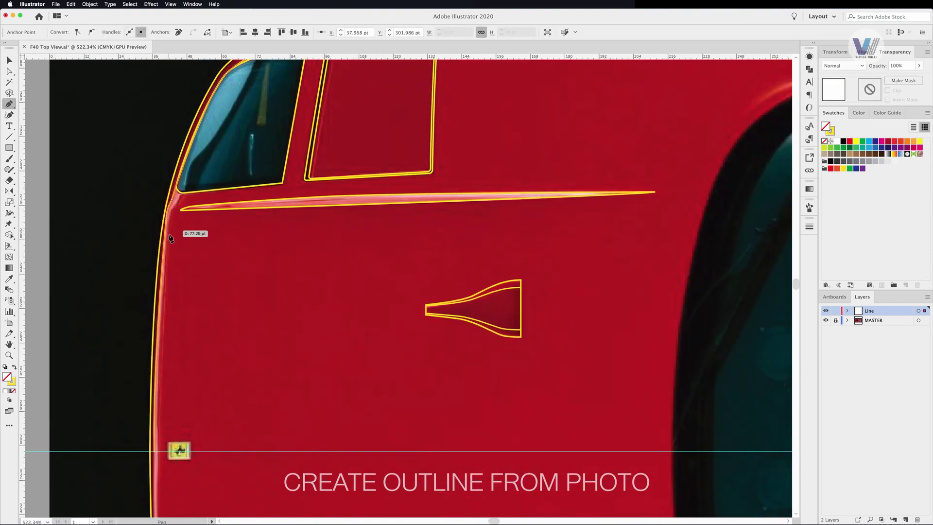
scroll(186, 189, "up", 1)
left_click_drag(154, 238, 170, 208)
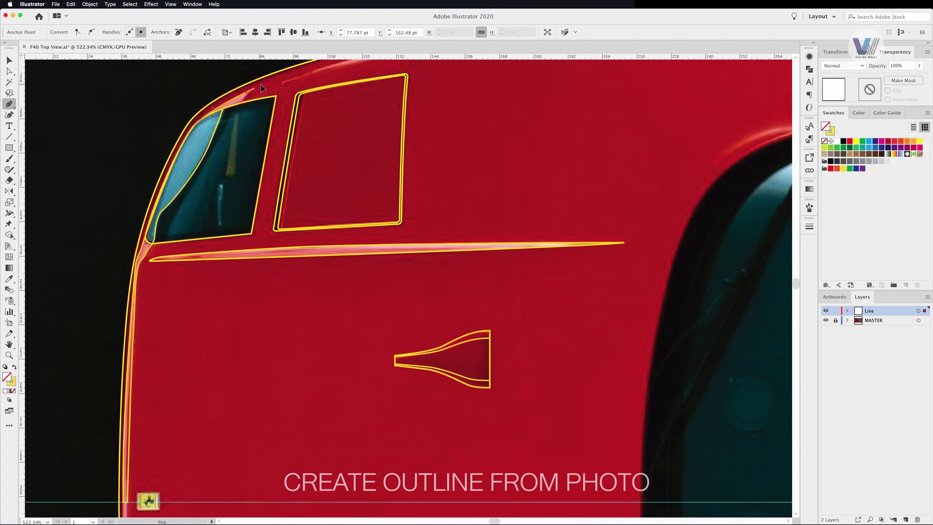
scroll(123, 245, "down", 3)
left_click(124, 245)
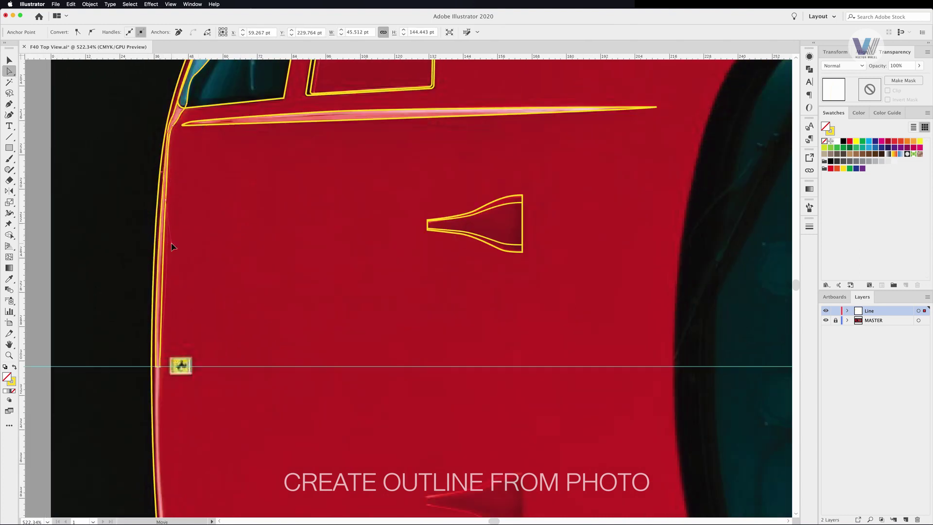
left_click(161, 268)
- Draw a straight line along the small window's light streak
scroll(411, 282, "left", 5)
scroll(448, 246, "down", 3)
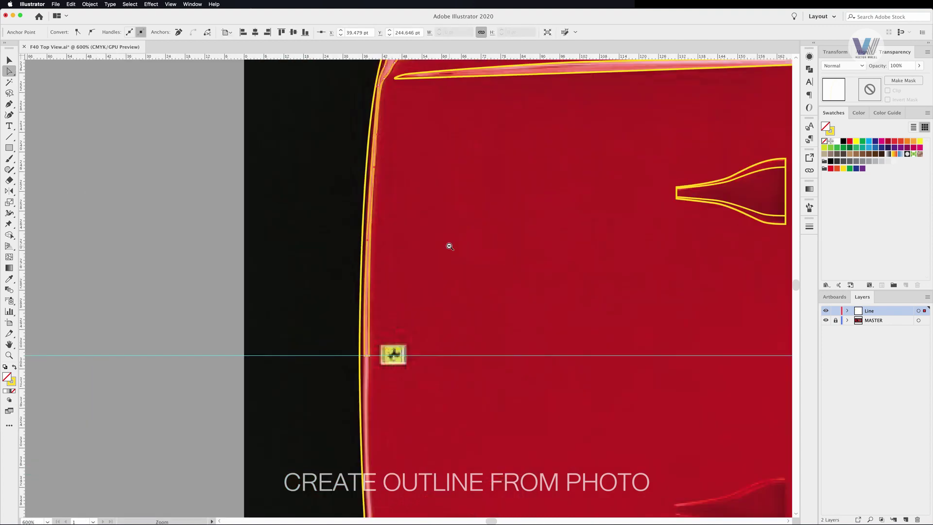
left_click_drag(448, 246, 293, 205)
scroll(293, 205, "up", 3)
key("p")
left_click(354, 187)
left_click(350, 243)
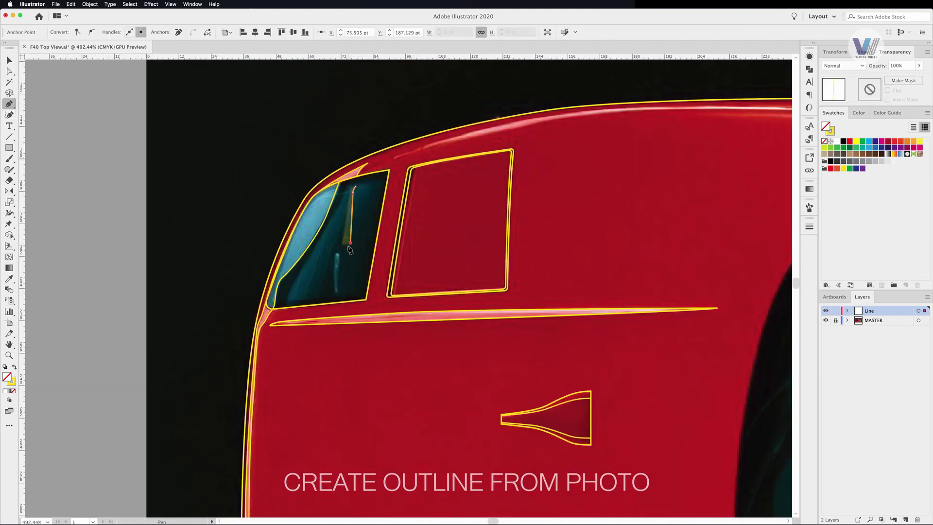
- Trace the second reflection streak in the window as a closed four-anchor shape
scroll(393, 243, "up", 5)
left_click(271, 267)
left_click(267, 354)
left_click(261, 354)
left_click(260, 301)
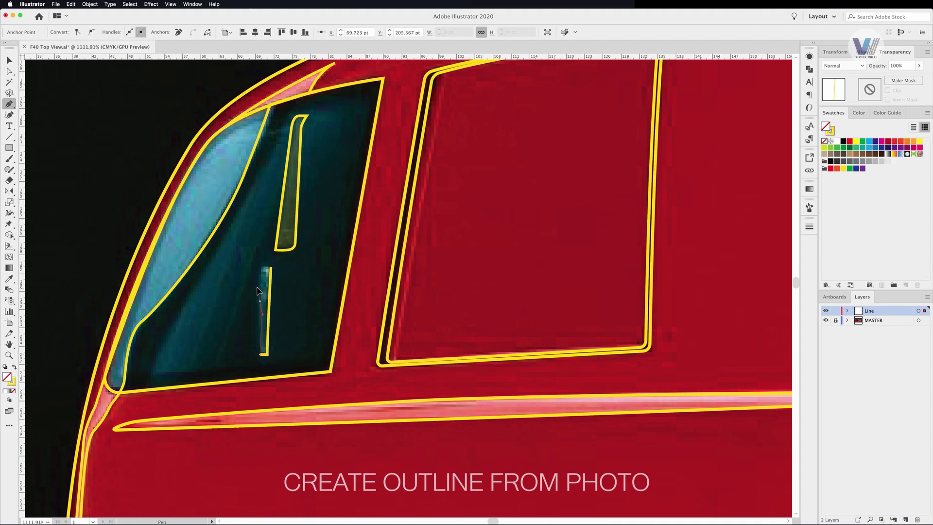
scroll(354, 276, "down", 5)
scroll(262, 267, "up", 3)
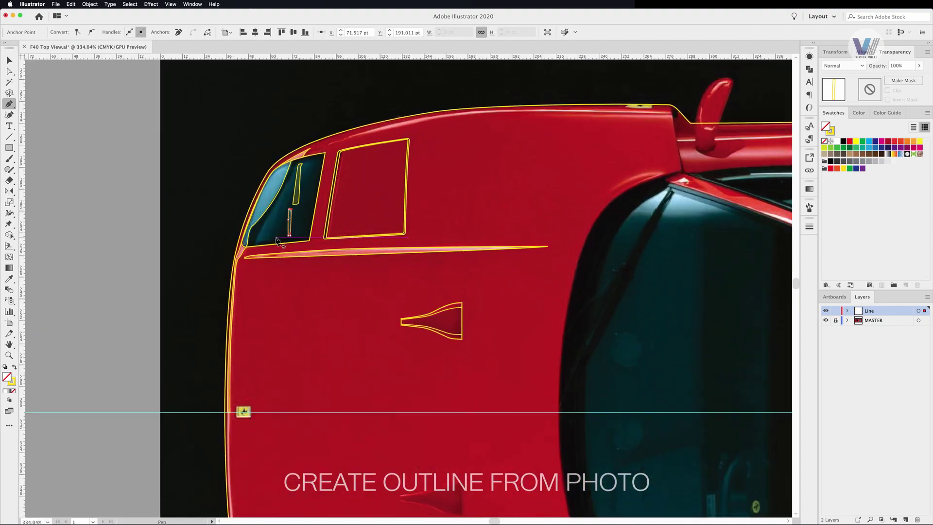
- Draw the diagonal reflection line in the window and add an anchor to the top edge outline
left_click(310, 138)
left_click(266, 253)
left_click(317, 140)
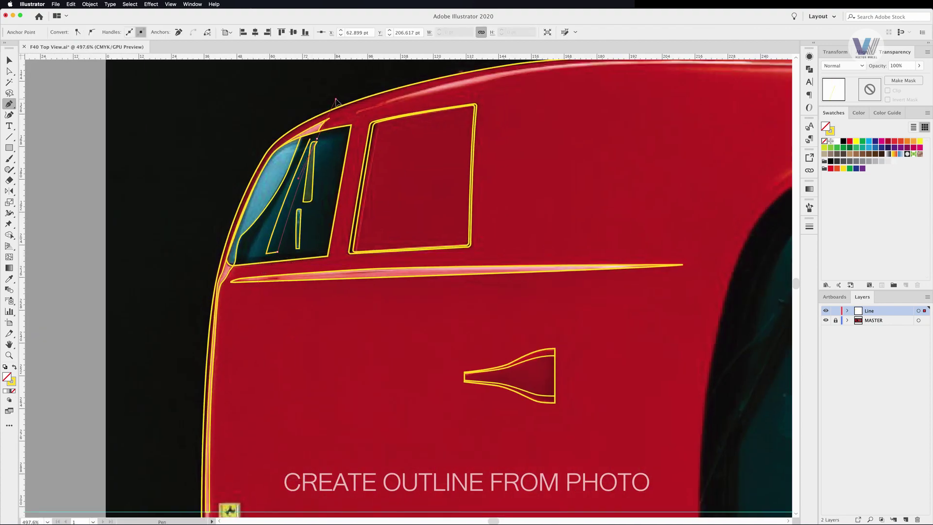
scroll(392, 275, "right", 5)
scroll(392, 275, "up", 3)
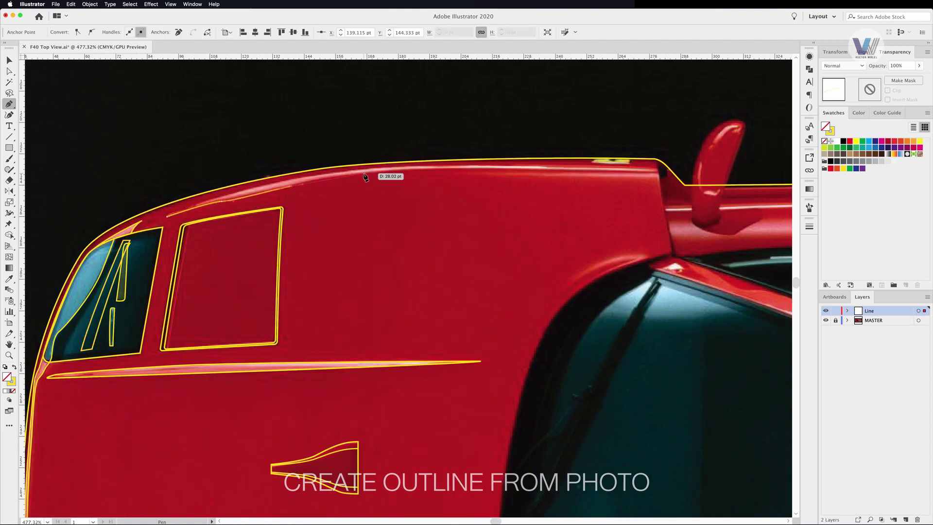
left_click(215, 205)
key("ctrl+minus")
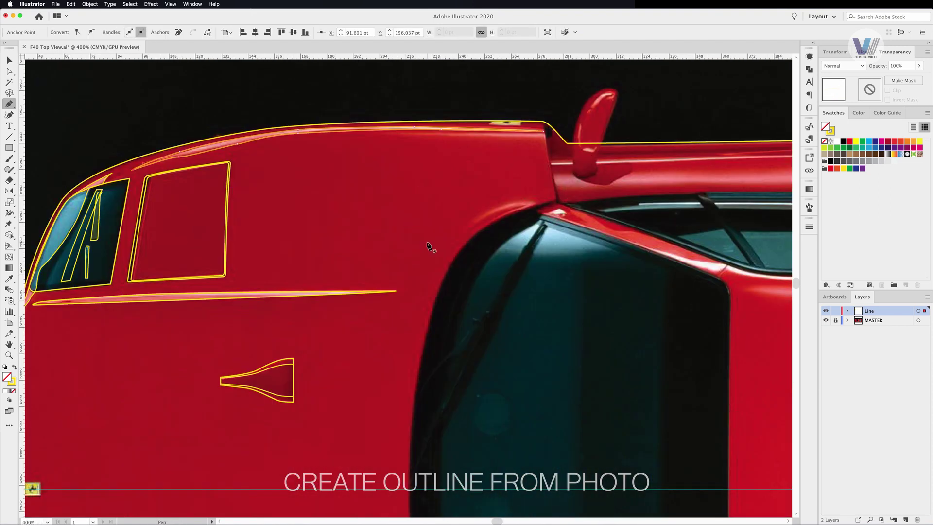
key("ctrl+minus")
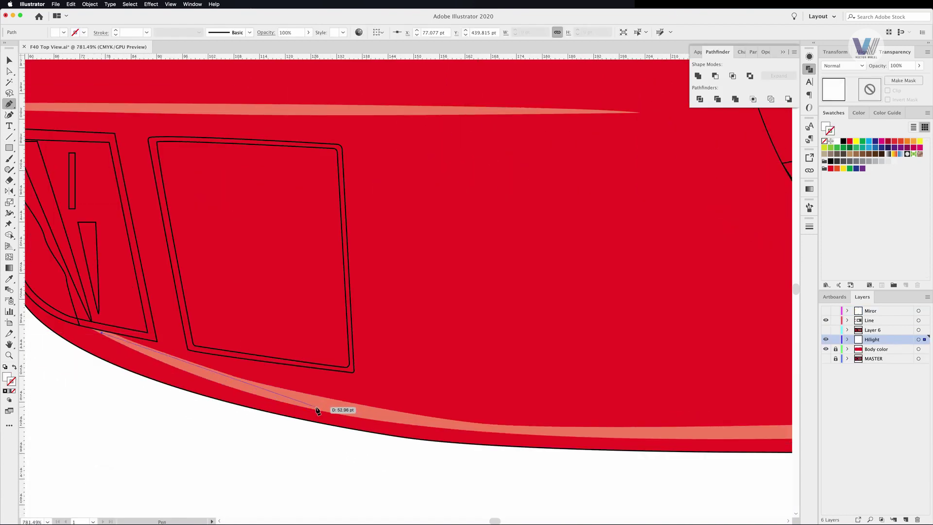
- Close the white highlight shape and drag it to follow the body edge
left_click(316, 410)
left_click(518, 431)
left_click_drag(308, 401, 256, 387)
left_click(101, 333)
left_click(9, 71)
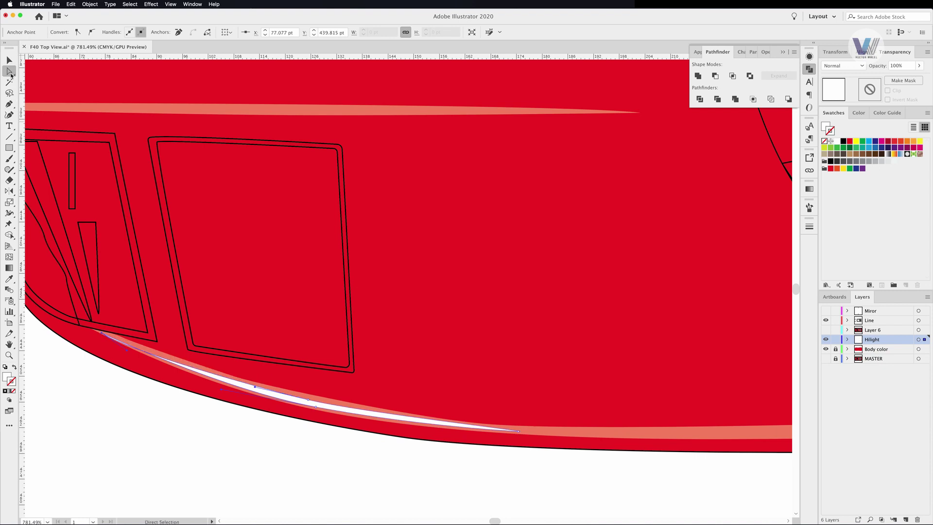
- Zoom in and drag the highlight strip's handles to refine its curves
key("ctrl+plus")
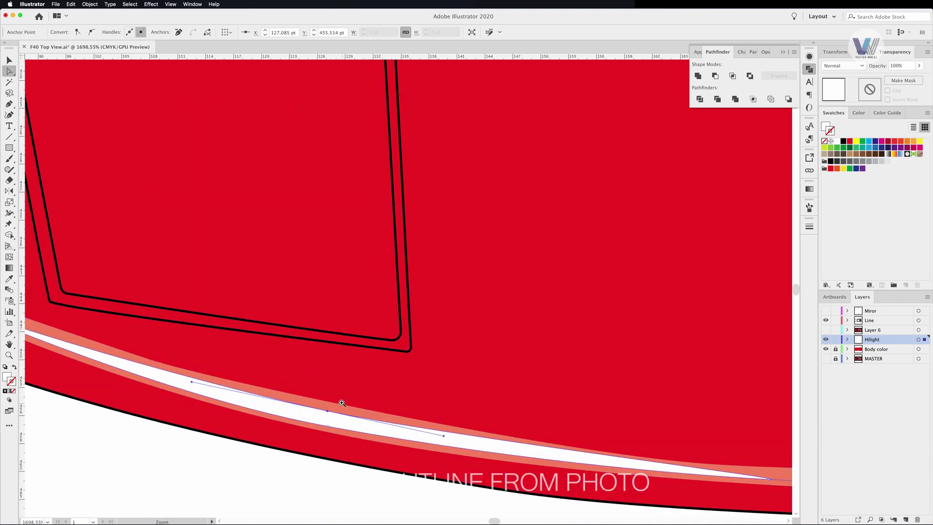
key("ctrl+plus")
left_click_drag(209, 273, 251, 281)
scroll(474, 353, "right", 10)
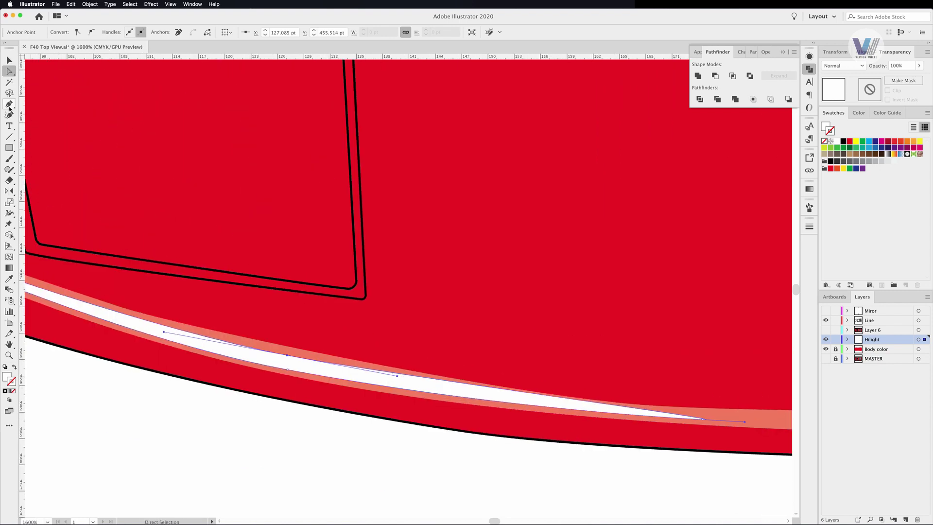
left_click_drag(449, 390, 718, 402)
key("ctrl+minus")
- Draw a new three-anchor path along the body edge
key("p")
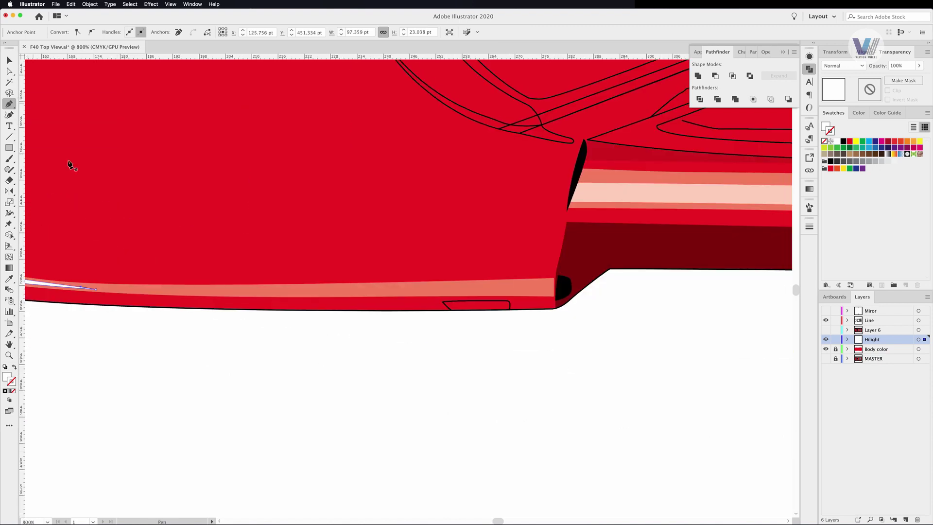
left_click(148, 291)
left_click(366, 293)
left_click(554, 284)
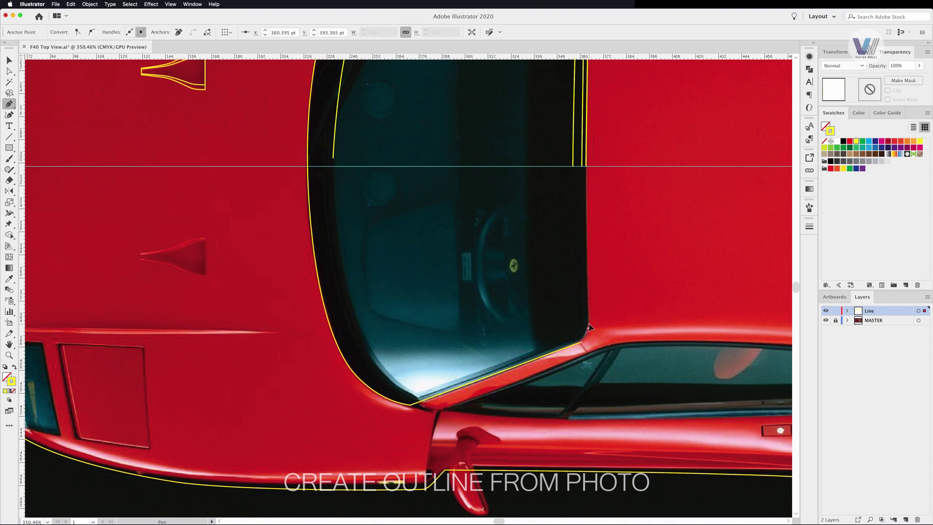
- Continue the windscreen's inner outline down and curve it around the bottom corner
scroll(589, 327, "up", 3)
scroll(589, 327, "right", 2)
left_click(281, 228)
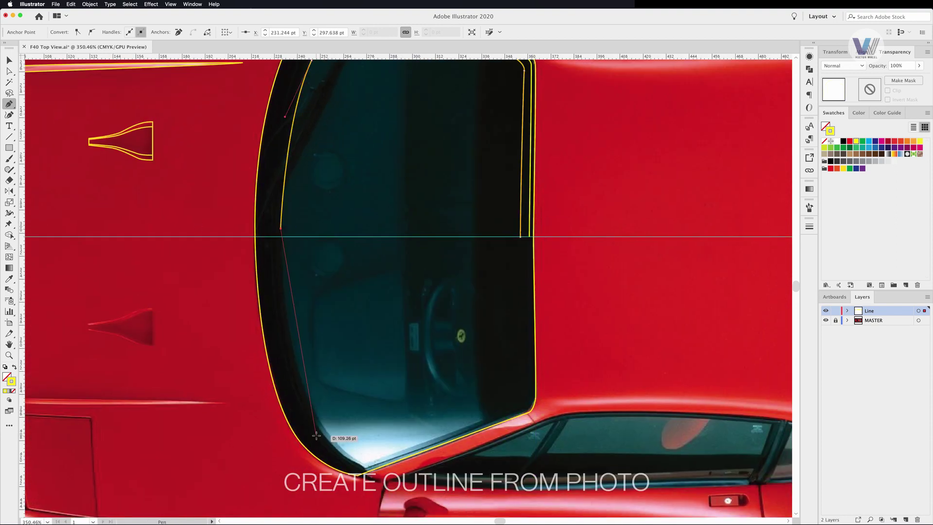
left_click(368, 469)
left_click(525, 409)
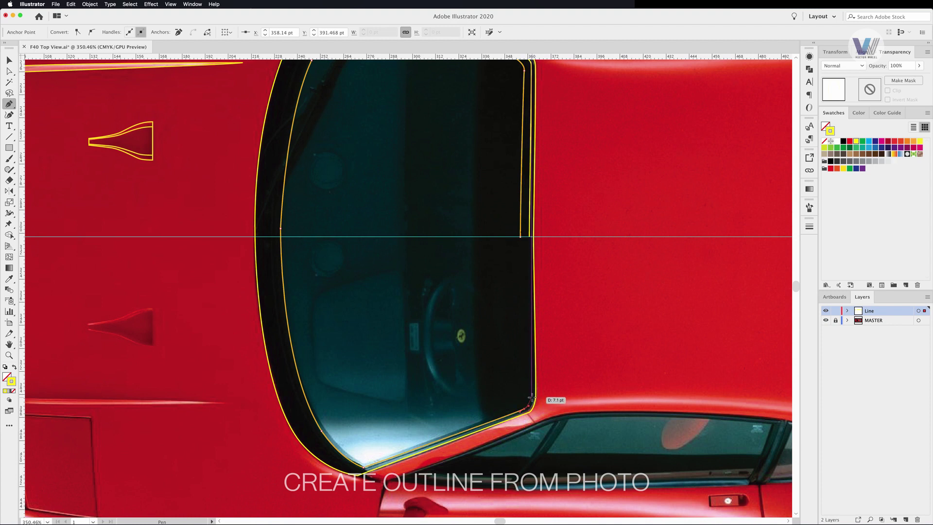
left_click_drag(520, 236, 529, 452)
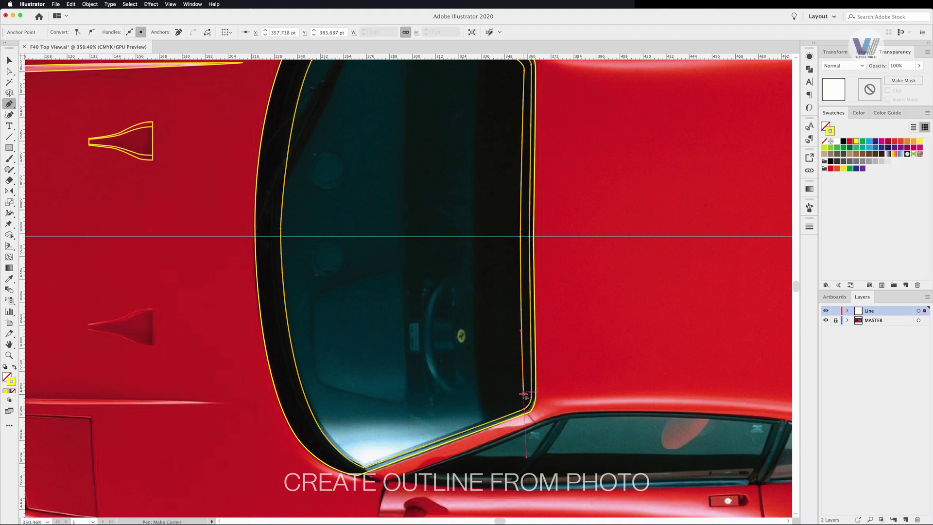
mouse_move(301, 193)
left_mouse_down()
mouse_move(286, 240)
mouse_move(226, 333)
left_mouse_up()
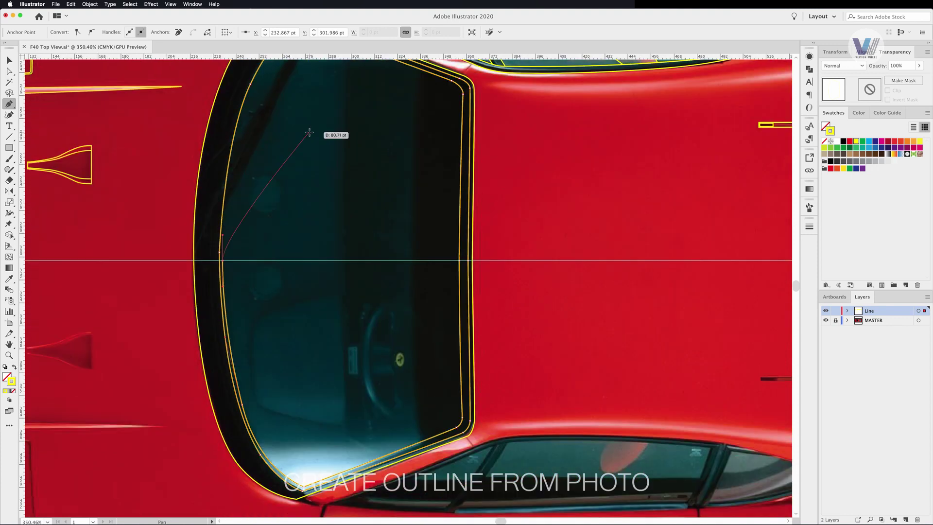
left_click(10, 60)
- Select the front vent outline
scroll(356, 265, "down", 3)
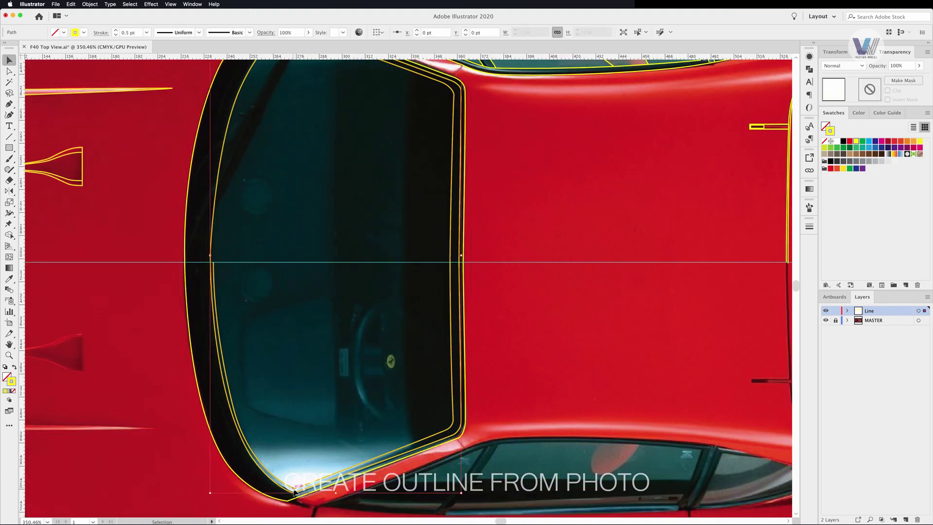
scroll(353, 372, "up", 3)
scroll(353, 372, "down", 3)
scroll(357, 214, "up", 3)
left_click(359, 188)
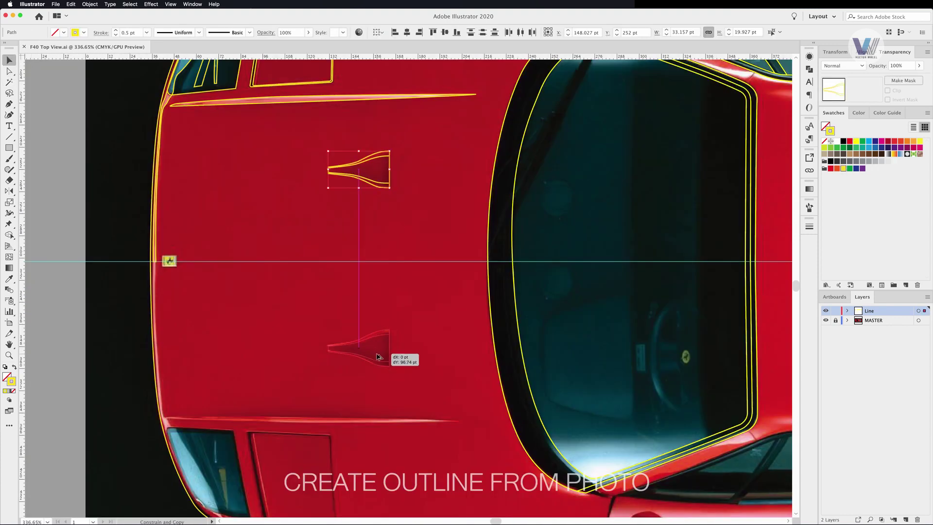
- Alt-drag a copy of the vent outline onto the lower front vent
left_click_drag(378, 357, 377, 357)
key("p")
scroll(548, 276, "up", 2)
key("Escape")
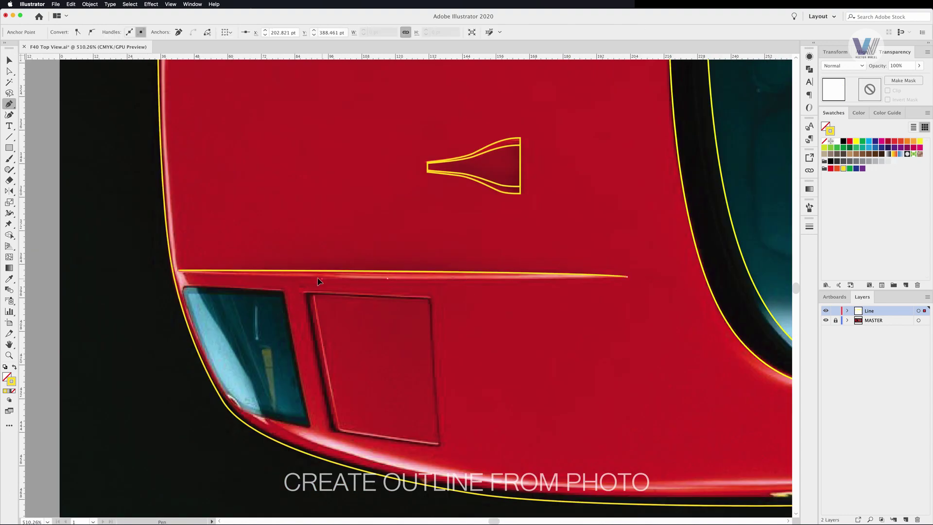
scroll(179, 270, "down", 2)
- Outline the front light window, rounding its lower-left corner
left_click(294, 243)
left_click(196, 240)
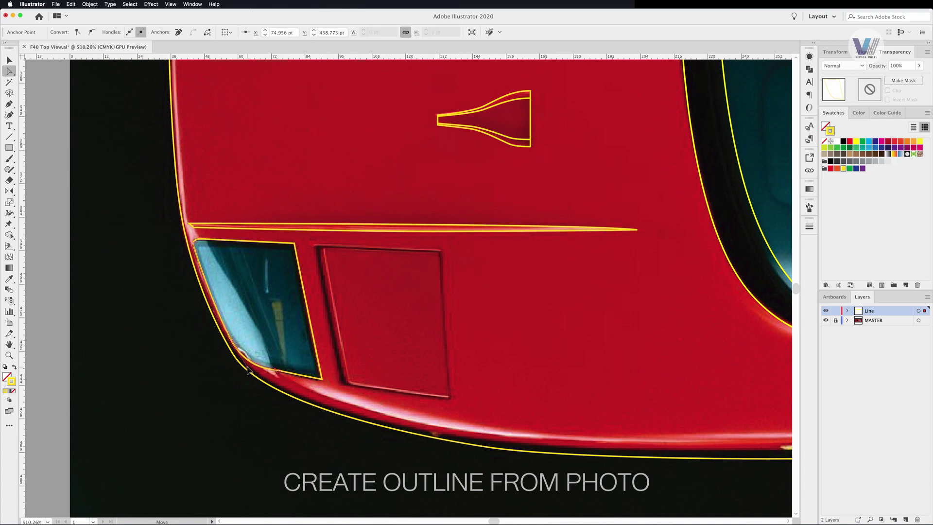
left_click(318, 377)
left_click_drag(259, 362, 239, 343)
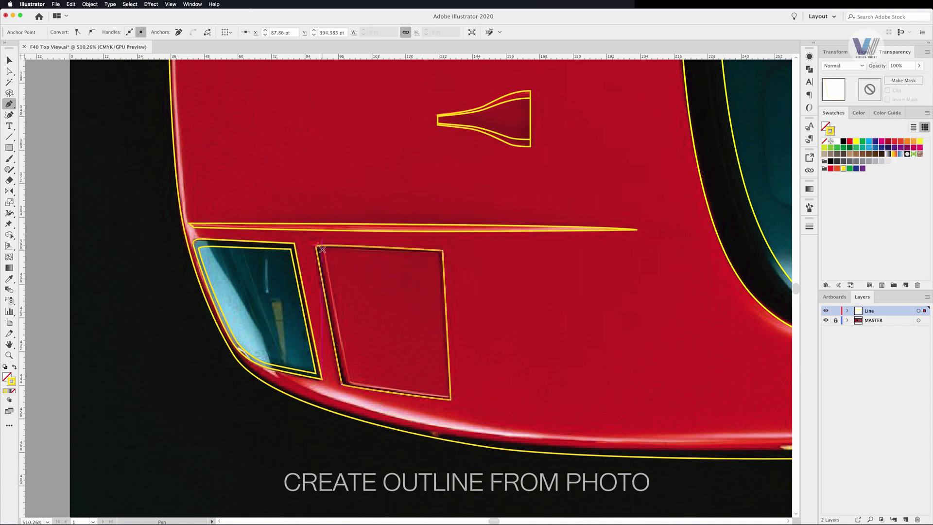
- Trace the square panel and the light window's inner detail lines
left_click(346, 383)
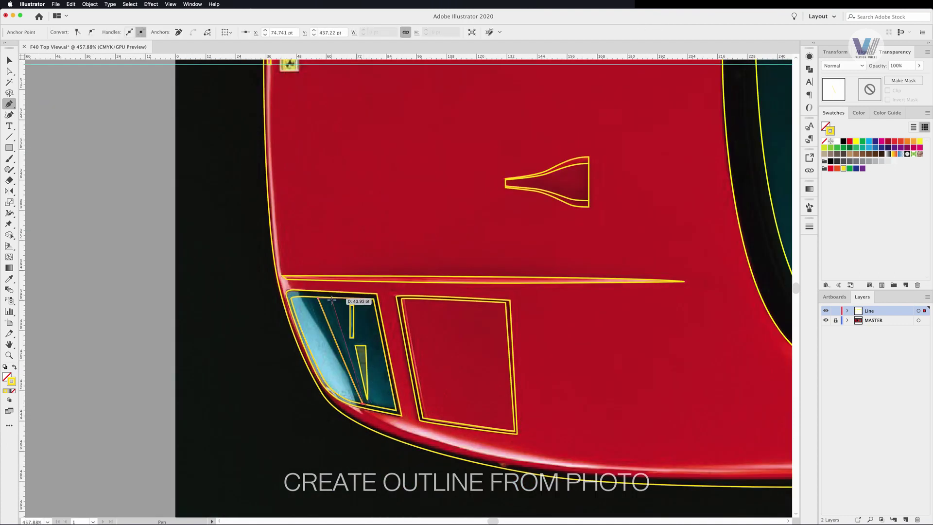
left_click(334, 353)
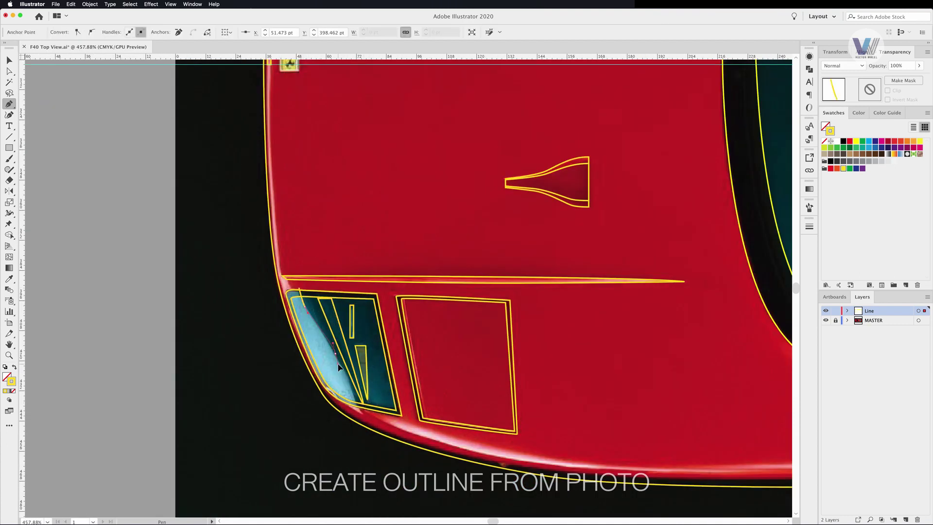
left_click(298, 289)
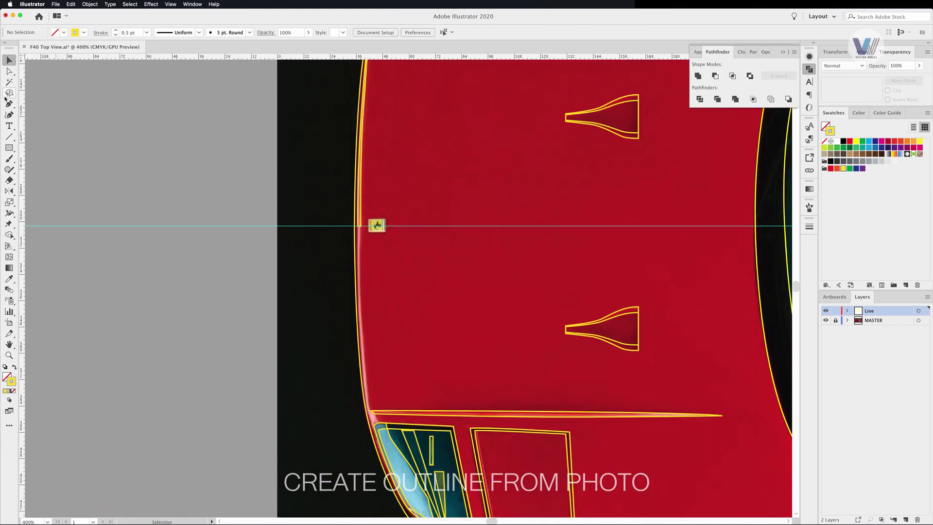
- Add an anchor on the front-left edge and drag it onto the bodywork
left_click(7, 101)
scroll(369, 292, "down", 3)
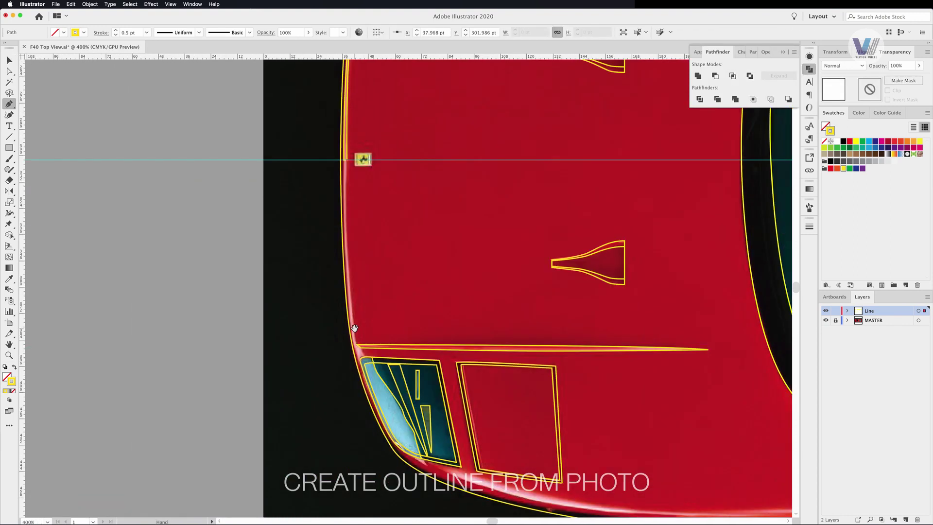
left_click(368, 360)
left_click(358, 348)
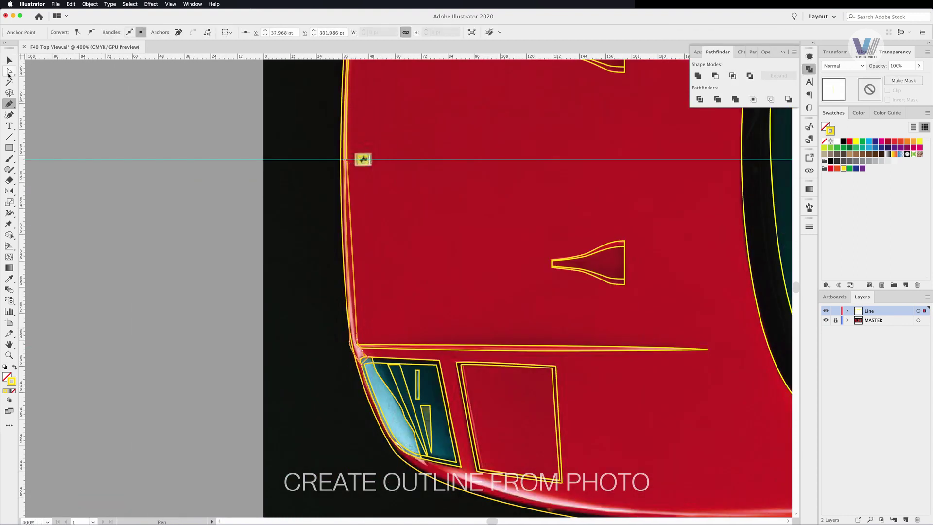
left_click(9, 72)
scroll(352, 332, "up", 3)
left_click_drag(325, 350, 351, 330)
left_click_drag(352, 233, 347, 328)
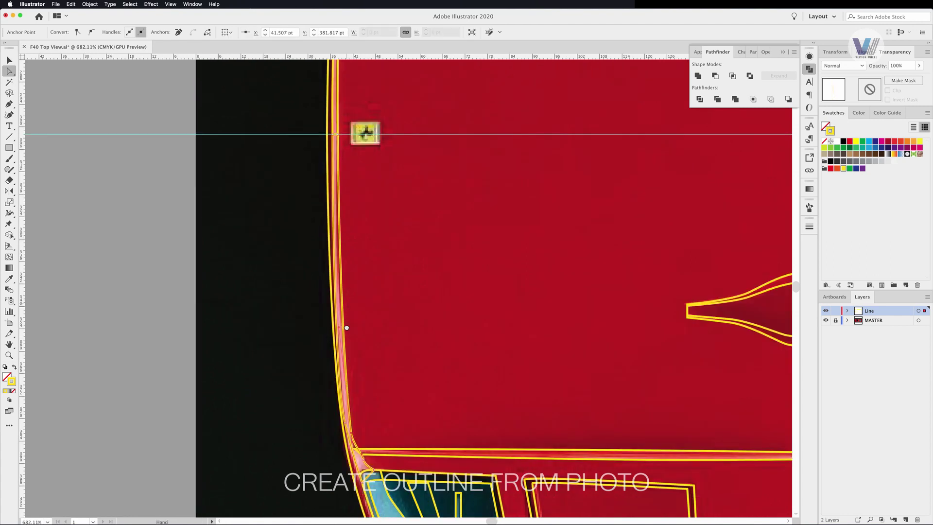
scroll(415, 270, "up", 5)
- Check the paths in Outline mode (Cmd+Y), then return to the full-colour view
key("super+y")
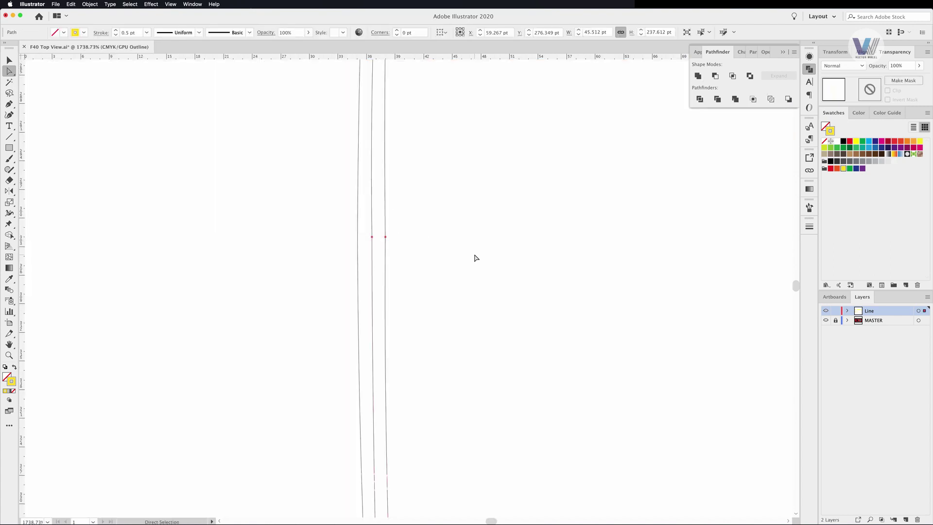
scroll(433, 304, "down", 5)
scroll(439, 219, "down", 3)
key("super+y")
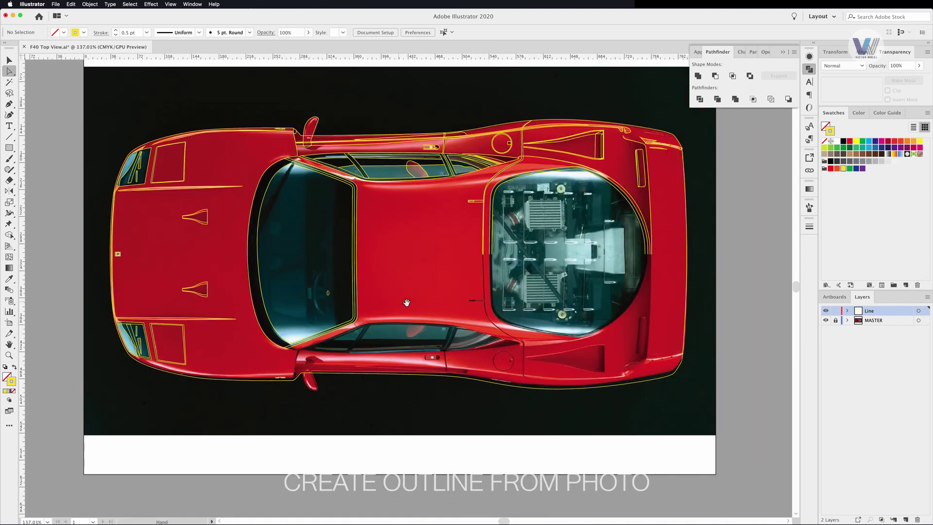
scroll(498, 335, "up", 4)
- Trace a curved yellow pen path along the engine-cover window's bottom and right edges
scroll(498, 335, "up", 2)
key("p")
left_click(347, 358)
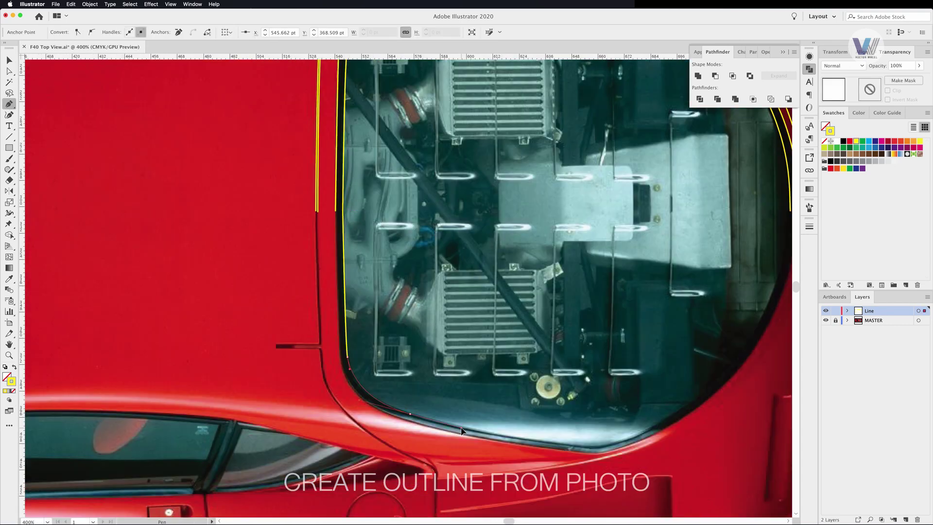
left_click(590, 436)
scroll(590, 436, "right", 5)
left_click(497, 408)
mouse_move(607, 214)
left_mouse_down()
mouse_move(601, 337)
mouse_move(531, 391)
left_mouse_up()
left_click_drag(446, 458, 447, 458)
- Line up the path along the window's left edge with the photo
scroll(418, 430, "left", 5)
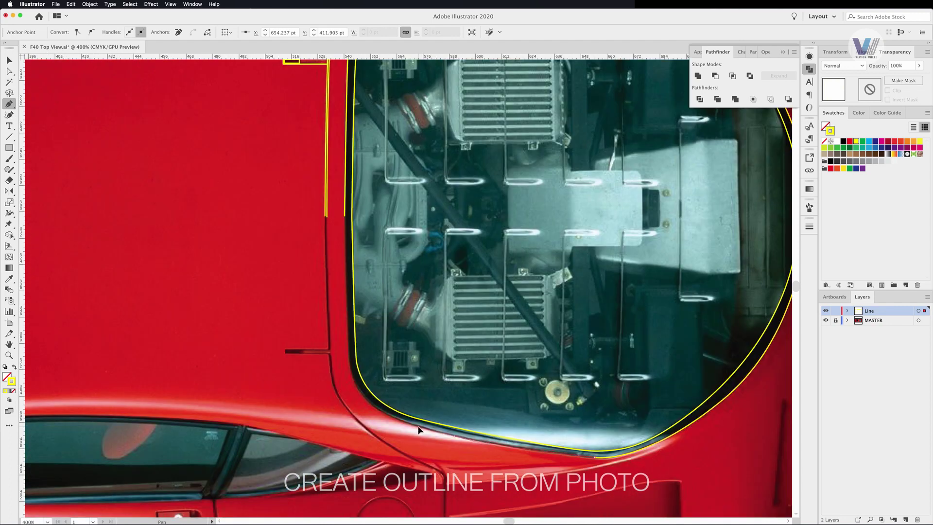
left_click_drag(353, 217, 346, 329)
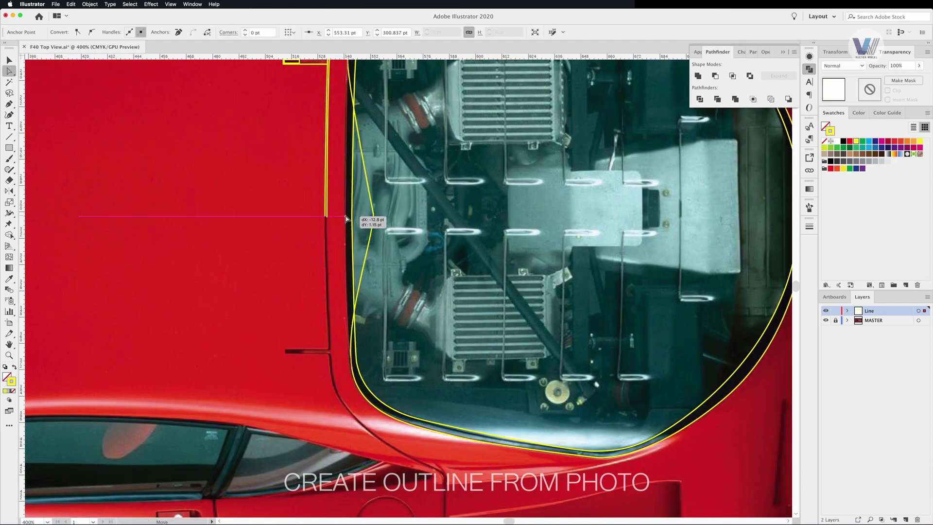
left_click_drag(349, 368, 346, 334)
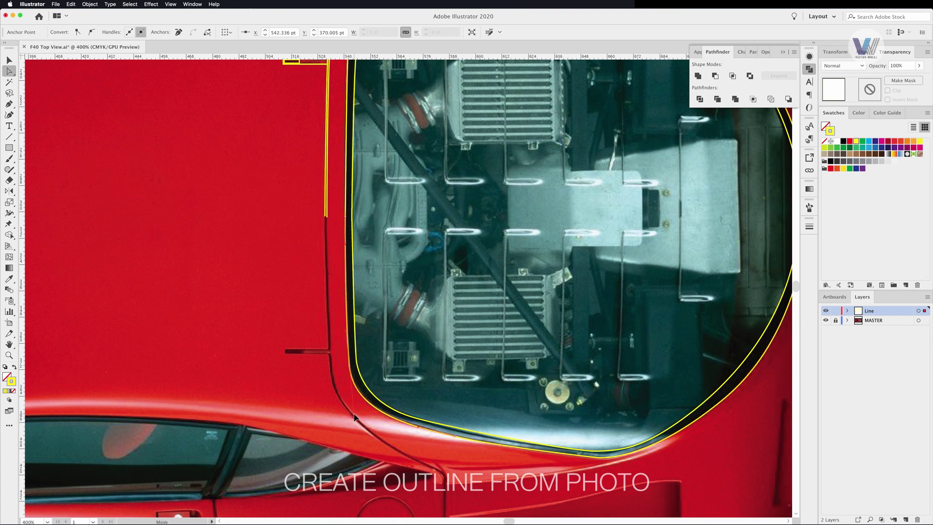
scroll(354, 417, "down", 4)
scroll(355, 417, "right", 3)
- Pull the double yellow outline tighter to the rear body curve
key("p")
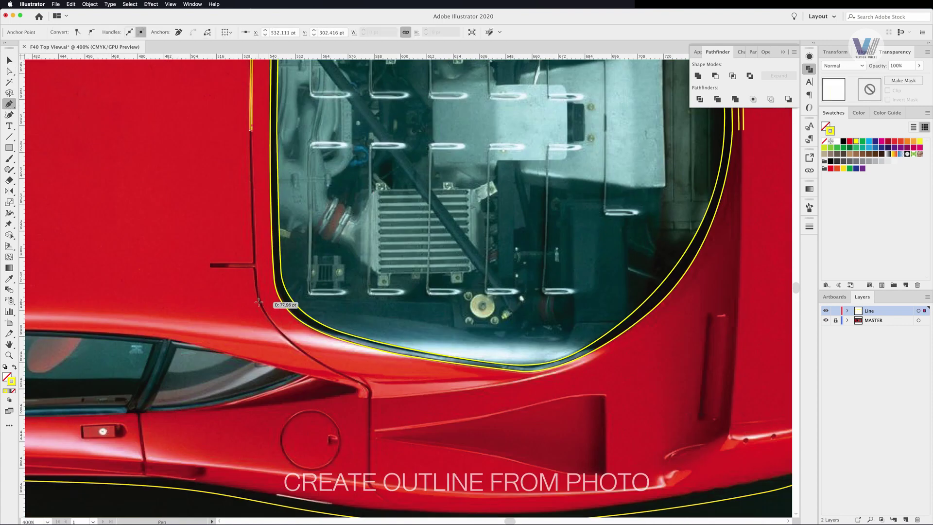
scroll(372, 396, "down", 3)
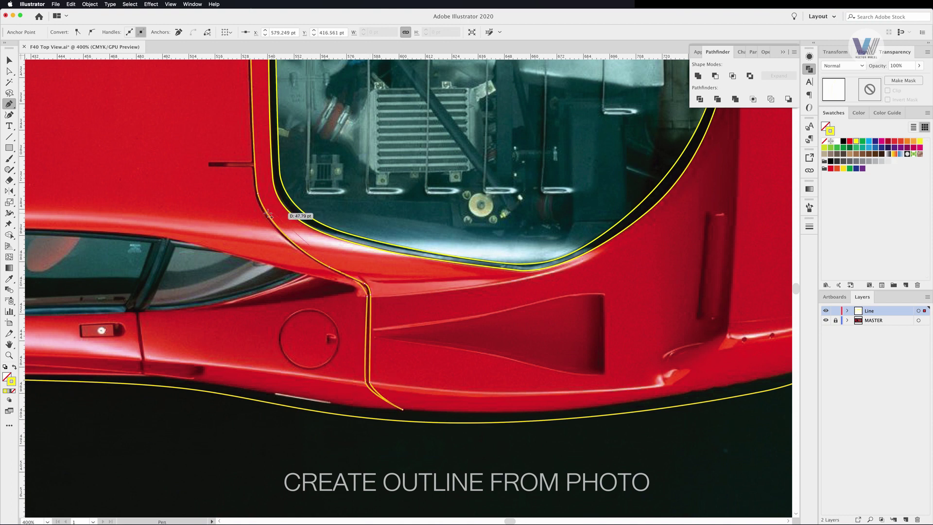
scroll(277, 165, "up", 4)
scroll(274, 158, "up", 2)
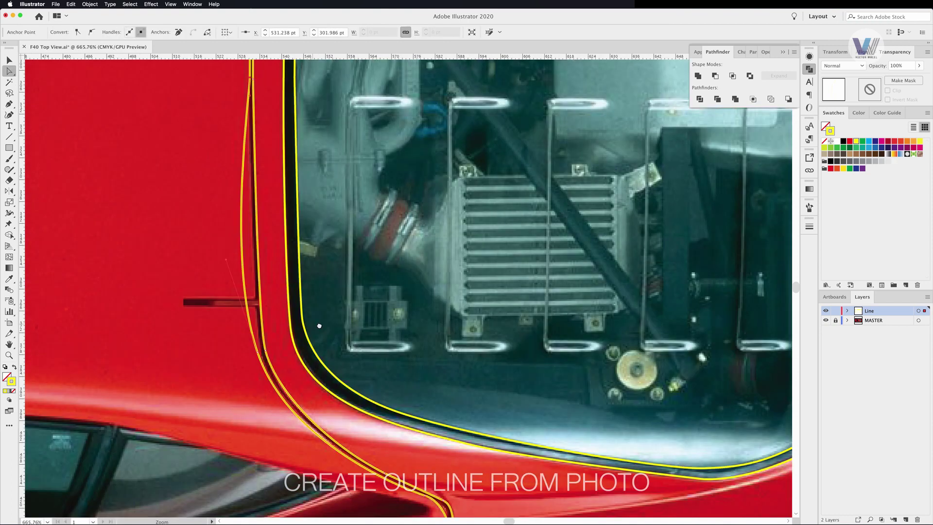
scroll(275, 158, "up", 1)
scroll(392, 194, "down", 3)
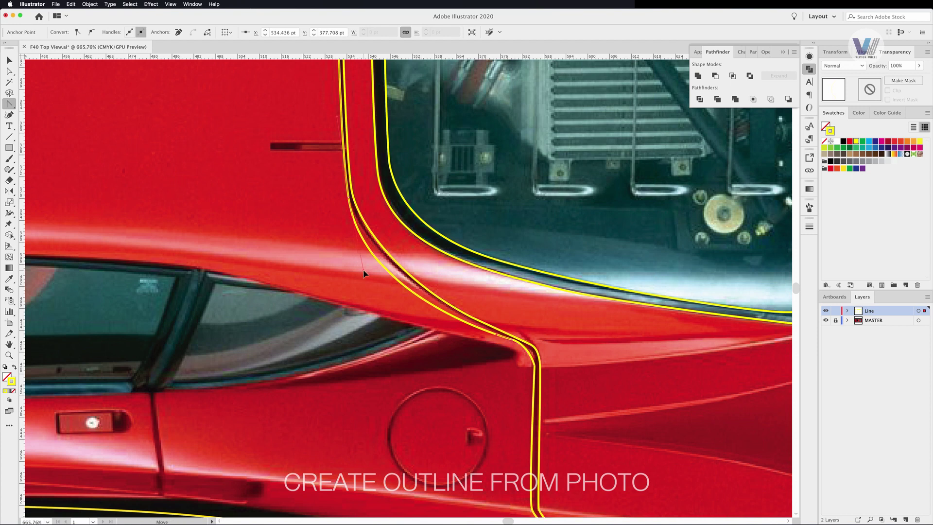
left_click_drag(363, 273, 369, 263)
- Fit the seam outline's anchors and corner curve to the photo, then view the whole car
key("a")
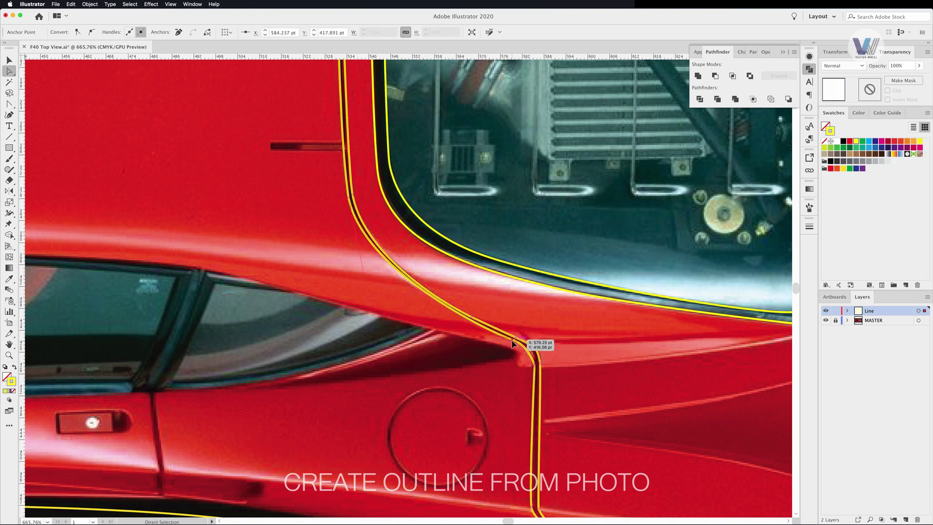
scroll(513, 344, "down", 2)
left_click(480, 393)
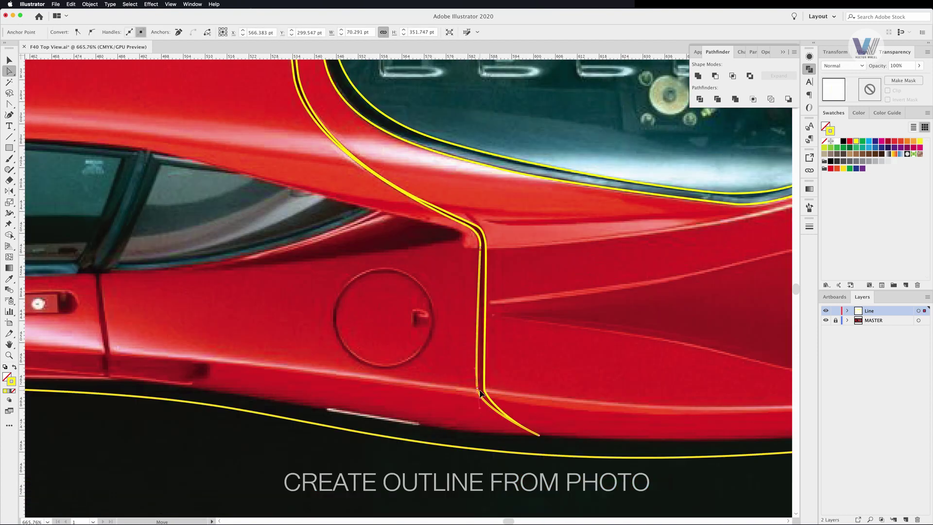
left_click_drag(480, 416, 485, 398)
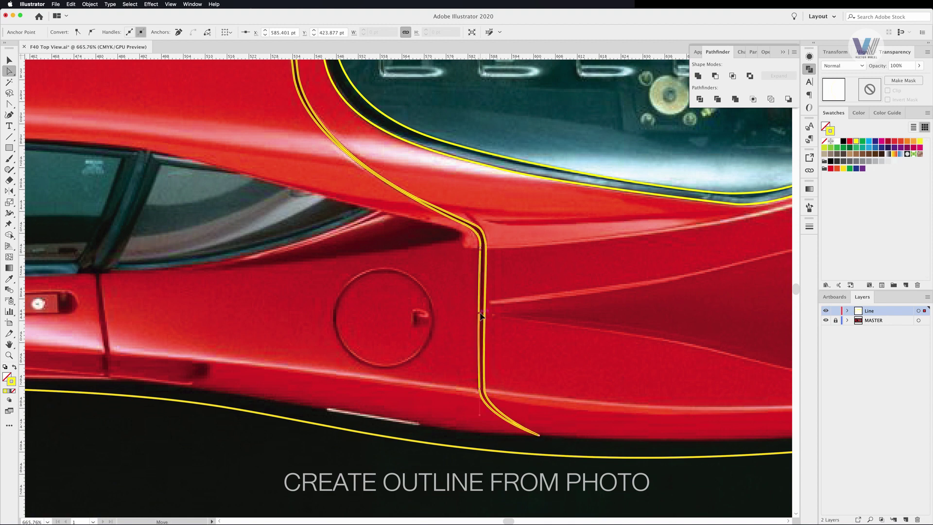
scroll(471, 250, "up", 3)
left_click_drag(481, 212, 475, 210)
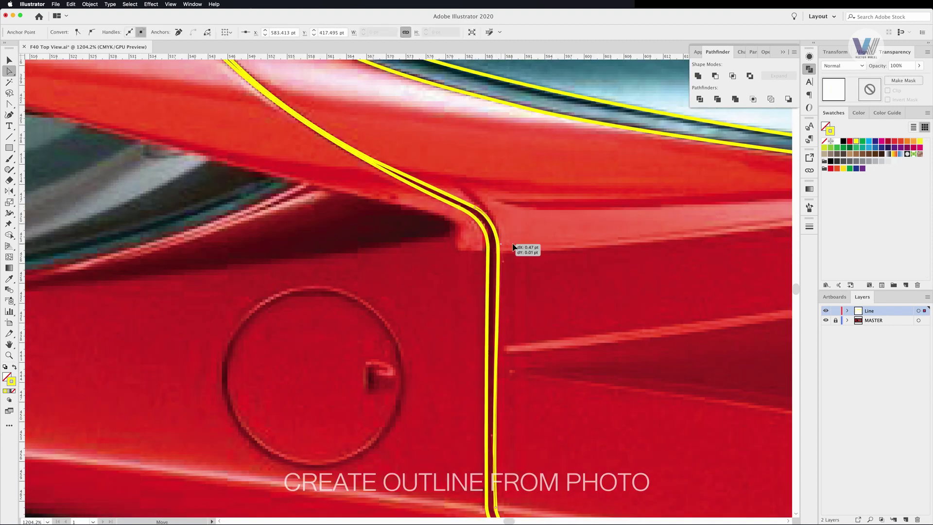
scroll(489, 270, "up", 3)
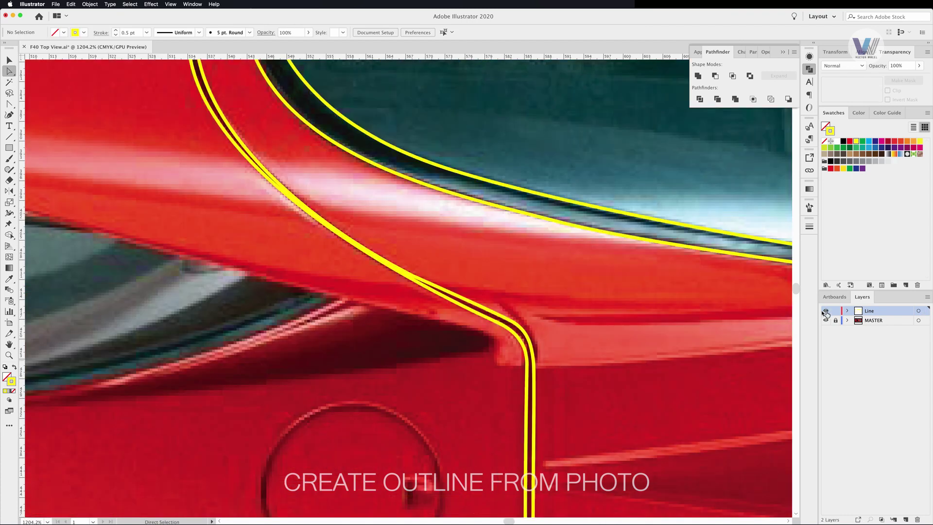
left_click_drag(527, 325, 413, 278)
left_click_drag(291, 214, 285, 202)
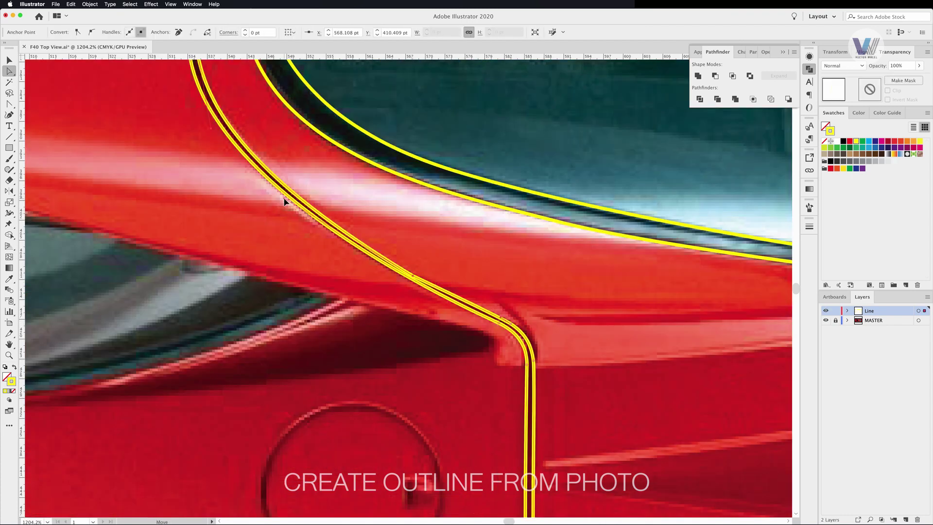
key("super+minus")
key("super+minus")
key("super+minus")
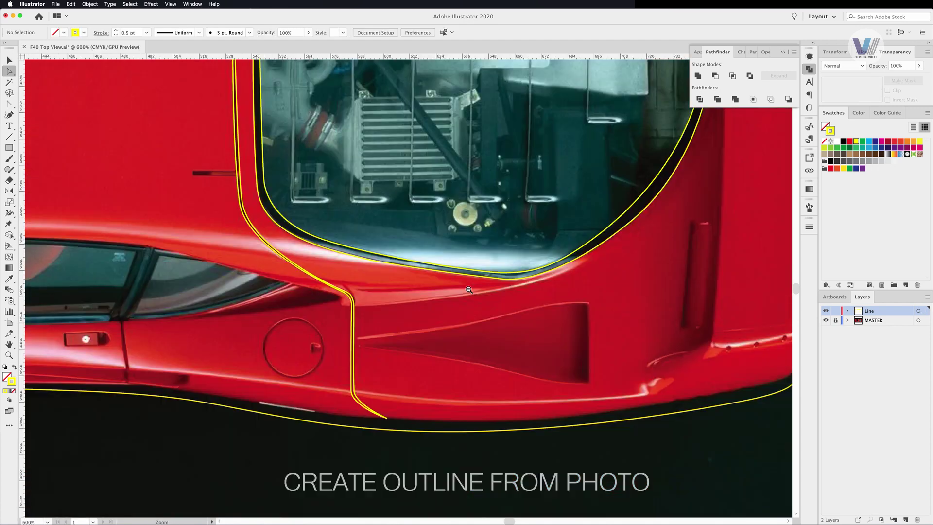
key("super+0")
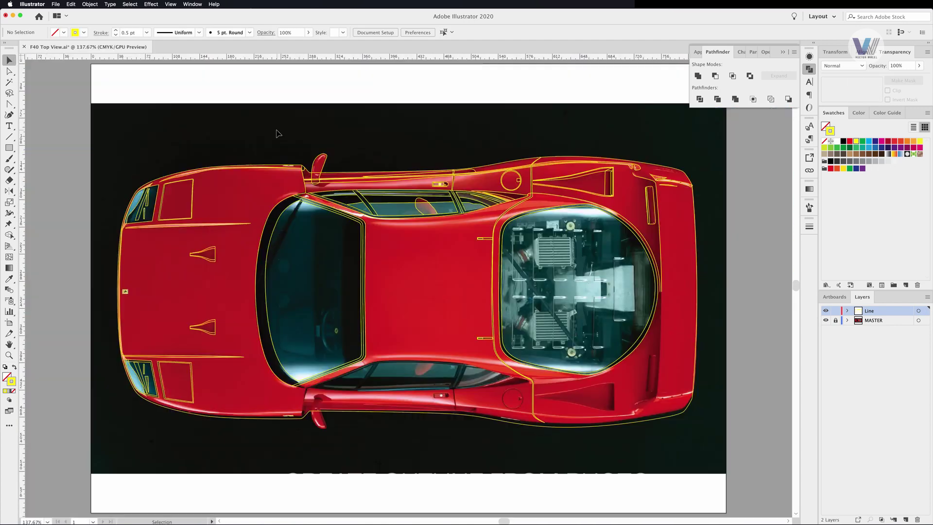
- Draw and curve a new outline along the engine-cover edge
scroll(602, 345, "up", 3)
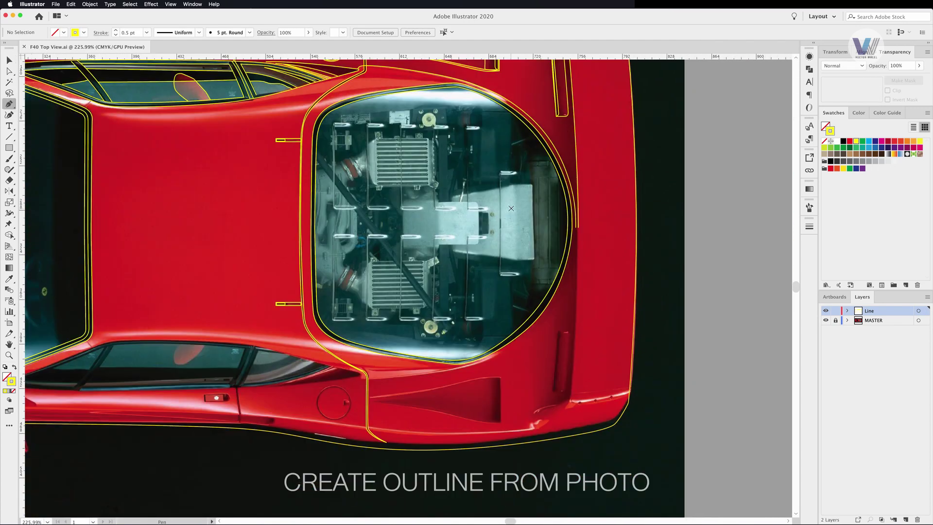
mouse_move(566, 240)
left_mouse_down()
mouse_move(485, 362)
mouse_move(407, 376)
left_mouse_up()
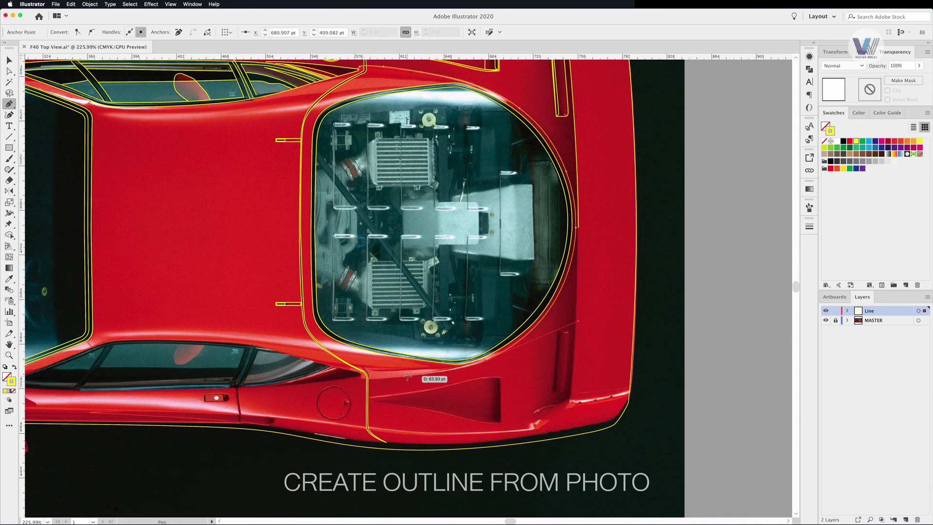
scroll(351, 385, "up", 5)
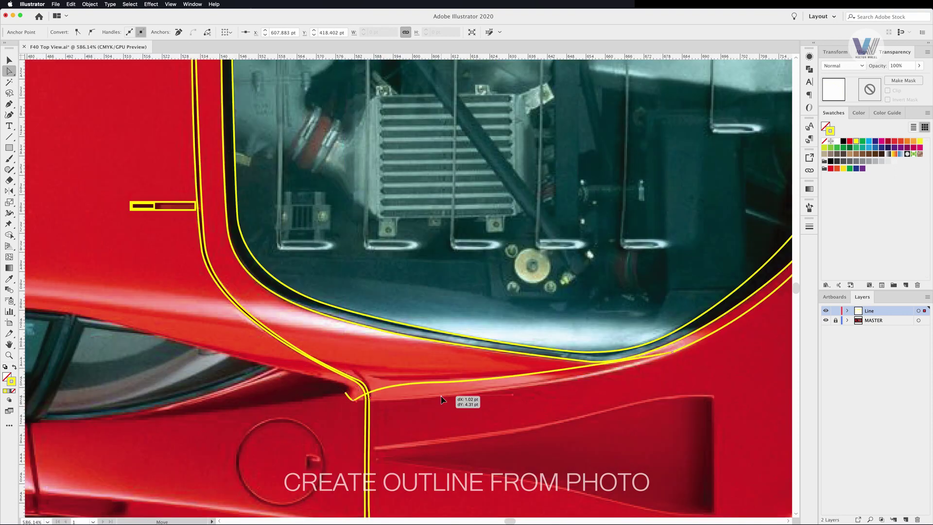
left_click_drag(631, 381, 348, 412)
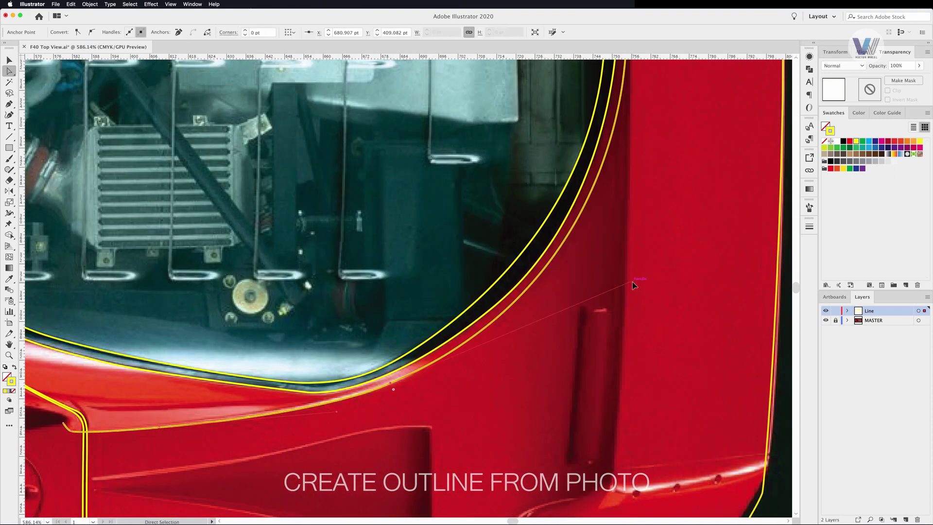
scroll(633, 285, "up", 3)
scroll(386, 233, "down", 3, "alt")
- Trace the side window's top edge and pillar, and close the inner window outline
key("p")
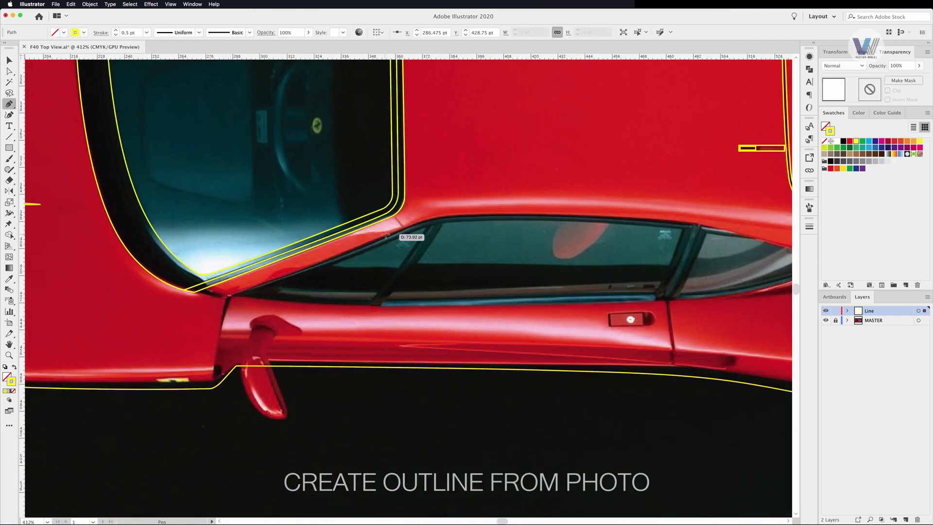
scroll(389, 204, "right", 5)
left_click(331, 199)
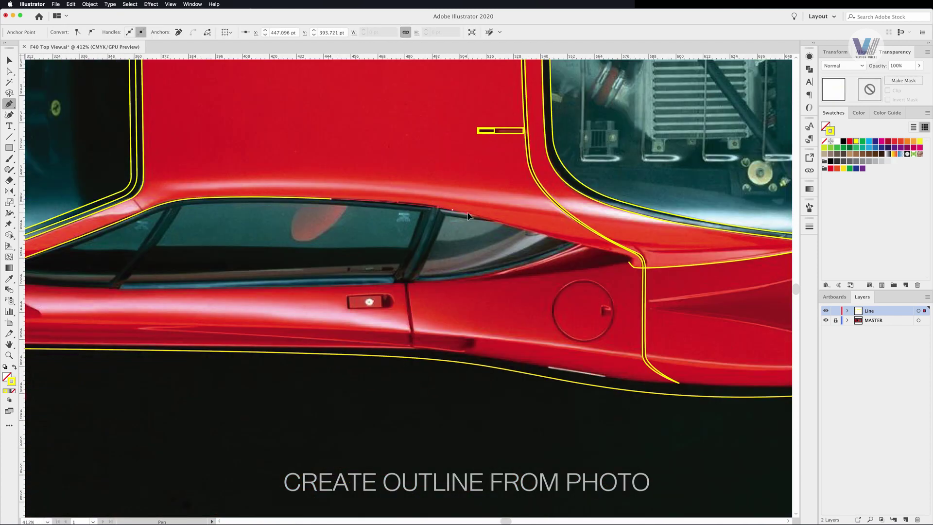
left_click(447, 282)
scroll(113, 268, "left", 3)
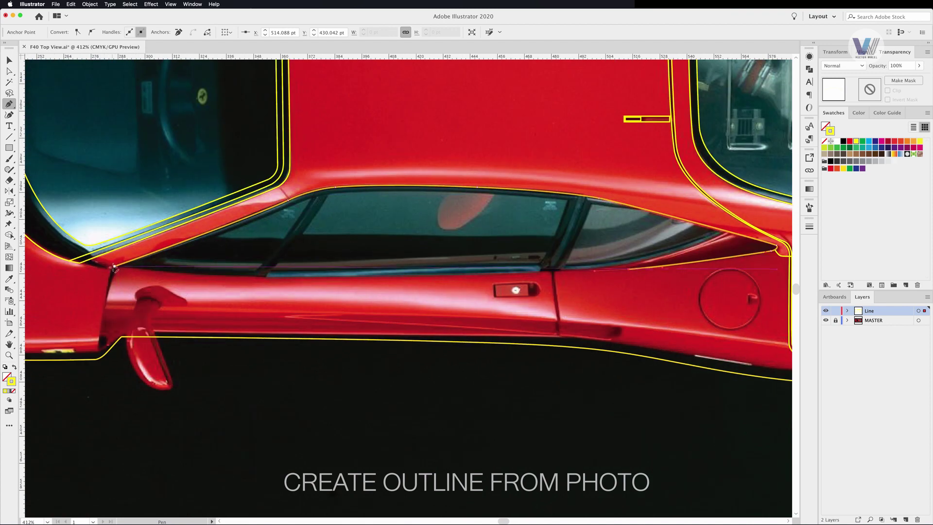
scroll(589, 266, "right", 5)
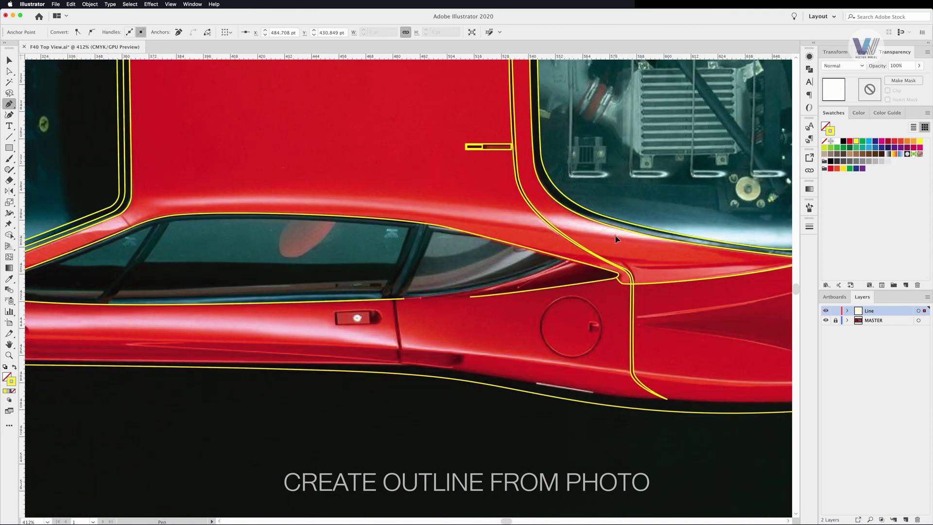
mouse_move(254, 181)
left_mouse_down()
mouse_move(479, 261)
mouse_move(454, 162)
left_mouse_up()
left_click_drag(590, 271, 590, 267)
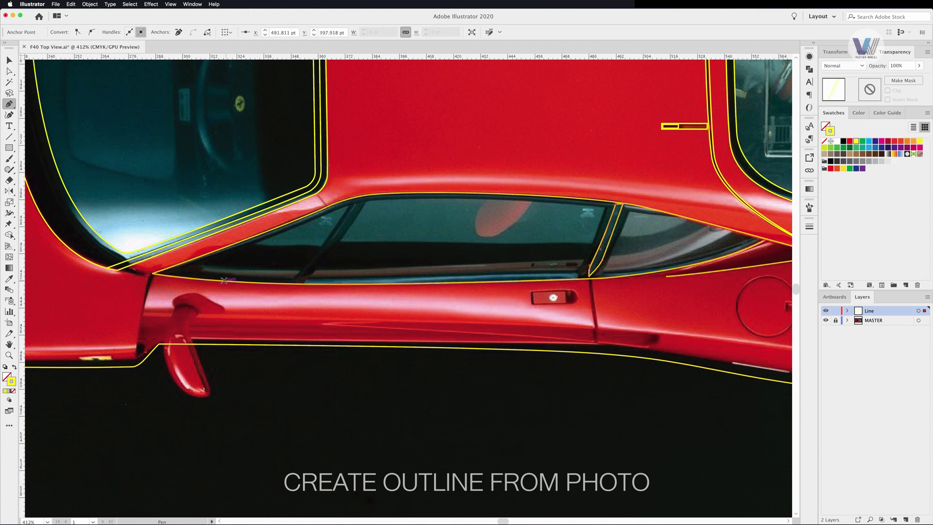
left_click(188, 266)
left_click_drag(325, 214, 373, 200)
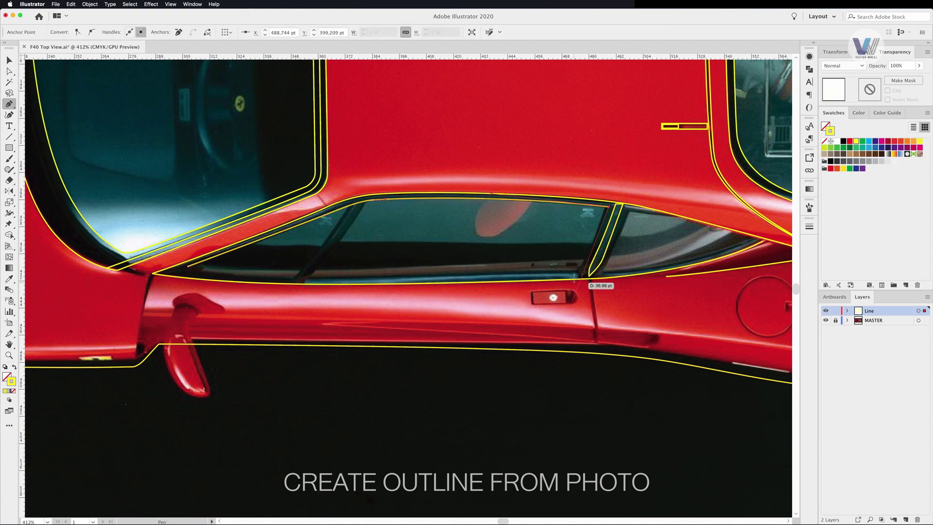
left_click(188, 266)
- Draw the rear quarter-window line and the curved front window pillar line
left_click(630, 210)
left_click(602, 274)
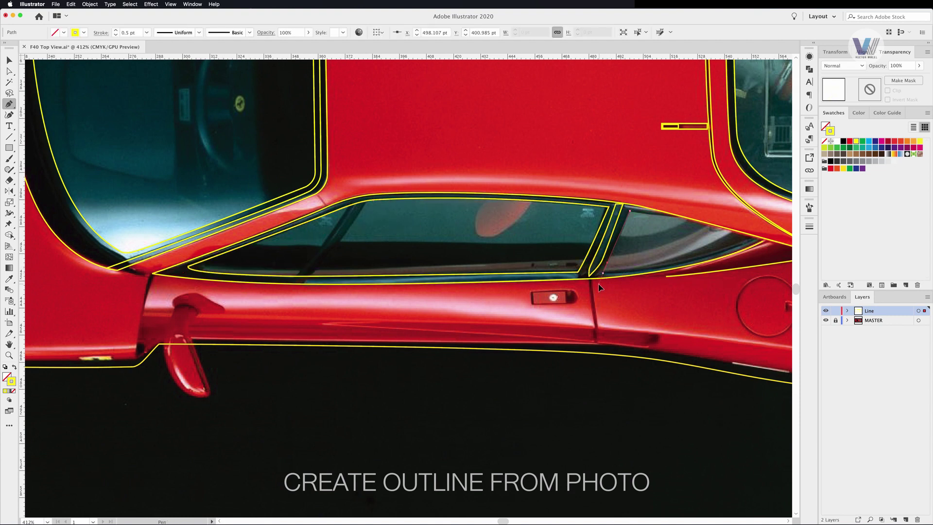
left_click(767, 240)
scroll(651, 246, "right", 5)
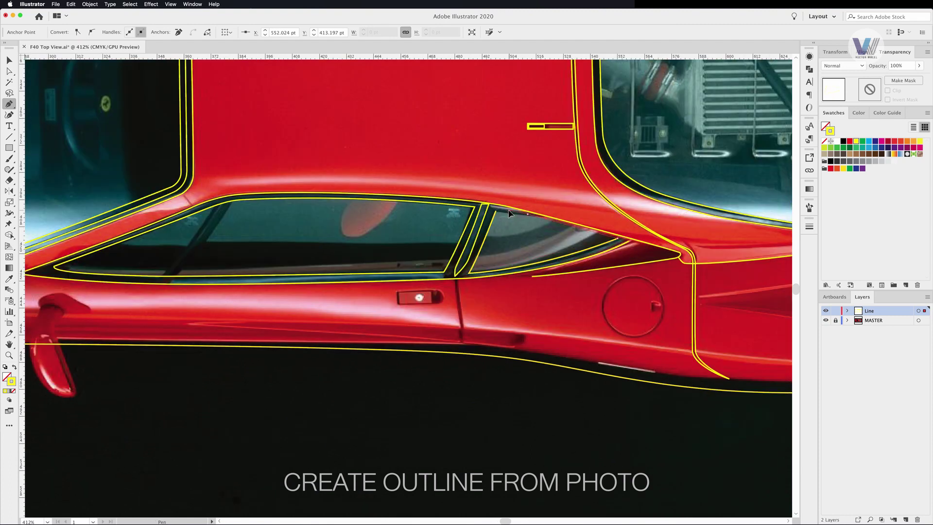
left_click(160, 282)
left_click_drag(234, 199, 248, 188)
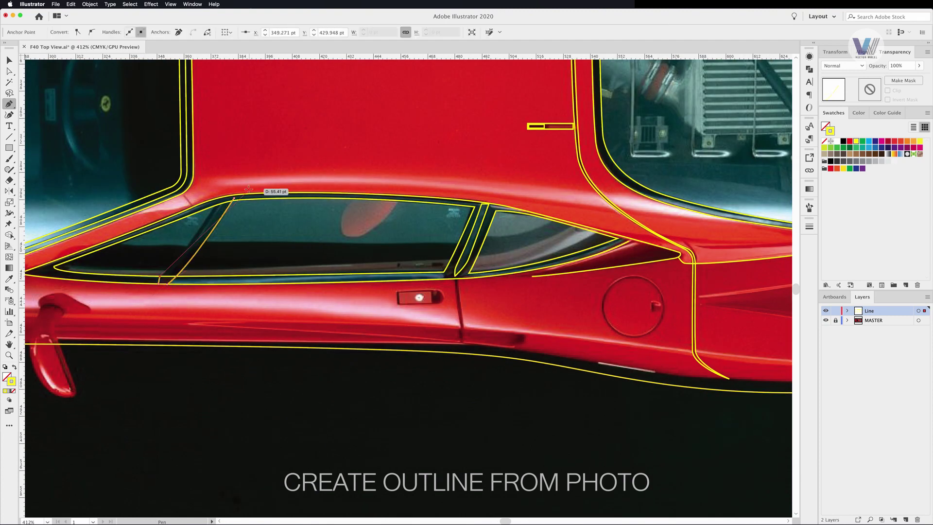
- Trace a line along the lower window edge, curving at its end
left_click(88, 267)
left_click(285, 266)
left_click(387, 261)
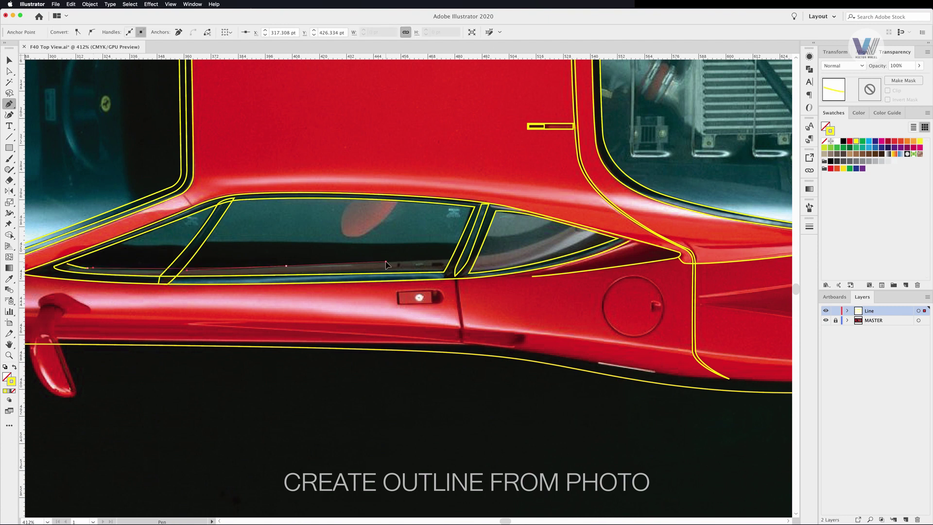
left_click(500, 252)
left_click(532, 248)
left_click_drag(563, 228, 568, 226)
- Outline the reflection shape inside the window, then clear the selection
left_click(355, 198)
mouse_move(342, 212)
left_mouse_down()
mouse_move(341, 228)
mouse_move(538, 257)
left_mouse_up()
left_click(372, 232)
left_click(8, 71)
left_click(196, 244)
key("ctrl+shift+a")
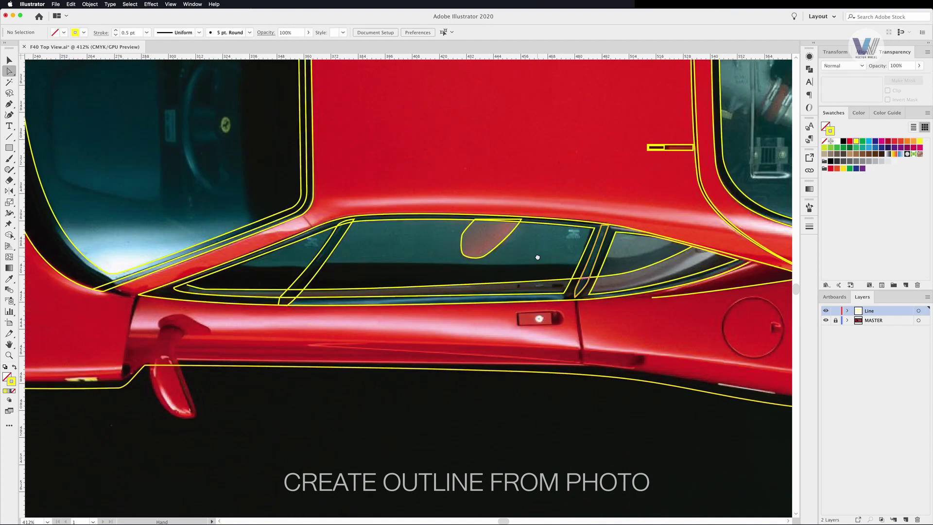
- Select the window outline, open the Pathfinder options, then deselect it
left_click(326, 269)
key("ctrl+shift+F9")
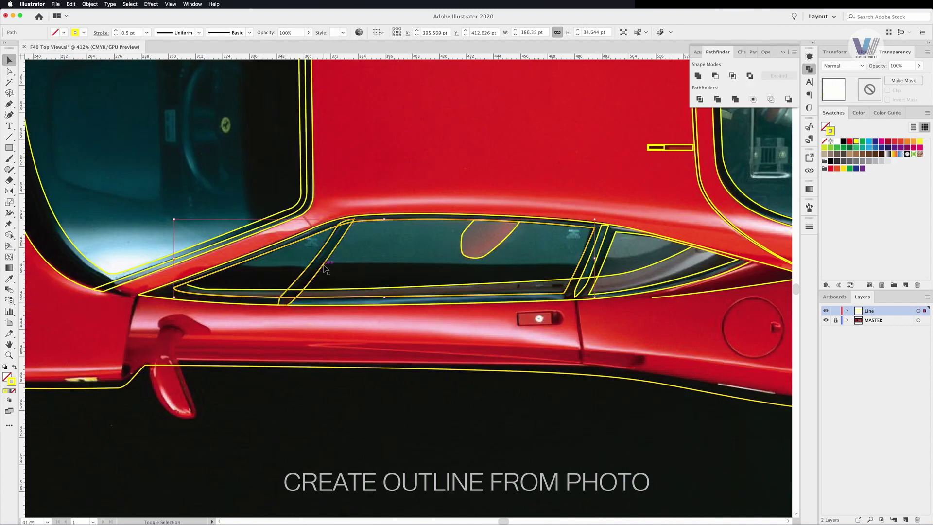
key("ctrl+shift+a")
left_click_drag(551, 262, 731, 163)
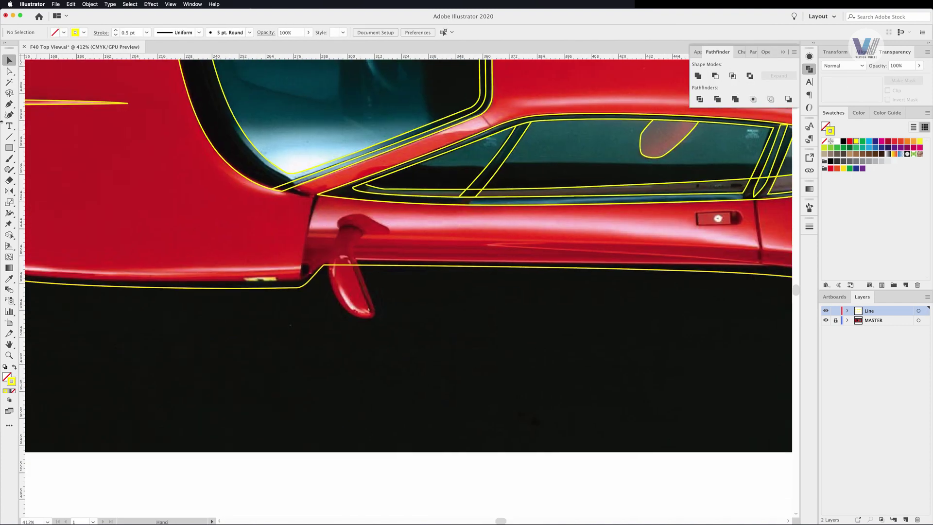
- Adjust anchors on the fender and lower body outline to smooth the edge
left_click(9, 72)
scroll(444, 282, "left", 10)
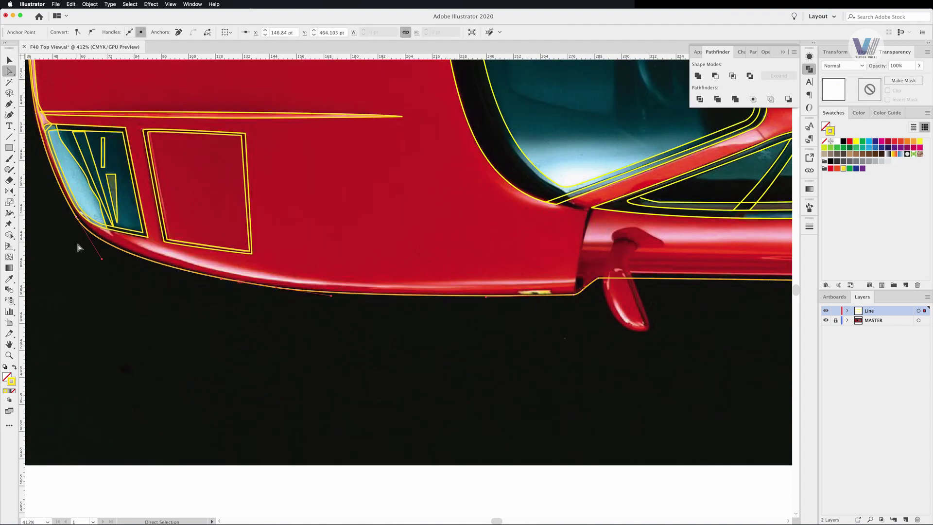
left_click(77, 217)
scroll(77, 217, "right", 15)
left_click_drag(69, 272, 68, 272)
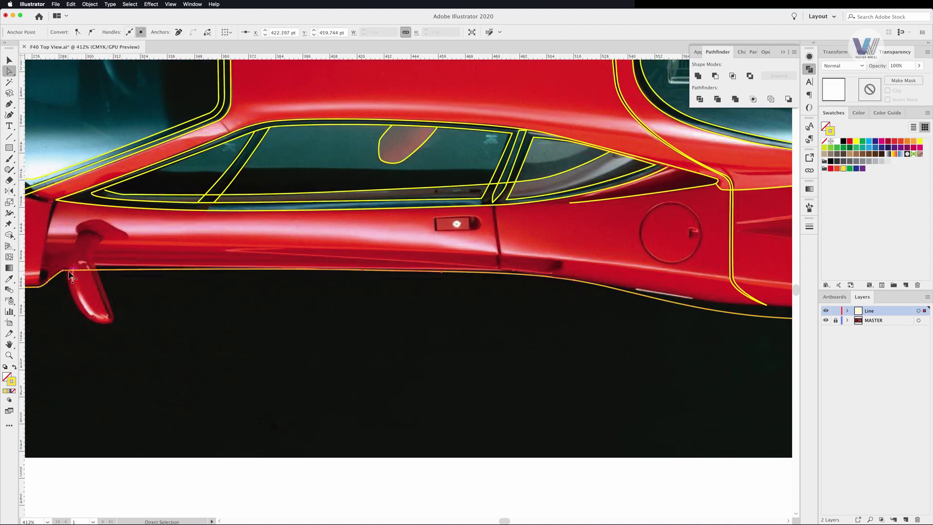
scroll(593, 317, "right", 5)
scroll(727, 314, "right", 5)
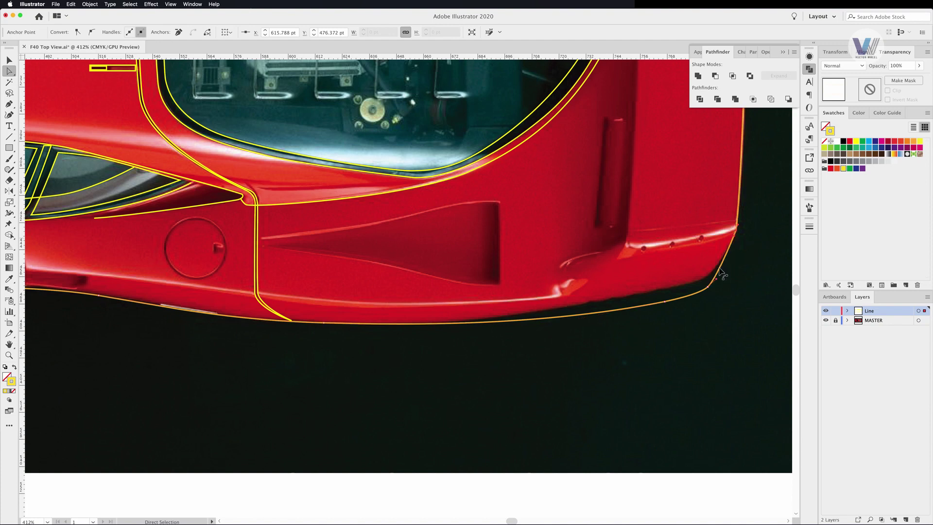
left_click_drag(663, 303, 649, 295)
scroll(386, 264, "left", 10)
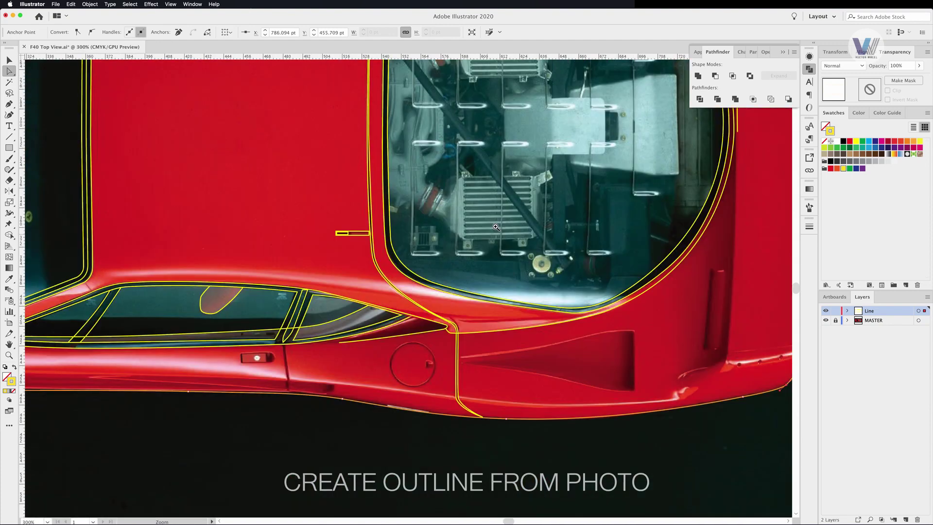
- Trace a closed strip along the door sill, then select the thin door-bottom path
key("p")
left_click(390, 238)
scroll(519, 224, "right", 5)
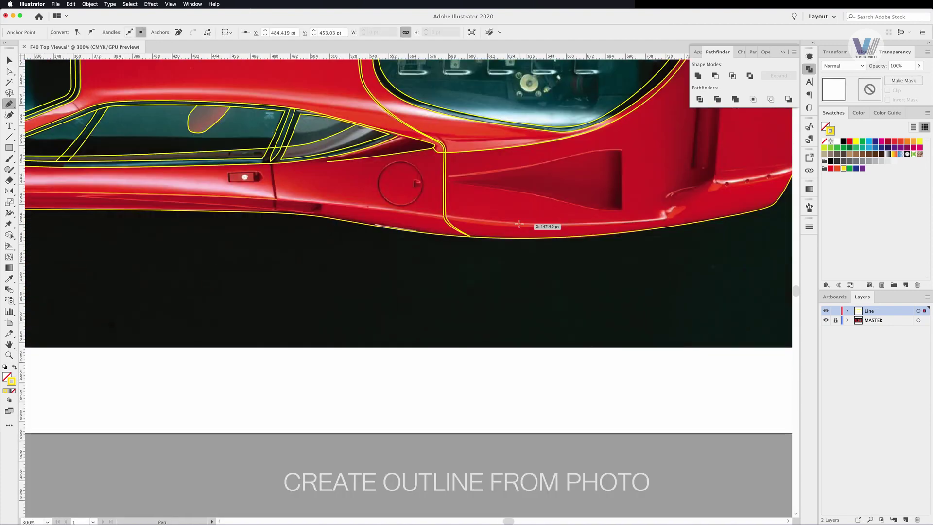
left_click(677, 207)
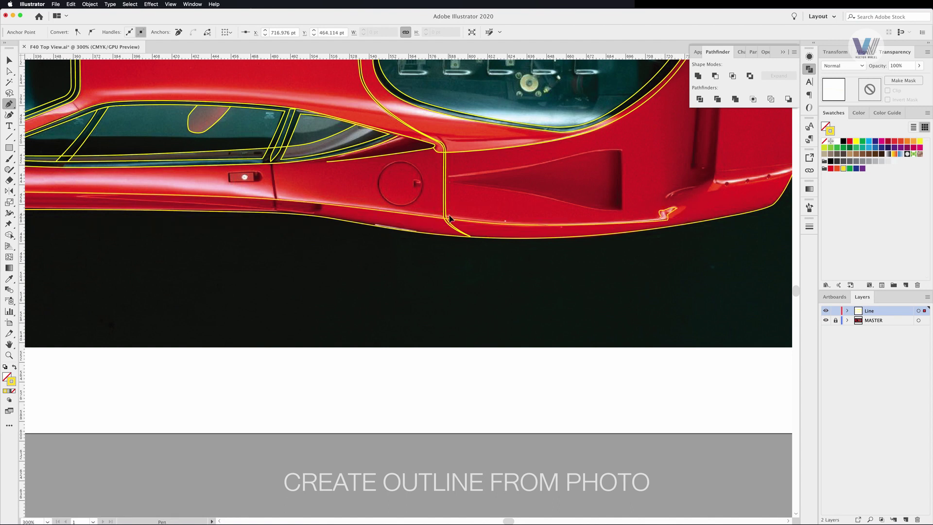
scroll(449, 219, "left", 5)
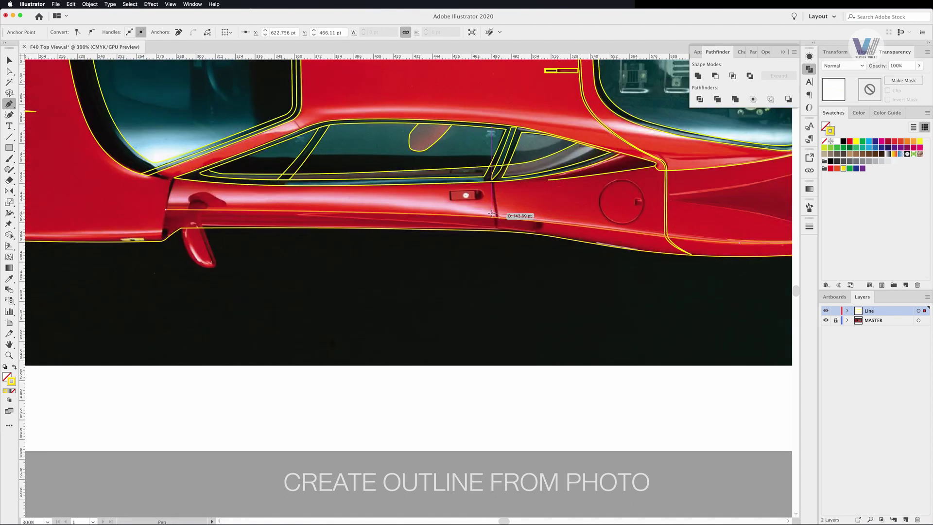
left_click(167, 191)
key("a")
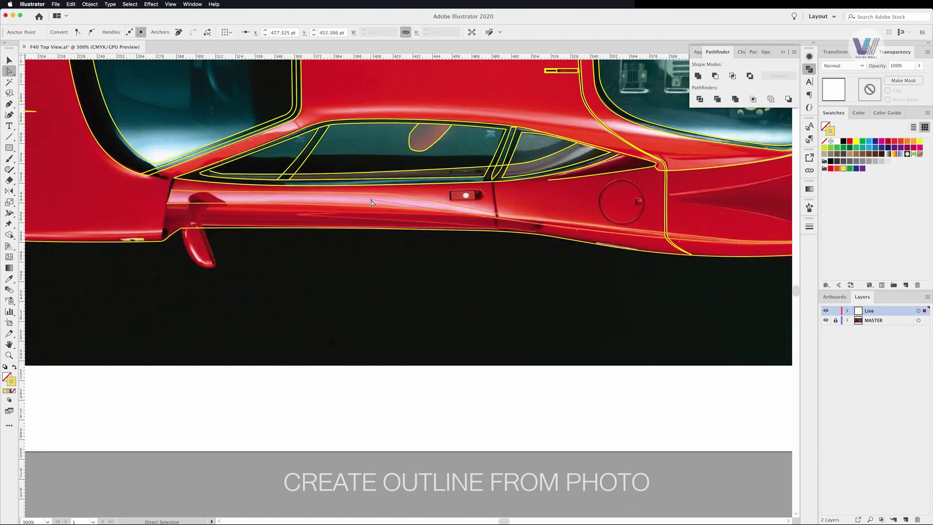
left_click(577, 236)
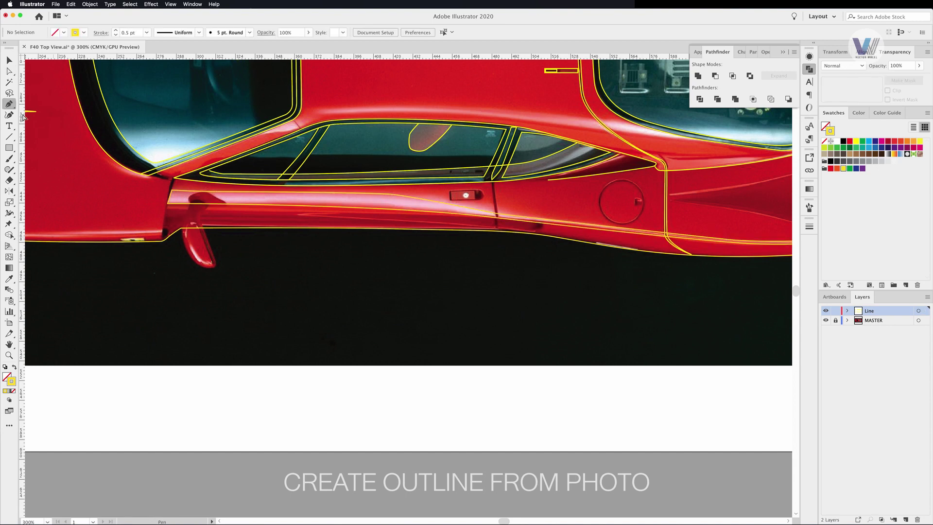
scroll(437, 219, "up", 3)
left_click(606, 237)
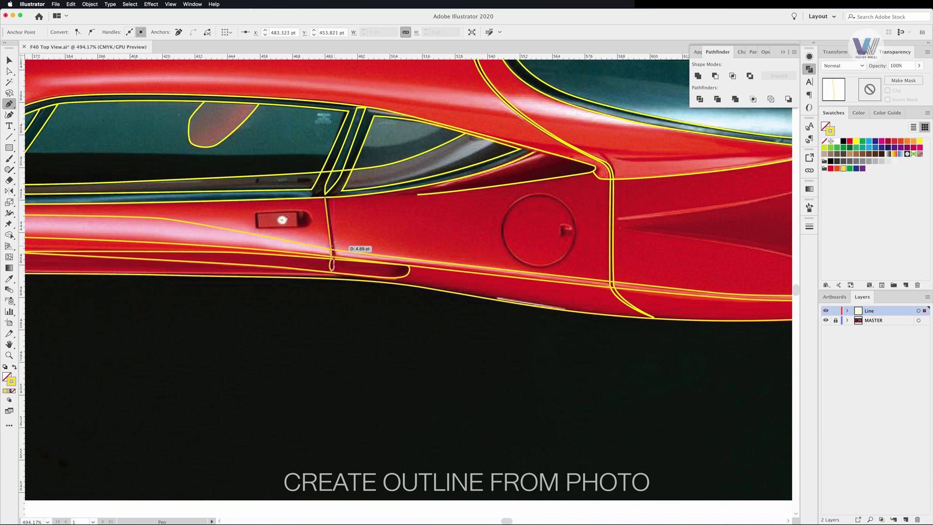
- Reposition the door-handle outline and draw a short path along the engine window edge
key("v")
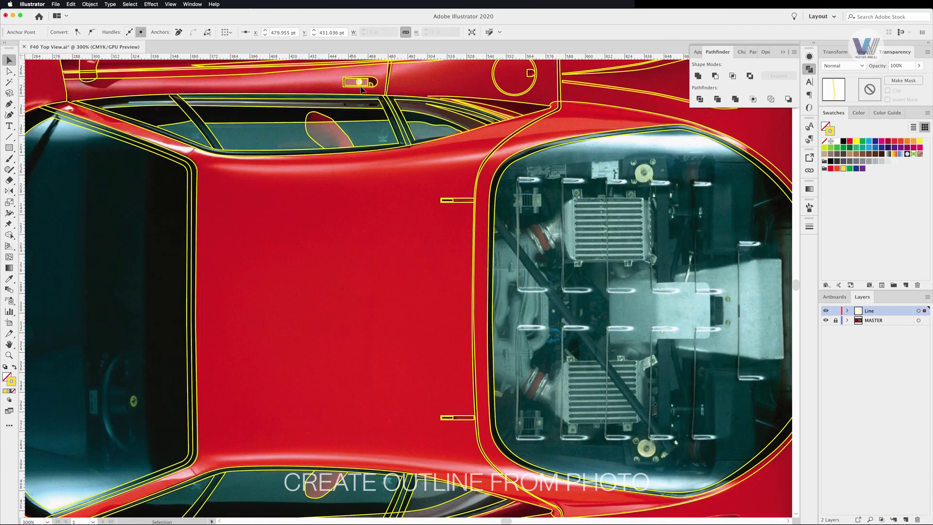
left_click_drag(367, 113, 354, 351)
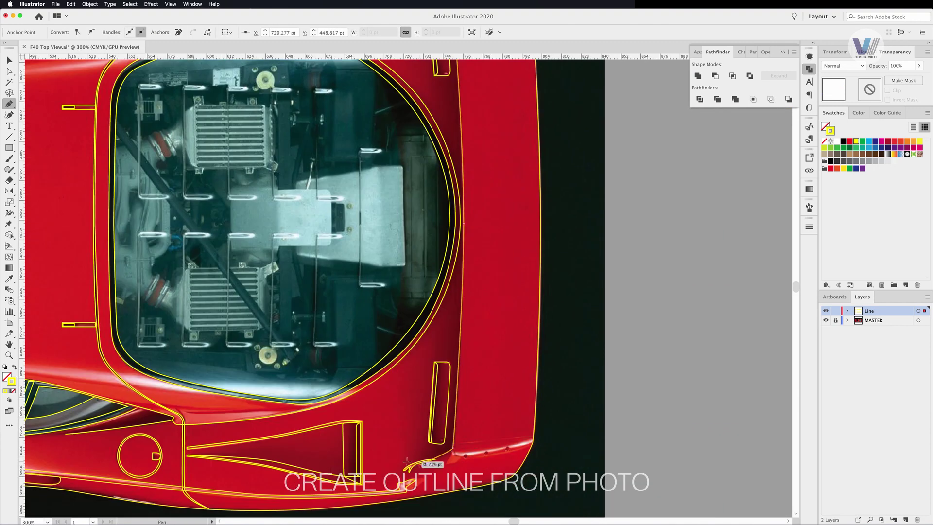
left_click(428, 147)
left_click_drag(427, 146, 429, 242)
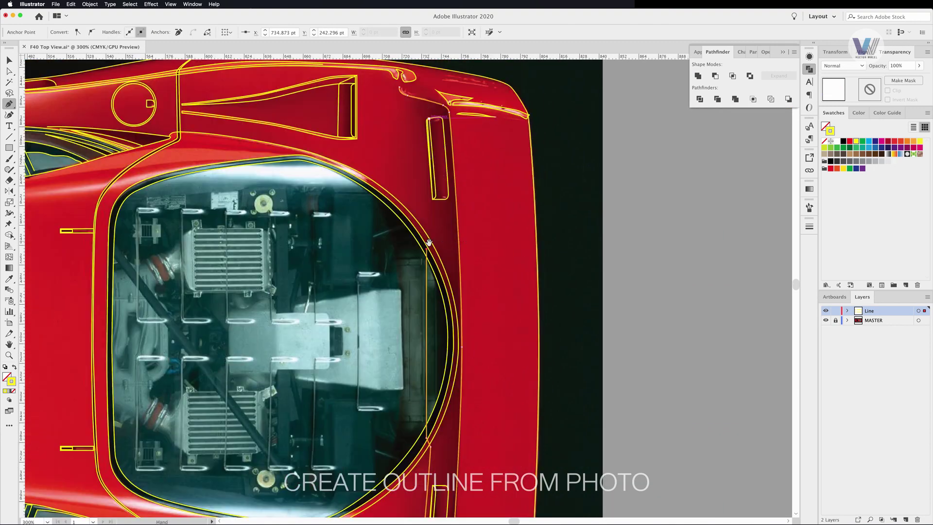
left_click(418, 123)
key("v")
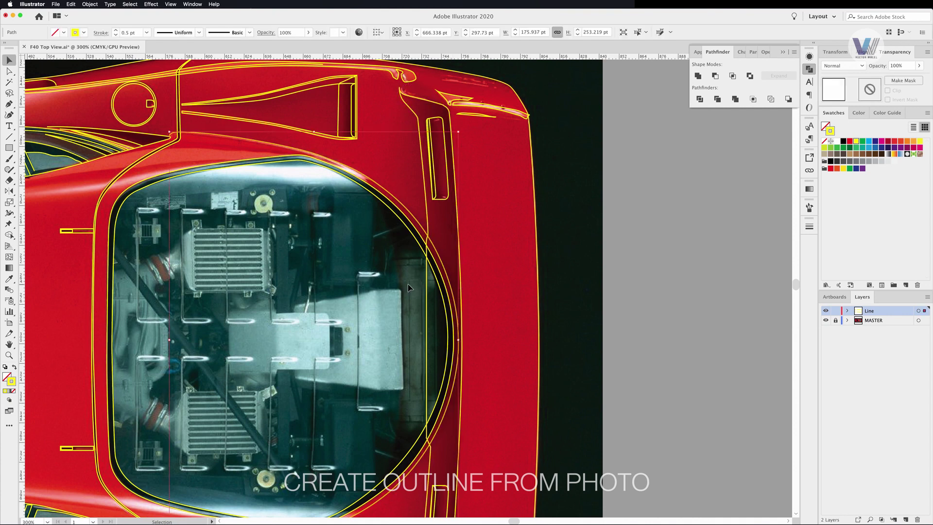
left_click(429, 276)
- Trace a curved outline along the rear corner trim and bumper edge
scroll(502, 298, "down", 5)
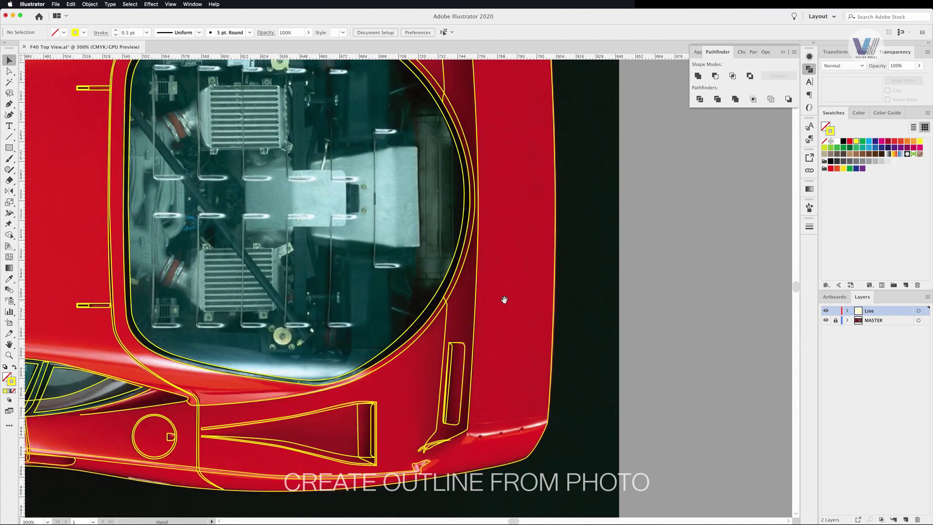
scroll(502, 298, "up", 5)
left_click(10, 104)
left_click(417, 292)
left_click_drag(542, 281, 592, 266)
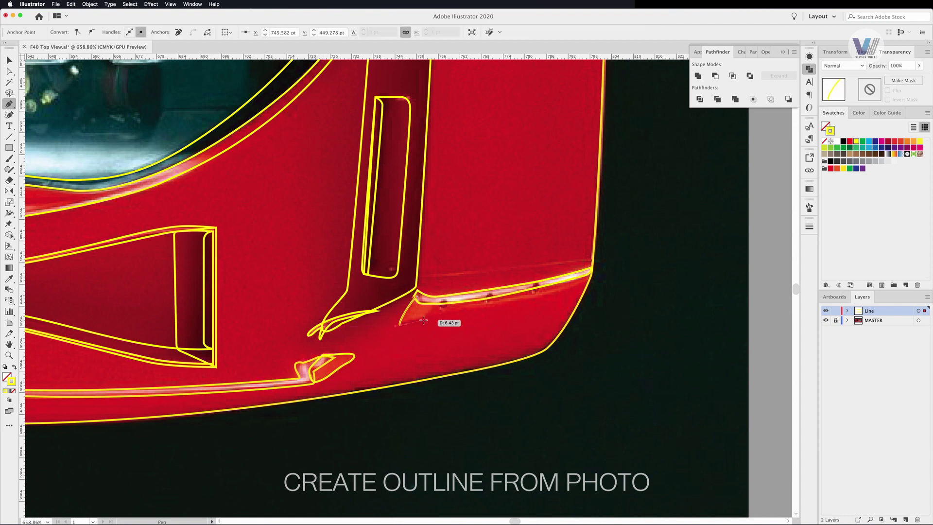
left_click_drag(590, 261, 484, 267)
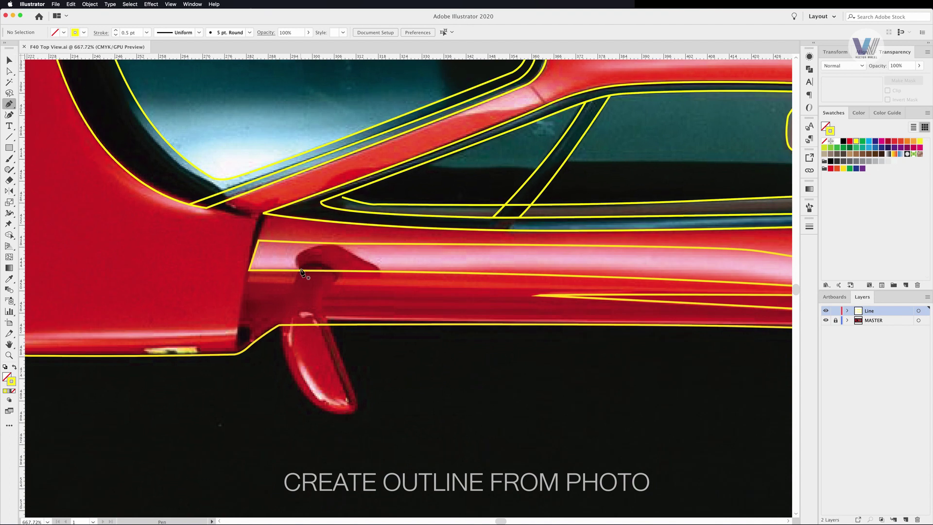
- Trace closed outlines around the door mirror's arm and head
left_click(301, 271)
left_click_drag(284, 311, 297, 384)
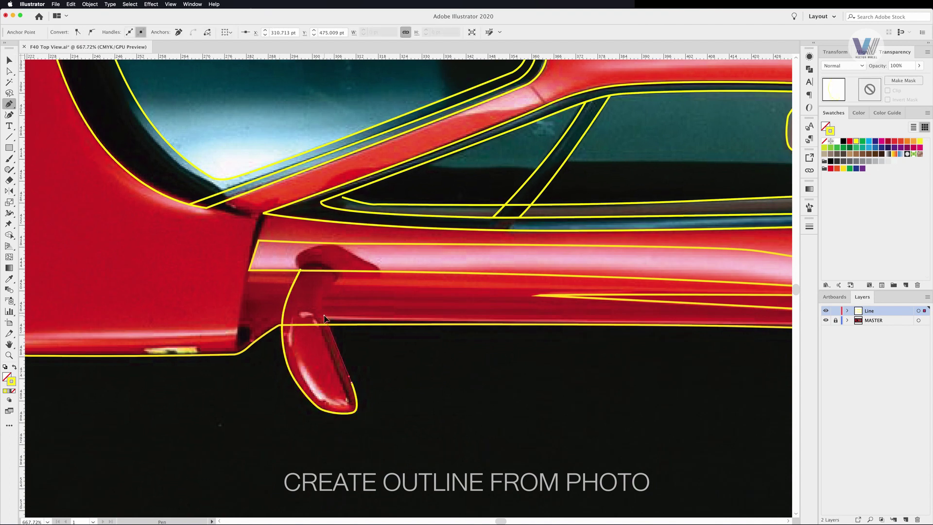
left_click(300, 271)
left_click(368, 264)
left_click_drag(298, 267, 295, 267)
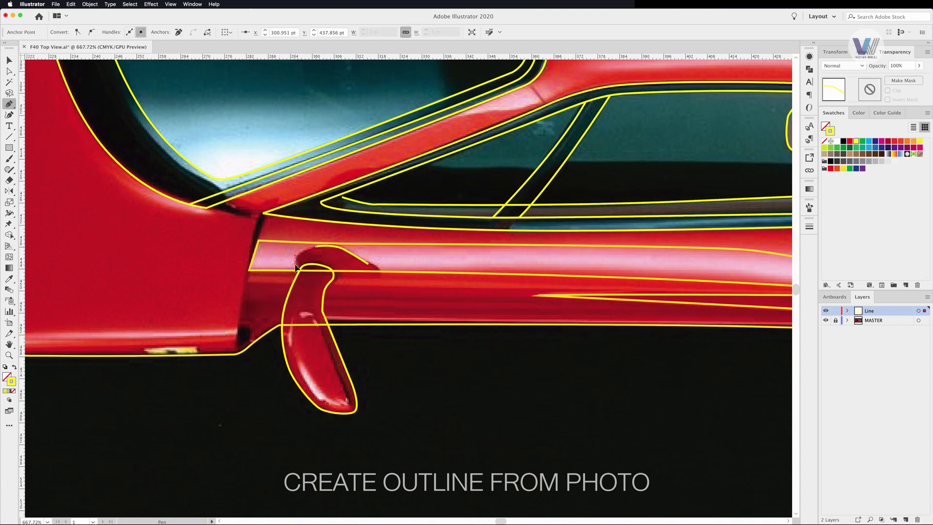
scroll(299, 334, "up", 3)
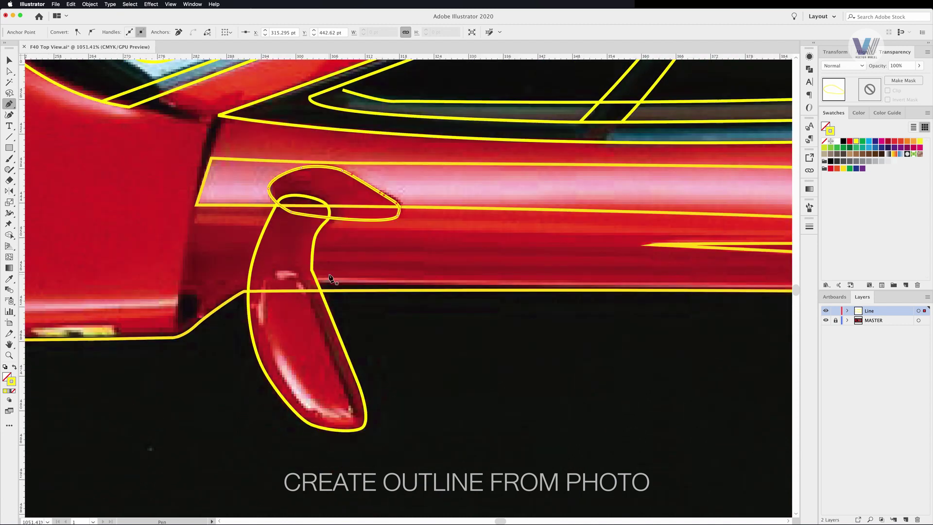
left_click(355, 414)
left_click(309, 287)
- Outline the small highlight loop, edge strip and tip highlight on the mirror
left_click_drag(284, 273, 286, 273)
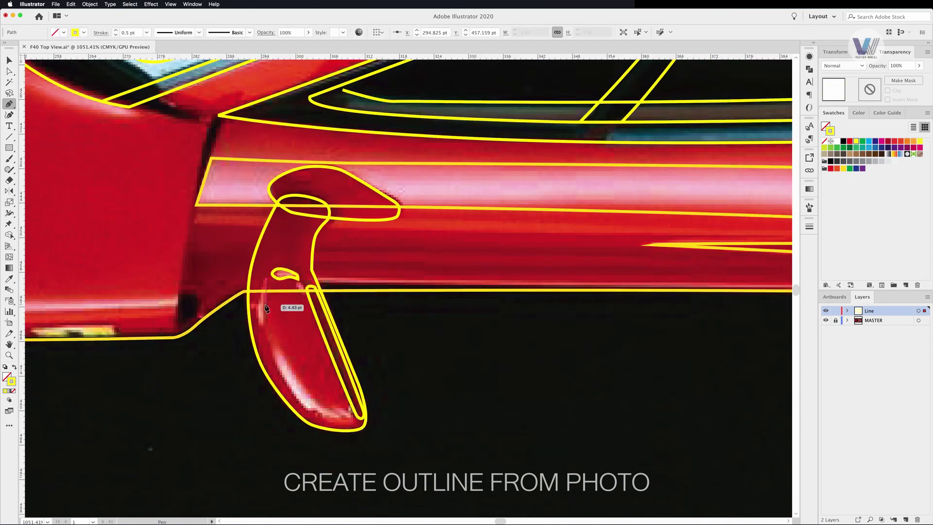
left_click(265, 280)
left_click(265, 324)
left_click(271, 339)
left_click(309, 414)
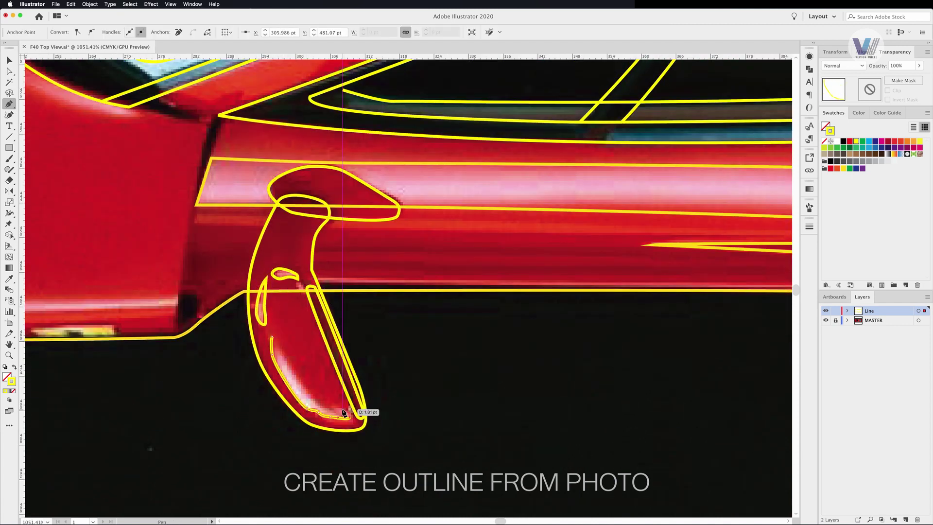
left_click(343, 412)
- Outline the upper mirror's highlight as a closed path, then pan to the side window
key("ctrl+0")
scroll(332, 198, "up", 5, "alt")
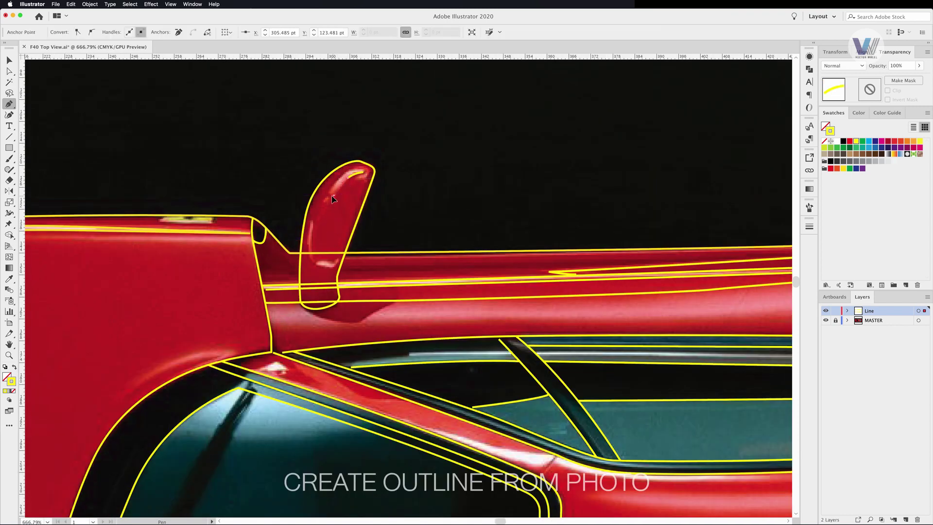
left_click(312, 222)
left_click(310, 250)
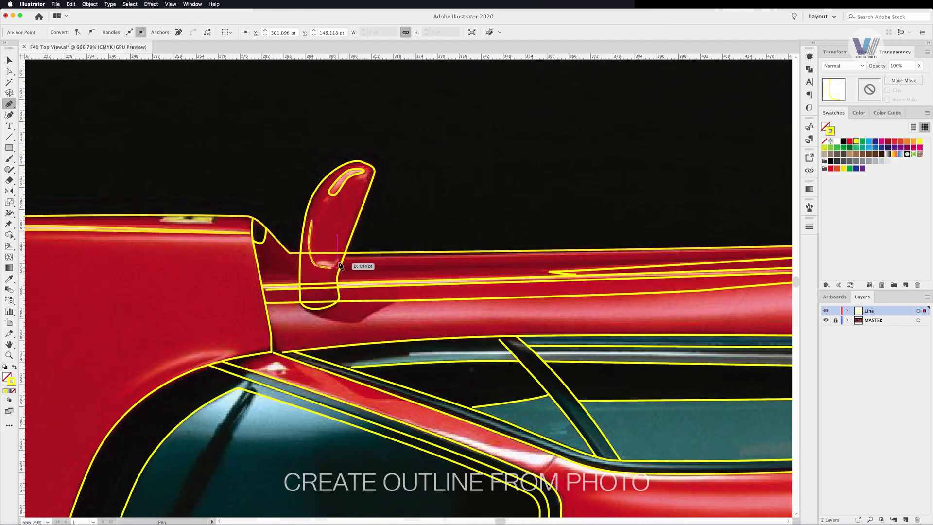
left_click(311, 222)
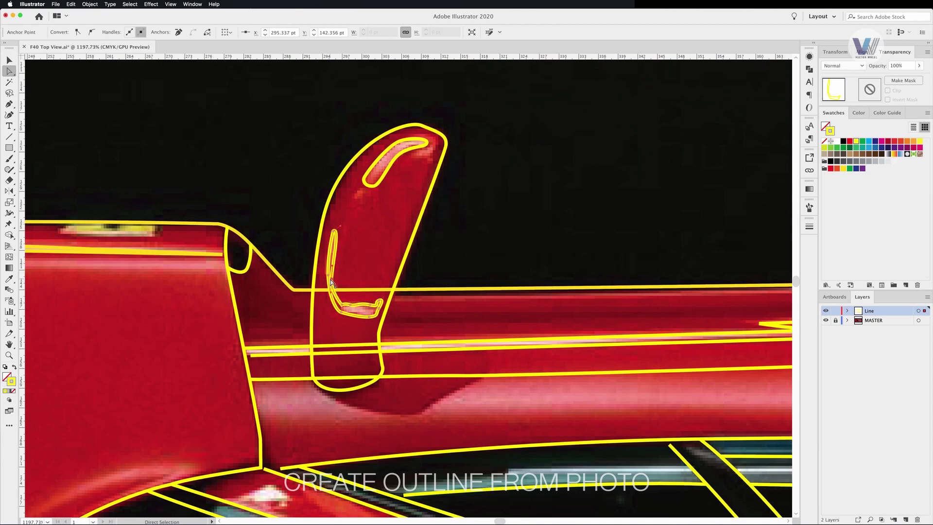
scroll(284, 207, "down", 10)
scroll(284, 206, "down", 5)
key("p")
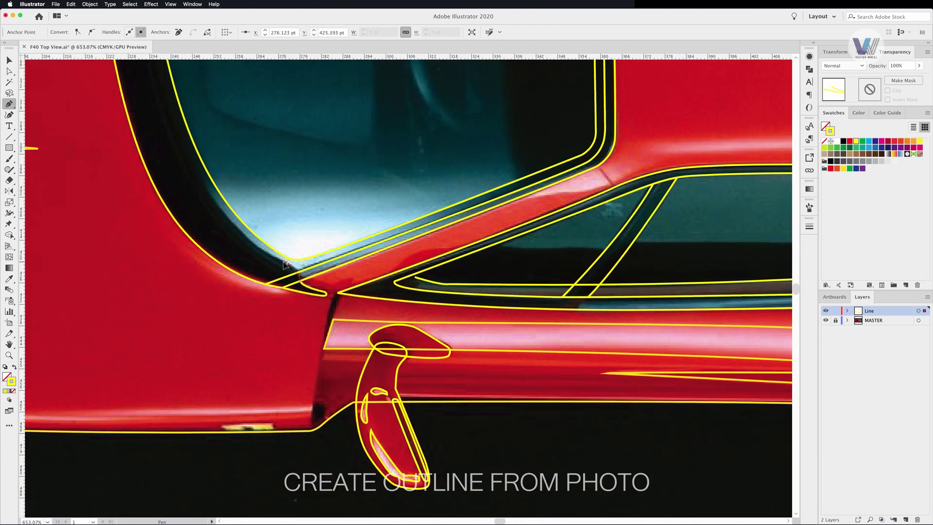
mouse_move(286, 265)
left_mouse_down()
mouse_move(271, 308)
mouse_move(277, 400)
mouse_move(261, 364)
mouse_move(271, 223)
left_mouse_up()
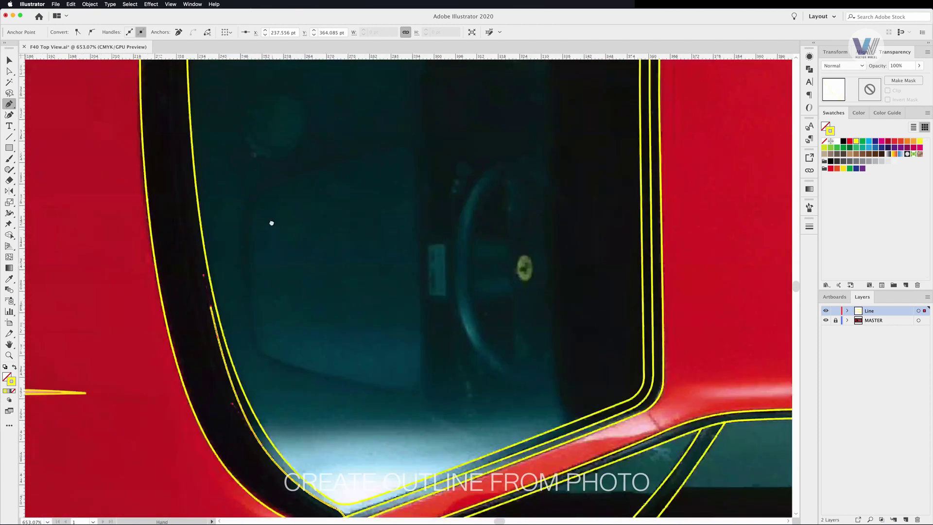
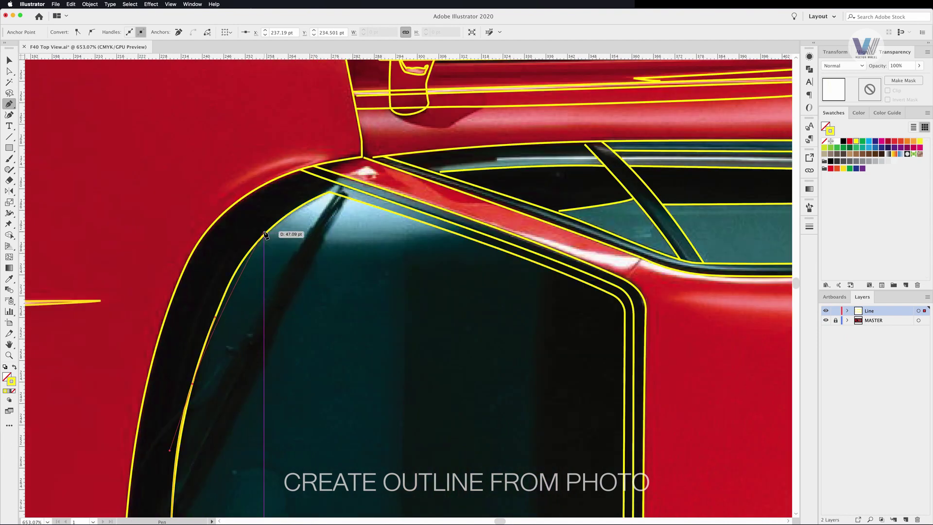
- Trace the curved door-gap segment of the side-body outline over the photo
scroll(363, 365, "down", 3)
scroll(362, 365, "down", 4)
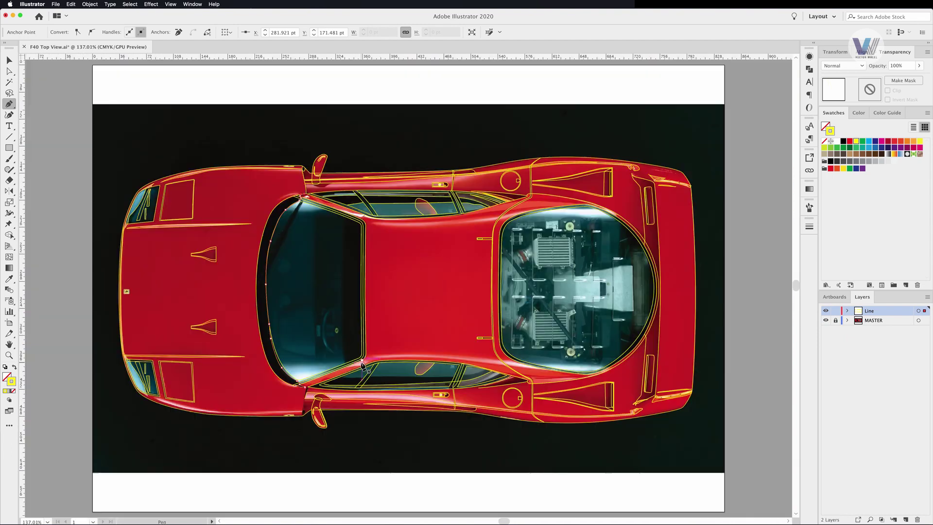
scroll(362, 364, "up", 7)
left_click(341, 365)
left_click_drag(364, 243, 350, 311)
- Close the outline around the lower side body, following it toward the rear
scroll(479, 329, "down", 2)
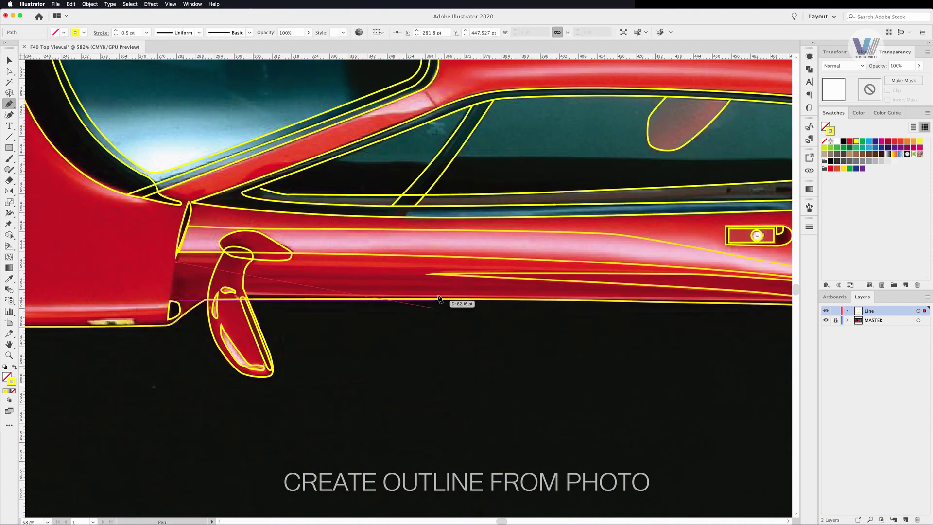
left_click_drag(479, 329, 437, 275)
scroll(438, 275, "right", 5)
scroll(486, 272, "right", 5)
scroll(574, 278, "right", 3)
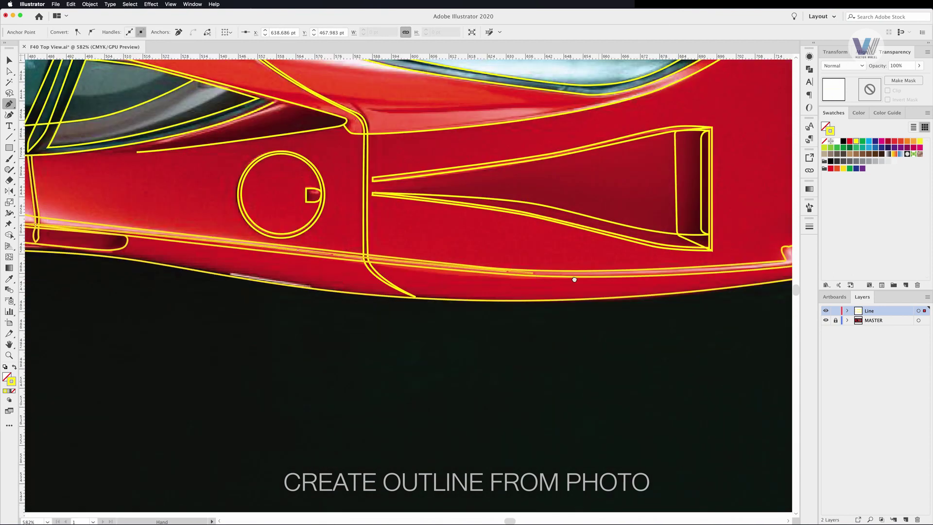
scroll(532, 264, "right", 5)
scroll(533, 264, "down", 3)
scroll(588, 237, "left", 5)
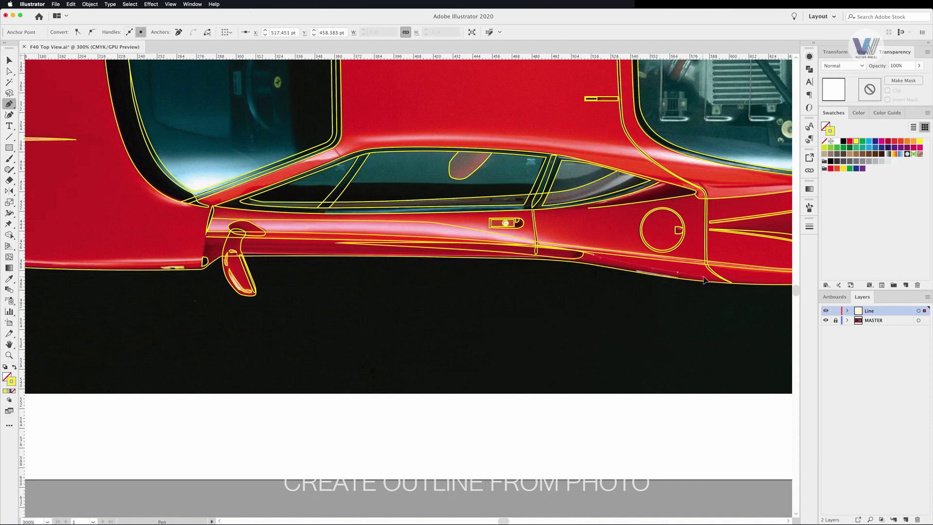
scroll(608, 278, "right", 10)
scroll(574, 267, "right", 5)
scroll(388, 287, "left", 15)
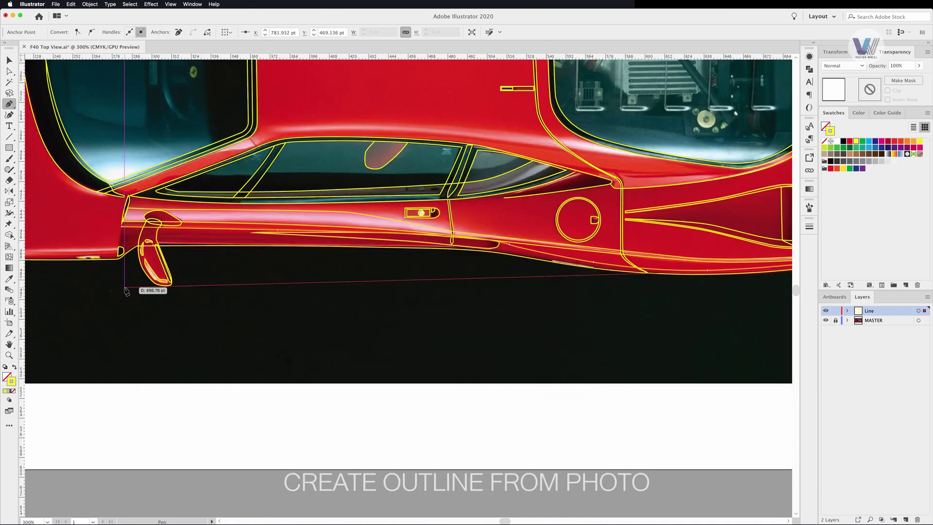
left_click(124, 286)
left_click(121, 226)
- Nudge a body-outline anchor to line up with the sill, then deselect
key("a")
left_click_drag(147, 252, 149, 250)
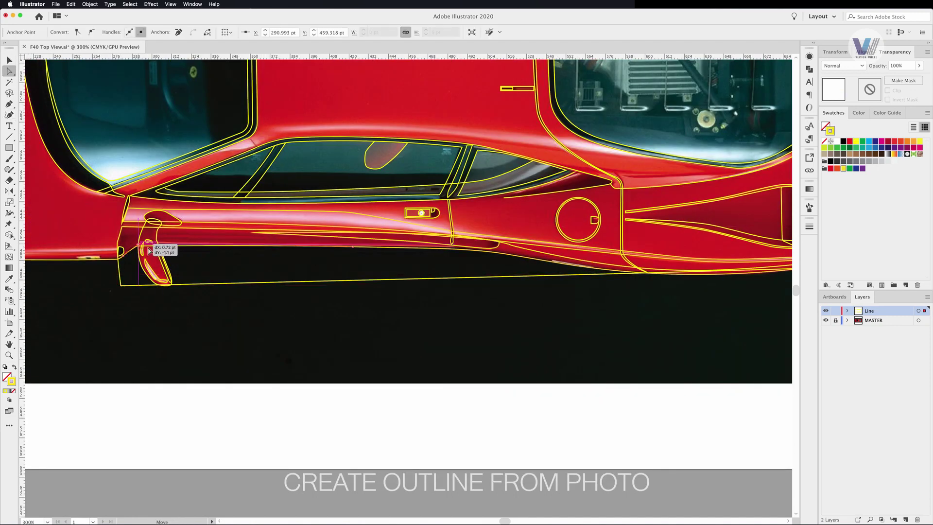
left_click(809, 69)
- Trace a curved outline along the front lower edge, then fit the artboard in view
left_click_drag(45, 253, 320, 258)
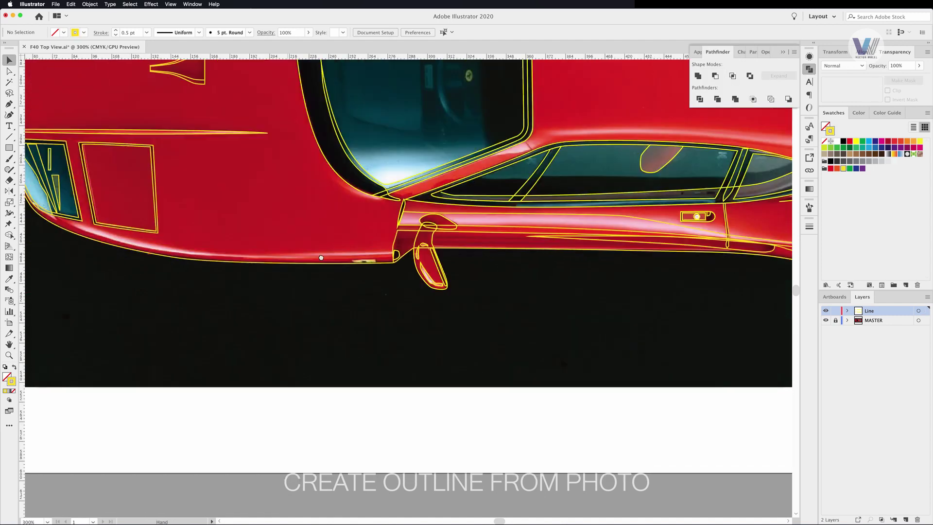
scroll(125, 246, "up", 3)
key("p")
left_click(291, 278)
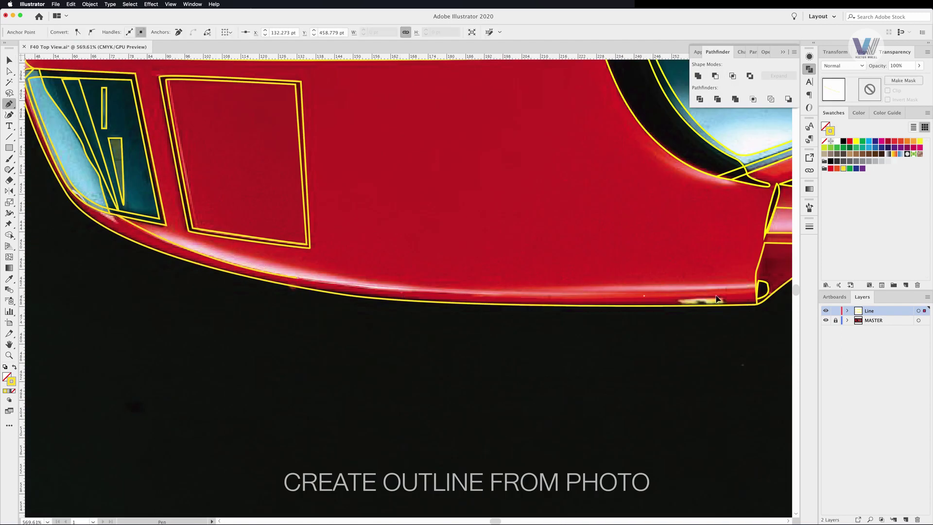
left_click_drag(717, 299, 446, 299)
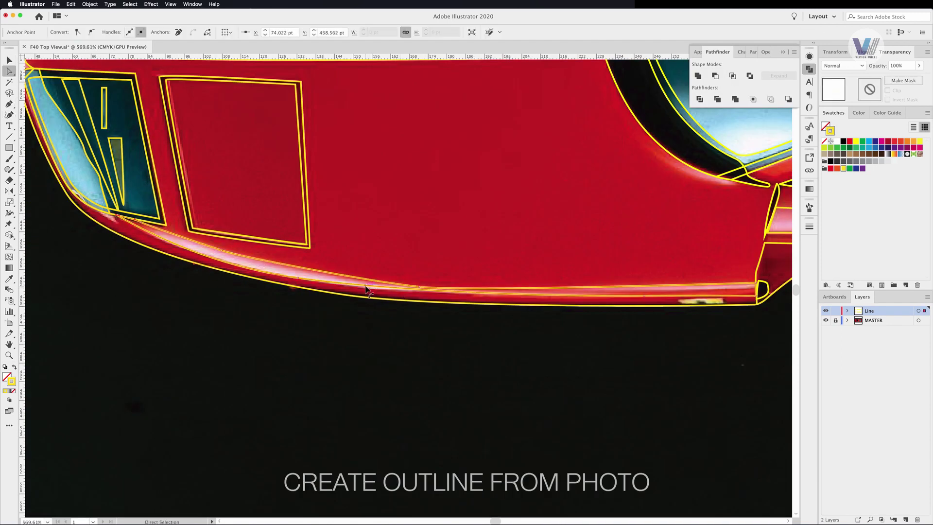
key("a")
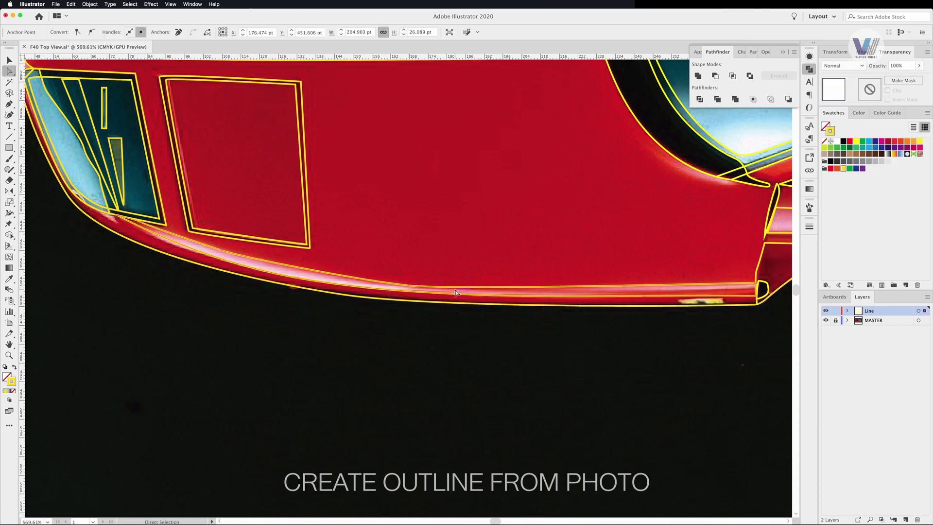
left_click(465, 244)
key("super+0")
- Draw a curved wiper line from the windshield corner down the glass
scroll(311, 234, "up", 5)
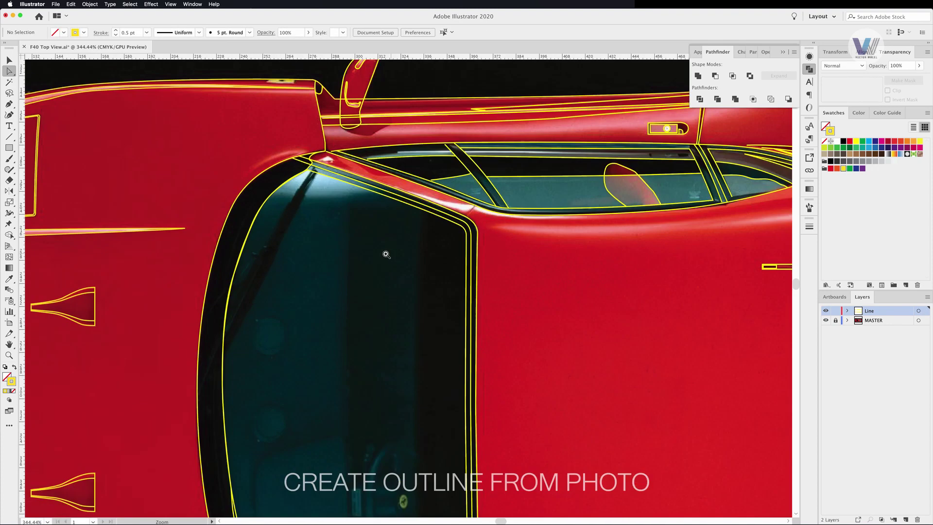
key("p")
scroll(311, 233, "up", 3)
left_click_drag(382, 140, 359, 173)
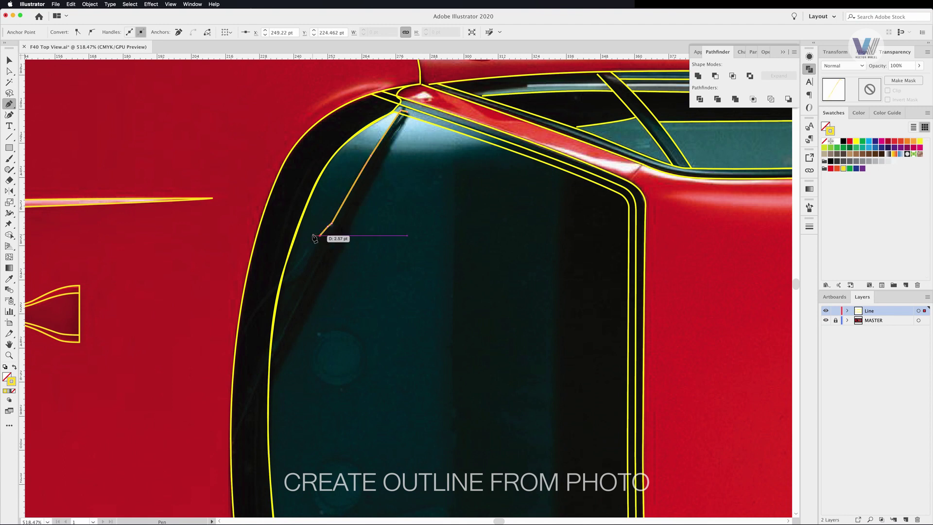
left_click_drag(273, 299, 310, 258)
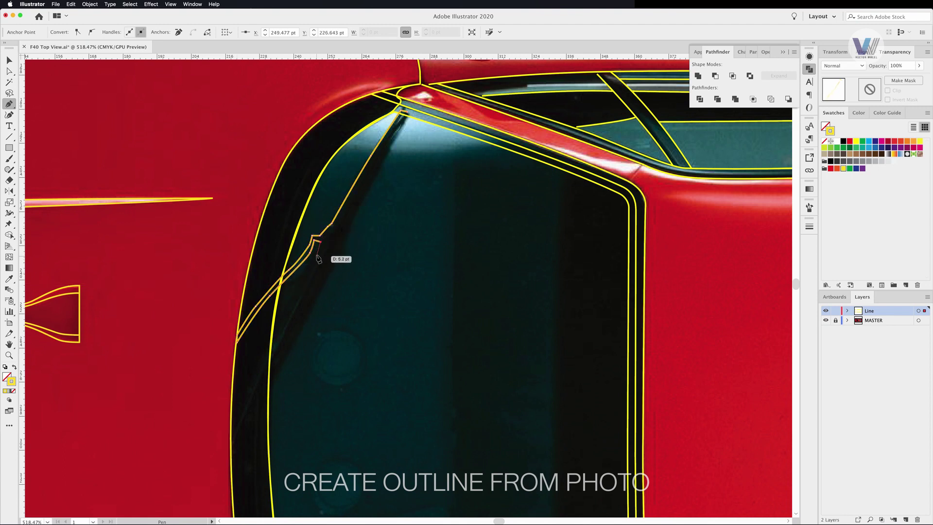
left_click(235, 442)
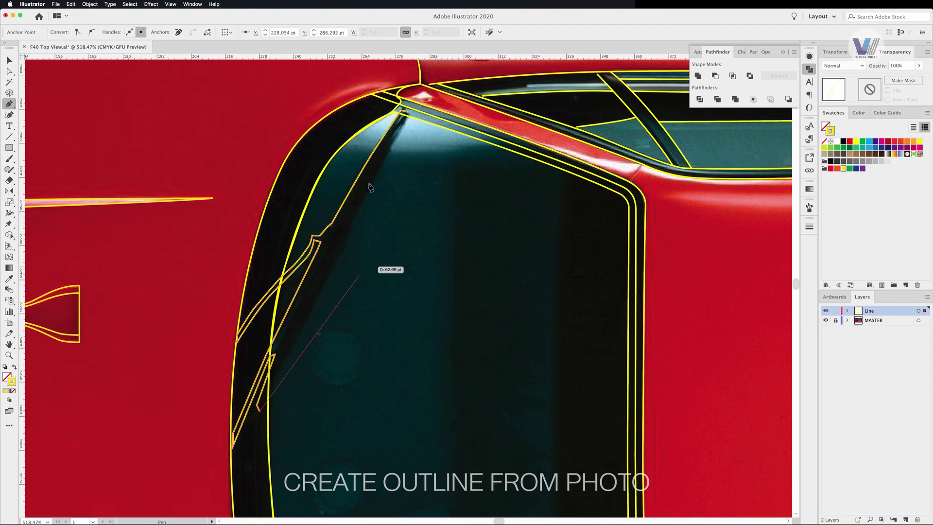
- Outline the interior panel behind the glass as a closed curved shape
scroll(389, 204, "down", 10)
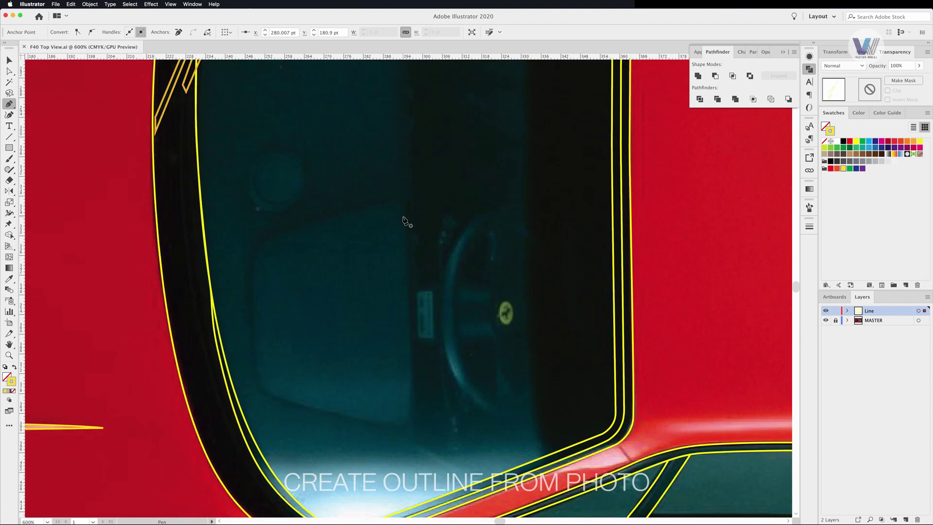
left_click(403, 211)
left_click_drag(392, 200, 269, 238)
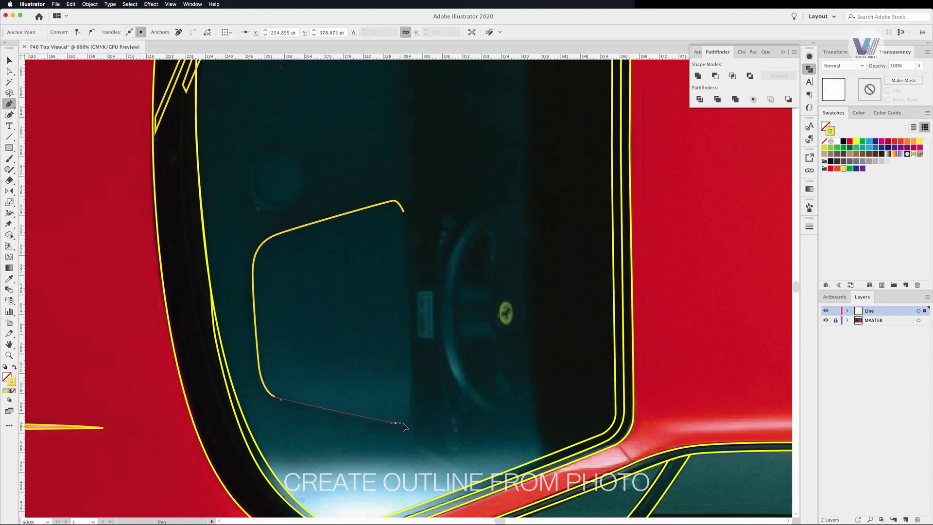
left_click(413, 401)
left_click(404, 211)
key("a")
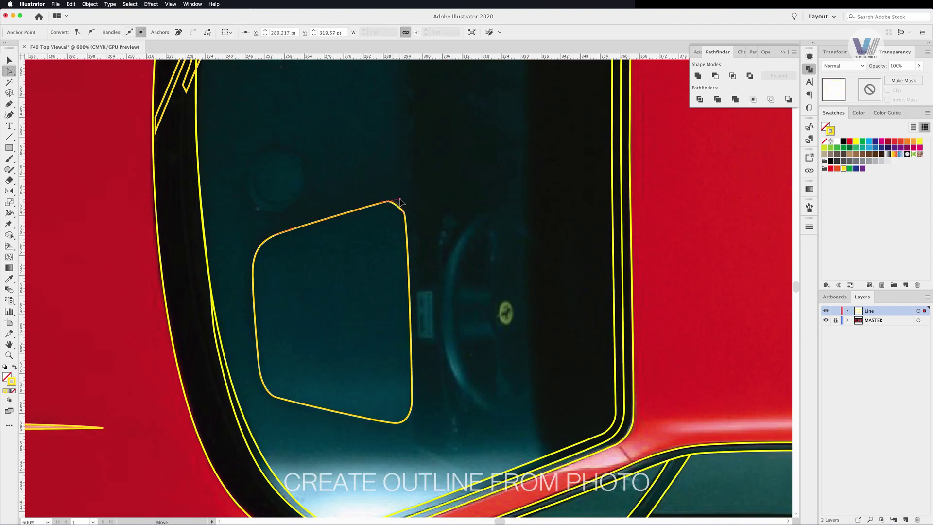
- Start a line along the windshield's lower edge and down the left window edge
key("ctrl+minus")
left_click(257, 342)
left_click_drag(456, 340, 470, 345)
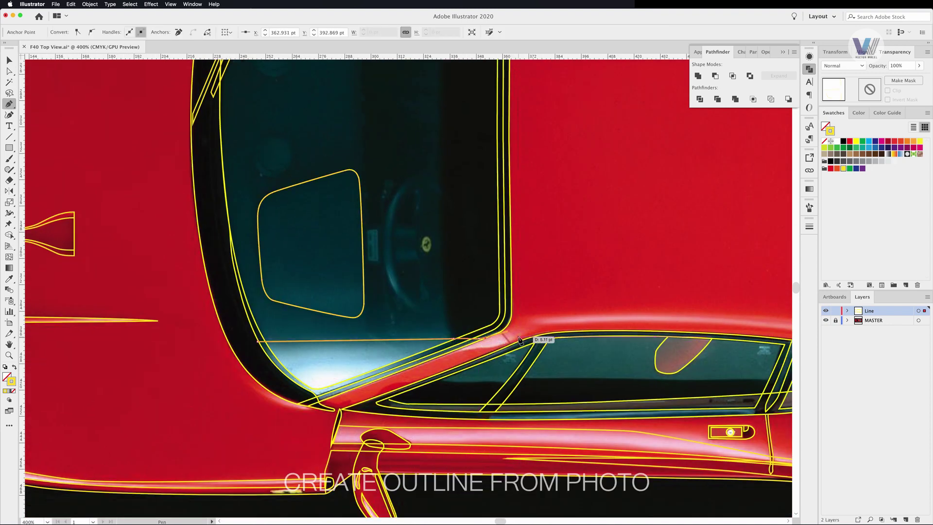
left_click(278, 387)
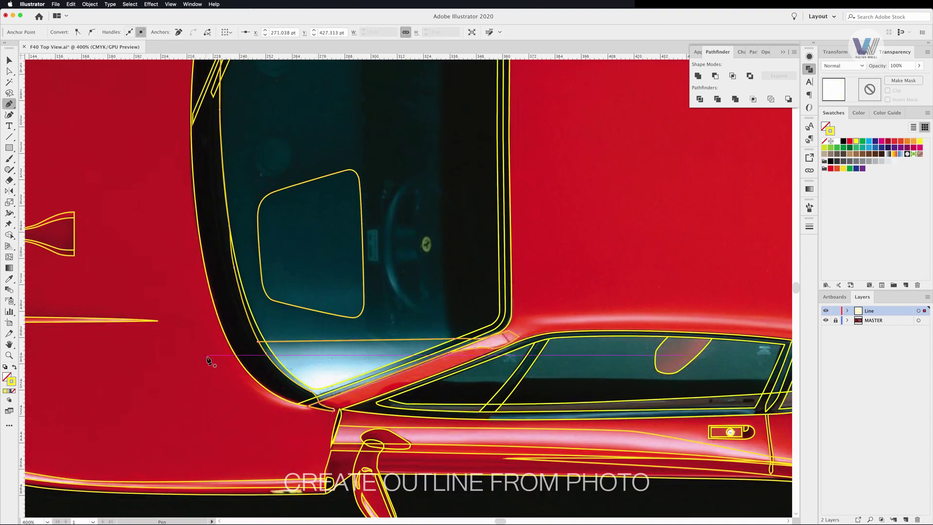
- Continue the line with an anchor along the engine cover edge
mouse_move(584, 268)
left_mouse_down()
mouse_move(348, 318)
mouse_move(268, 278)
left_mouse_up()
left_click_drag(495, 346, 285, 334)
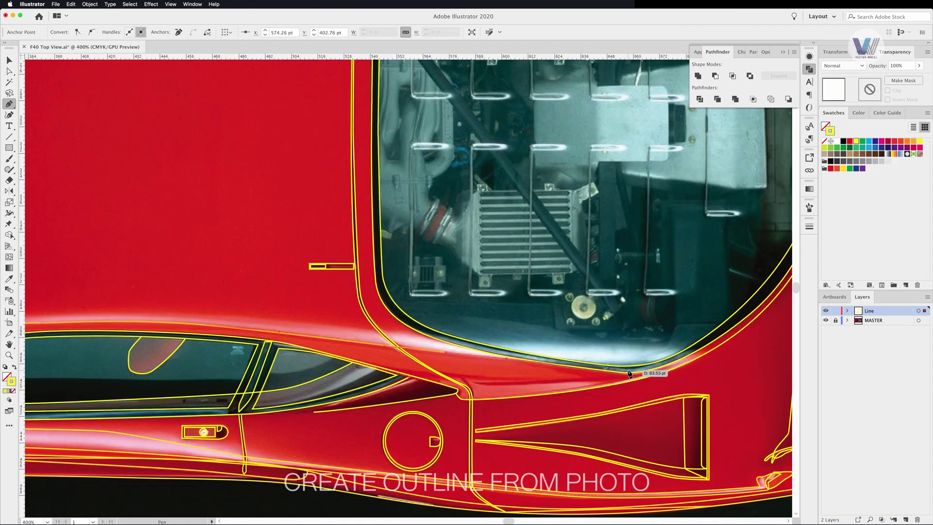
left_click_drag(188, 317, 492, 330)
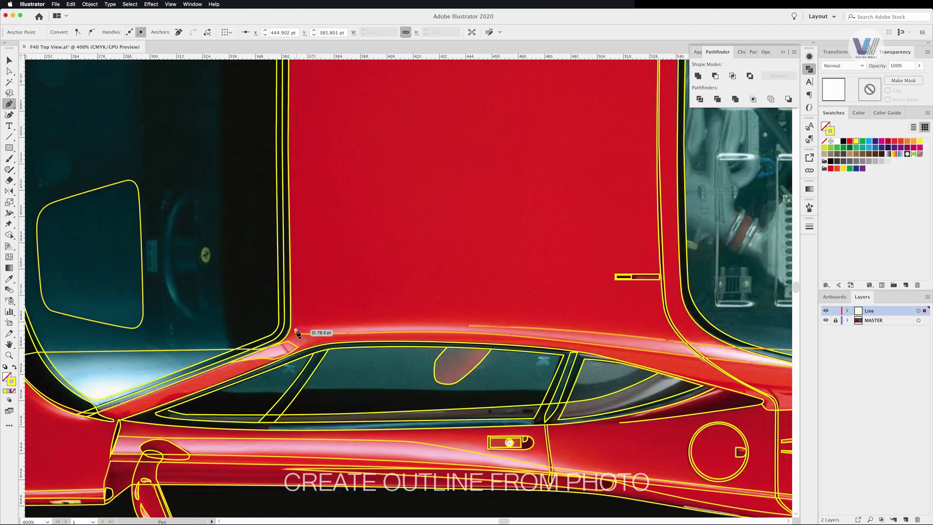
scroll(234, 187, "down", 5)
scroll(408, 194, "right", 5)
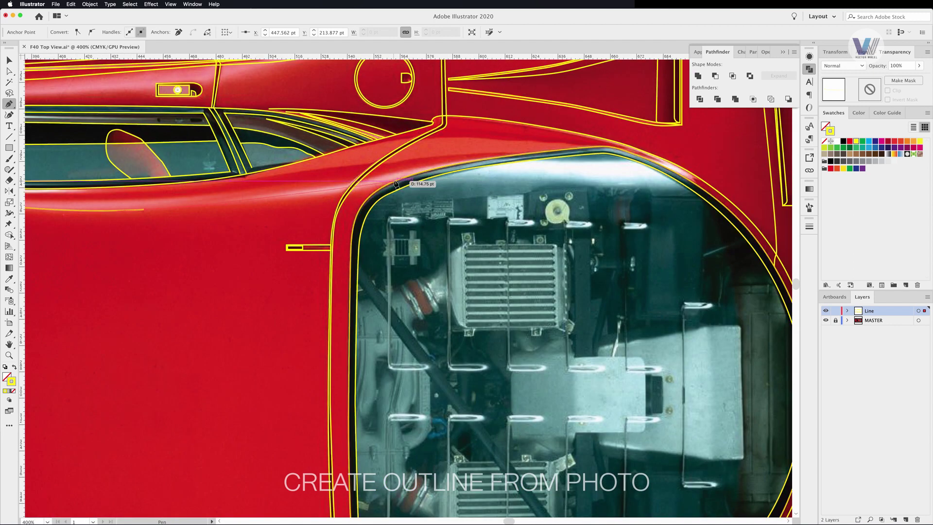
left_click(700, 180)
- Add roof highlight anchors and extend the line toward the engine cover
scroll(389, 185, "left", 10)
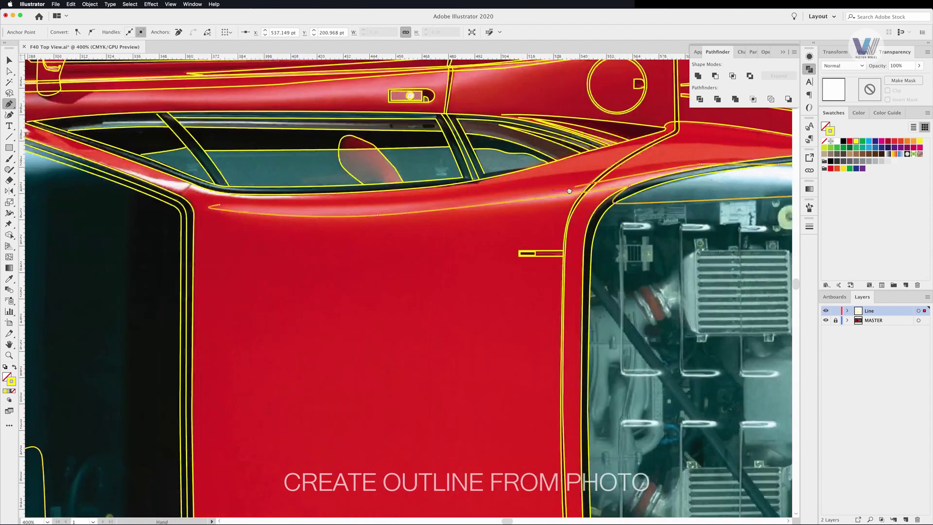
scroll(263, 208, "left", 1)
scroll(262, 208, "left", 3)
scroll(262, 208, "up", 1)
left_click(272, 203)
left_click(301, 209)
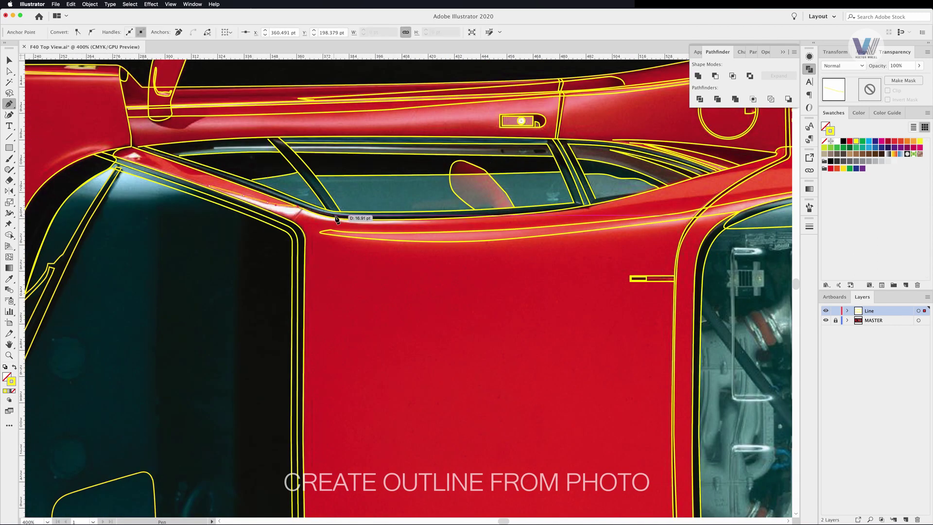
scroll(442, 239, "right", 6)
scroll(443, 238, "up", 1)
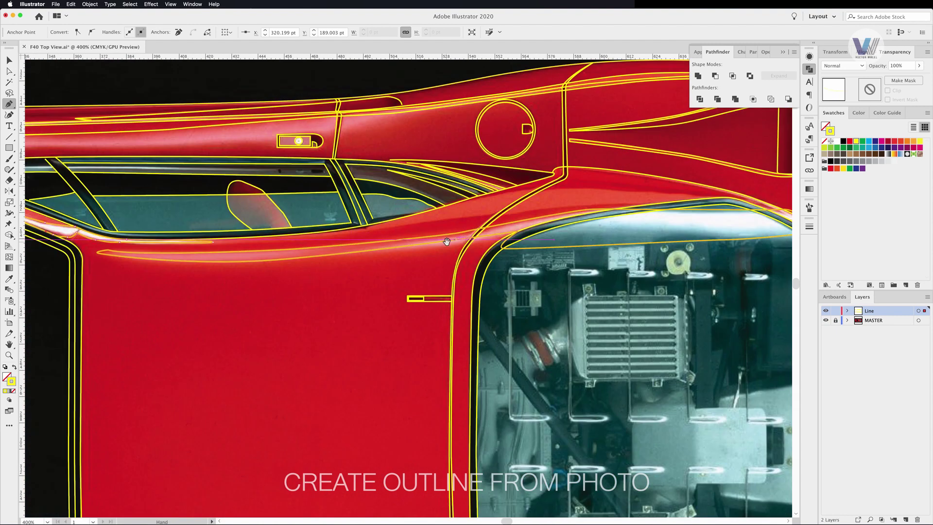
left_click(564, 206)
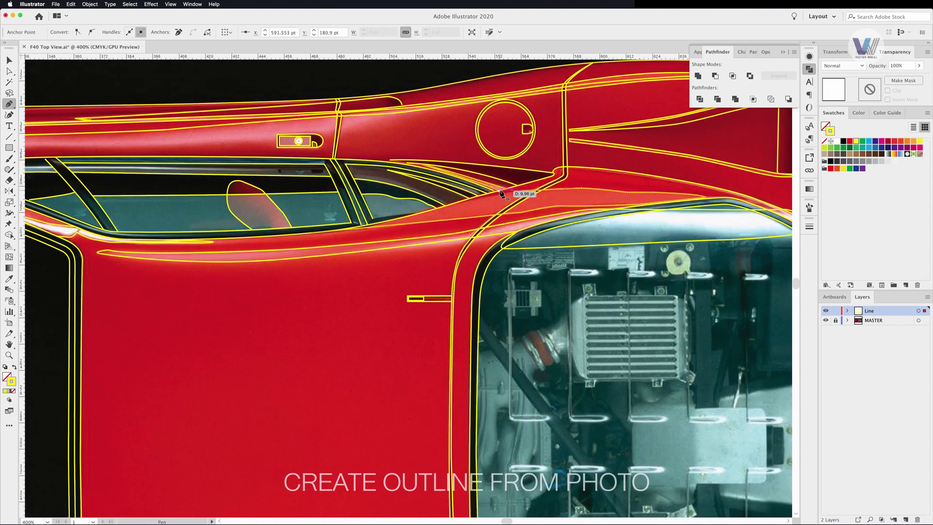
- Place anchors on the windshield's lower edge and the window pillar outline
mouse_move(298, 217)
left_mouse_down()
mouse_move(498, 196)
mouse_move(643, 142)
left_mouse_up()
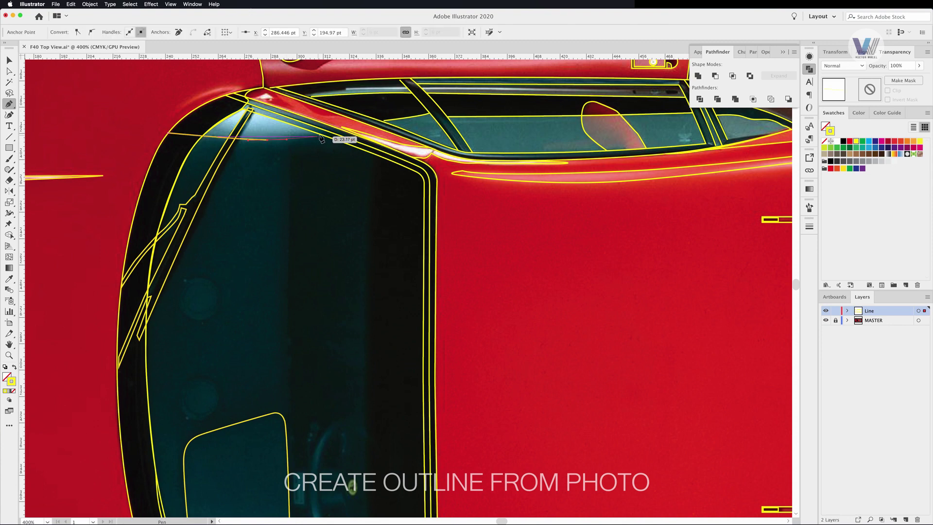
left_click_drag(307, 384, 306, 238)
scroll(306, 238, "down", 5)
scroll(307, 238, "up", 6)
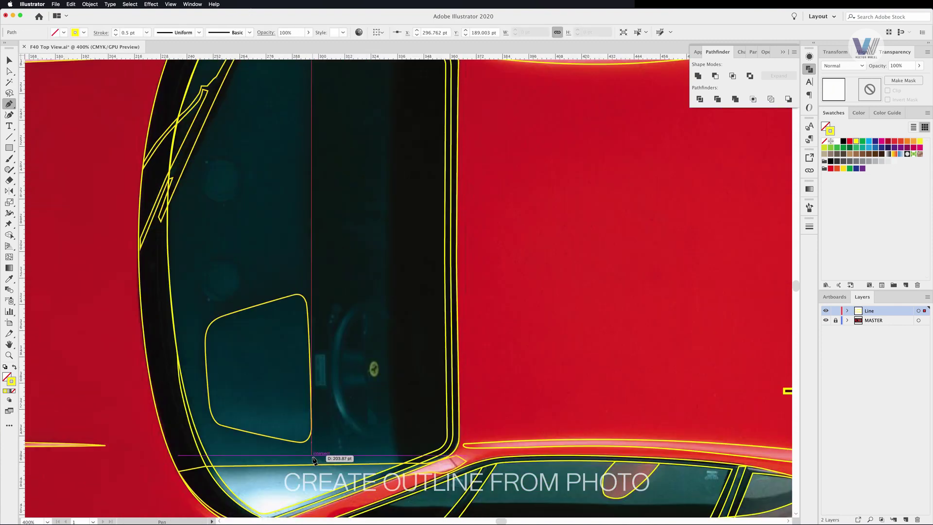
left_click(314, 451)
scroll(396, 462, "down", 10)
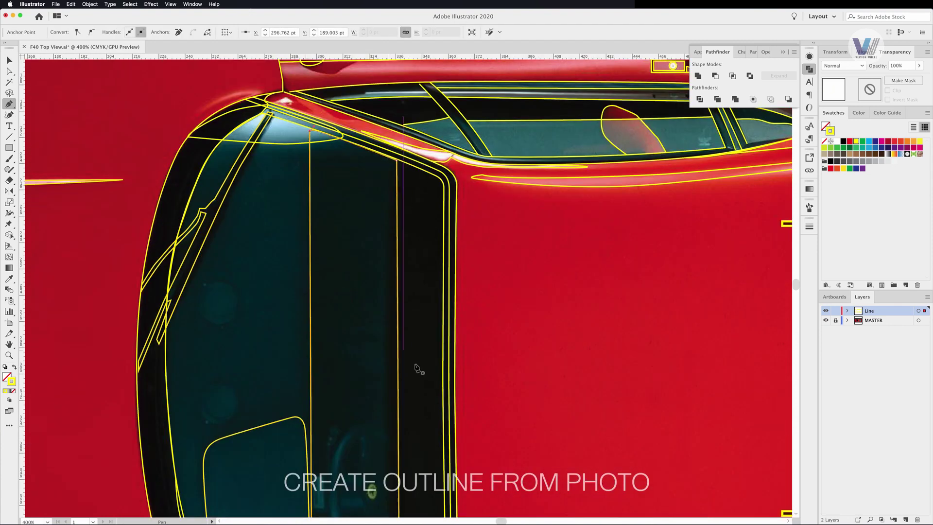
scroll(416, 370, "up", 8)
left_click(354, 168)
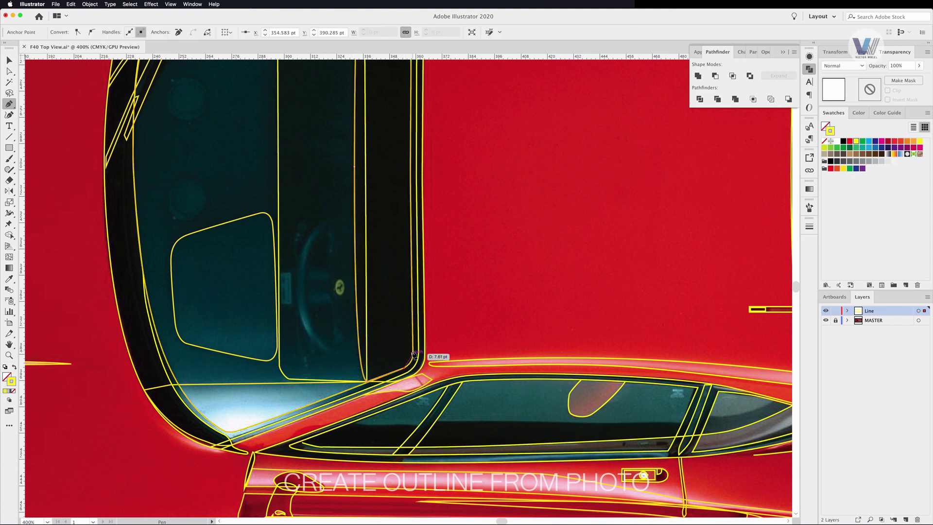
scroll(412, 342, "up", 5)
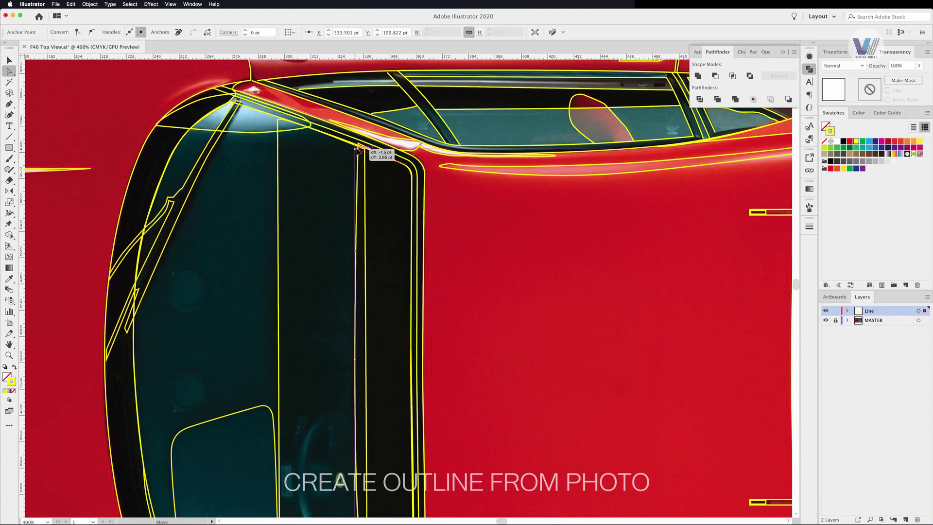
scroll(335, 166, "down", 5)
scroll(307, 165, "up", 3)
- Trace the steering wheel rim as a closed crescent
left_click(321, 152)
left_click_drag(270, 290, 270, 324)
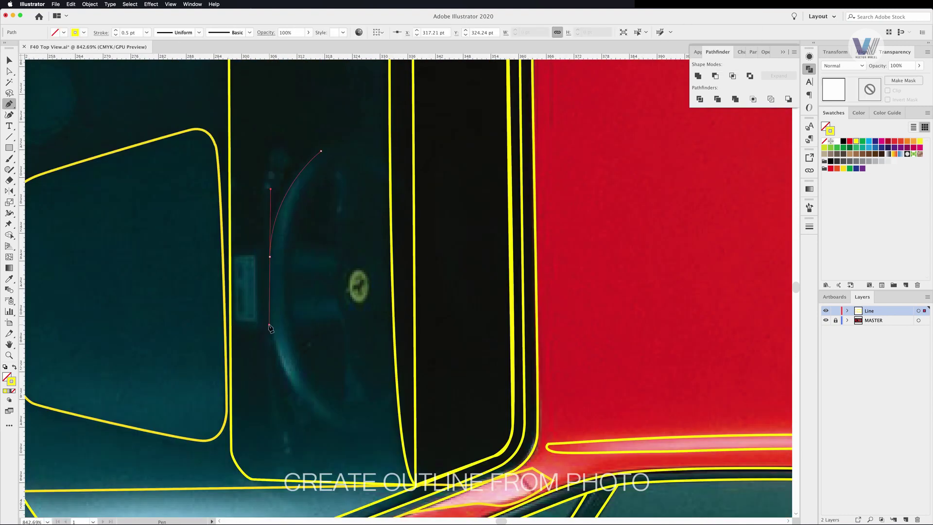
left_click_drag(286, 374, 294, 391)
left_click_drag(285, 299, 284, 311)
- Outline a steering wheel spoke and the small box beside it
left_click(321, 151)
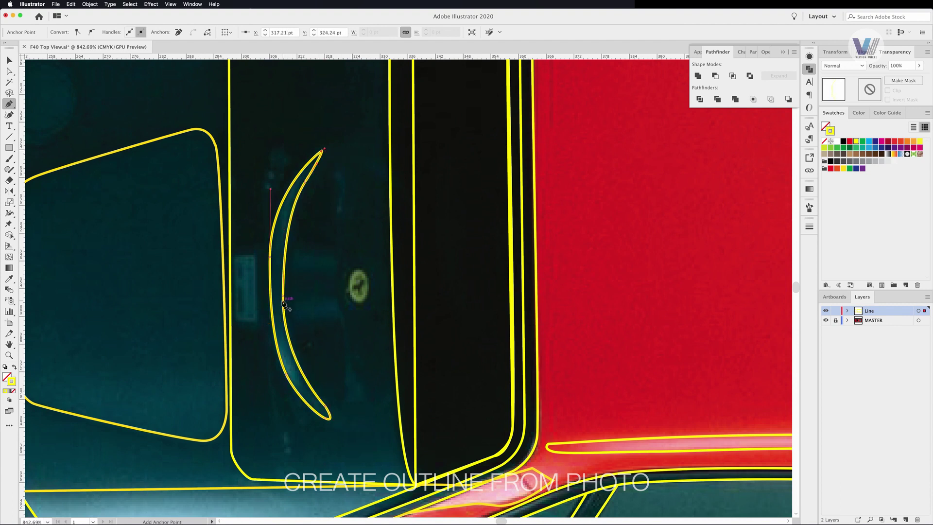
left_click(333, 252)
left_click_drag(301, 245, 289, 265)
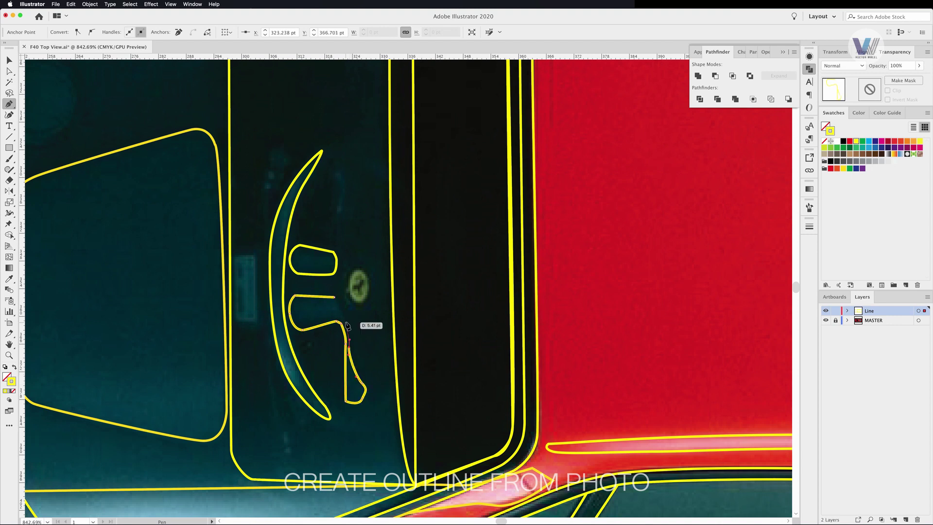
left_click(256, 320)
- Outline the lower steering wheel spoke as a closed shape
left_click(235, 255)
left_click(334, 170)
left_click_drag(340, 193, 338, 215)
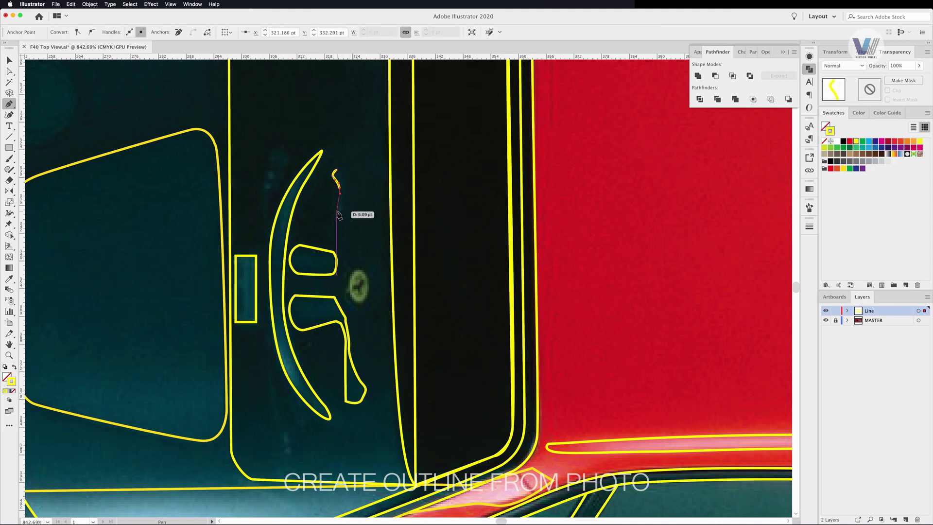
left_click(338, 174)
- Draw a double-ring ellipse around the round dial and copy it upward
scroll(163, 189, "left", 10)
key("l")
left_click_drag(315, 248, 340, 281)
key("v")
scroll(341, 243, "up", 5)
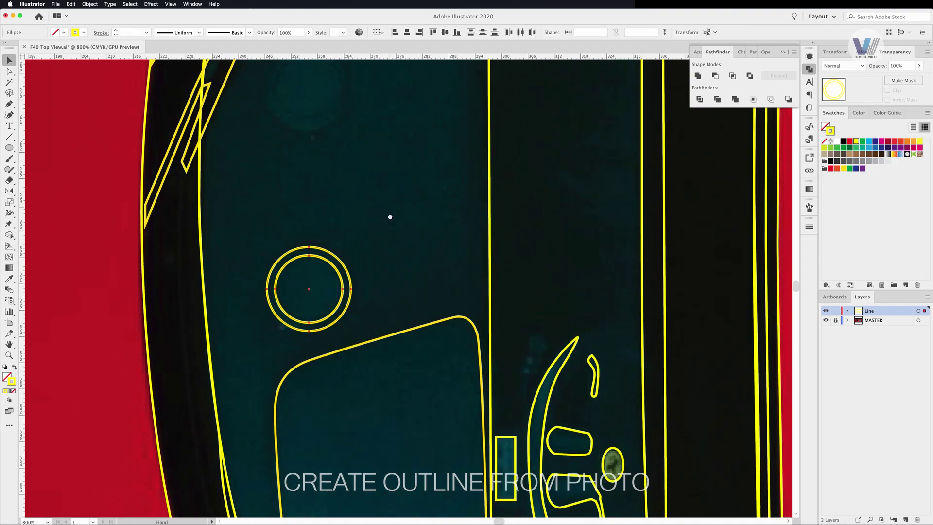
left_click_drag(298, 361, 298, 166)
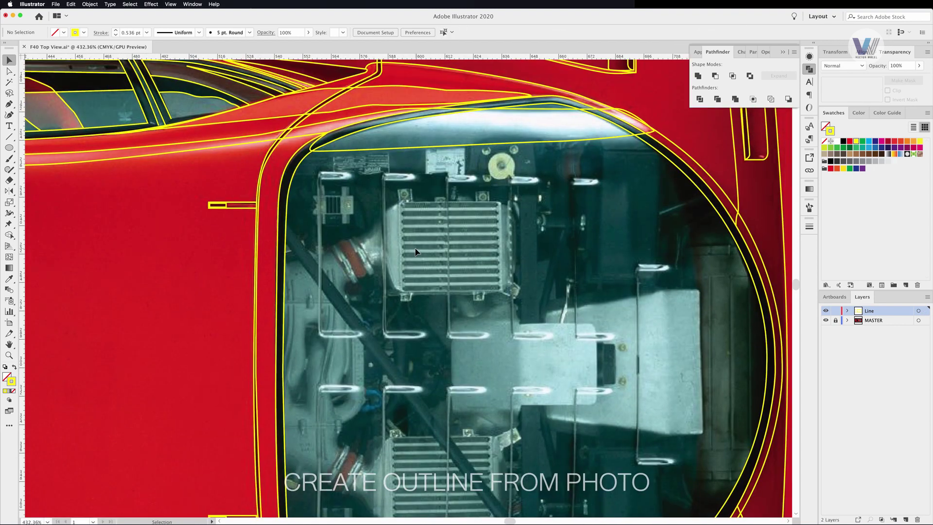
- Trace the rail's pill-shaped top hook
left_click(391, 230)
left_click(341, 179)
left_click(292, 172)
left_click(347, 172)
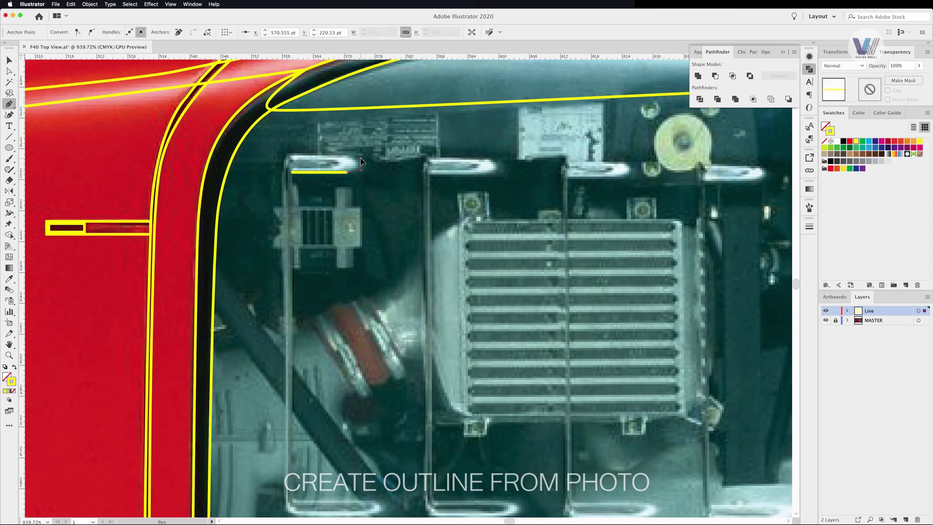
left_click(285, 166)
- Add the bottom hook and connecting rail to complete the first bracket
scroll(285, 166, "down", 5)
scroll(409, 287, "up", 2)
left_click(308, 429)
left_click(383, 428)
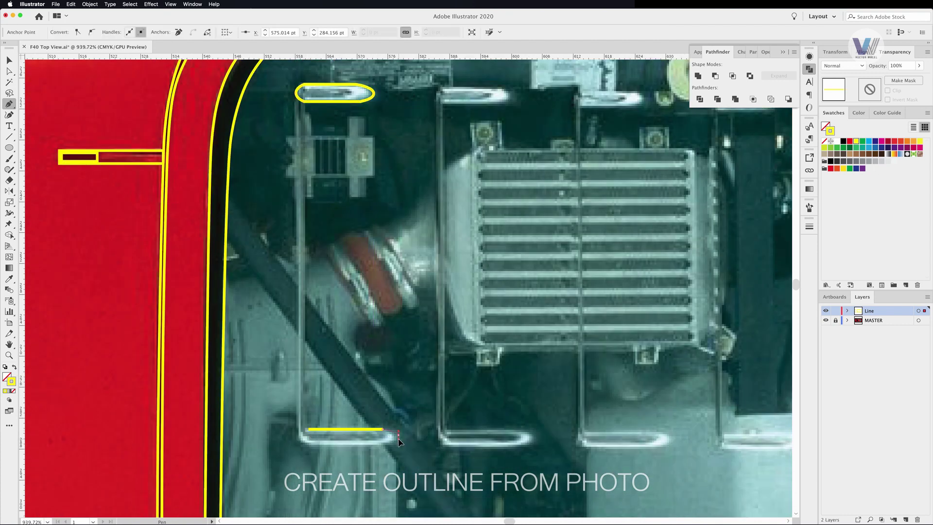
left_click(301, 440)
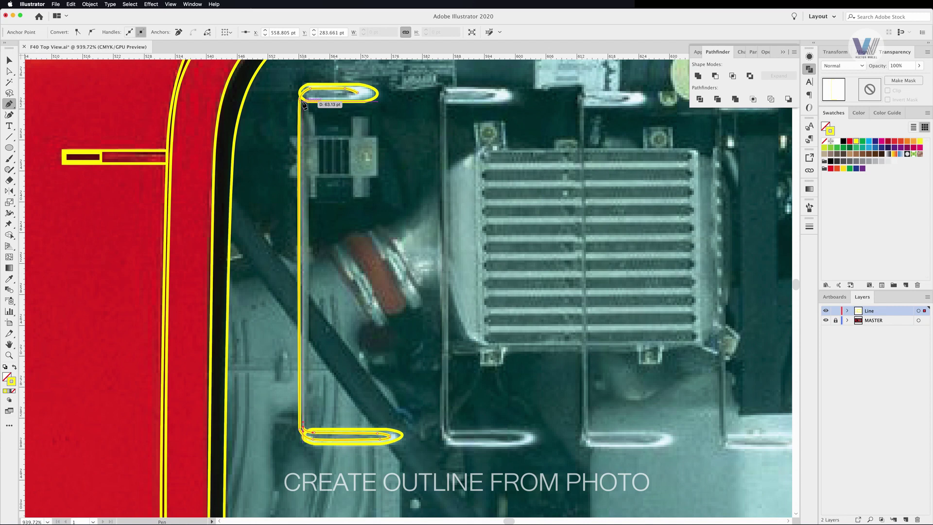
left_click(302, 101)
key("ctrl+minus")
key("ctrl+minus")
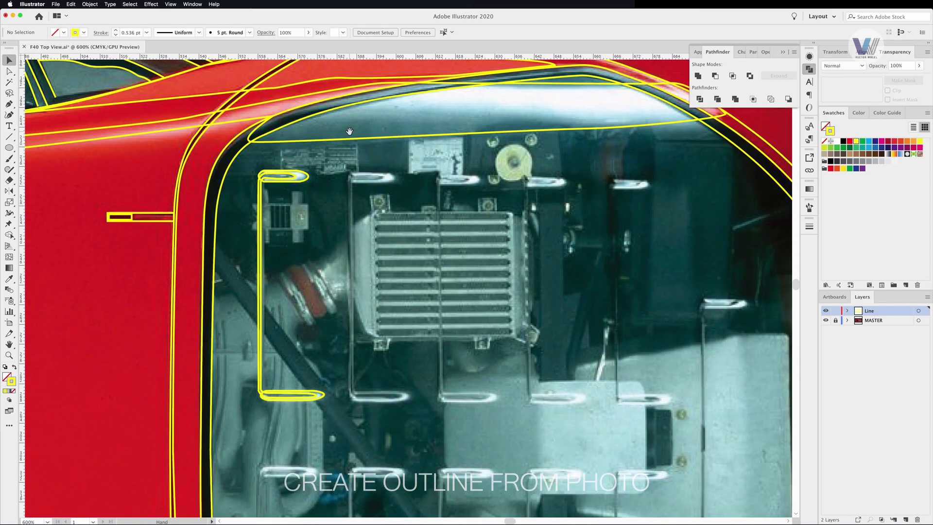
- Copy the bracket onto the next four rails, matching each copy's width
left_click_drag(380, 186, 380, 187)
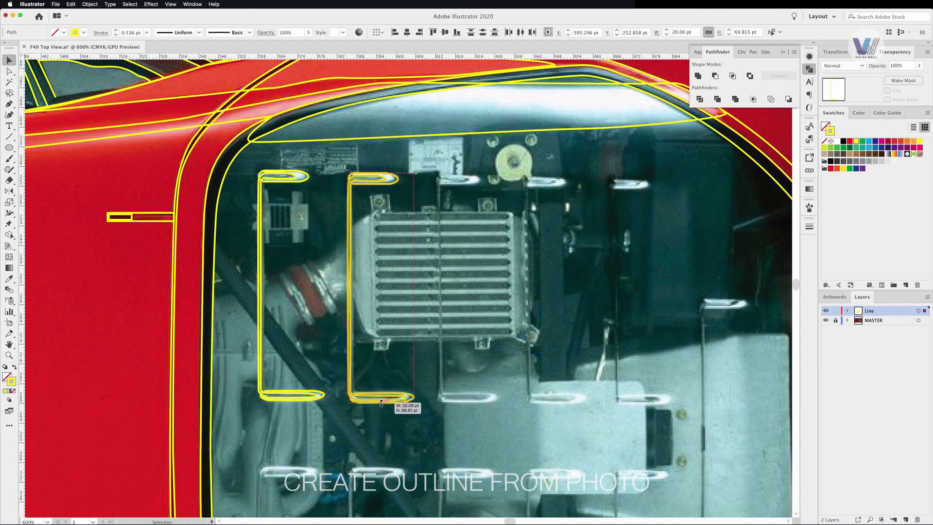
left_click_drag(350, 297, 440, 296)
left_click_drag(502, 291, 496, 292)
left_click_drag(465, 403, 465, 402)
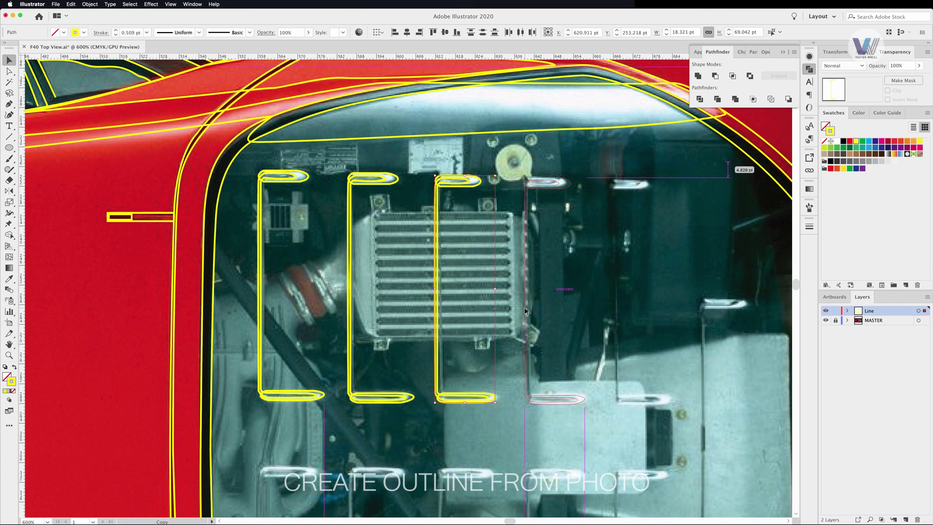
left_click_drag(439, 296, 530, 296)
left_click_drag(586, 292, 606, 291)
left_click_drag(608, 337, 617, 336)
left_click(655, 184)
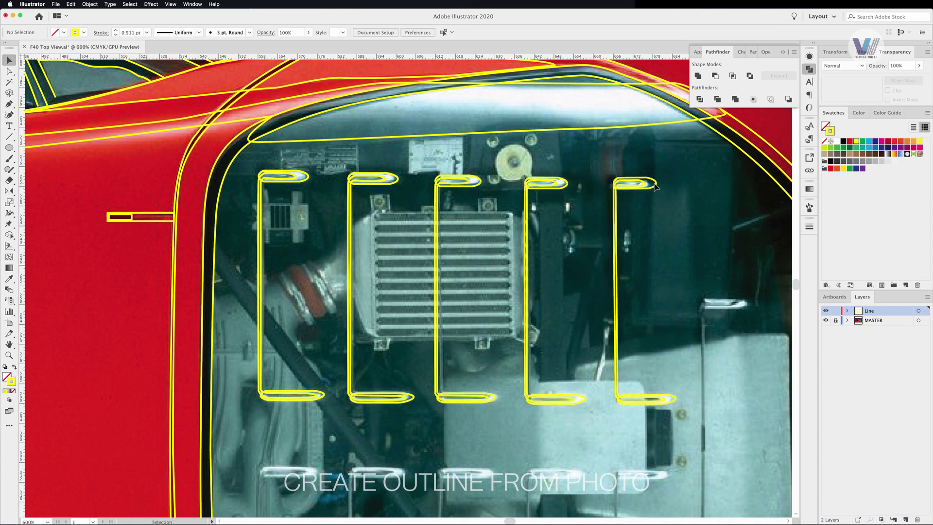
left_click(504, 290)
key("super+minus")
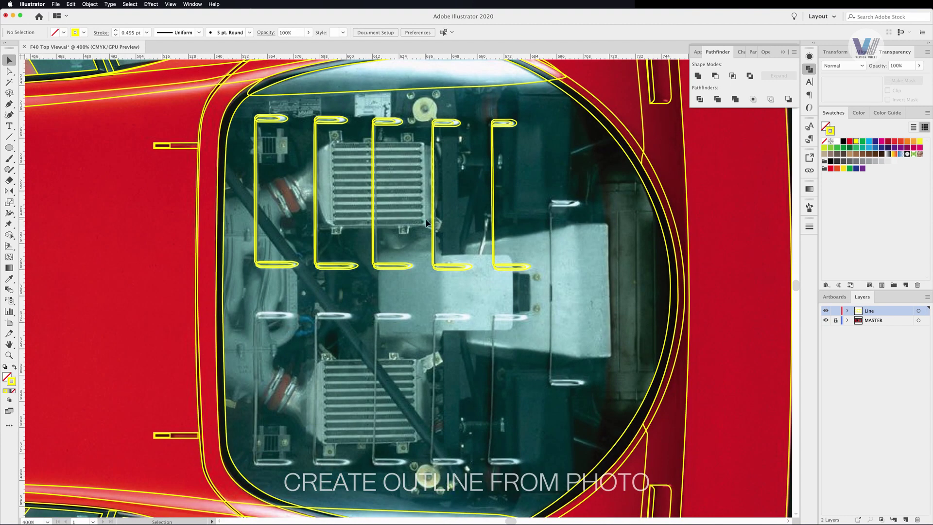
- Reflect the row of five brackets and copy it down onto the lower rails
left_click(827, 312)
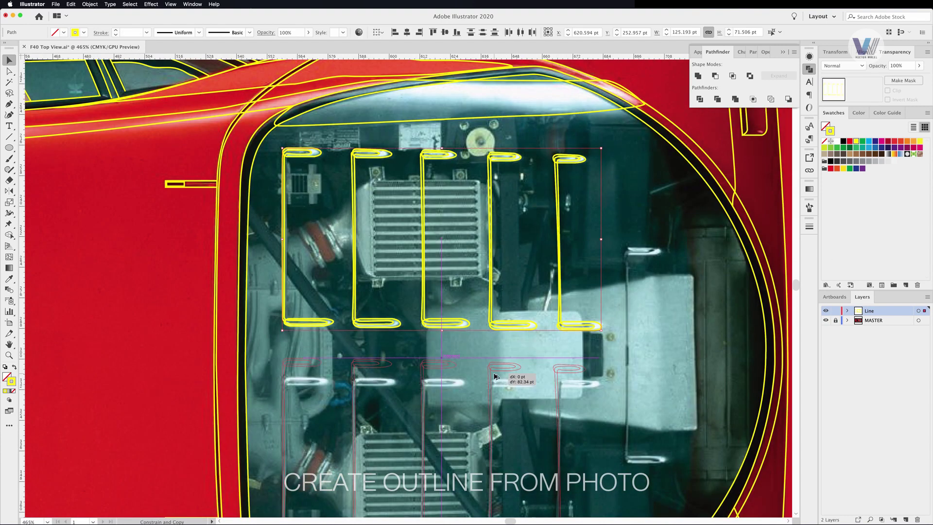
key("o")
key("Return")
key("Return")
key("v")
left_click_drag(559, 254, 565, 253)
- Check the lower bracket copies by selecting the fourth and fifth, then deselect
left_click(559, 257)
left_click(521, 258)
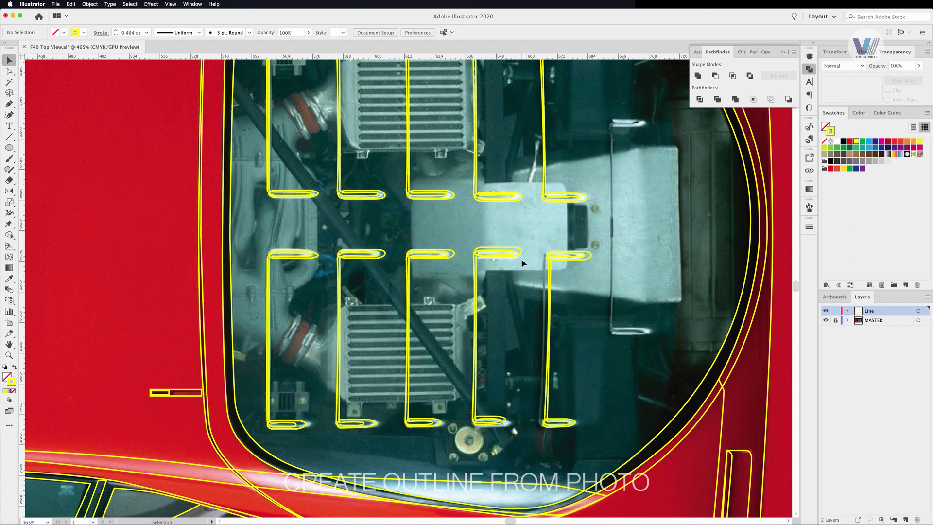
left_click(520, 254)
scroll(521, 258, "up", 2)
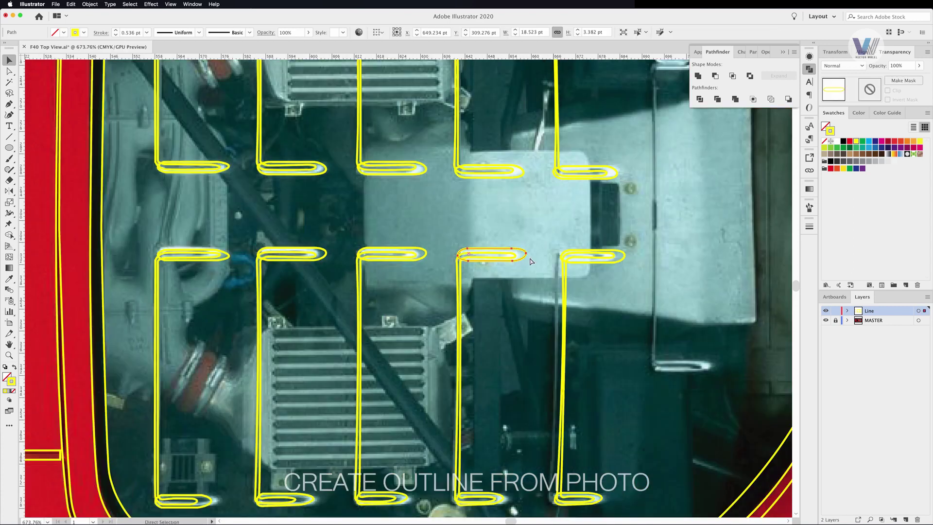
scroll(509, 256, "down", 5)
left_click(510, 96)
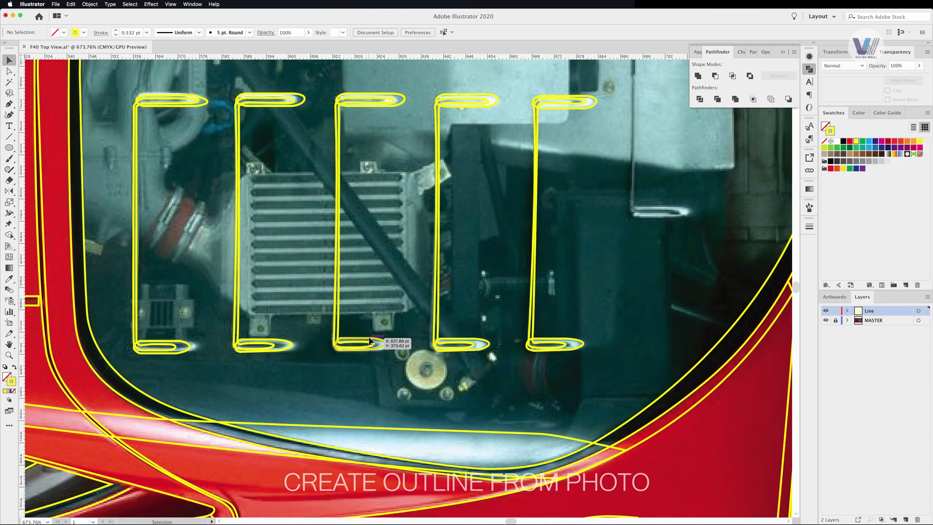
- Trace one extra bracket further right, then zoom out to the whole car
scroll(526, 181, "down", 3)
scroll(526, 181, "right", 3)
key("p")
left_click(470, 115)
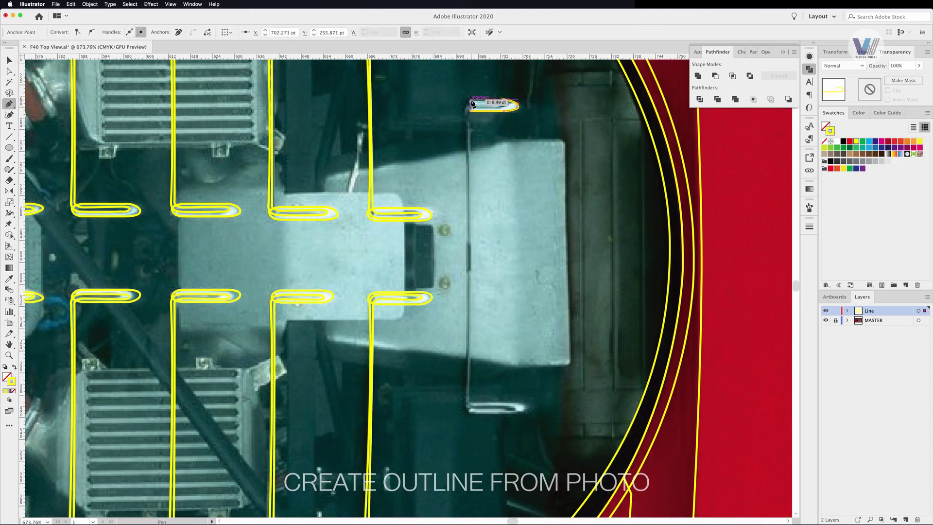
left_click_drag(493, 304, 499, 239)
left_click(474, 346)
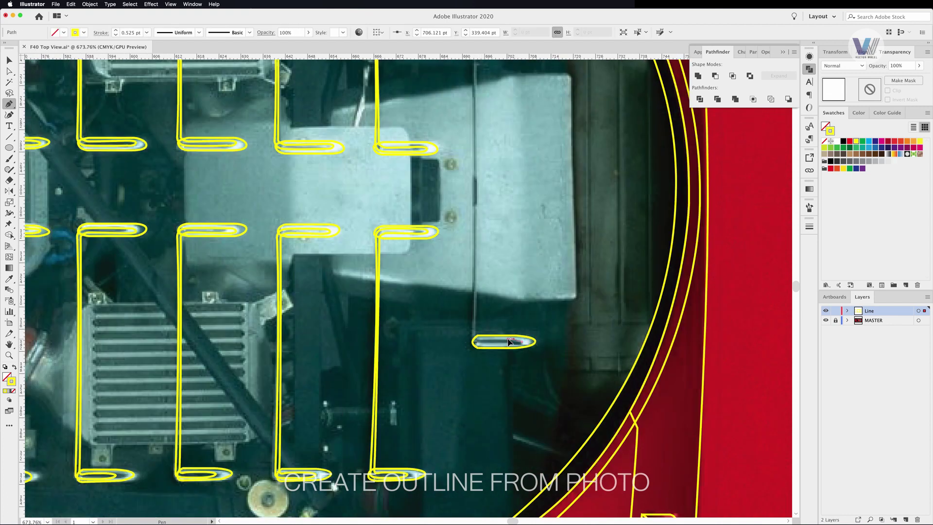
scroll(477, 241, "up", 3)
left_click(470, 159)
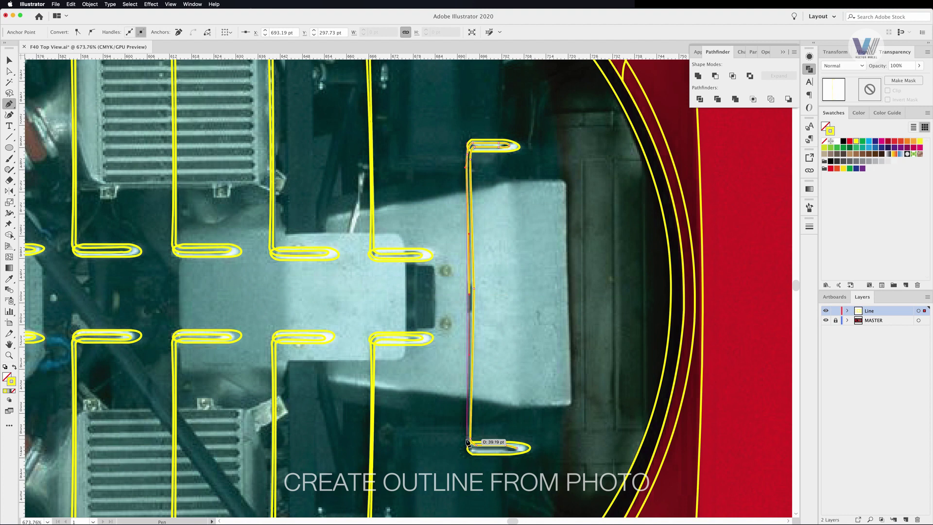
key("v")
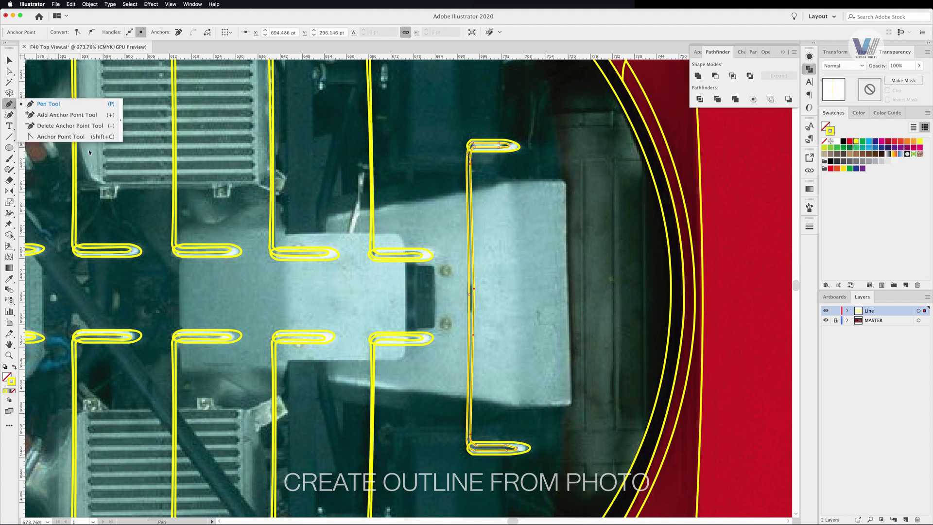
key("ctrl+shift+a")
key("ctrl+0")
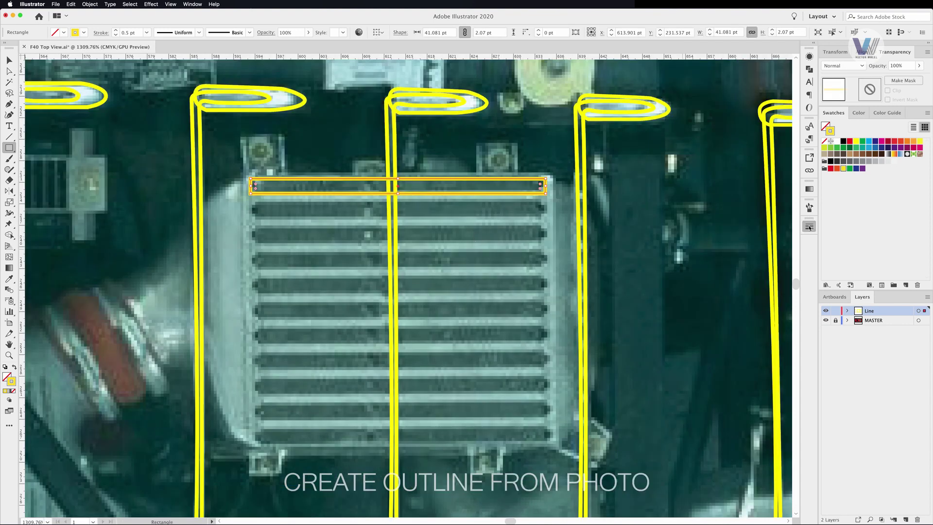
- Repeat the slat outline down the grille, add its side edge, and close the hose flange outline
left_click(810, 228)
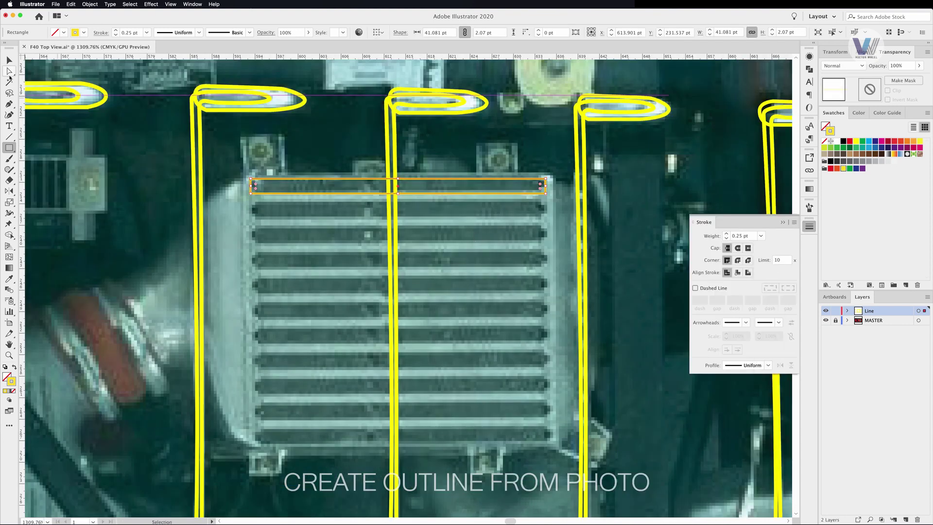
key("v")
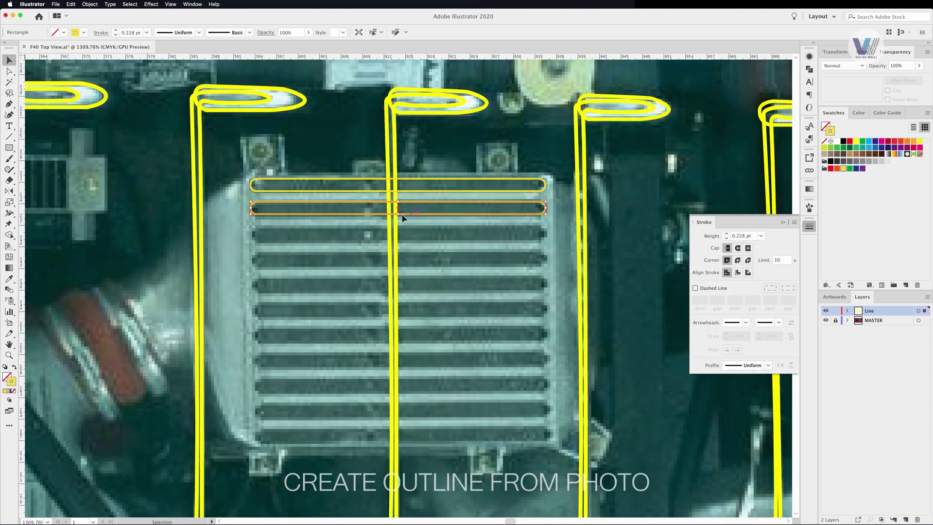
left_click_drag(435, 199, 435, 222)
key("ctrl+d")
key("ctrl+d")
key("ctrl+d")
key("ctrl+d")
key("ctrl+d")
key("ctrl+d")
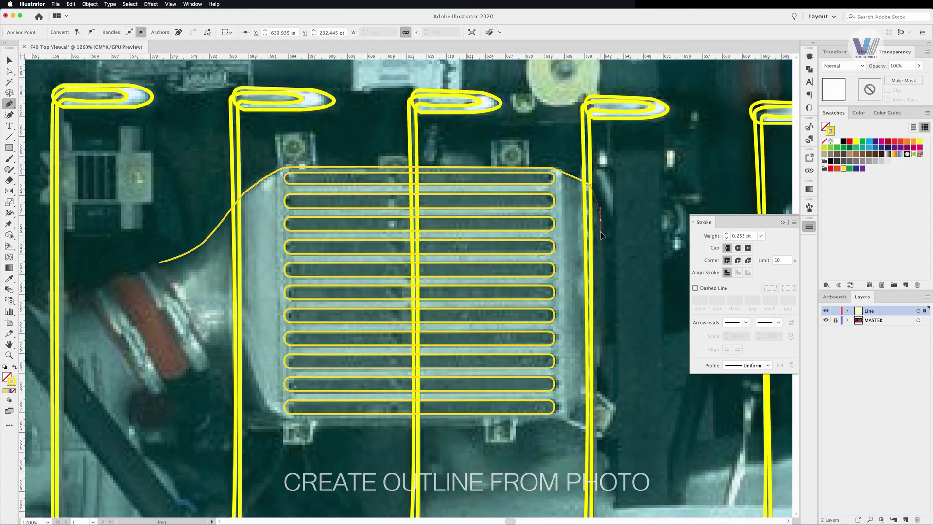
left_click(601, 350)
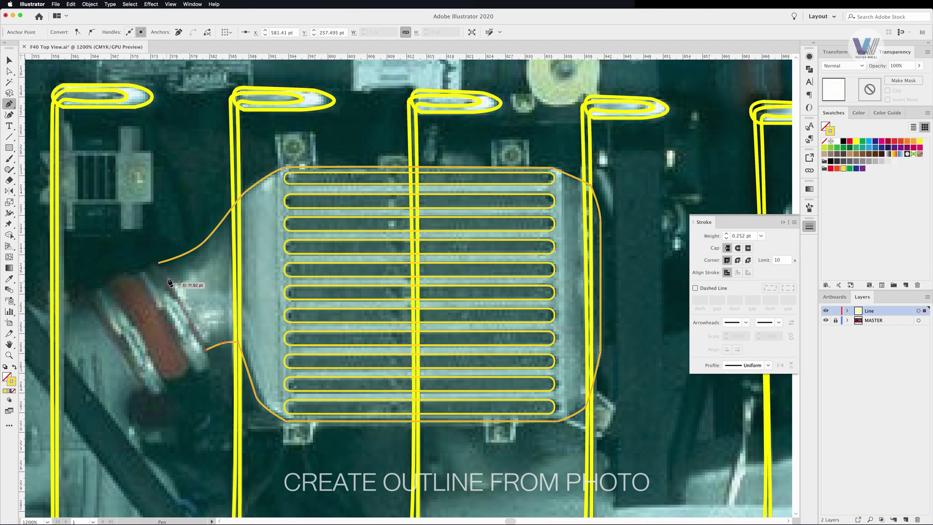
left_click(158, 266)
key("a")
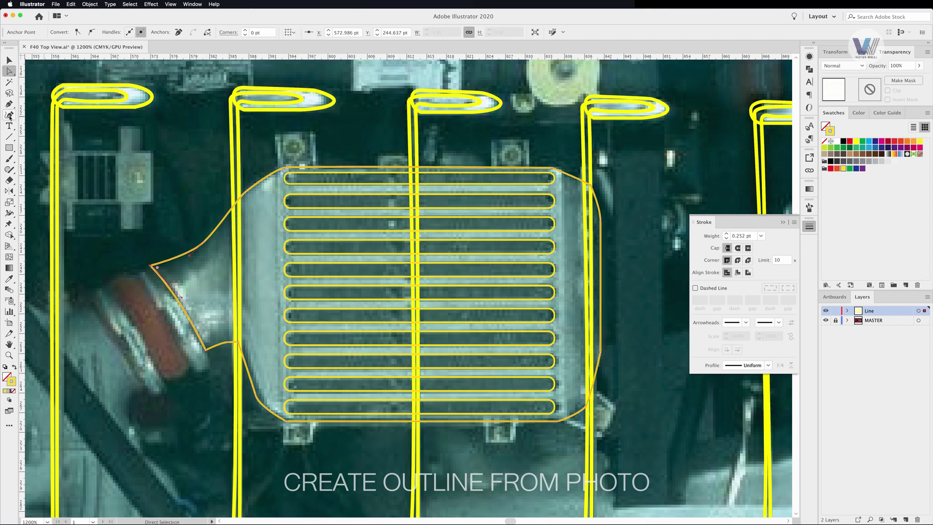
- Outline the intercooler's left, right and lower mounting bolt tabs as yellow paths
left_click(9, 103)
left_click(277, 170)
left_click(276, 133)
left_click(312, 131)
left_click(314, 166)
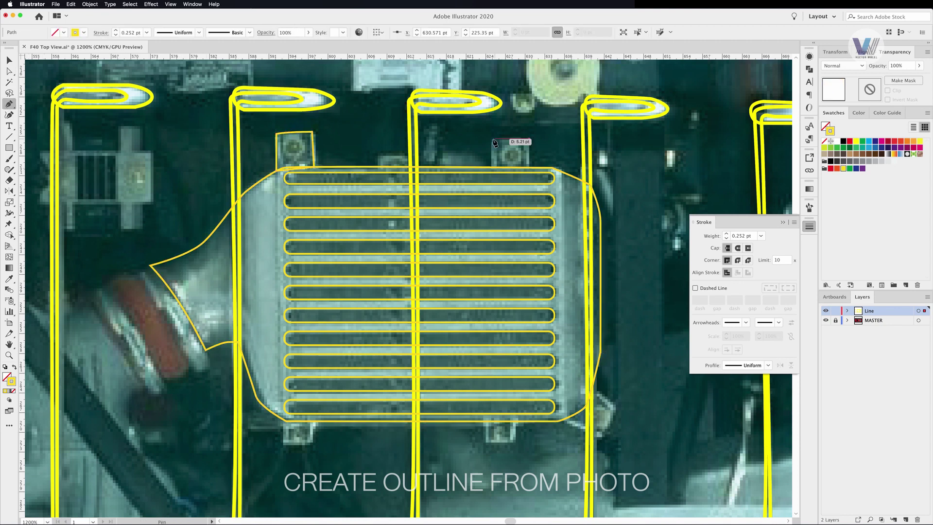
left_click(495, 143)
scroll(389, 292, "down", 3)
left_click(282, 325)
left_click(282, 349)
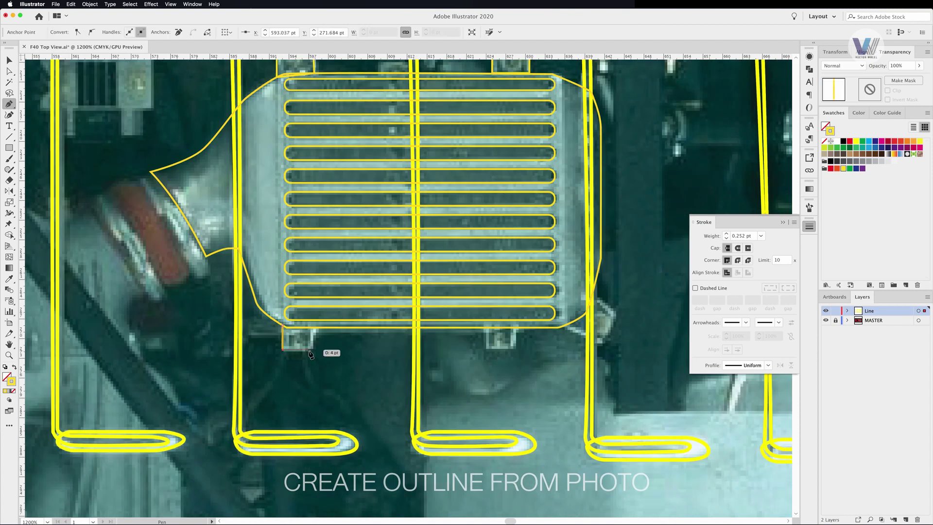
left_click(283, 326)
left_click(561, 327)
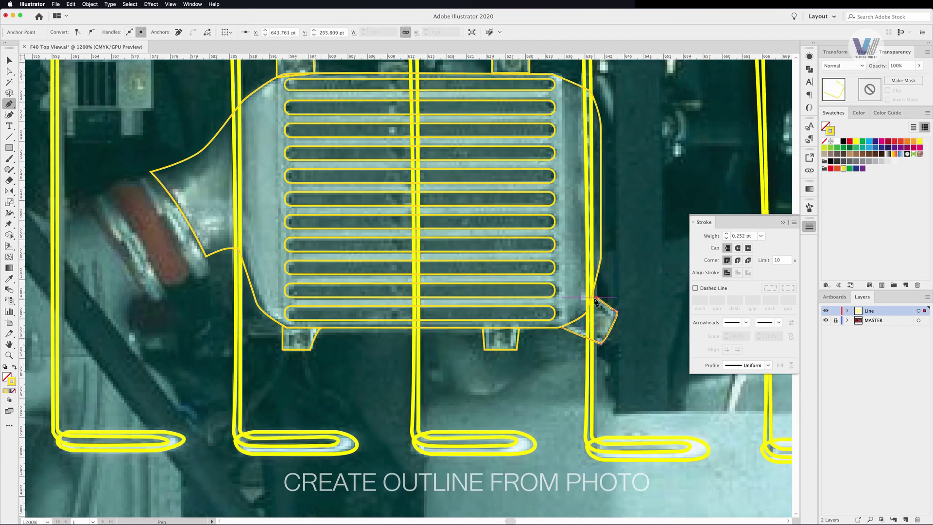
- Trace the inlet hose rings and outer hose rim, then deselect the finished outlines
left_click_drag(235, 226, 374, 233)
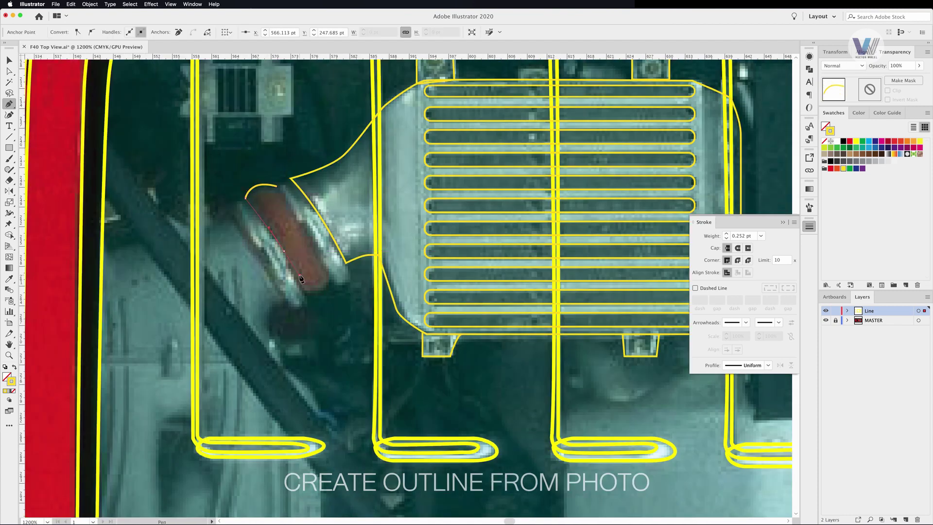
left_click(280, 183)
left_click(277, 181)
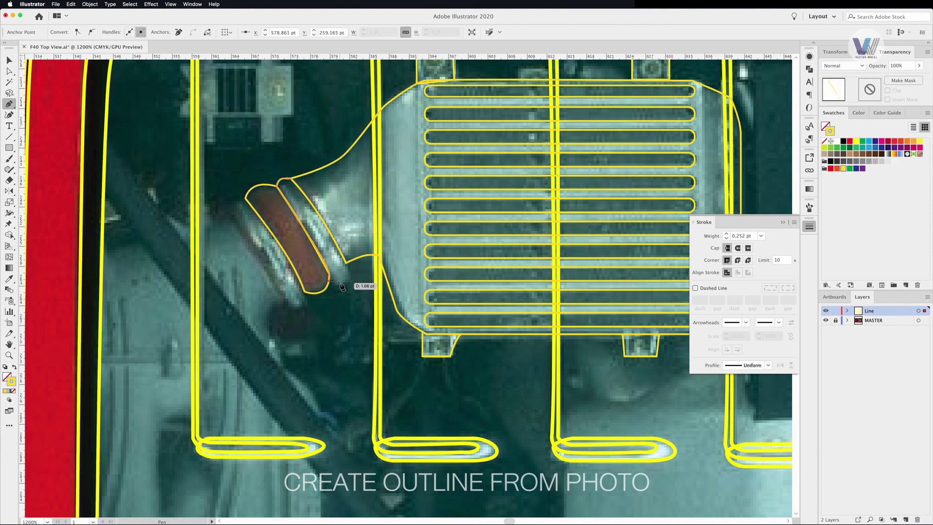
left_click(341, 287)
left_click(246, 195)
left_click(226, 206)
left_click(286, 304)
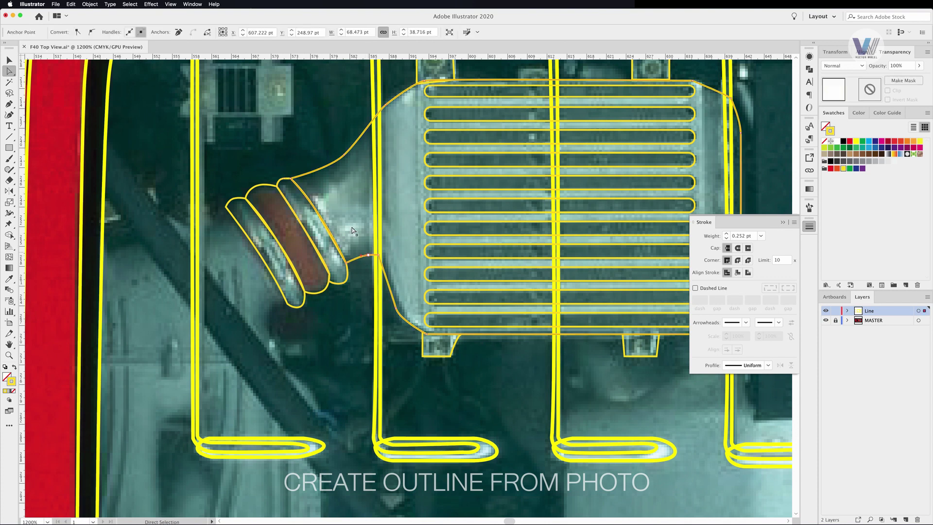
key("a")
key("super+shift+a")
key("super+minus")
key("super+minus")
key("p")
scroll(330, 219, "up", 2)
- Outline the bracket box beside the intercooler and fill it with narrow rectangle slats
left_click(293, 241)
left_click(362, 240)
left_click(362, 273)
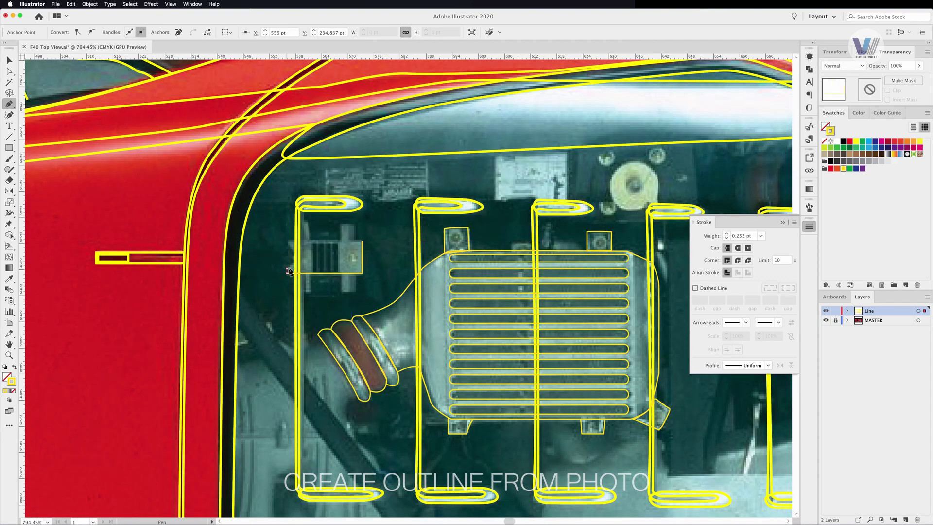
mouse_move(339, 224)
left_mouse_down()
mouse_move(356, 241)
mouse_move(349, 274)
left_mouse_up()
key("v")
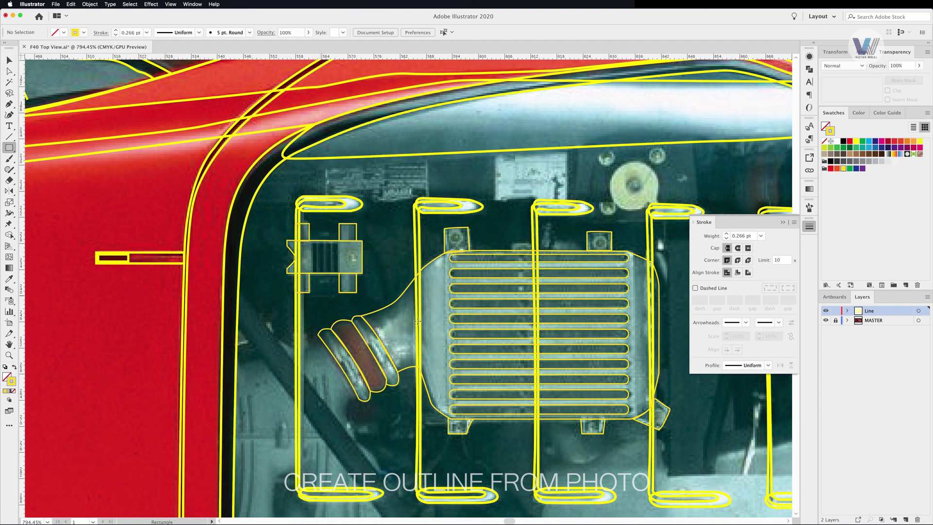
scroll(315, 240, "up", 3)
left_click_drag(275, 245, 287, 254)
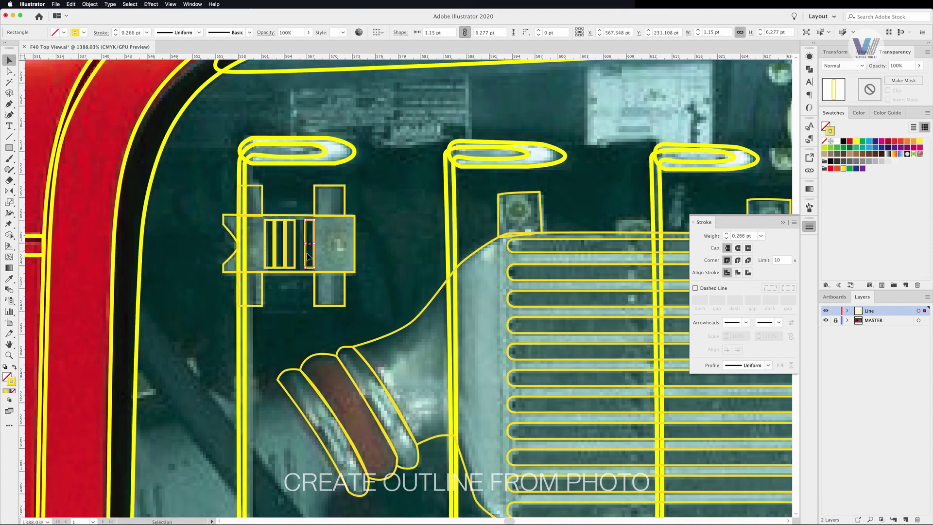
scroll(308, 256, "down", 3)
scroll(307, 256, "down", 3)
- Pen-trace the irregular engine part along the bay's left side, then select the upper intercooler group
key("p")
left_click(341, 145)
scroll(330, 402, "up", 3)
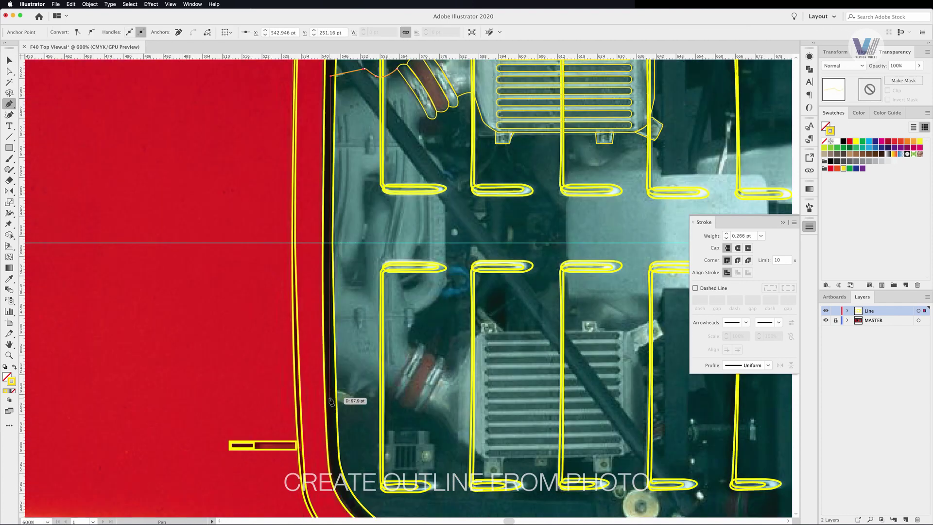
left_click(445, 282)
left_click(447, 171)
scroll(446, 171, "up", 5)
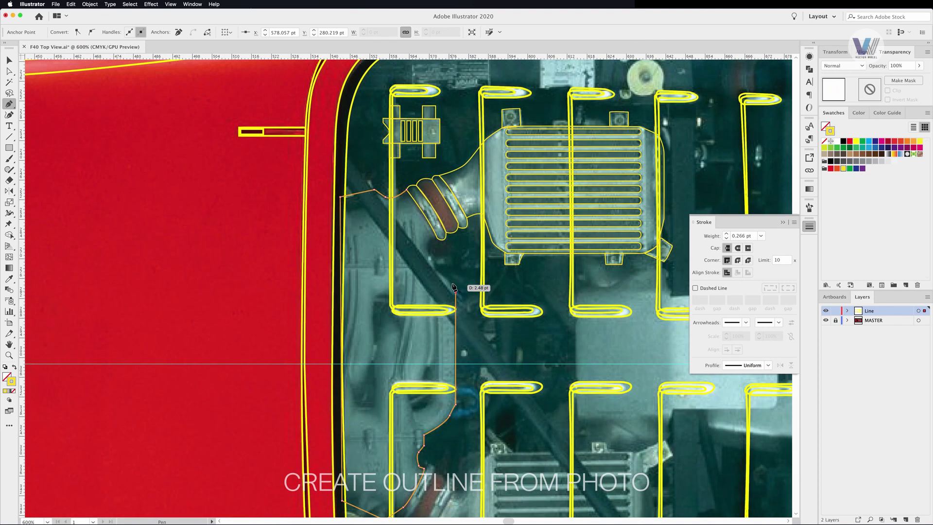
scroll(508, 324, "up", 6)
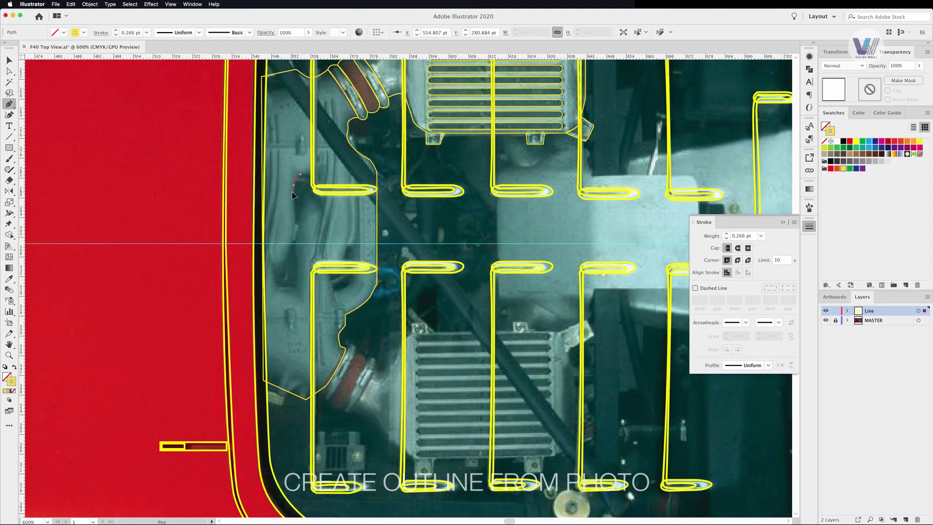
left_click(281, 267)
scroll(277, 181, "down", 2)
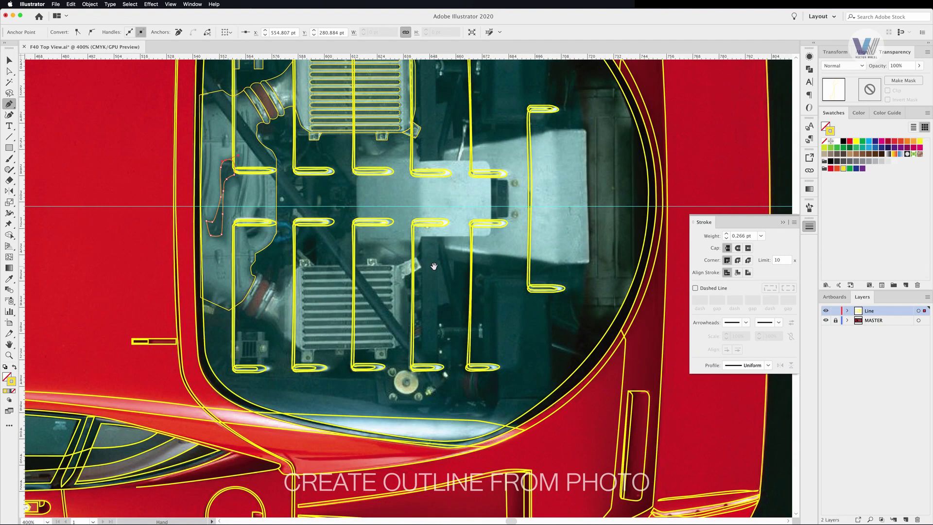
scroll(315, 146, "up", 3)
key("v")
left_click(360, 81)
- Reflect a copy of the traced intercooler and move it onto the lower intercooler
left_click(360, 82, "shift")
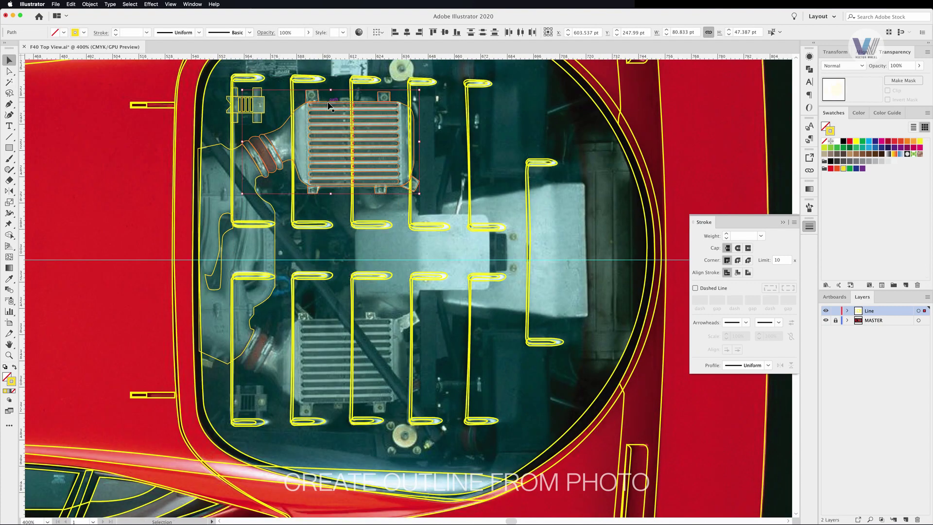
double_click(9, 190)
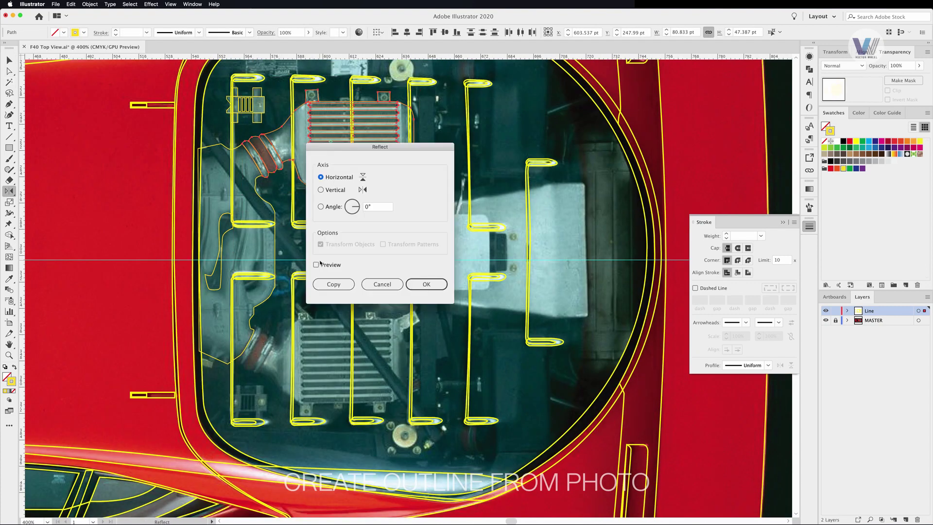
left_click(323, 281)
mouse_move(293, 224)
left_mouse_down()
mouse_move(294, 380)
mouse_move(276, 383)
left_mouse_up()
- Draw a diagonal cross-brace line across the engine bay and convert it to an outlined shape
key("backslash")
left_click_drag(197, 126, 440, 439)
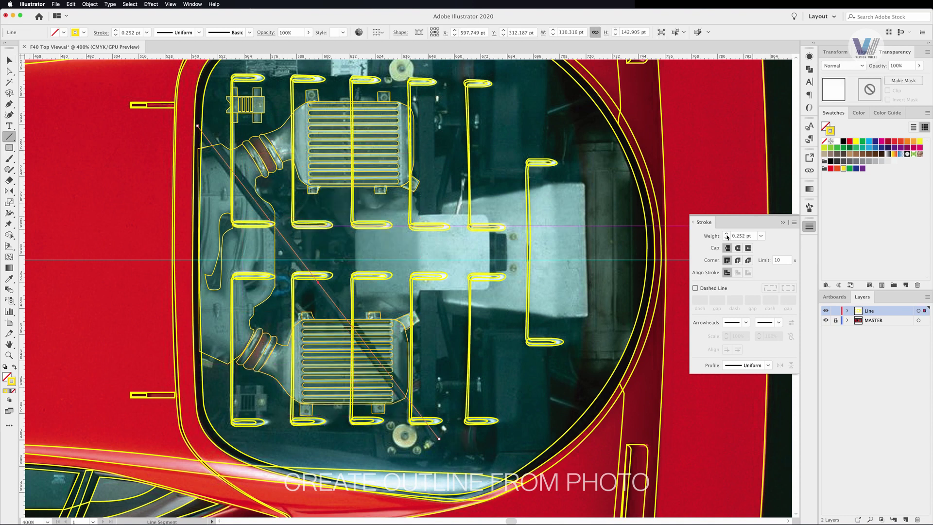
left_click(90, 4)
left_click(175, 209)
key("v")
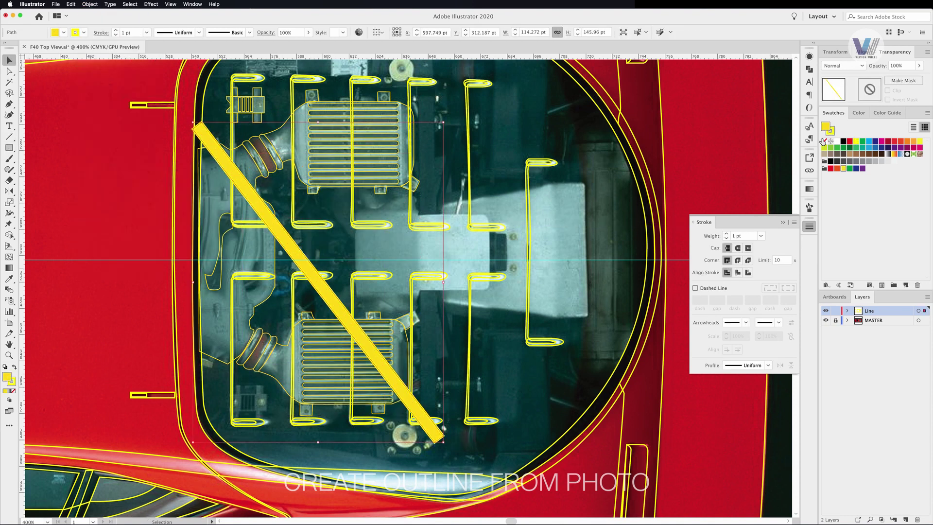
left_click(388, 220)
- Outline the intake box on the right and nudge a corner to match the photo
key("p")
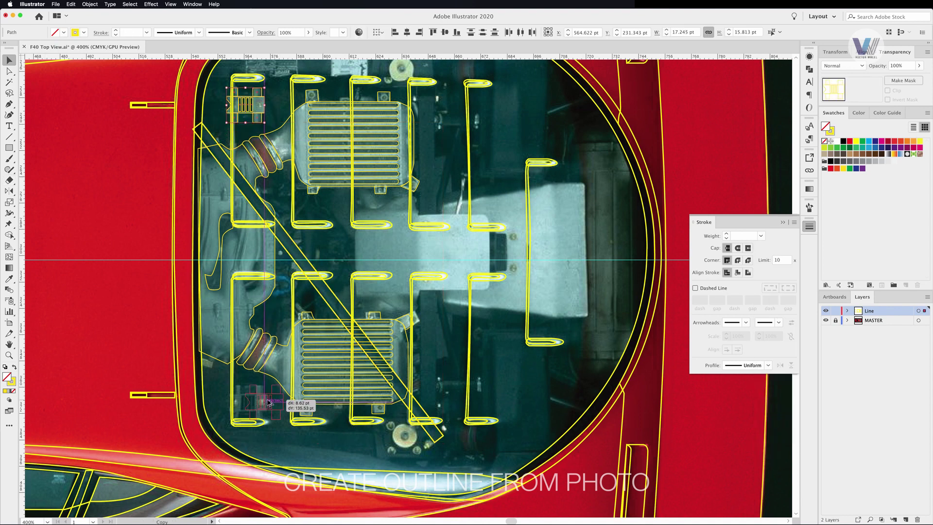
scroll(501, 346, "up", 3)
left_click(608, 383)
left_click(607, 251)
left_click(571, 249)
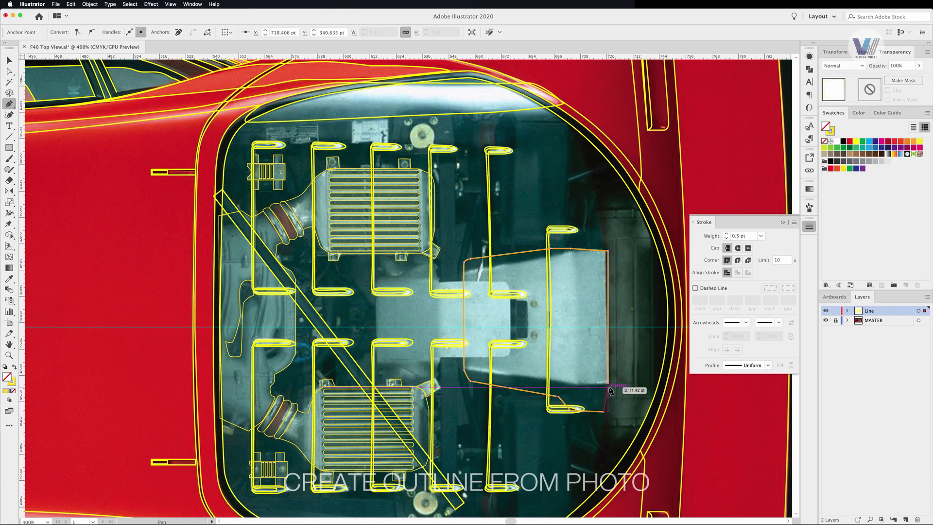
key("a")
left_click_drag(606, 236, 605, 237)
key("plus")
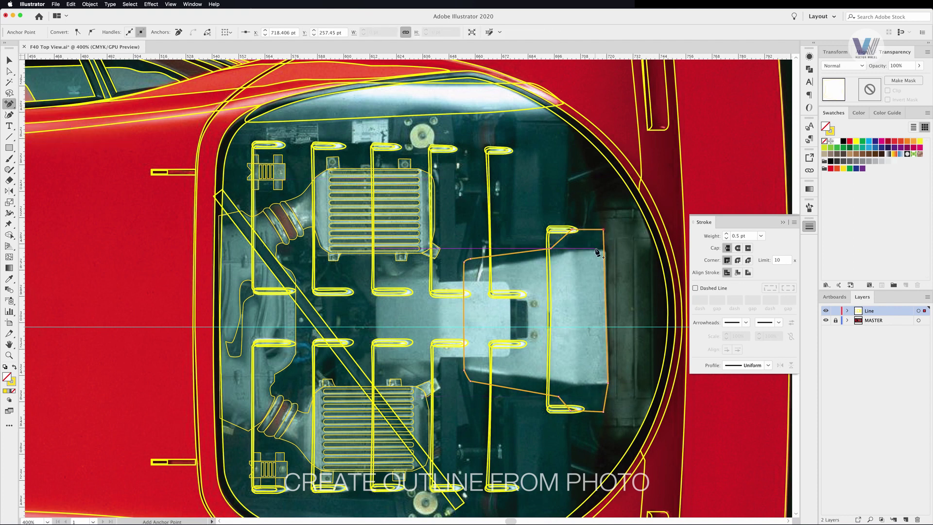
- Trace the intake box's sloped front as a closed outline
key("p")
left_click(617, 251)
left_click(573, 250)
left_click(462, 270)
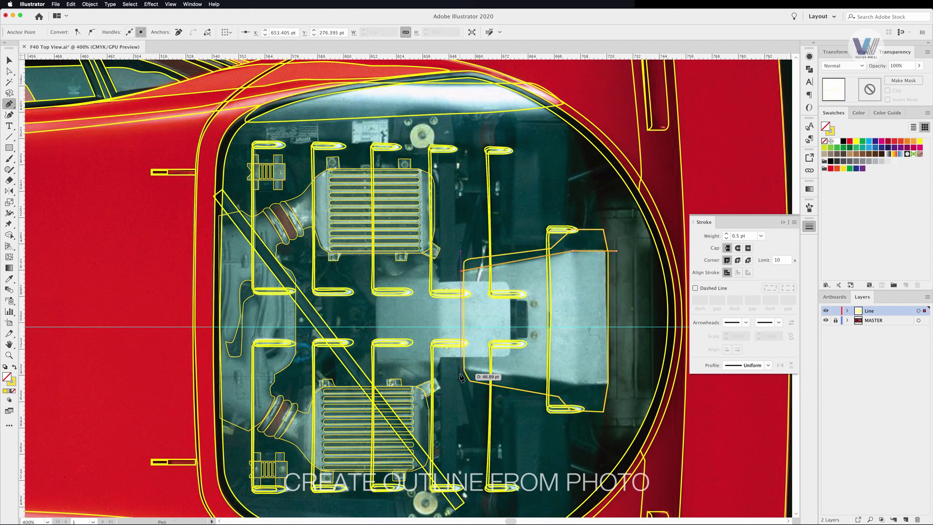
left_click(616, 251)
key("v")
key("ctrl+shift+a")
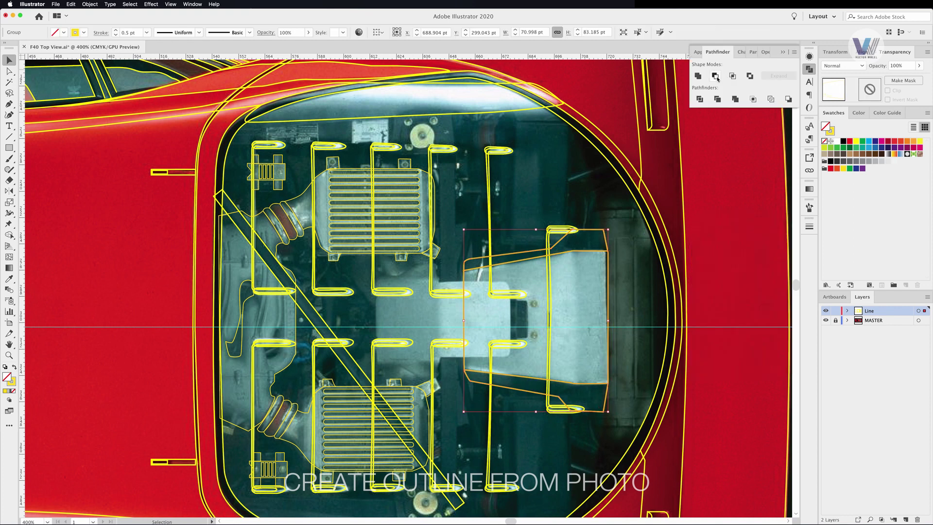
left_click_drag(476, 375, 523, 408)
key("p")
scroll(524, 238, "down", 2)
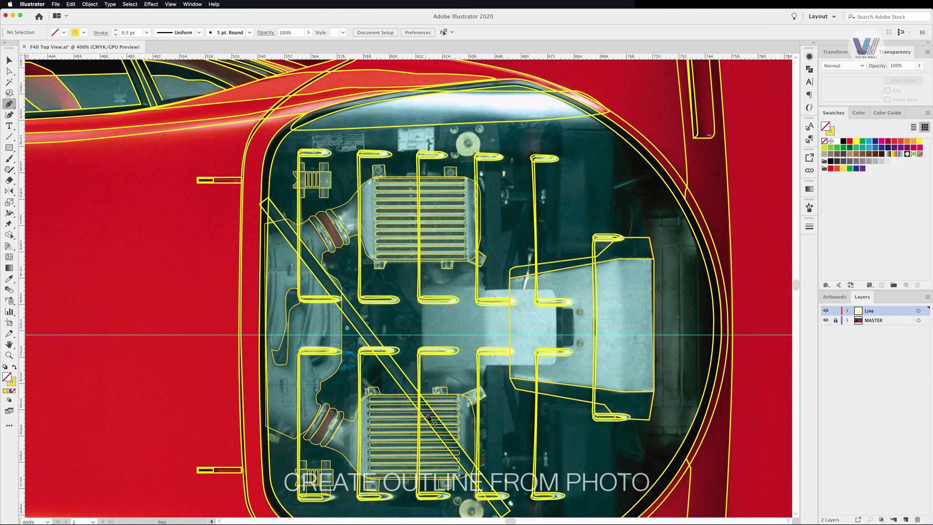
left_click(422, 371)
- Hide the Miror layer and give the lower body shadow a grey fill with Multiply blending
left_click(422, 288)
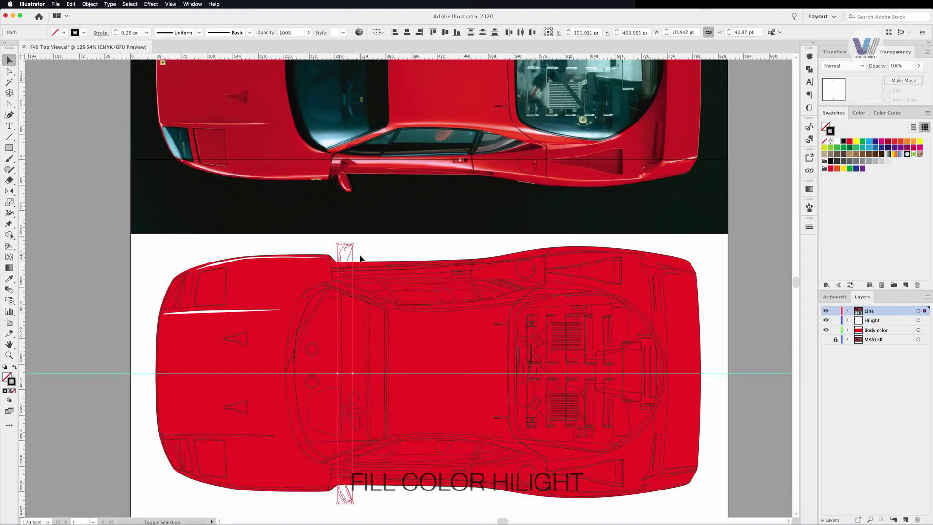
type("Mirror")
left_click(826, 311)
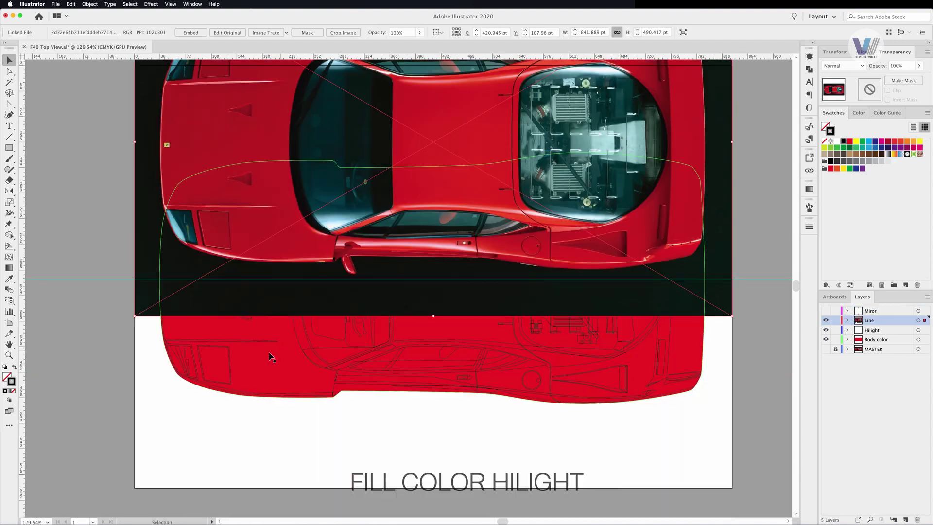
left_click(369, 379)
left_click(769, 374)
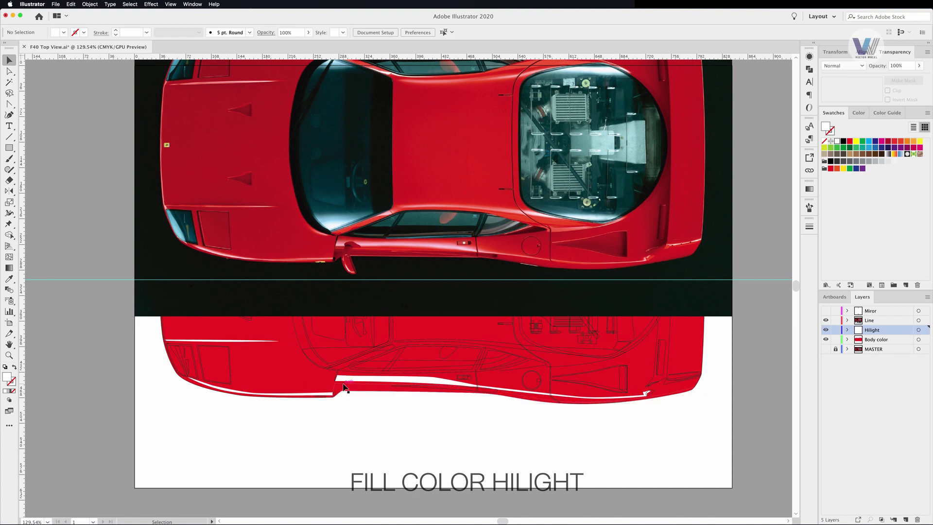
left_click(486, 396)
left_click(842, 65)
left_click(841, 97)
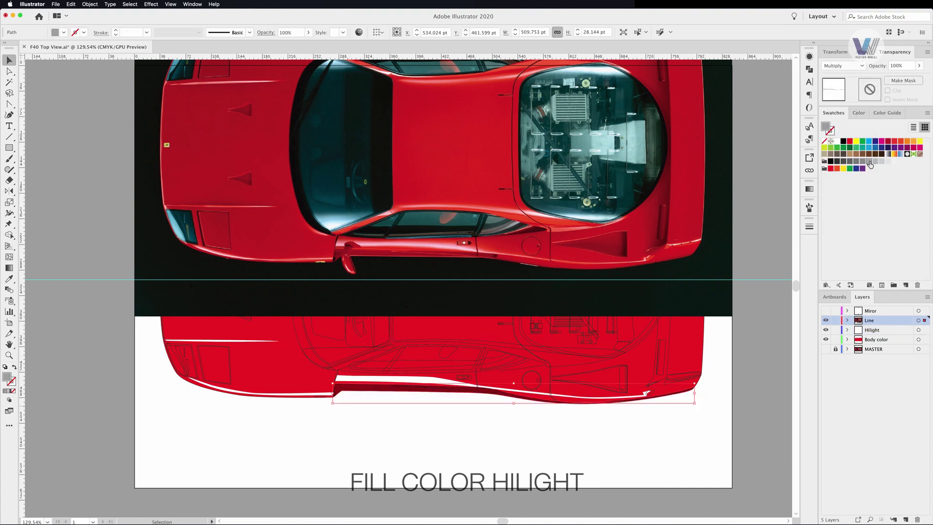
- Raise the large white side highlight's opacity to 41%
left_click(467, 390)
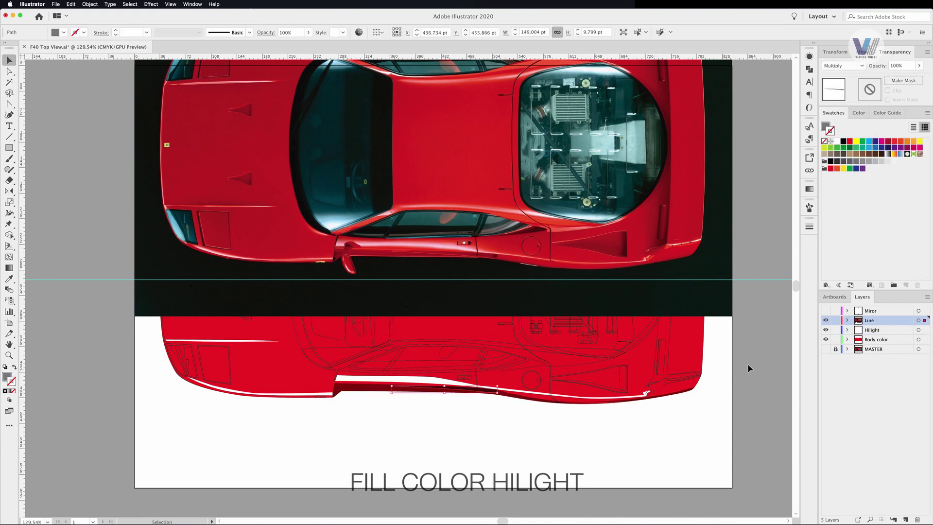
key("ctrl+z")
left_click_drag(896, 77, 898, 77)
left_click(260, 437)
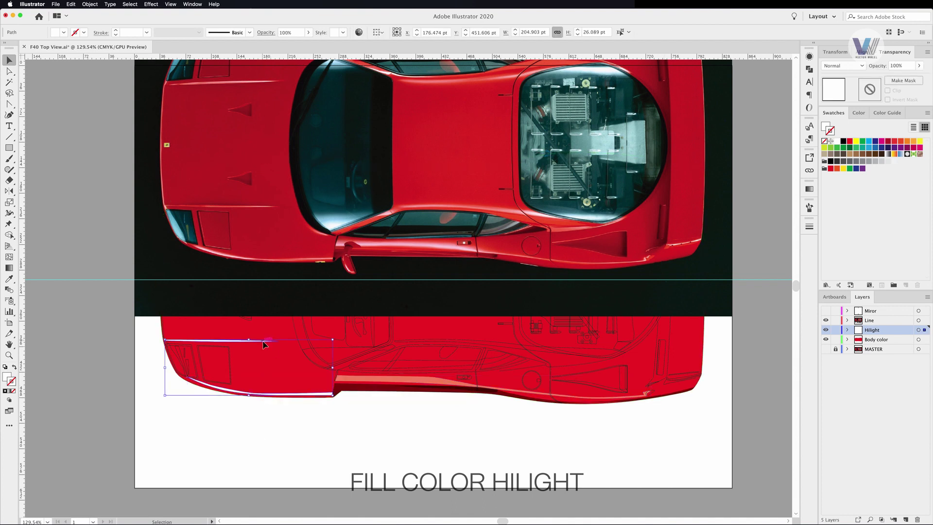
scroll(501, 319, "up", 5)
scroll(562, 396, "up", 5)
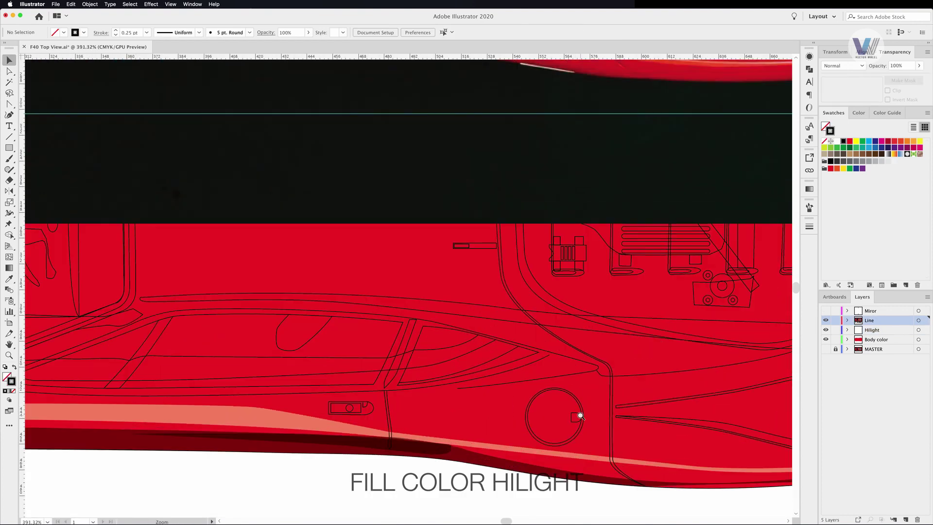
- Select the small ellipse and large body outline with the Pathfinder options shown
left_click(579, 415)
key("ctrl+shift+F9")
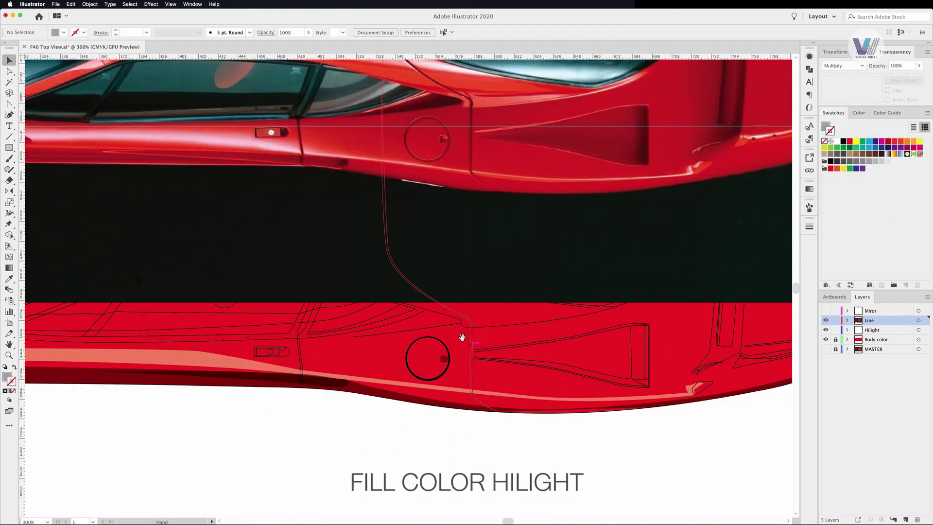
scroll(462, 347, "up", 3)
left_click(450, 387)
scroll(508, 377, "left", 3)
- Paste a door-handle copy onto the Hilight layer, unite its pieces and fill it black
left_click(384, 394)
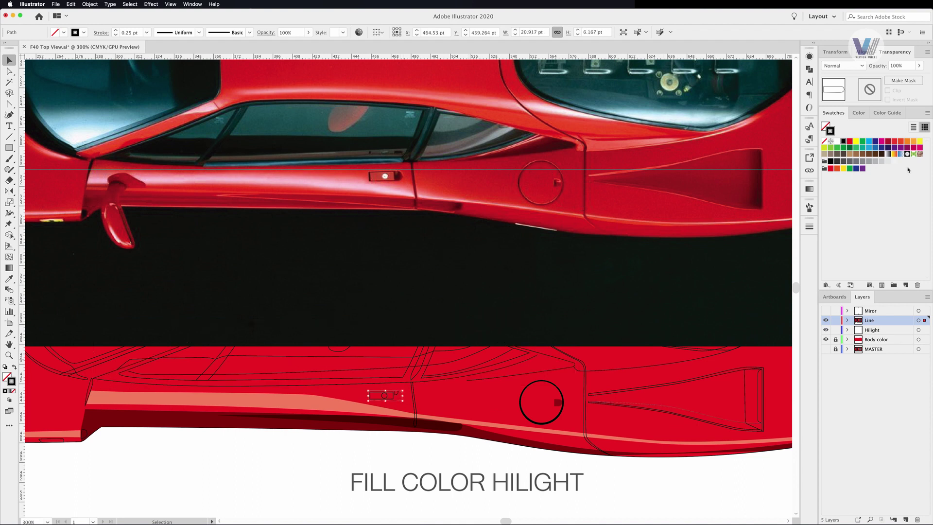
key("ctrl+f")
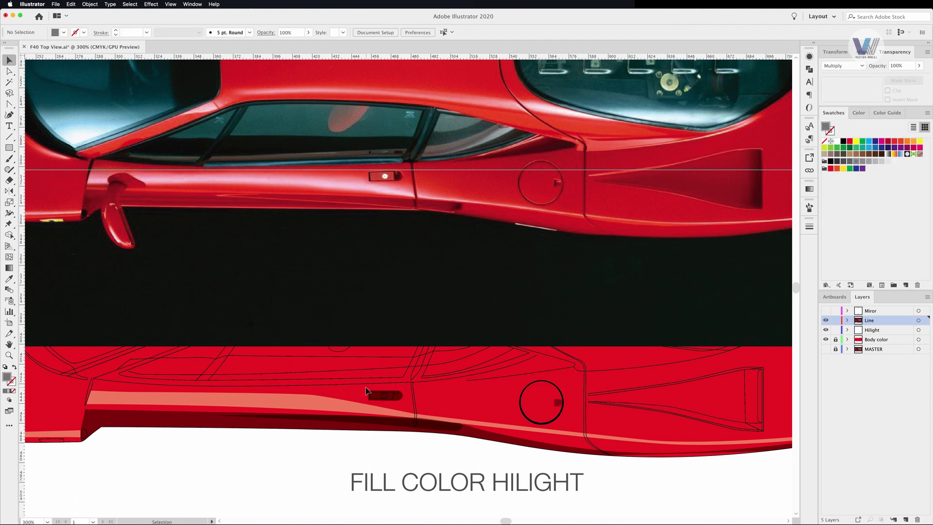
left_click(748, 418)
left_click(384, 394)
left_click(810, 69)
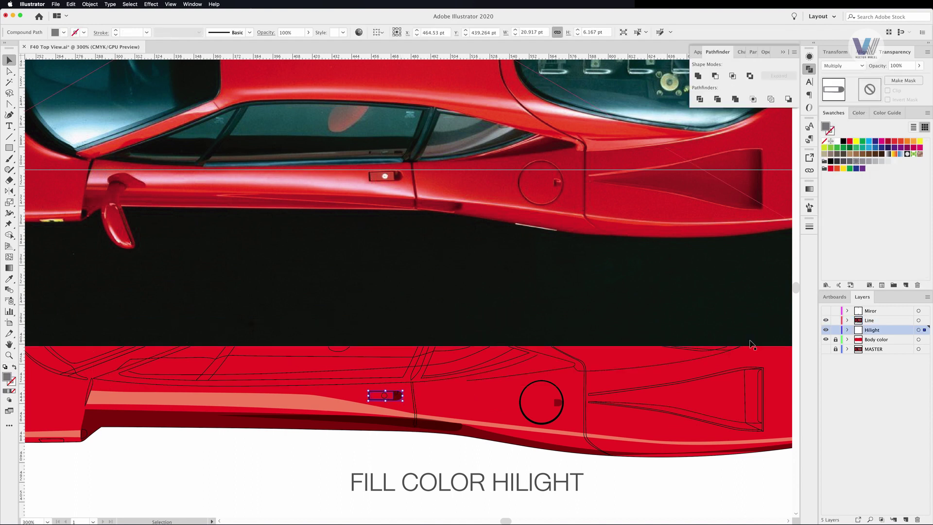
left_click(490, 405)
left_click(89, 388)
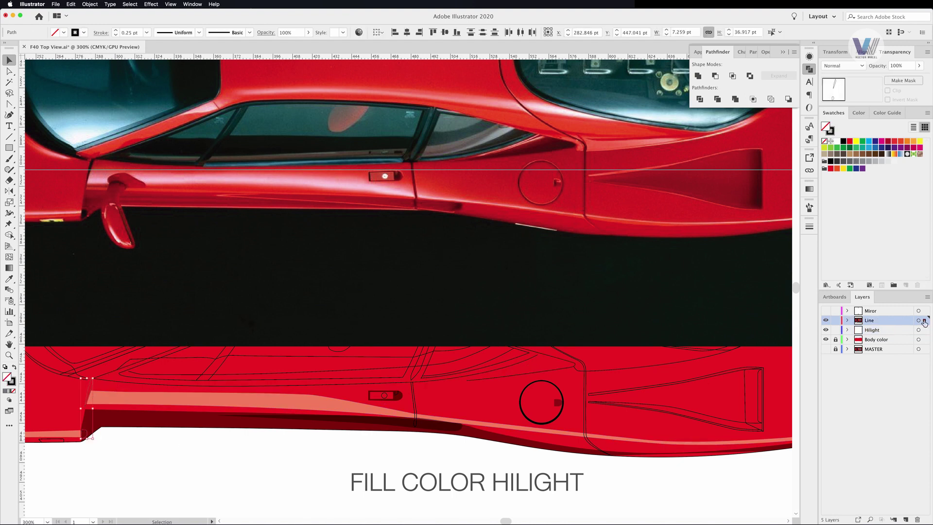
left_click(271, 460)
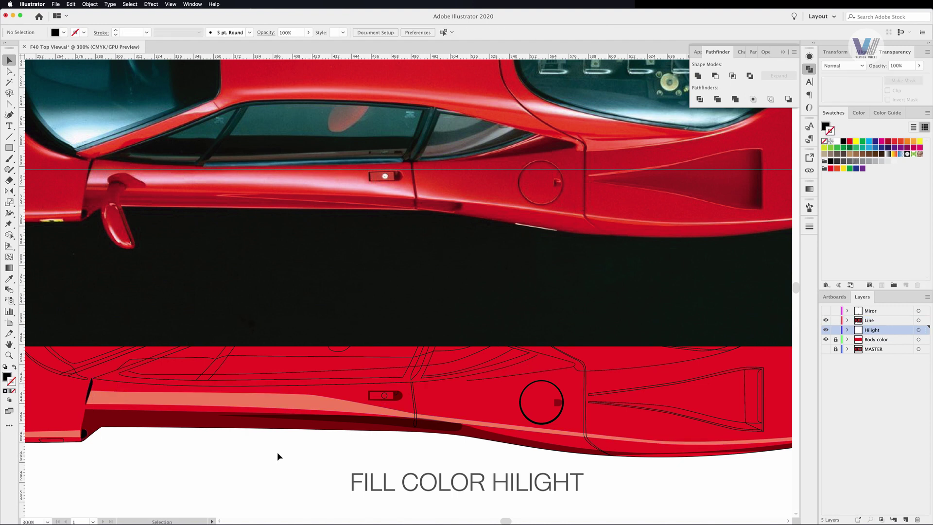
- Pen-draw a closed shadow band along the lower rear flank around the rear corner
key("p")
left_click(91, 386)
left_click(335, 392)
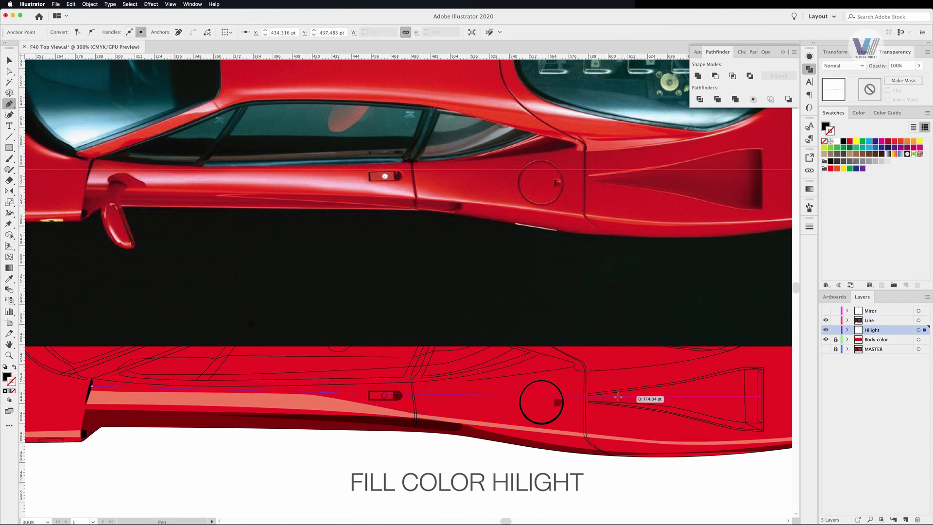
left_click_drag(657, 418, 428, 397)
left_click(529, 415)
left_click(578, 413)
left_click(601, 394)
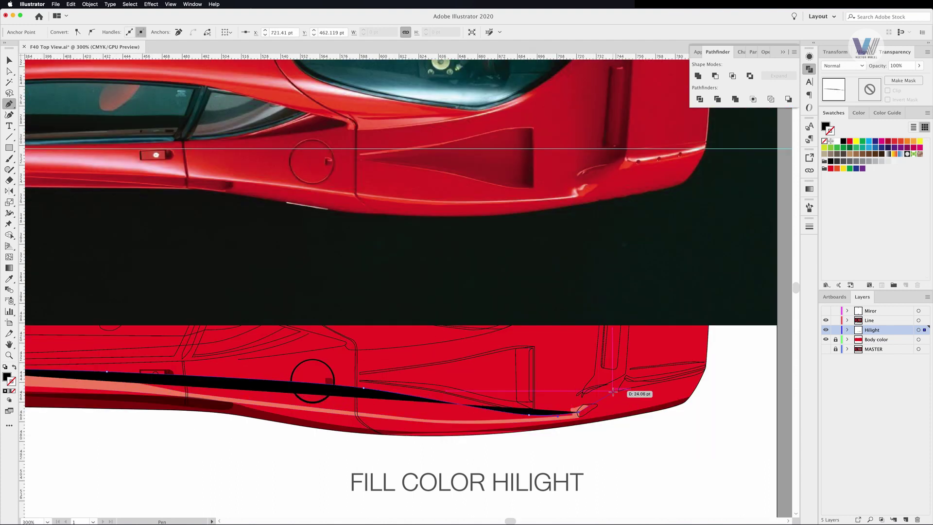
left_click_drag(618, 358, 588, 419)
scroll(600, 428, "up", 2)
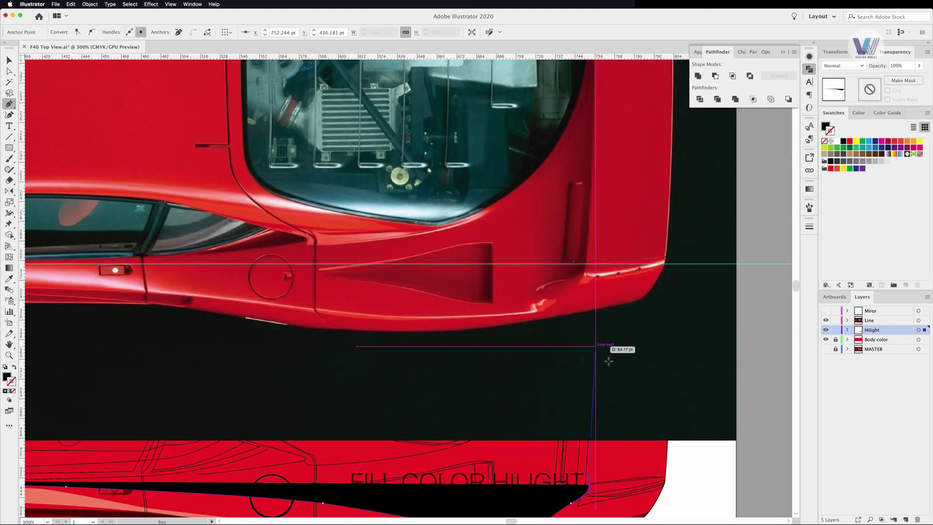
scroll(318, 384, "left", 10)
left_click(307, 460)
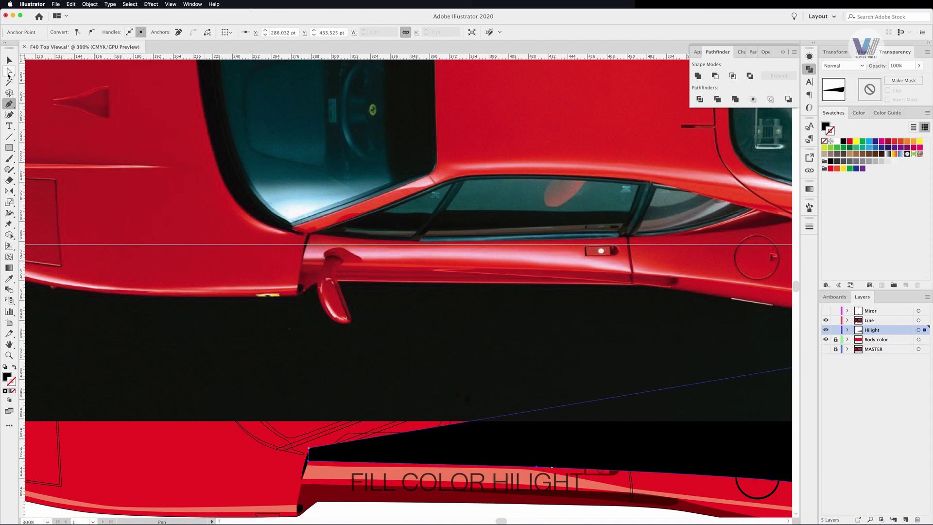
- Check and adjust the new flank shadow's anchor points
key("a")
key("super+minus")
key("super+minus")
left_click(571, 281)
left_click(872, 330)
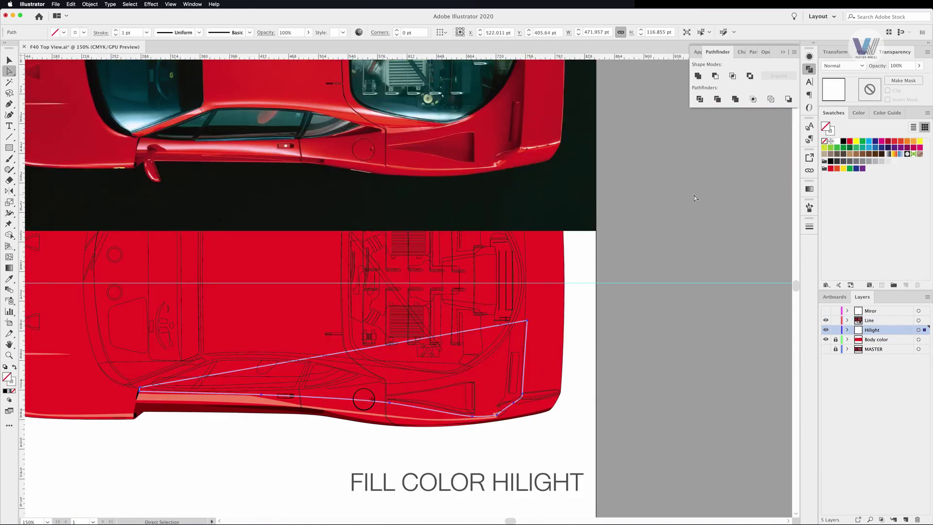
scroll(690, 195, "left", 5)
scroll(580, 373, "up", 5)
left_click(581, 379)
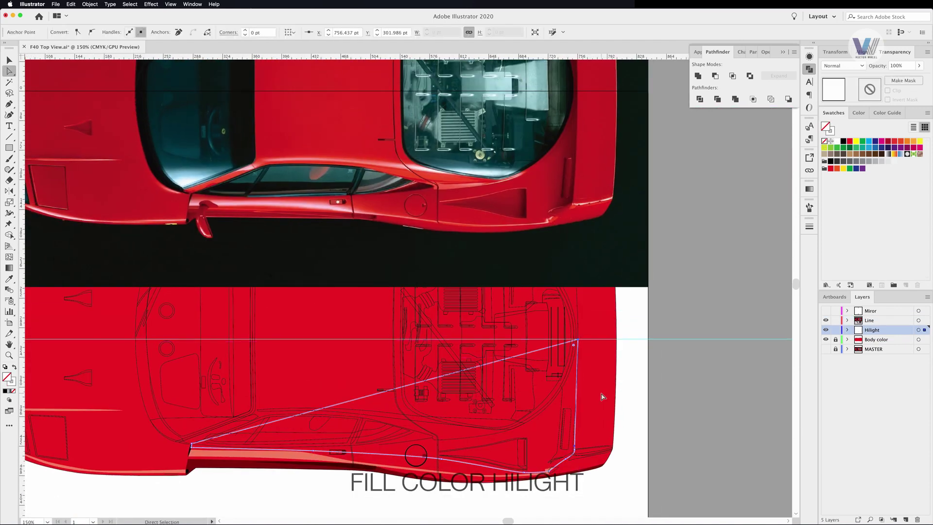
scroll(605, 392, "up", 3, "alt")
key("v")
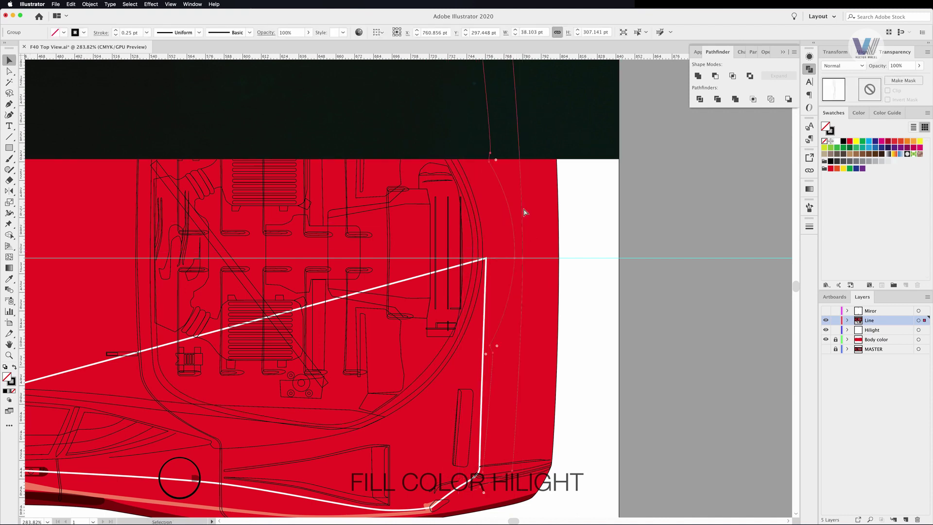
- Select the long white highlight outline and add an anchor at its left end
left_click_drag(521, 254, 555, 217)
left_click(518, 291)
scroll(470, 295, "left", 10)
scroll(470, 295, "down", 1)
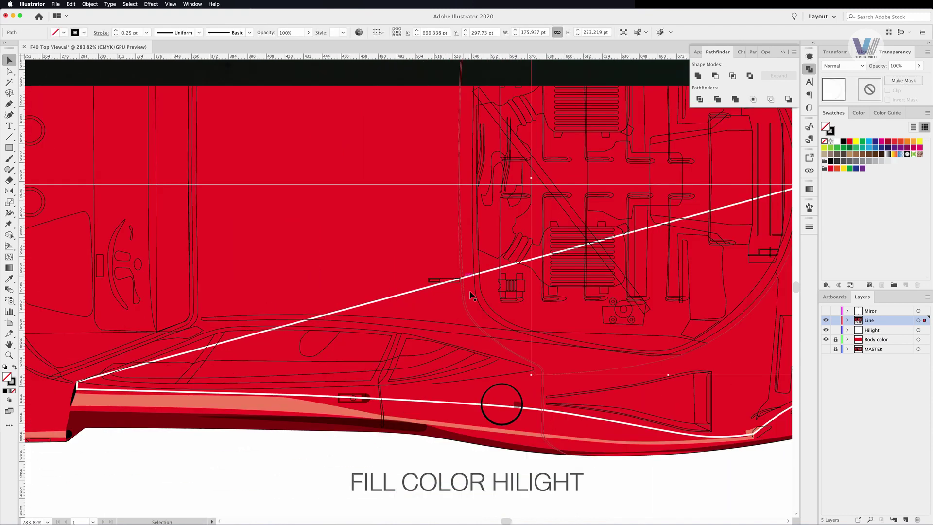
left_click(77, 381)
key("v")
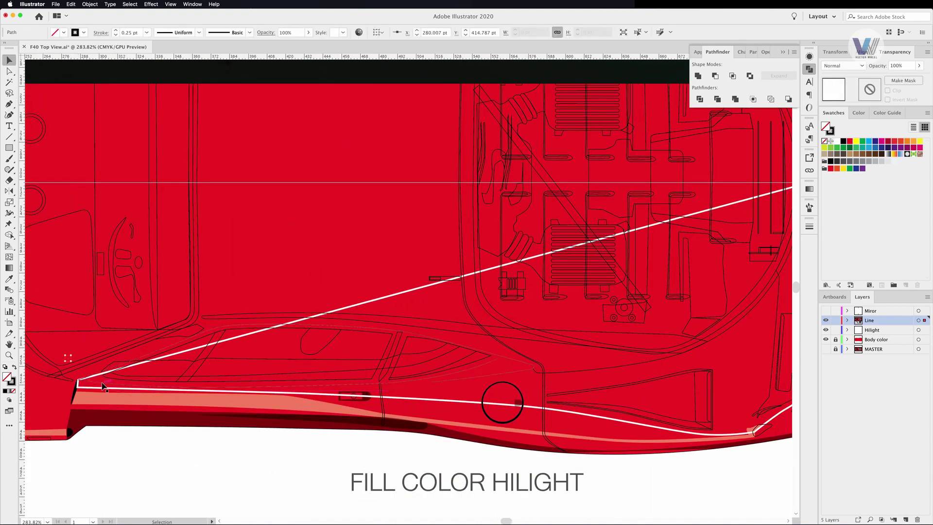
key("v")
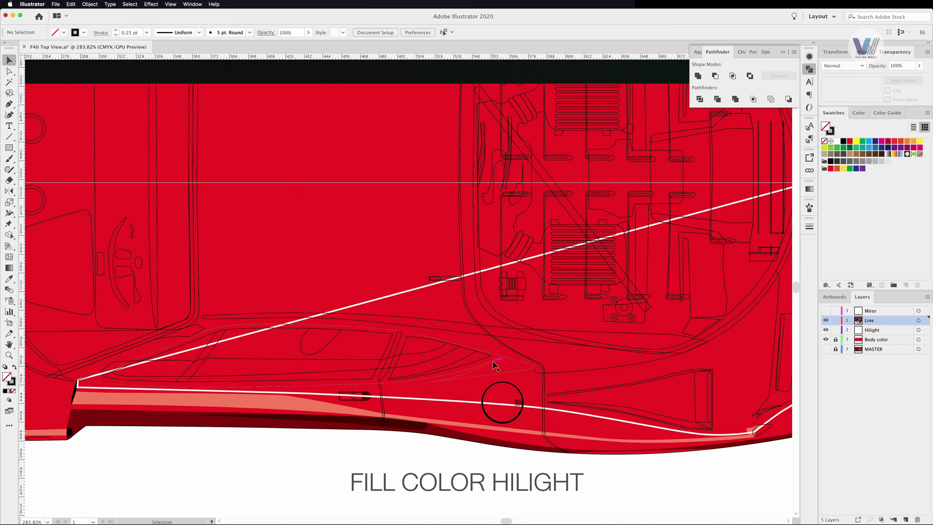
left_click_drag(925, 320, 924, 330)
left_click(514, 322)
- Select the white highlight outline group on the line-drawing layer
scroll(514, 321, "right", 5)
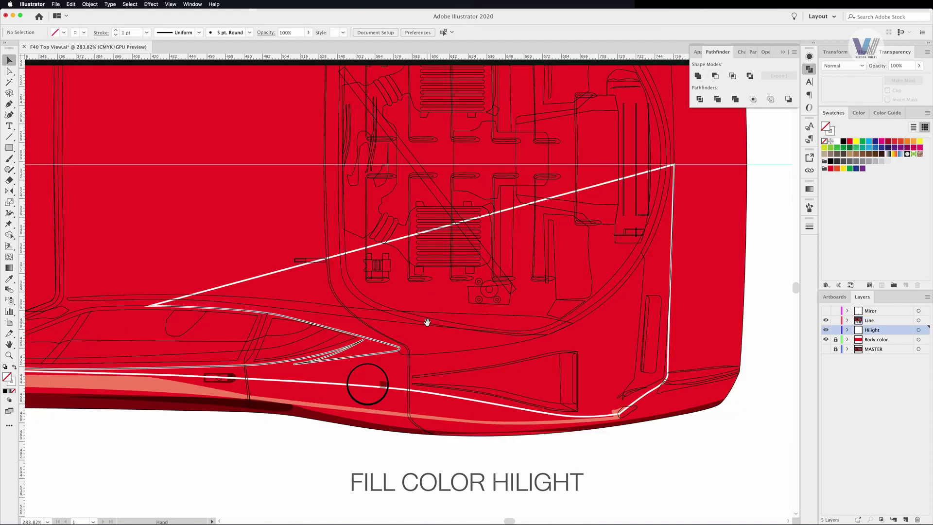
left_click(449, 338)
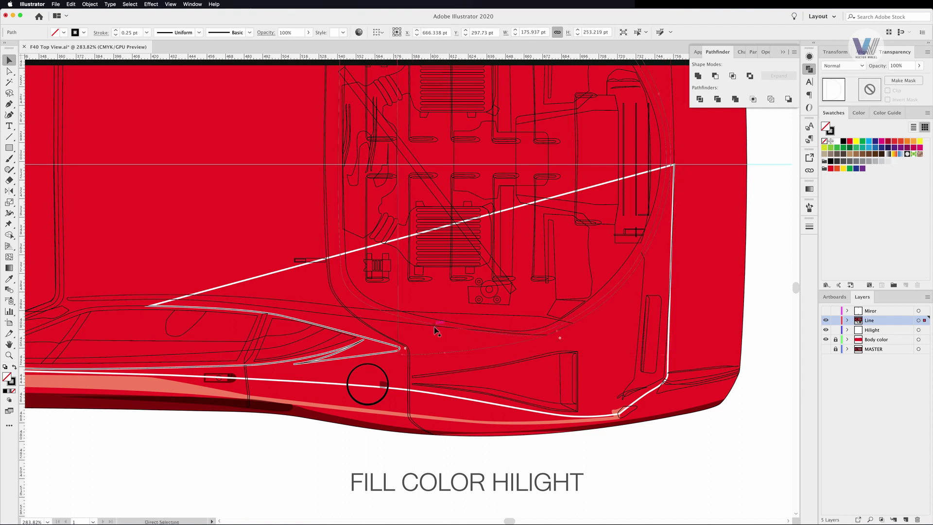
left_click(459, 335)
left_click(439, 348)
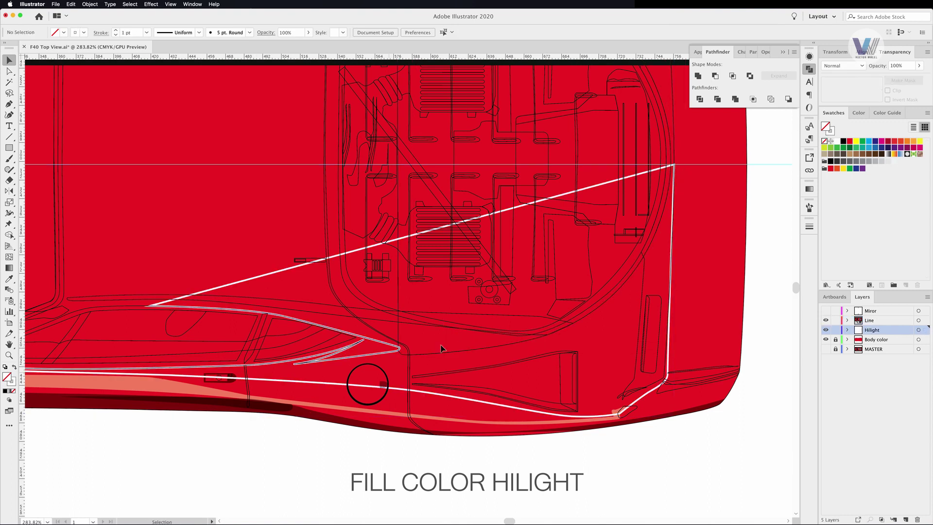
left_click(292, 380)
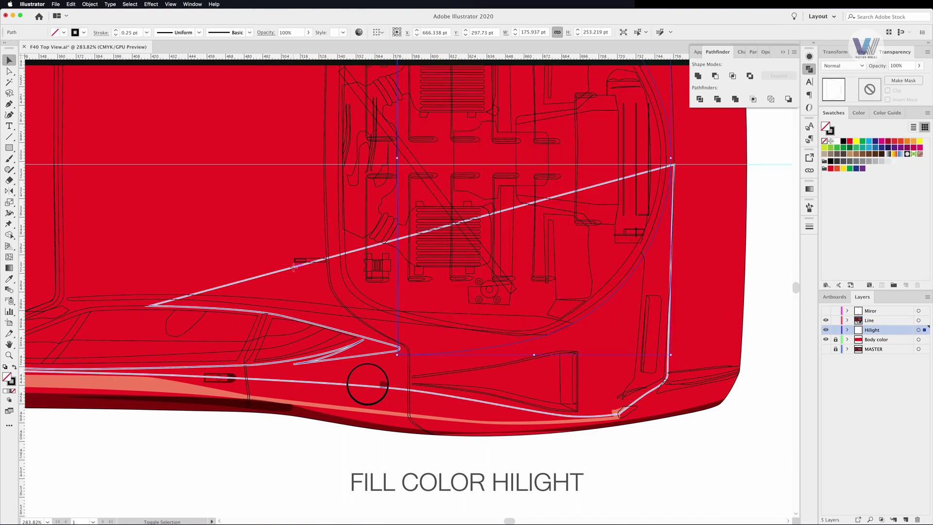
scroll(291, 380, "left", 5)
- Remove the stray triangle-extension anchors from the white highlight line
key("a")
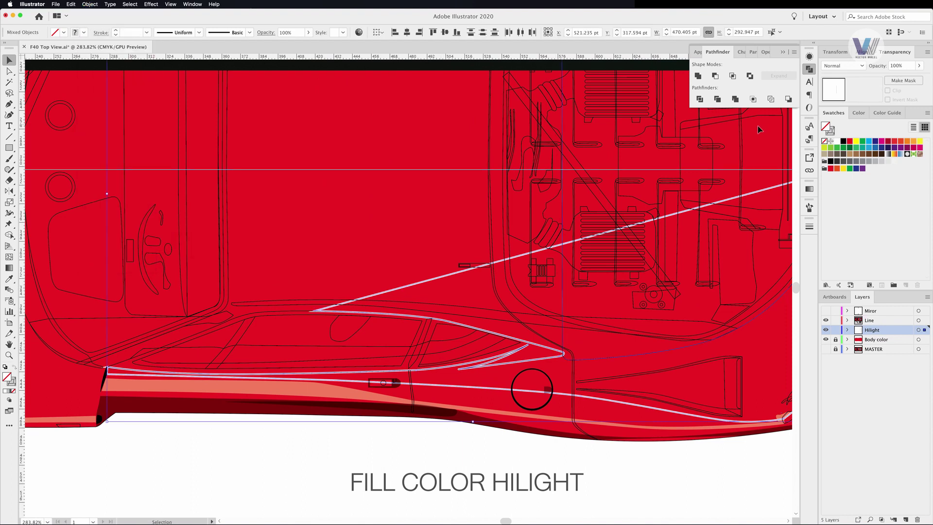
key("ctrl+z")
key("v")
key("ctrl+z")
key("ctrl+z")
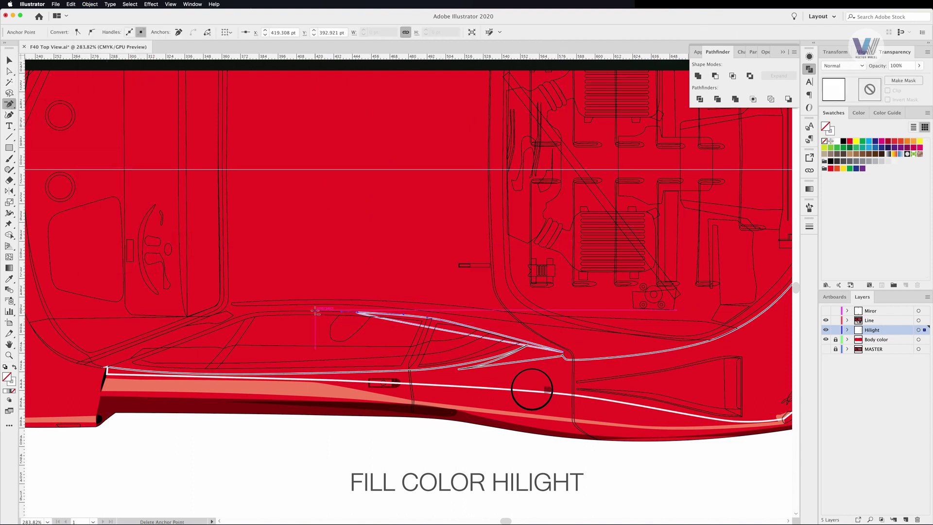
key("ctrl+z")
key("ctrl+z")
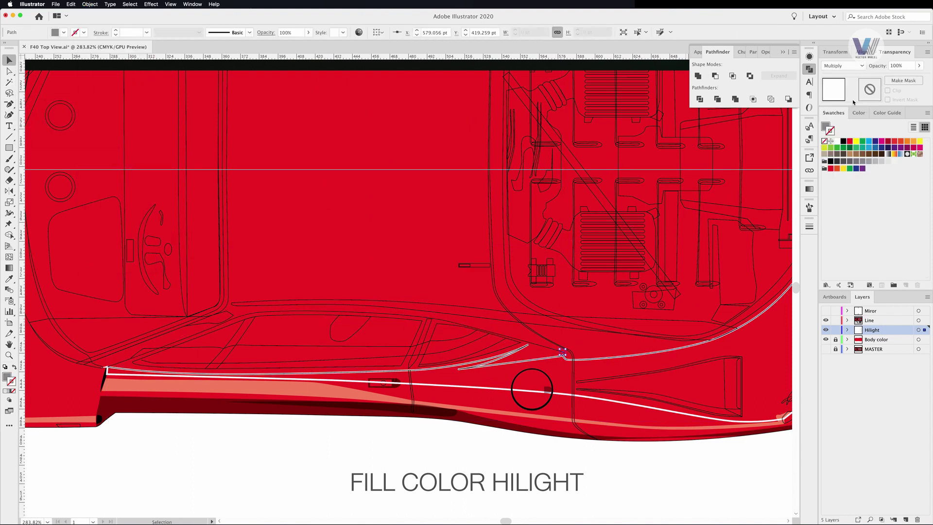
left_click(564, 408)
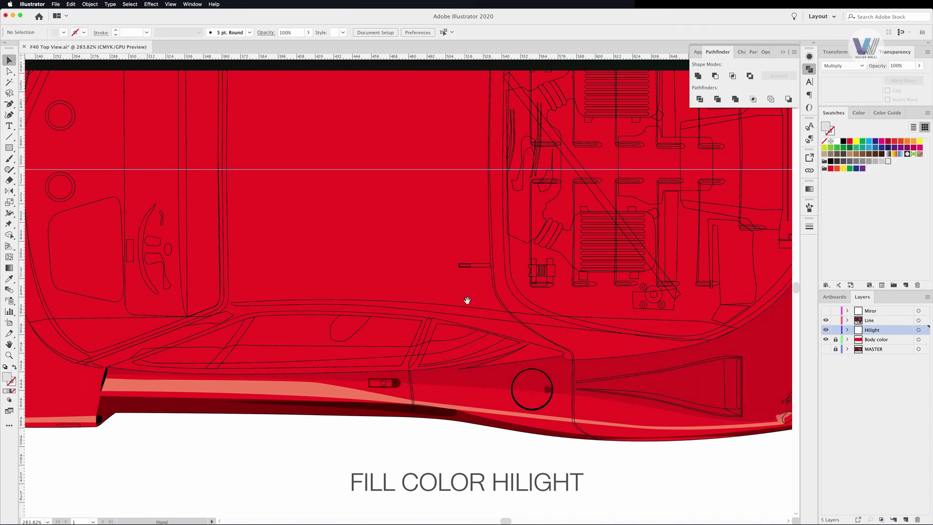
key("ctrl+minus")
key("ctrl+minus")
- Pen-draw a closed highlight shape along the lower side sill
scroll(389, 413, "down", 3)
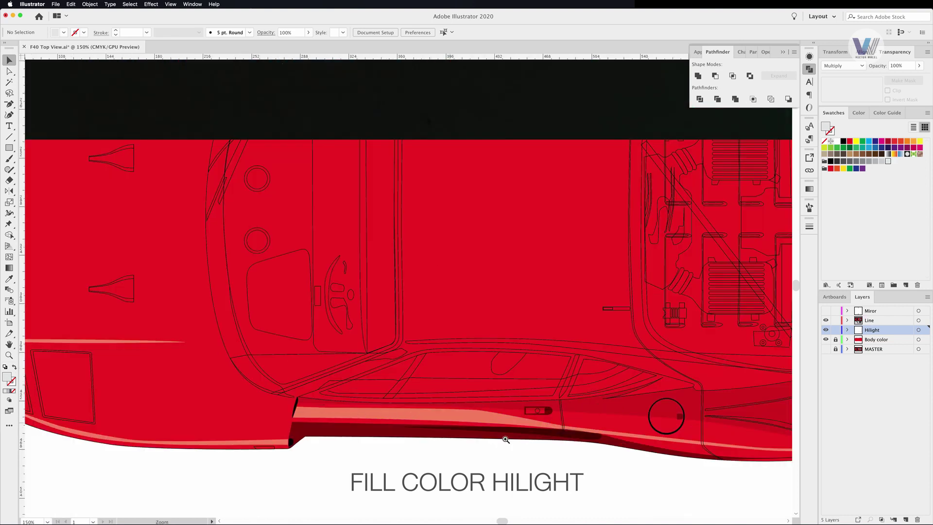
scroll(202, 375, "up", 10)
key("a")
left_click(220, 401)
left_click(9, 103)
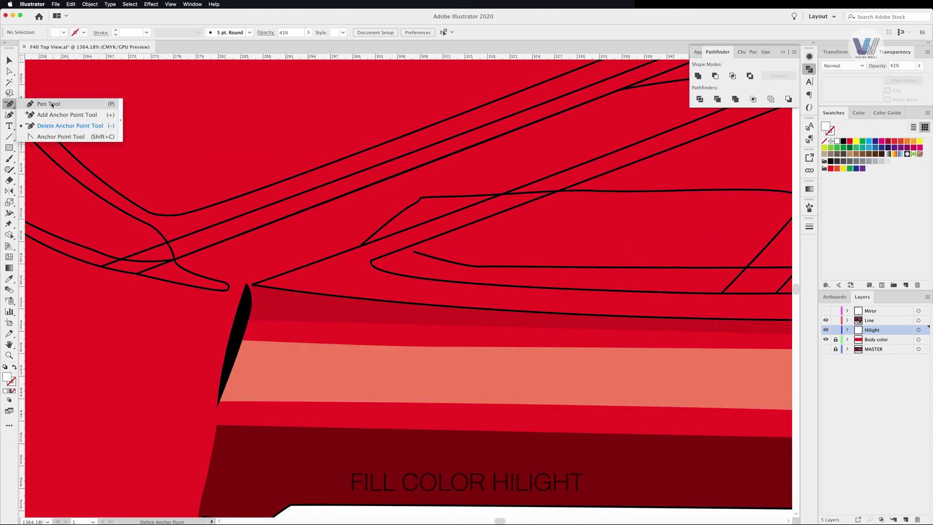
key("ctrl+minus")
key("ctrl+minus")
key("ctrl+minus")
left_click(214, 431)
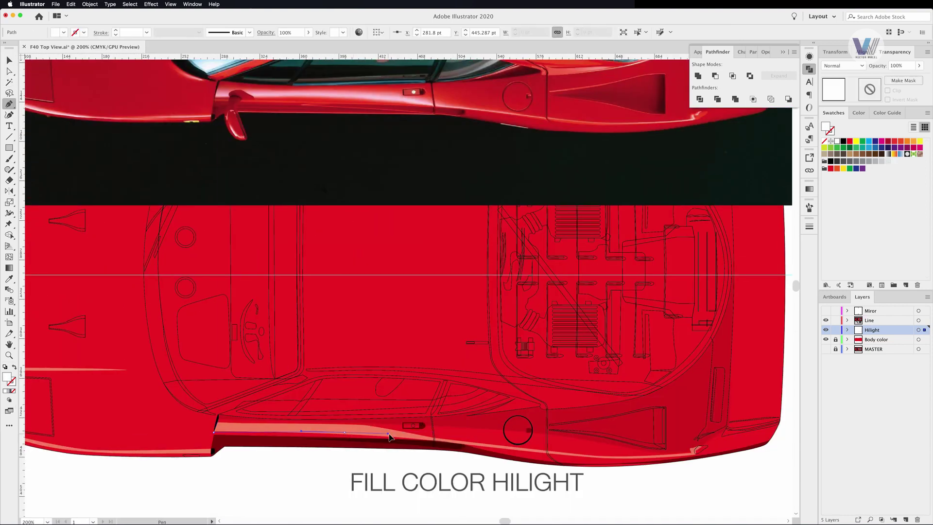
left_click(464, 443)
left_click(214, 432)
- Reshape the sill highlight's lower-edge anchors and save the file
key("a")
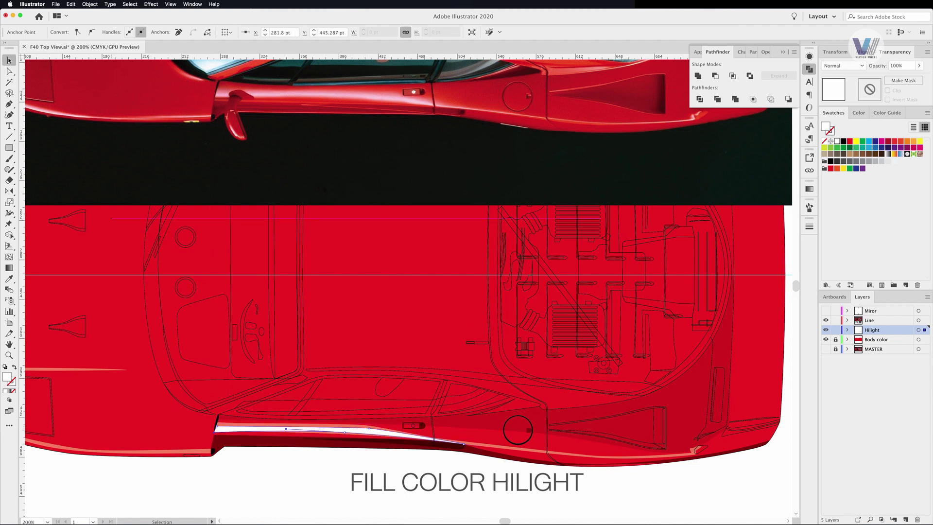
scroll(291, 428, "up", 5)
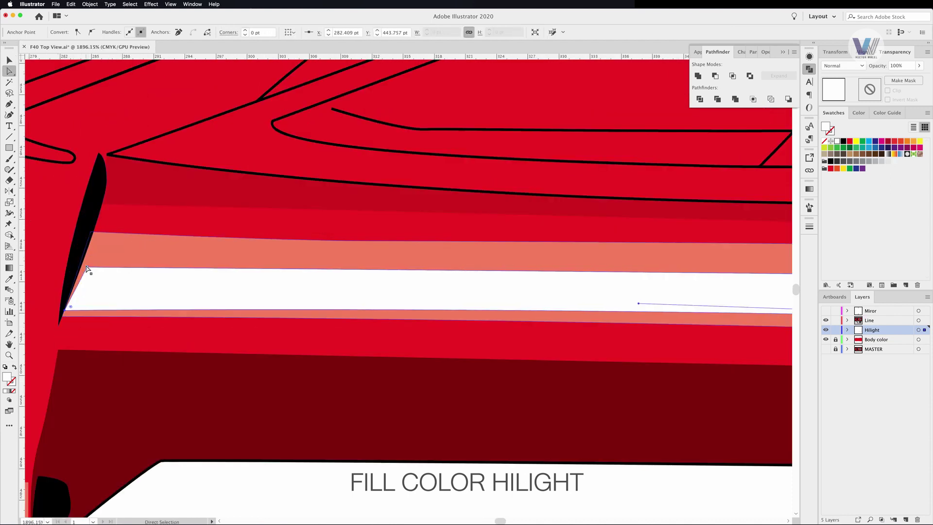
key("super+minus")
key("super+minus")
key("super+minus")
scroll(354, 250, "right", 5)
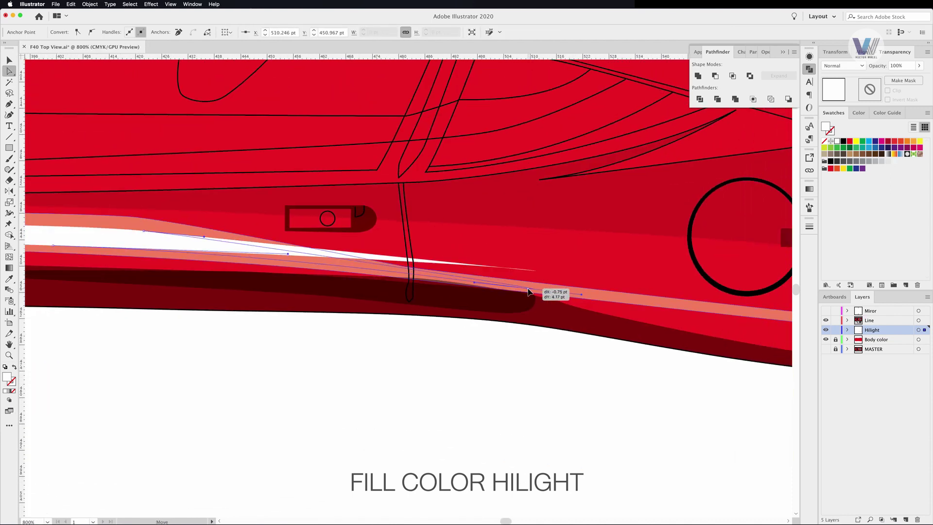
left_click_drag(520, 296, 459, 287)
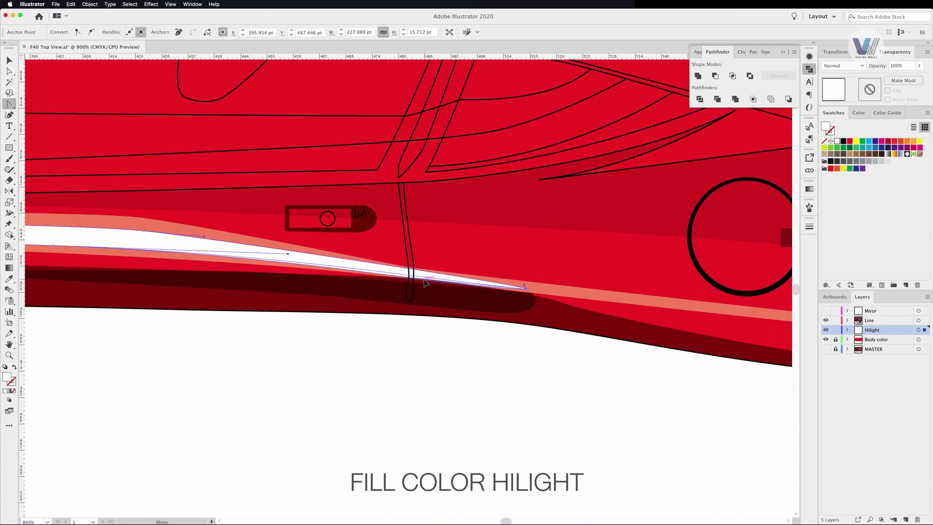
key("a")
mouse_move(531, 296)
left_mouse_down()
mouse_move(403, 281)
mouse_move(510, 298)
left_mouse_up()
left_click(562, 346)
key("ctrl+0")
key("ctrl+s")
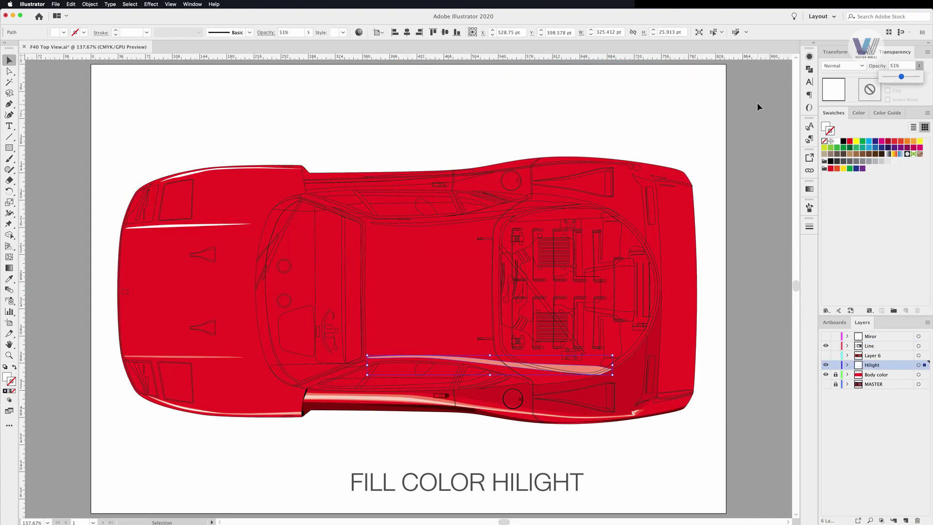
- Zoom into the area above the side intake and select the existing upper-edge highlight
left_click(759, 106)
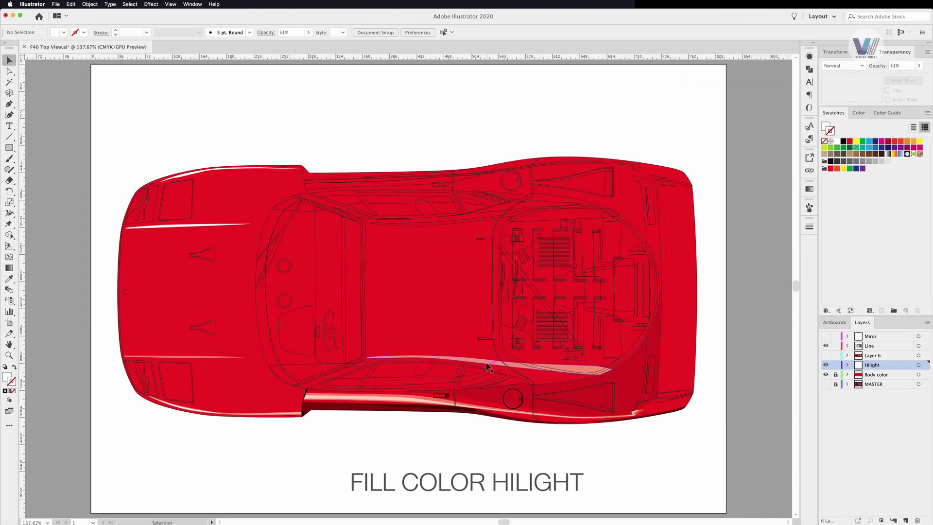
left_click_drag(522, 348, 610, 395)
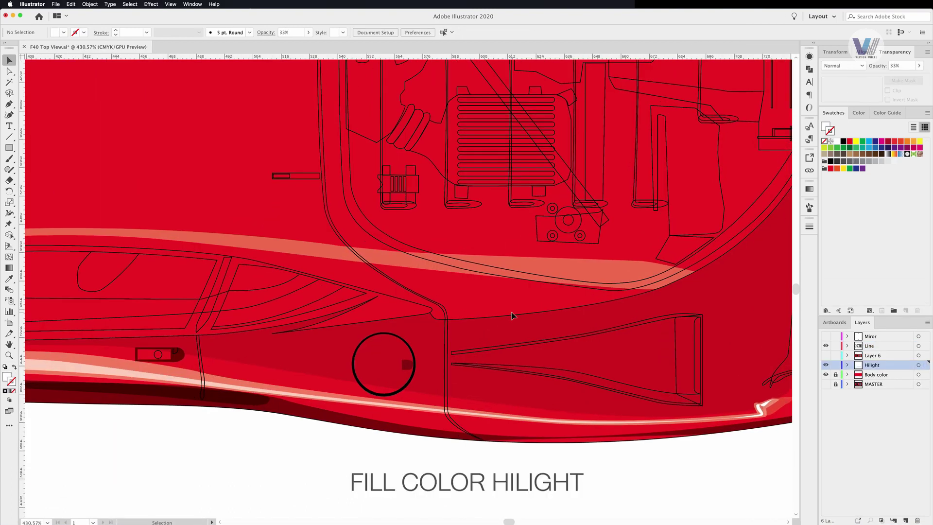
left_click(228, 234)
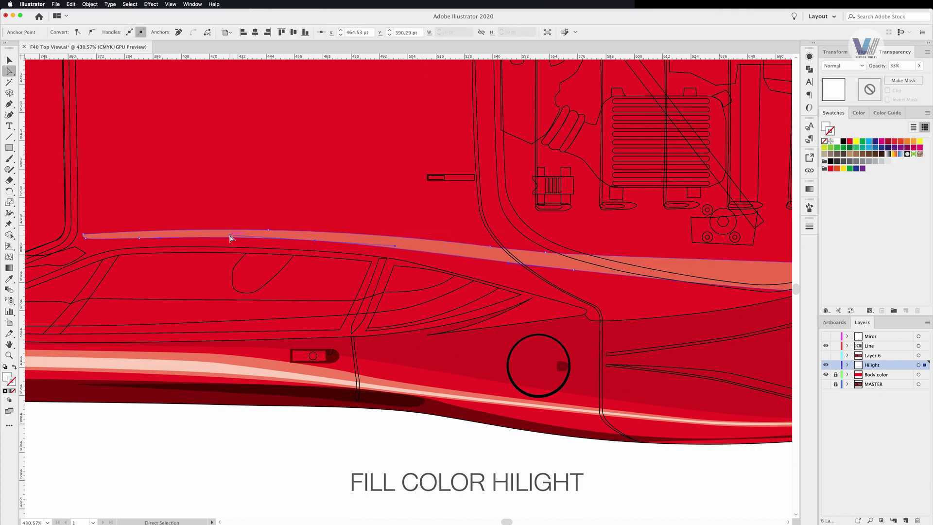
- Pen-draw a curved, closed highlight band along the car's upper side edge
key("p")
scroll(141, 243, "up", 2)
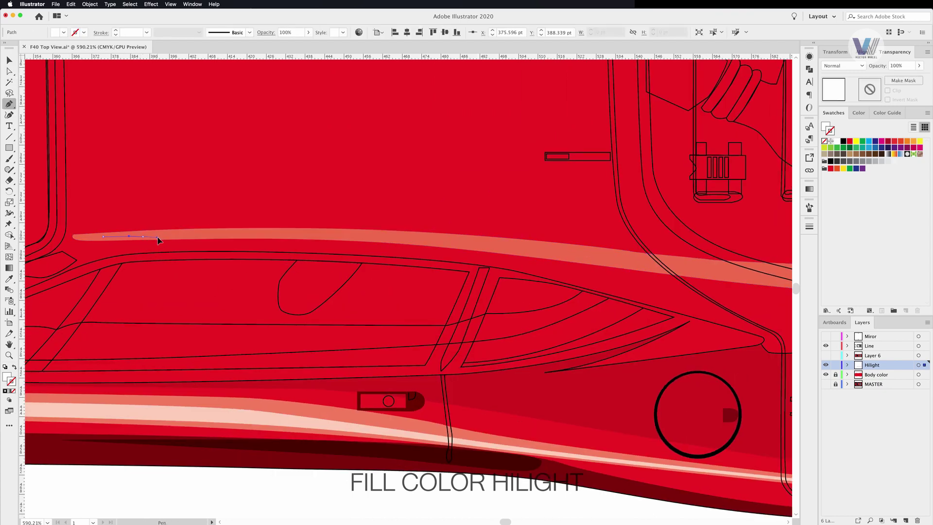
left_click_drag(143, 237, 160, 237)
left_click_drag(350, 237, 360, 240)
scroll(361, 240, "right", 5)
left_click_drag(452, 208, 484, 210)
scroll(486, 214, "right", 3)
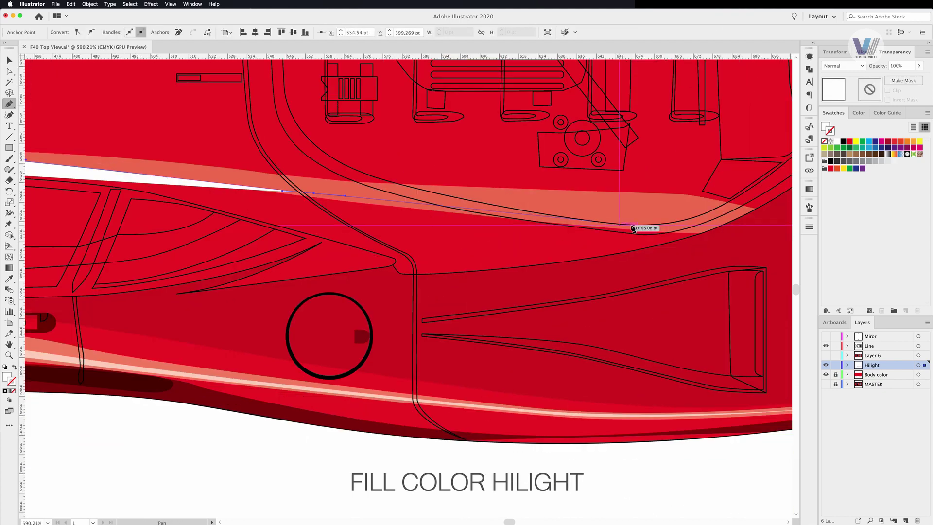
left_click(706, 227)
scroll(416, 199, "left", 3)
mouse_move(289, 187)
left_mouse_down()
mouse_move(262, 185)
mouse_move(236, 203)
left_mouse_up()
scroll(283, 190, "left", 5)
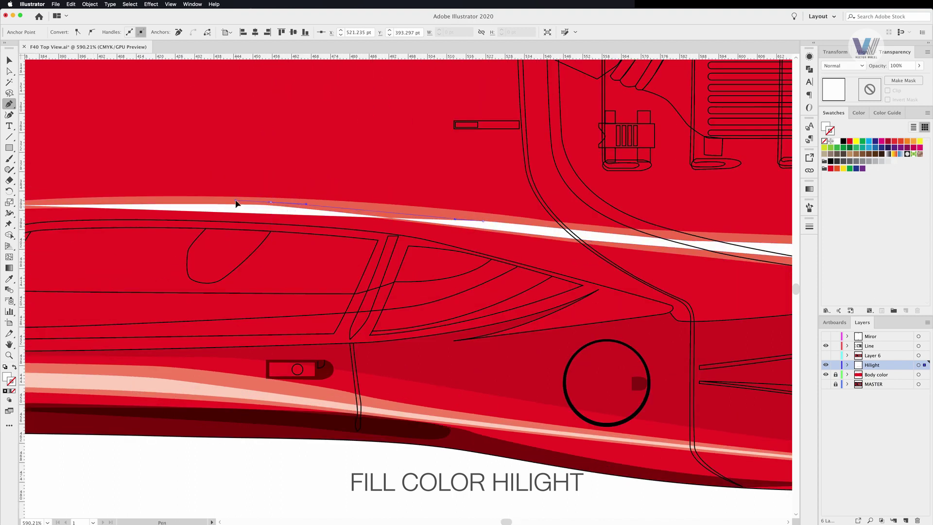
scroll(237, 204, "left", 5)
left_click(135, 212)
- Refine the upper highlight's edge anchors with Direct Selection, then deselect
key("a")
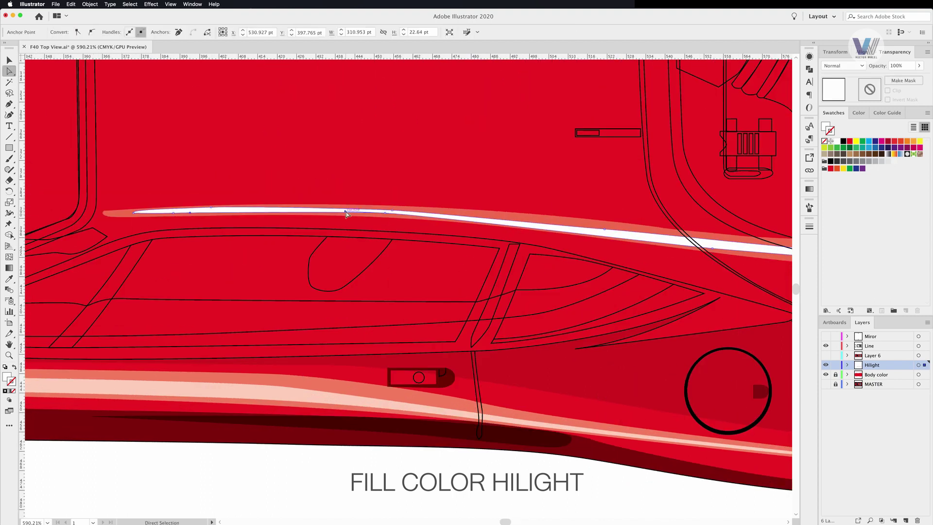
scroll(358, 211, "right", 5)
scroll(358, 211, "down", 1)
left_click_drag(593, 220, 568, 218)
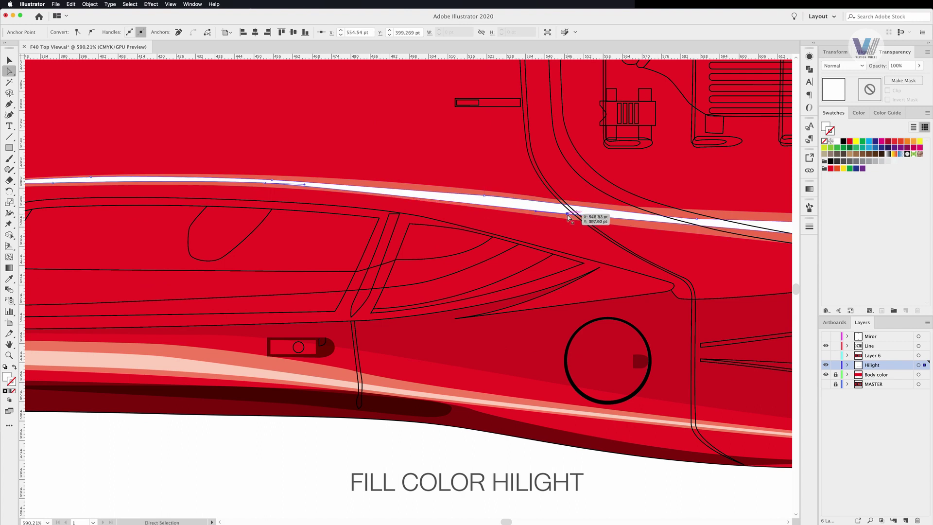
scroll(531, 204, "right", 5)
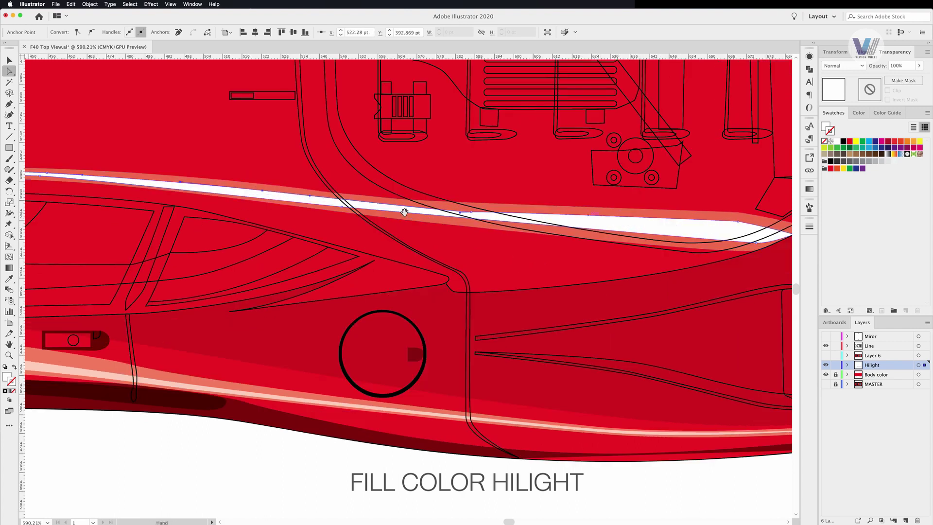
scroll(478, 214, "right", 3)
left_click(607, 211)
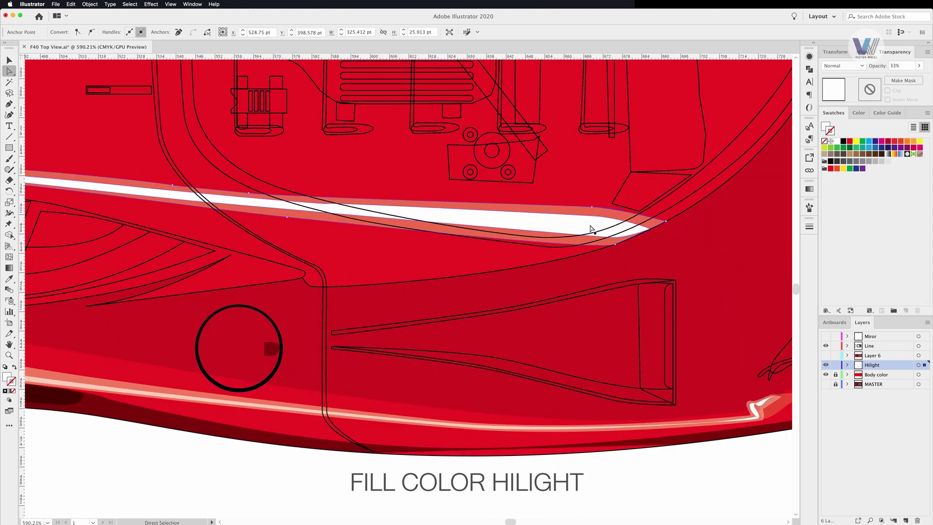
key("ctrl+shift+a")
scroll(517, 267, "left", 5)
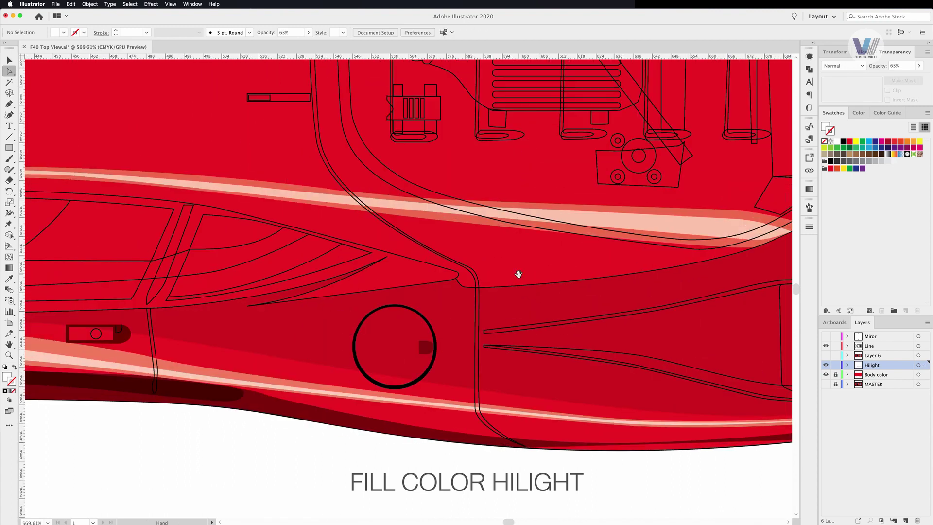
- Give the side window a dark grey fill, no stroke and Multiply blending
scroll(386, 283, "left", 2)
left_click(487, 292)
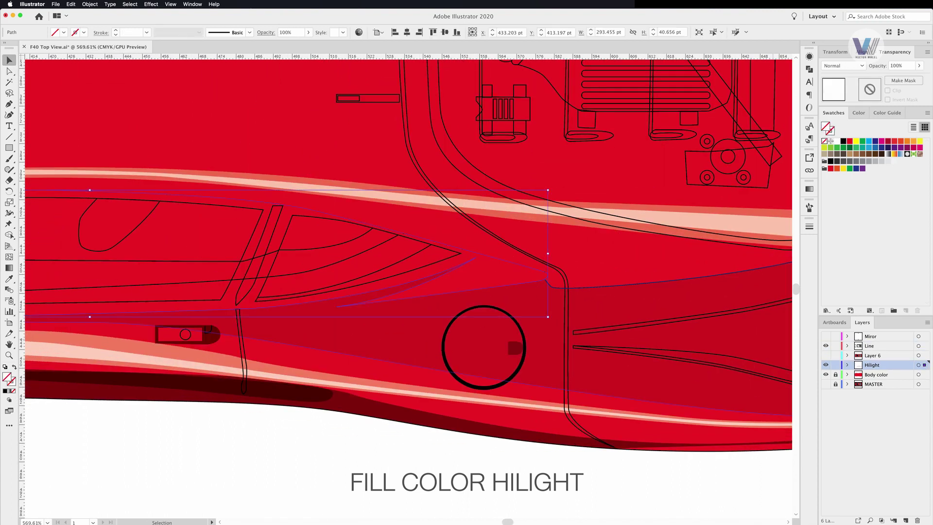
left_click(858, 163)
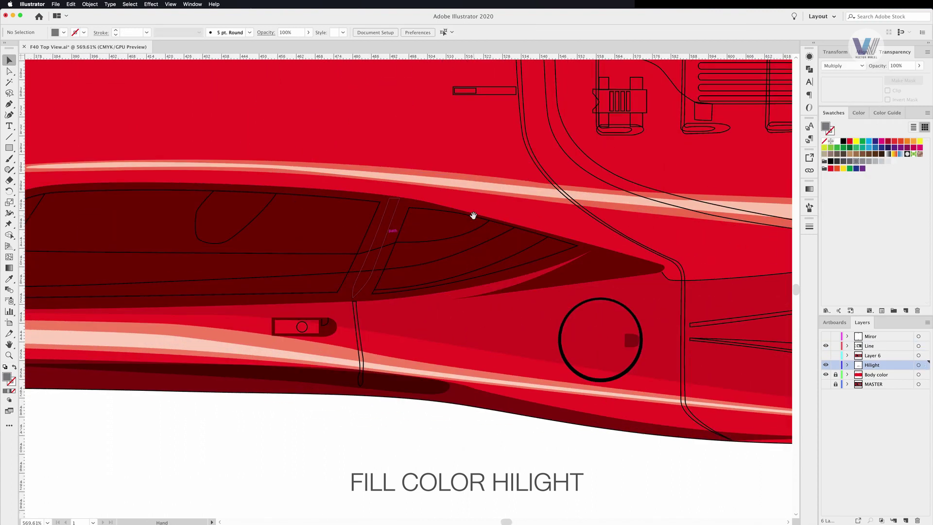
scroll(475, 215, "right", 3)
left_click(491, 258)
left_click(832, 124)
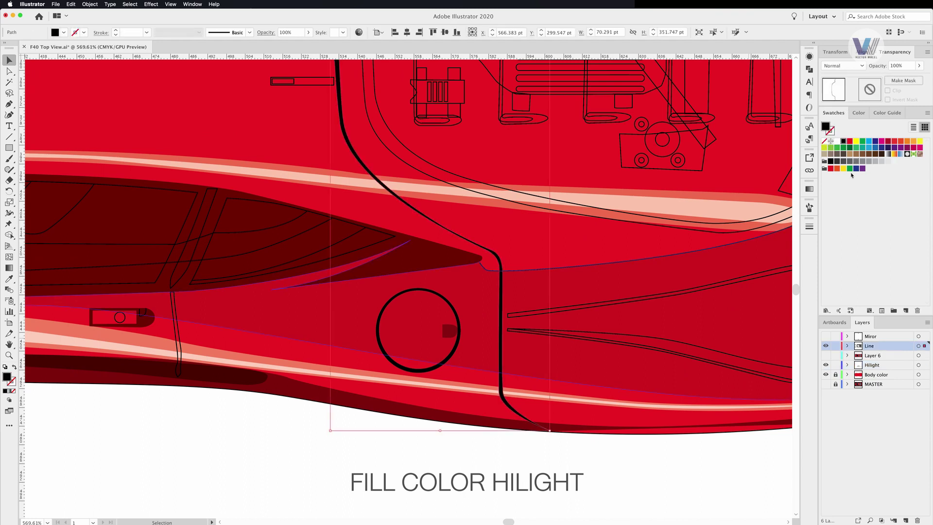
left_click(844, 161)
left_click(844, 66)
left_click(839, 90)
- Move the small red reflection shape into the side window
scroll(496, 239, "down", 2)
scroll(496, 240, "left", 5)
left_click(431, 213)
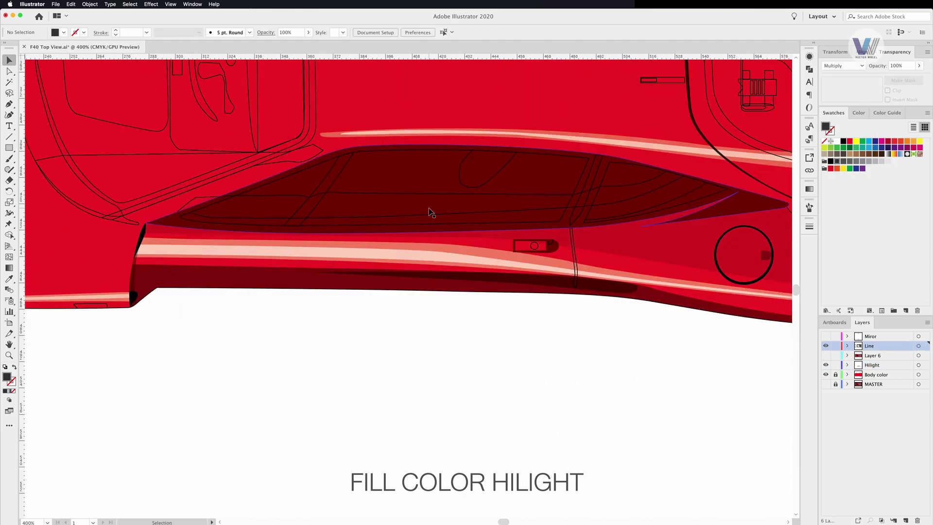
scroll(352, 260, "left", 3)
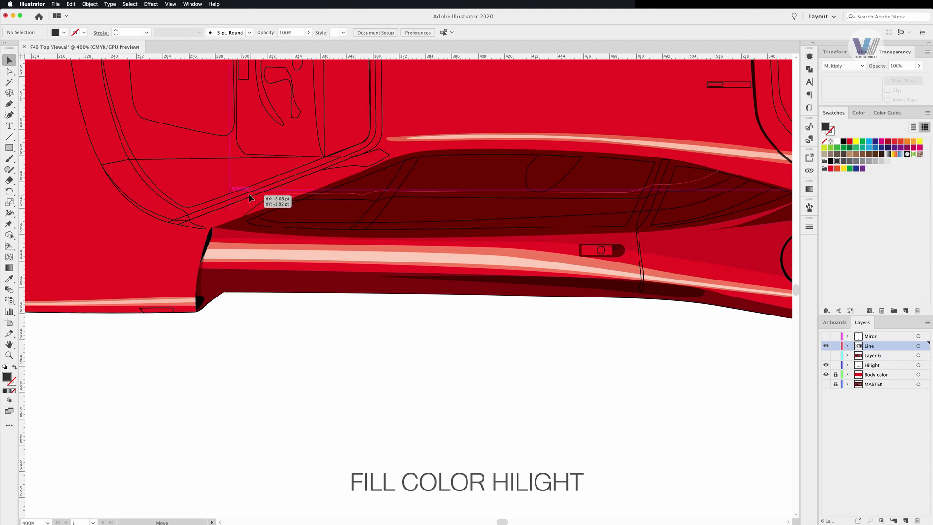
left_click_drag(248, 198, 248, 198)
left_click(566, 174)
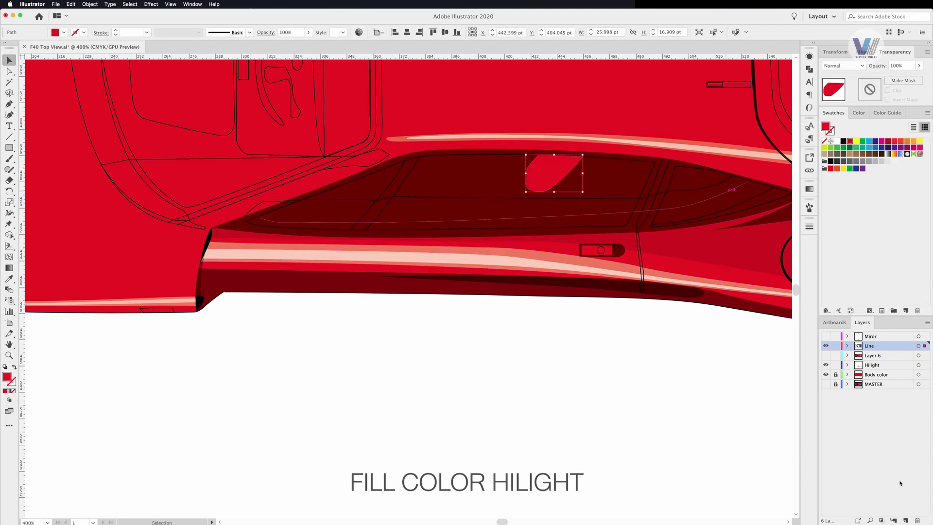
- Move the new layer below Line and delete an extra anchor point from the dark window shape
left_click_drag(886, 361, 922, 363)
type("window")
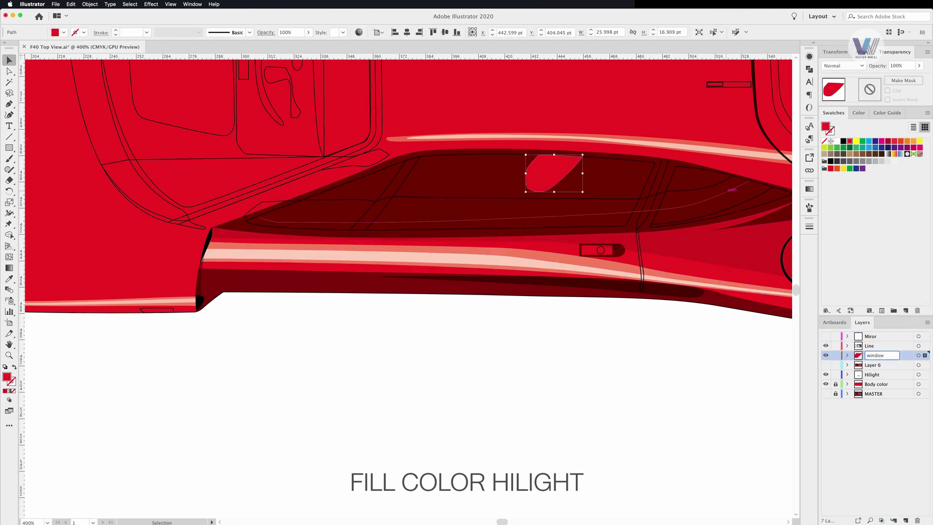
left_click(626, 236)
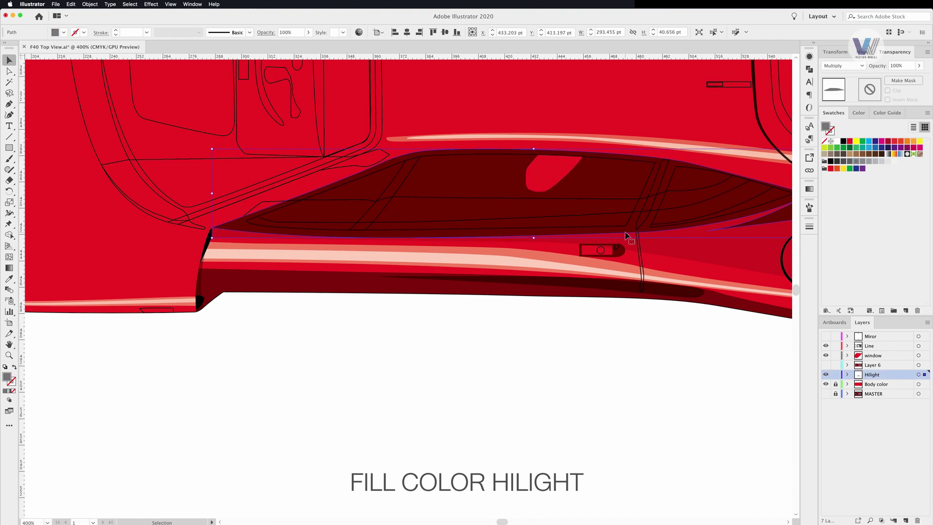
scroll(631, 228, "right", 5)
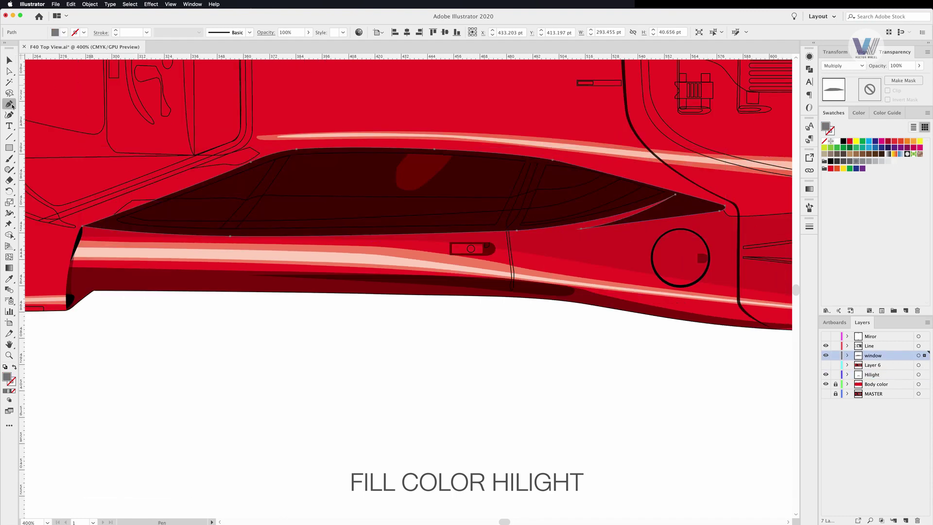
key("minus")
left_click(581, 229)
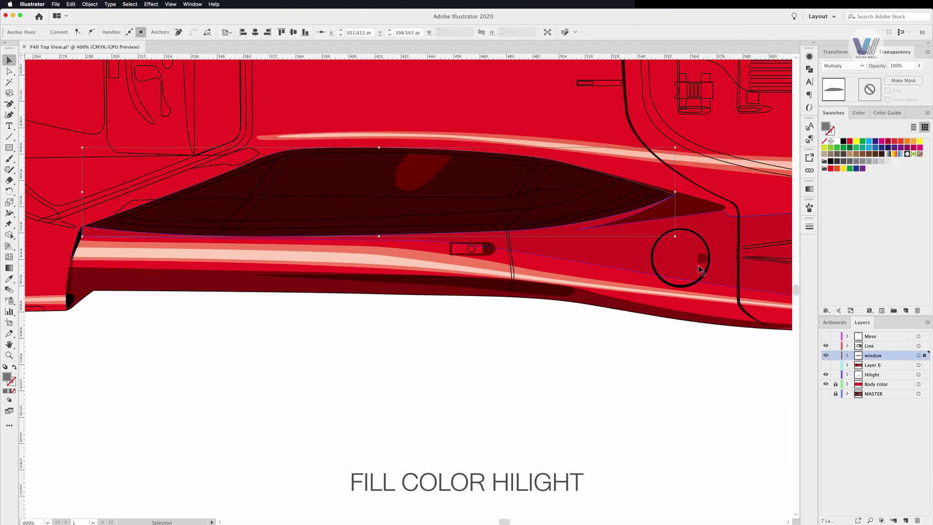
scroll(490, 225, "up", 5)
key("ctrl+minus")
- Move the window artwork onto the Body color layer, check the layers beneath, and select the window tint shape
key("v")
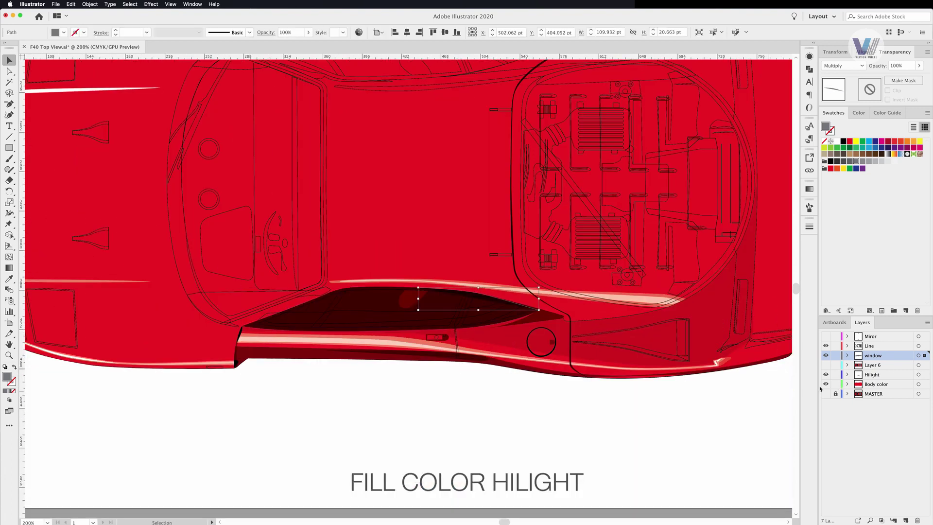
left_click(389, 308)
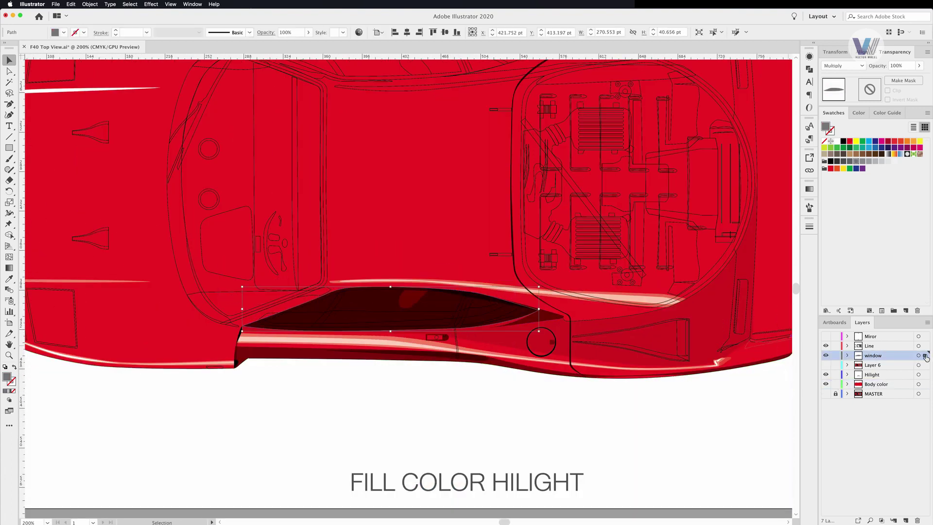
left_click_drag(926, 357, 926, 384)
left_click(809, 69)
left_click(826, 356)
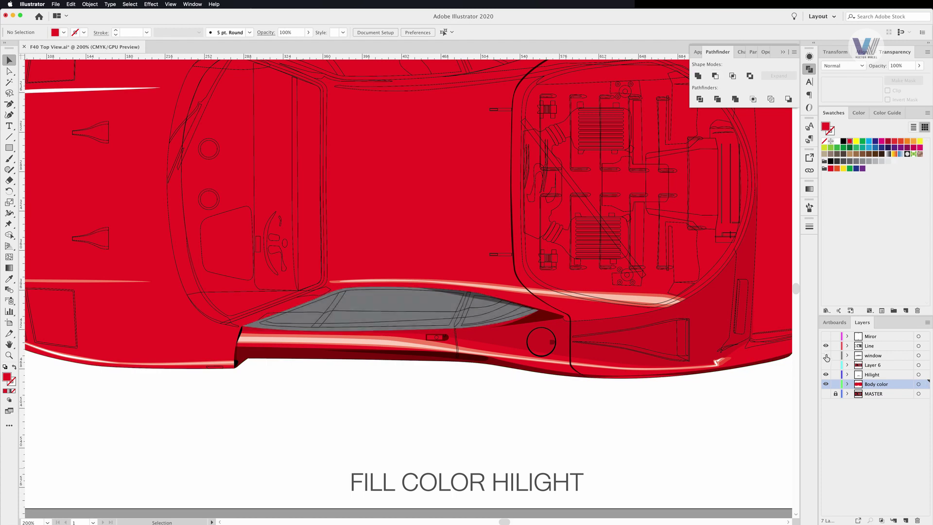
left_click(395, 342)
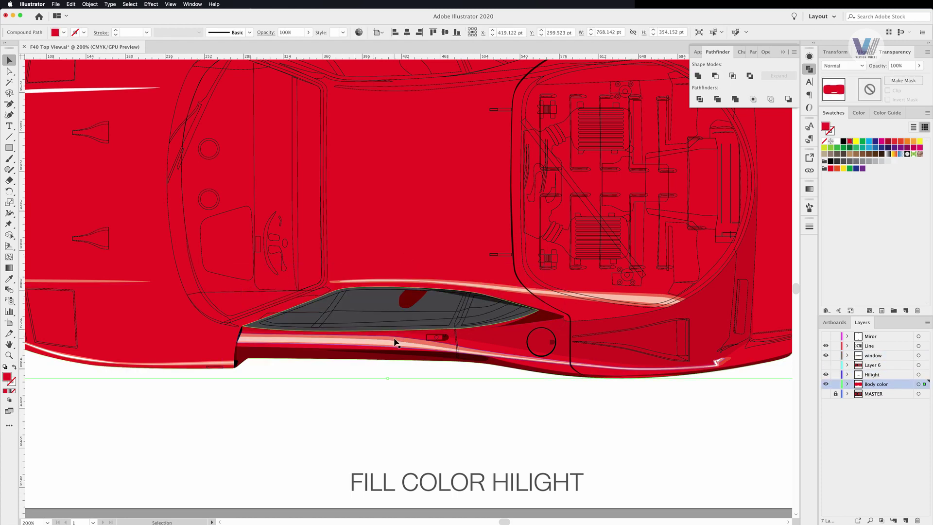
scroll(395, 342, "up", 3)
left_click(340, 284)
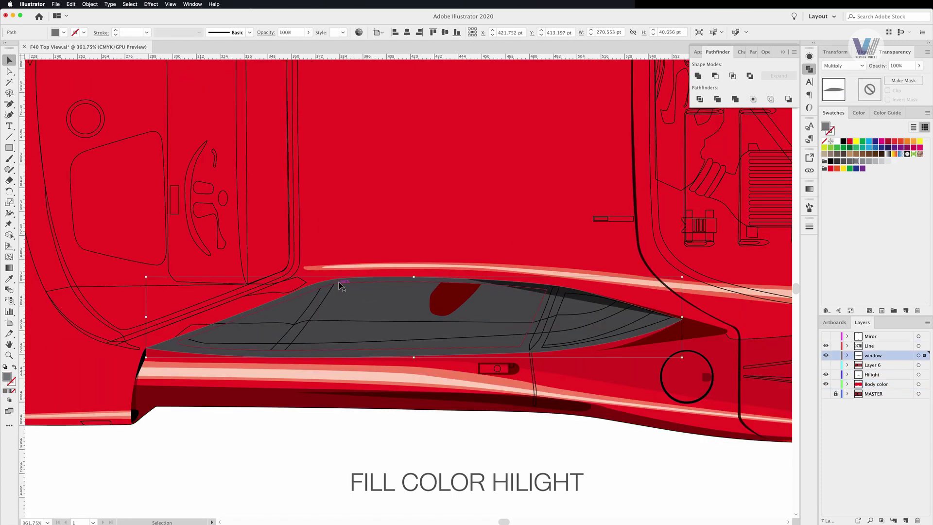
- Fill the rear window piece white and lower its opacity
left_click(872, 374)
left_click(826, 374)
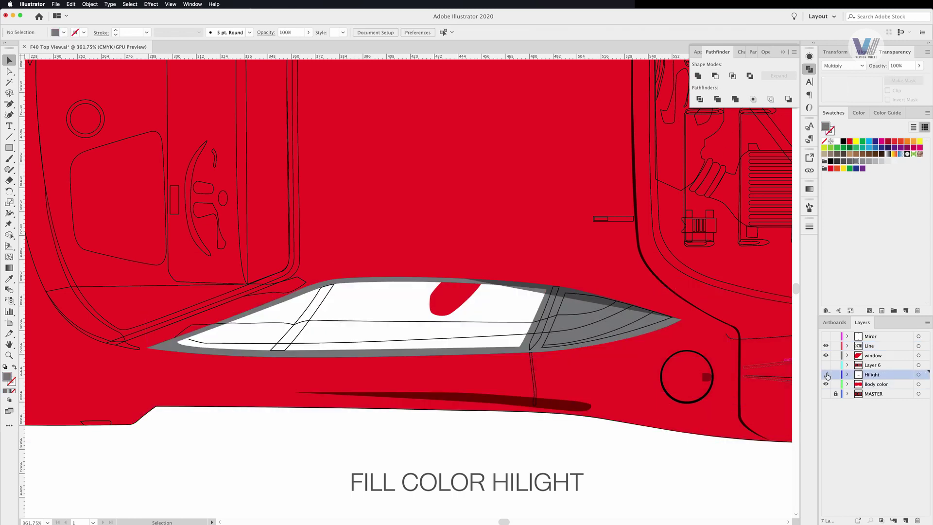
left_click(559, 255)
left_click(825, 141)
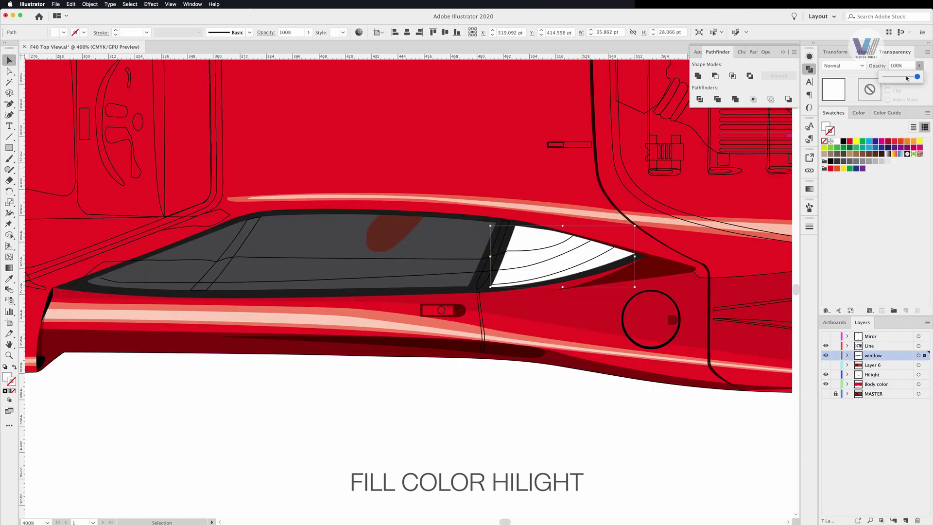
left_click_drag(907, 78, 894, 77)
- Select the reflection paths and fill the highlight shape around the window dark grey
left_click(502, 259)
scroll(531, 225, "left", 3)
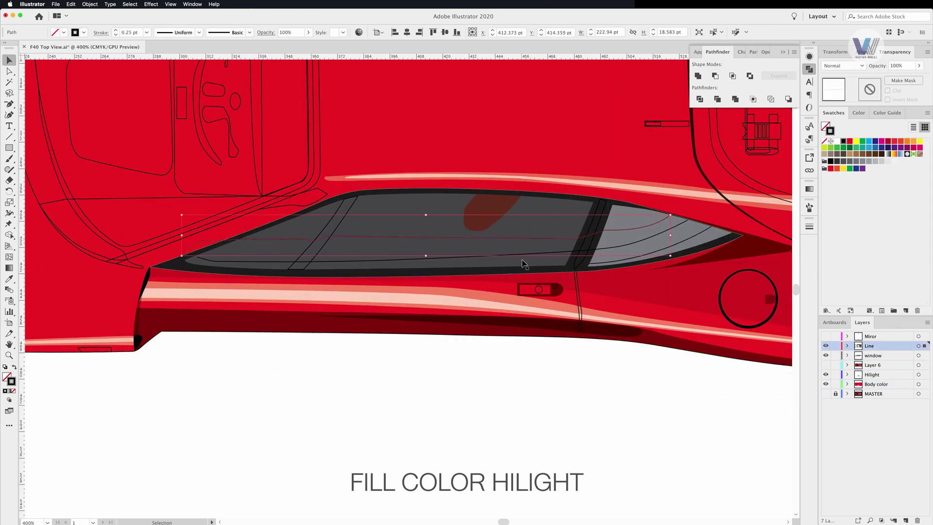
key("a")
left_click(517, 238)
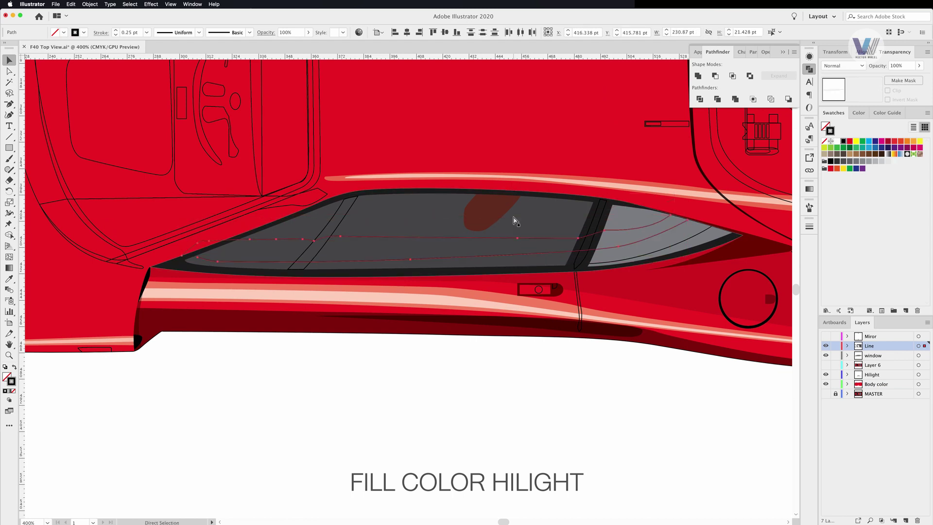
key("v")
left_click(926, 347)
left_click(675, 223)
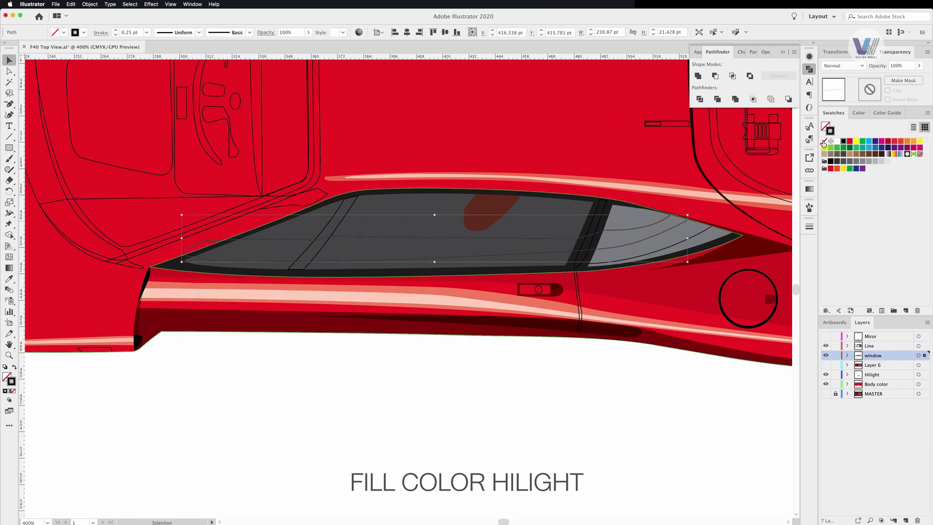
left_click(843, 162)
left_click(844, 161)
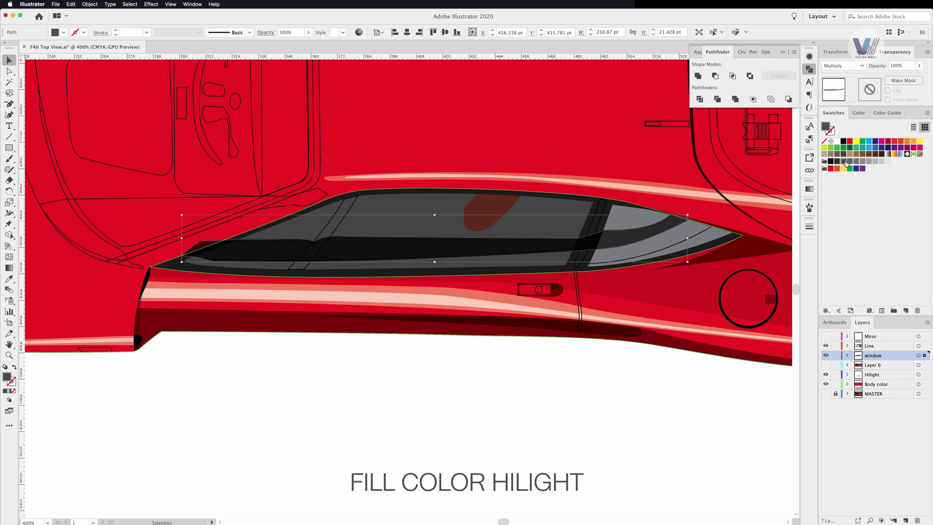
- Apply an Object menu command to the window compound path, then delete the resulting darkening
left_click(685, 228)
key("ctrl+equal")
key("ctrl+equal")
key("ctrl+equal")
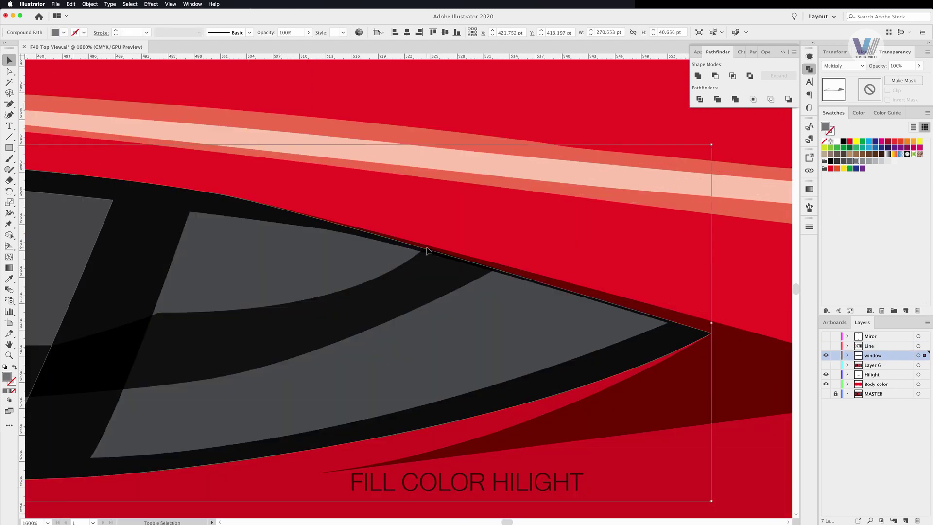
key("ctrl+0")
left_click(925, 384)
left_click_drag(826, 345, 826, 355)
left_click(408, 372)
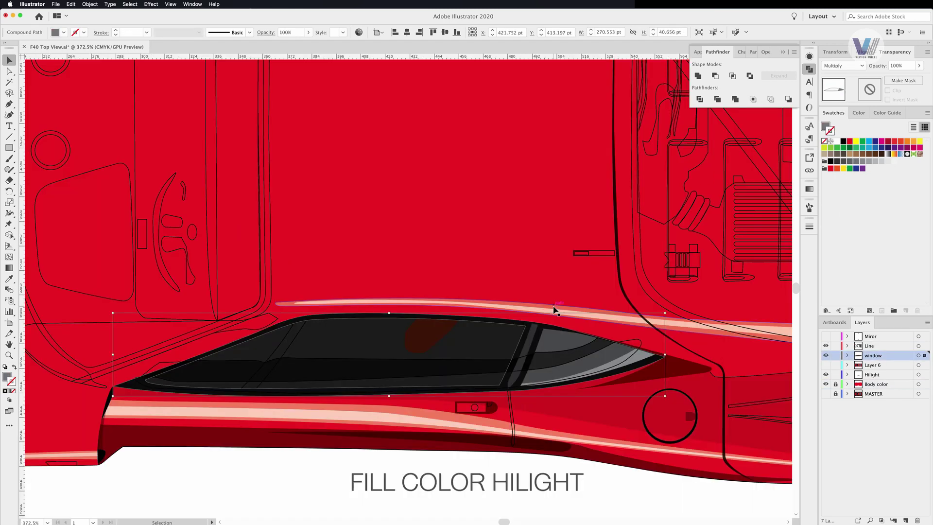
left_click(90, 4)
left_click(161, 214)
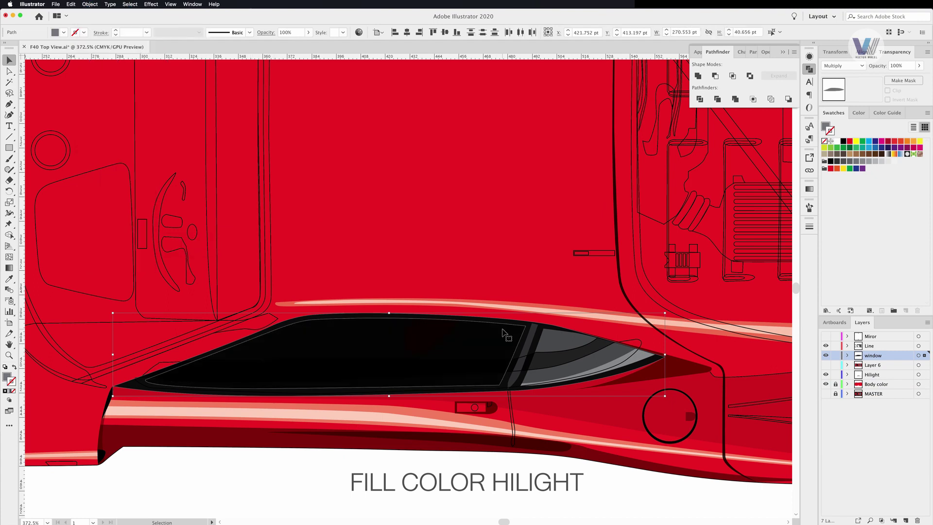
key("ctrl+shift+a")
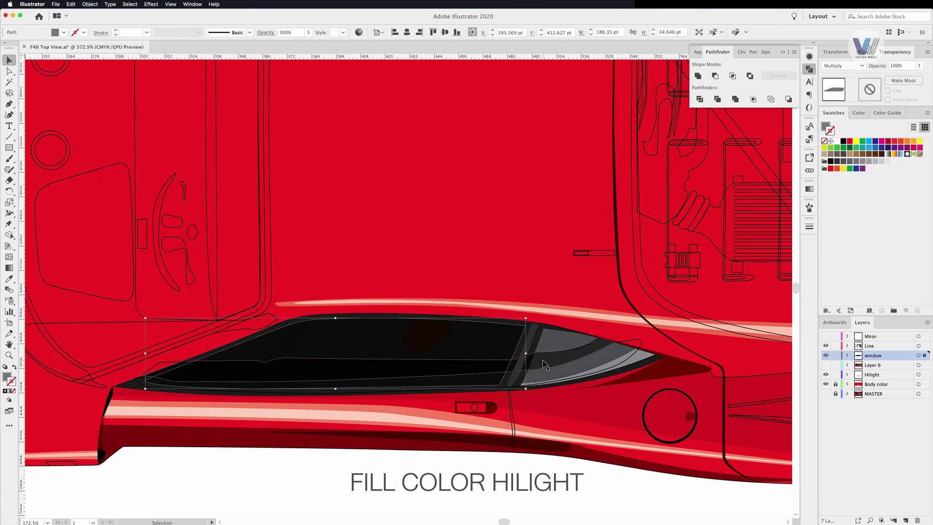
key("Delete")
- Nudge a thin Line-layer reflection path upward and extend it with a new curved point
left_click(522, 361)
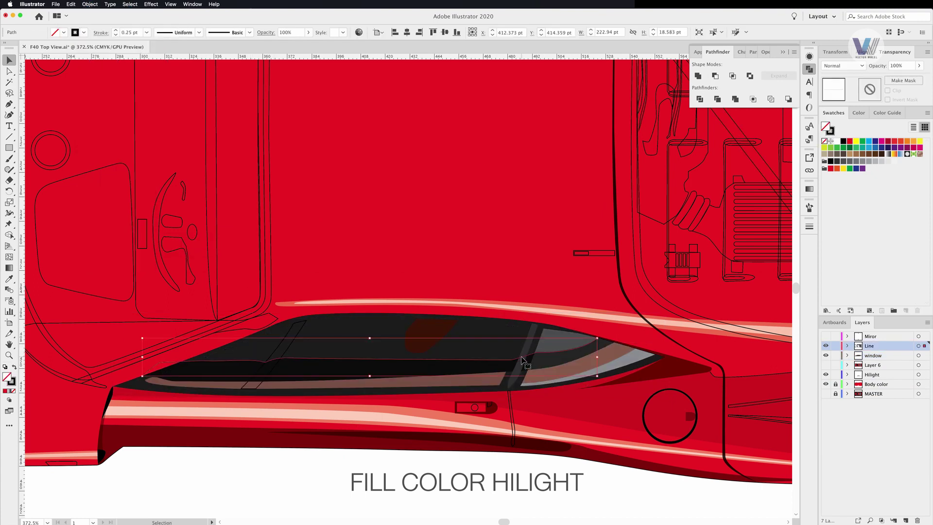
key("a")
left_click_drag(189, 366, 181, 358)
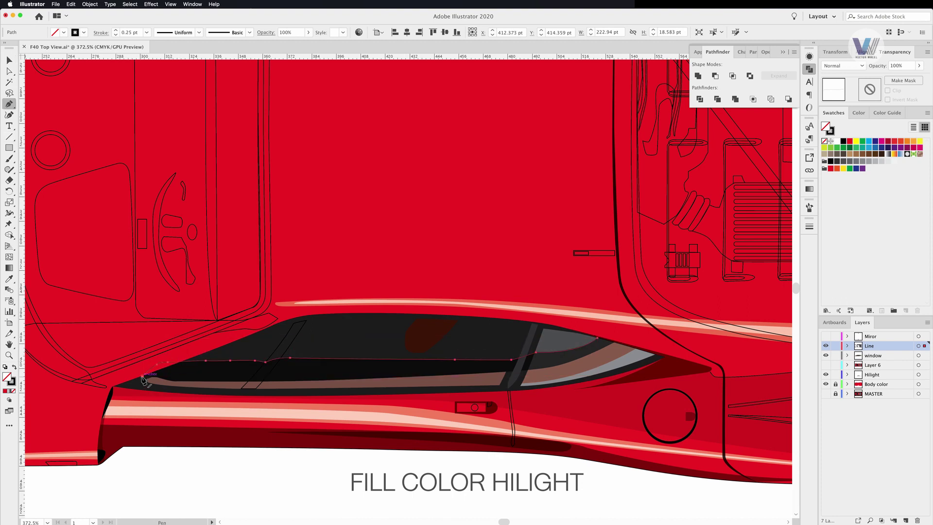
left_click(143, 378)
left_click_drag(187, 315, 519, 315)
key("v")
left_click(840, 416)
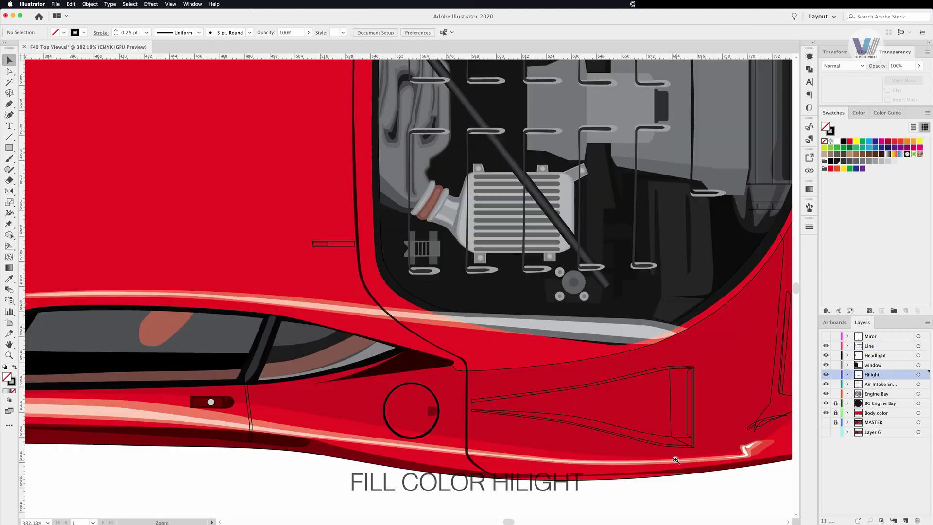
- Remove the extra inner and lower anchor points from the rear intake outline
left_click(675, 460)
left_click(348, 281)
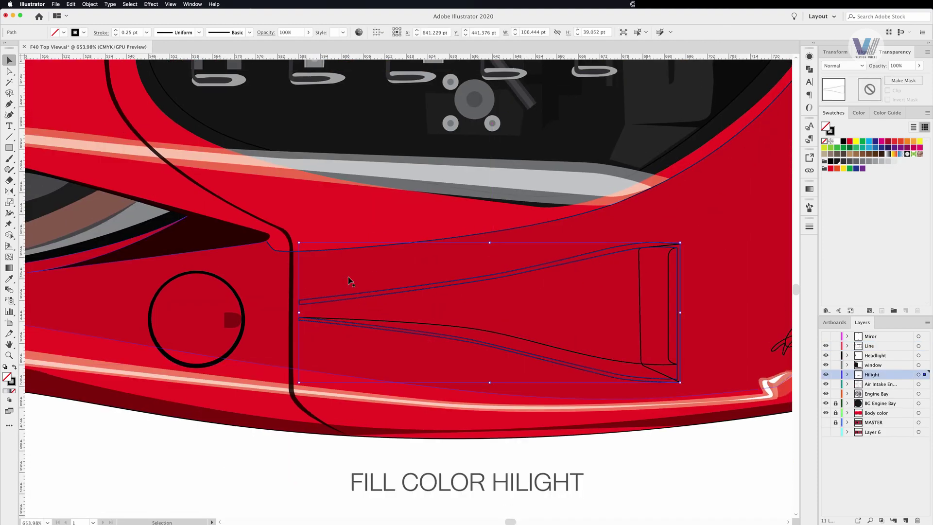
left_click_drag(9, 104, 46, 122)
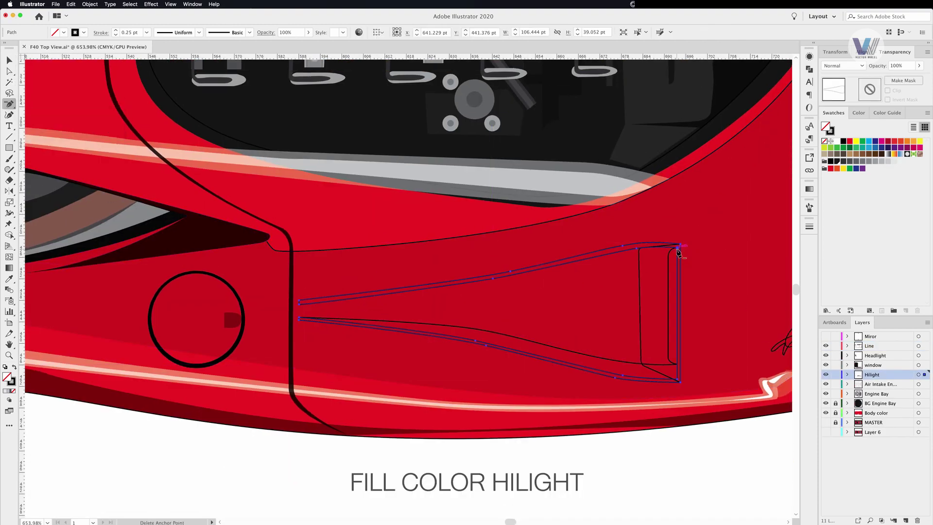
left_click(675, 249)
left_click(672, 252)
left_click(474, 338)
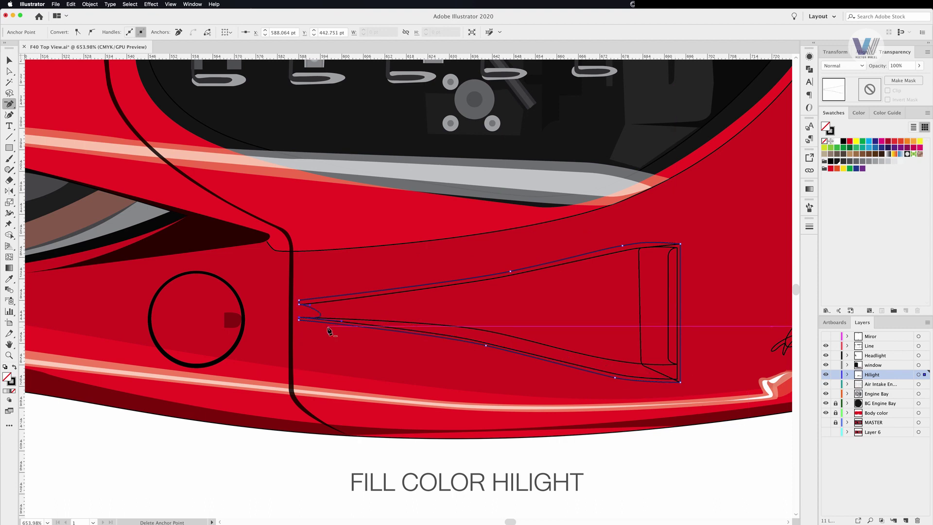
scroll(299, 320, "up", 5)
- Fill the intake shape grey with Multiply blending
left_click(881, 161)
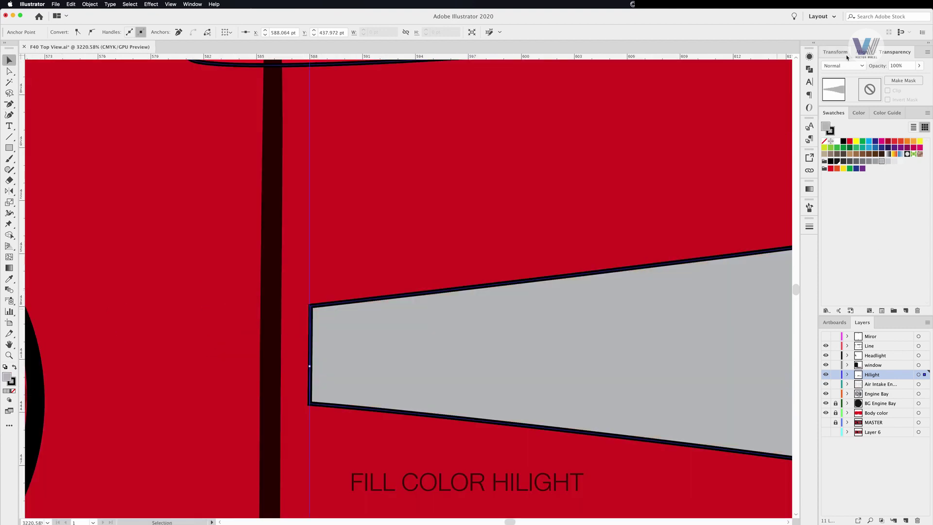
left_click(843, 66)
left_click(841, 85)
key("z")
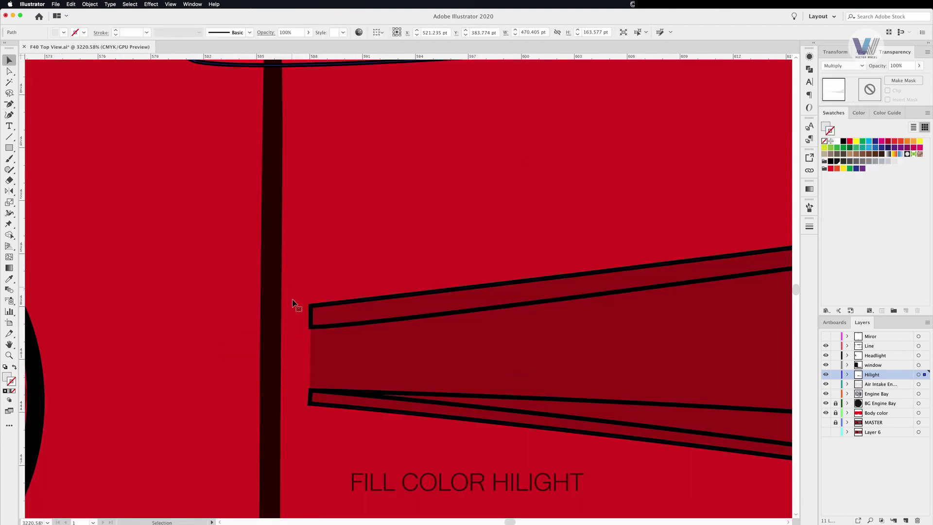
scroll(656, 377, "right", 5)
left_click(645, 369, "alt")
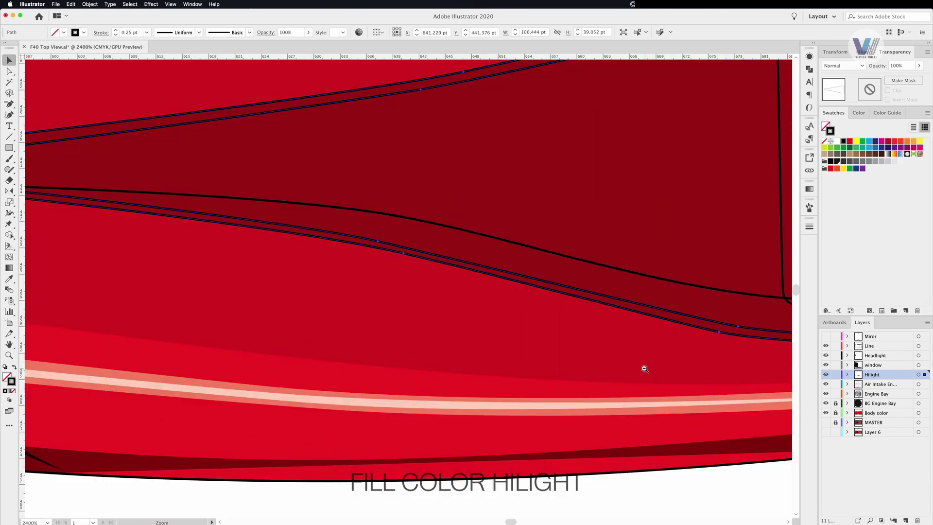
- Fill the thin vertical intake path black and the larger intake shape grey with Multiply
left_click(585, 273)
left_click(837, 164)
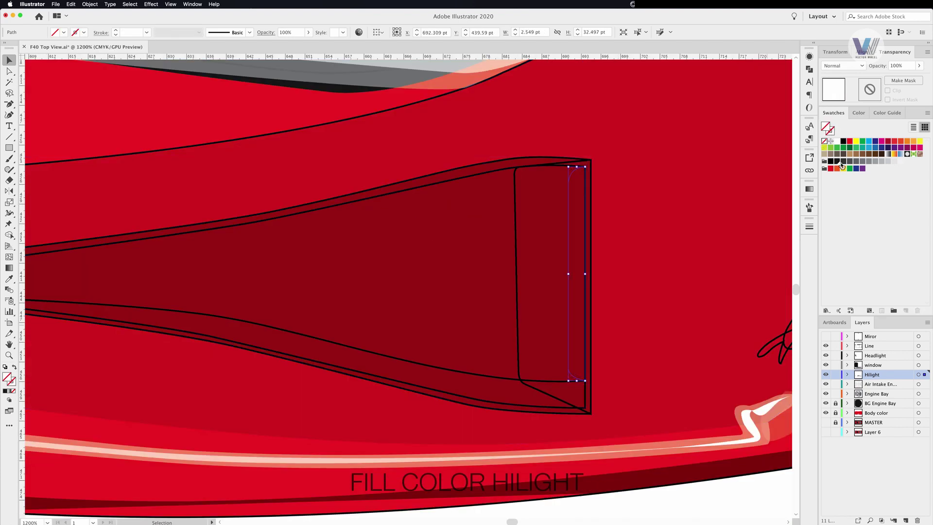
left_click(843, 66)
left_click(516, 239)
left_click(891, 163)
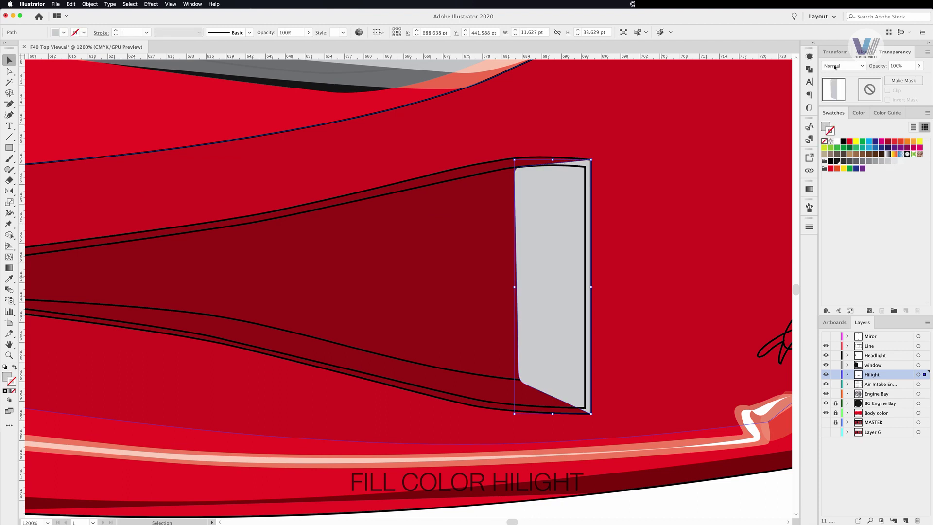
left_click(842, 66)
left_click(843, 89)
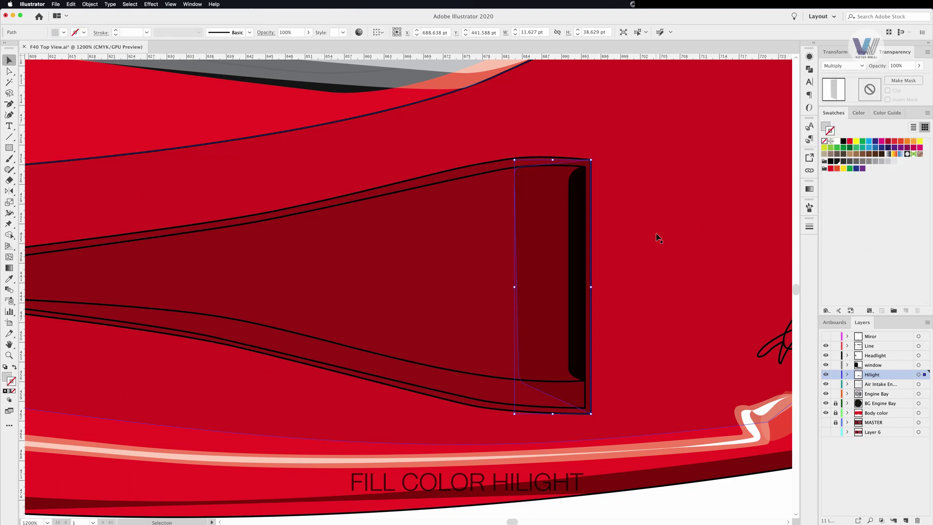
- Select the outer intake outline's corner anchor with the Pen tool, viewing outlines
left_click(544, 162)
left_click(8, 104)
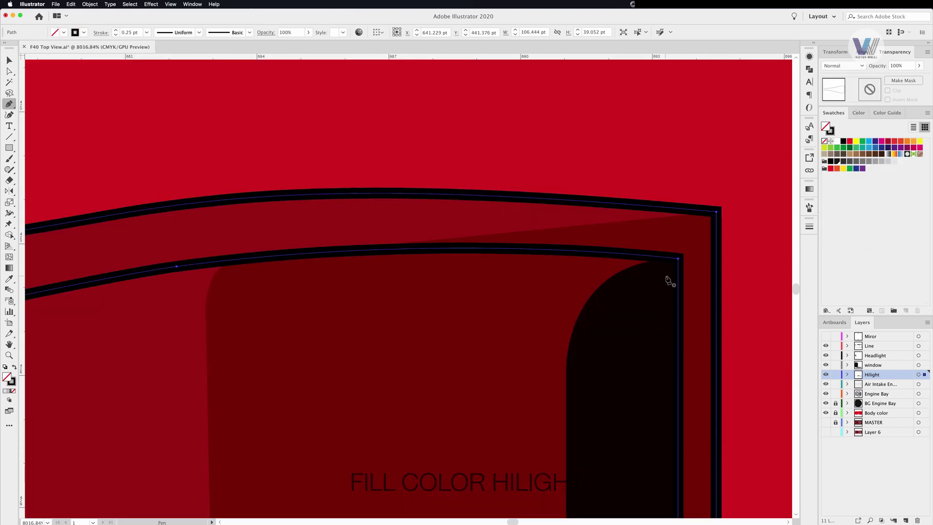
scroll(671, 277, "up", 5)
left_click(714, 213, "ctrl")
key("ctrl+y")
scroll(714, 213, "down", 5)
- Make the intake highlight stripe white with Multiply blending
key("ctrl+y")
key("v")
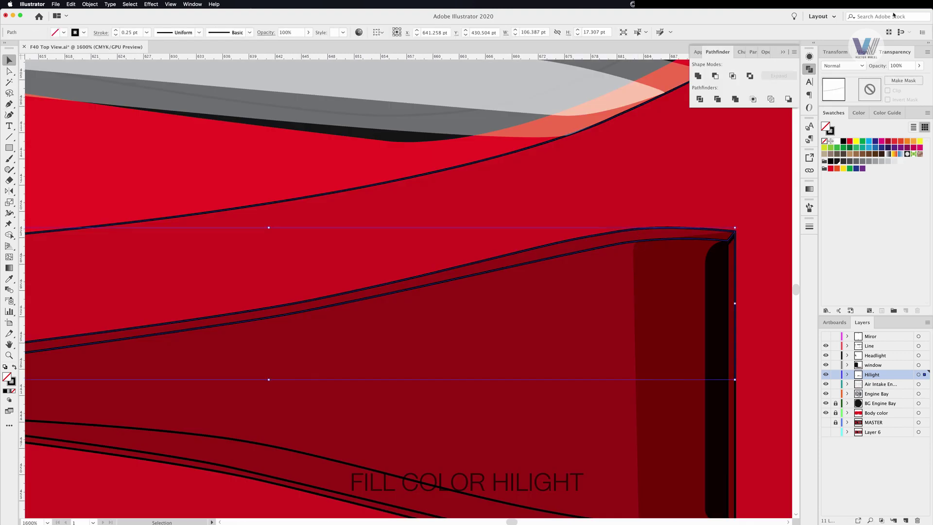
left_click(882, 161)
left_click(894, 160)
left_click(732, 248)
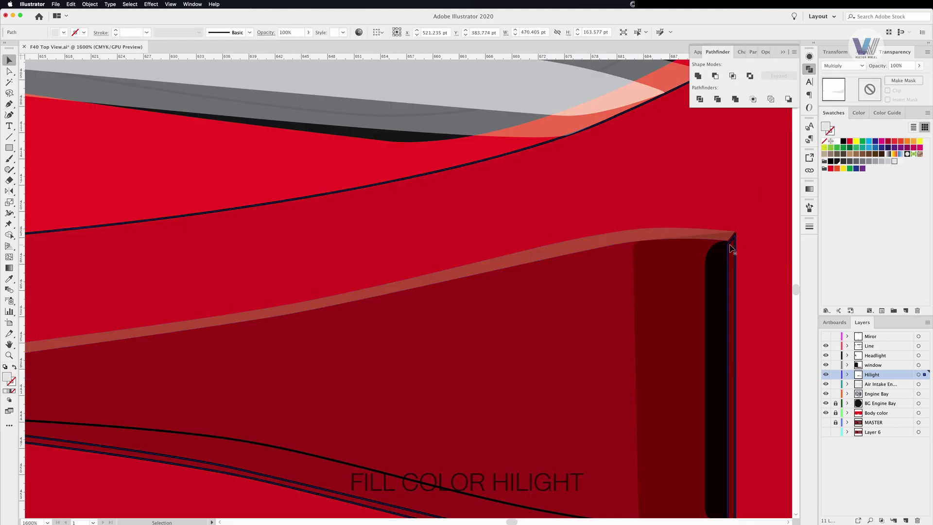
key("ctrl+minus")
left_click(506, 464)
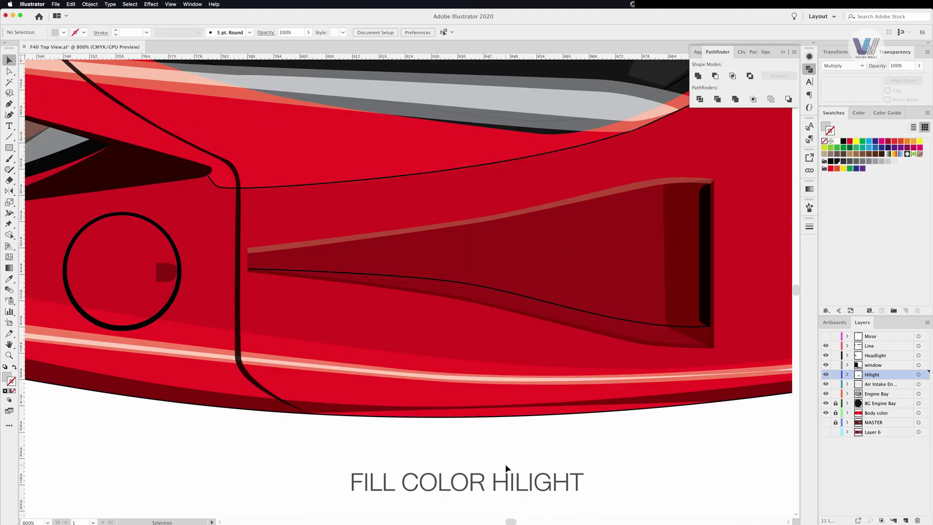
- Bend the curve along the intake's inner shadow upward and shift its middle point
scroll(469, 286, "right", 5)
scroll(486, 290, "down", 2)
left_click(335, 252)
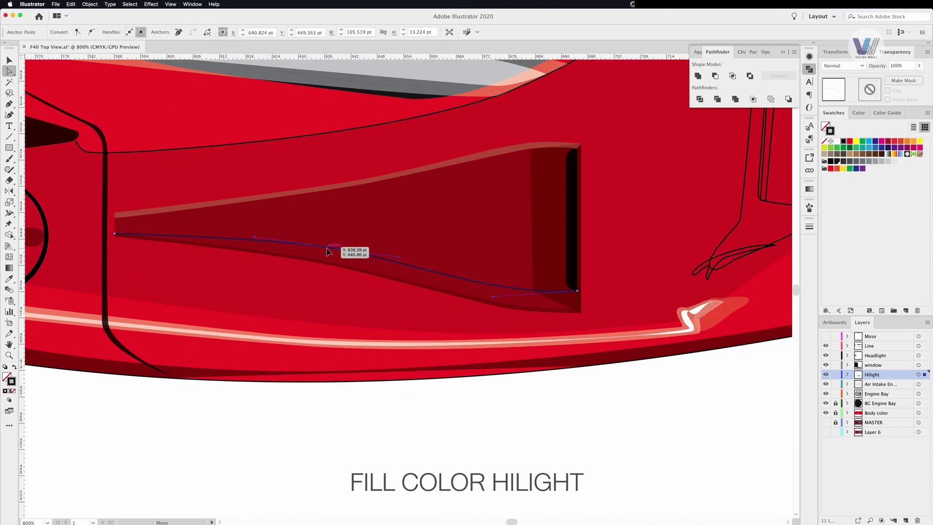
left_click_drag(576, 291, 577, 251)
left_click_drag(337, 249, 337, 223)
left_click_drag(217, 222, 205, 230)
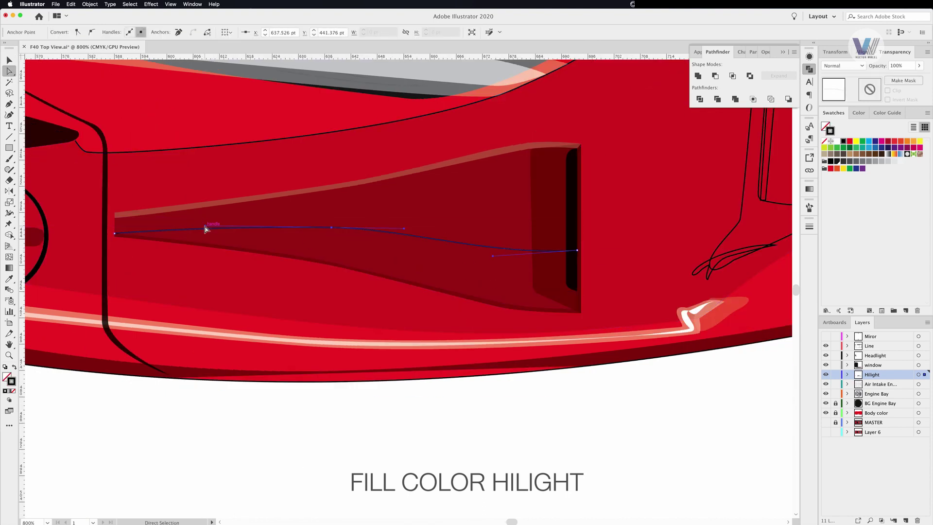
key("ctrl+y")
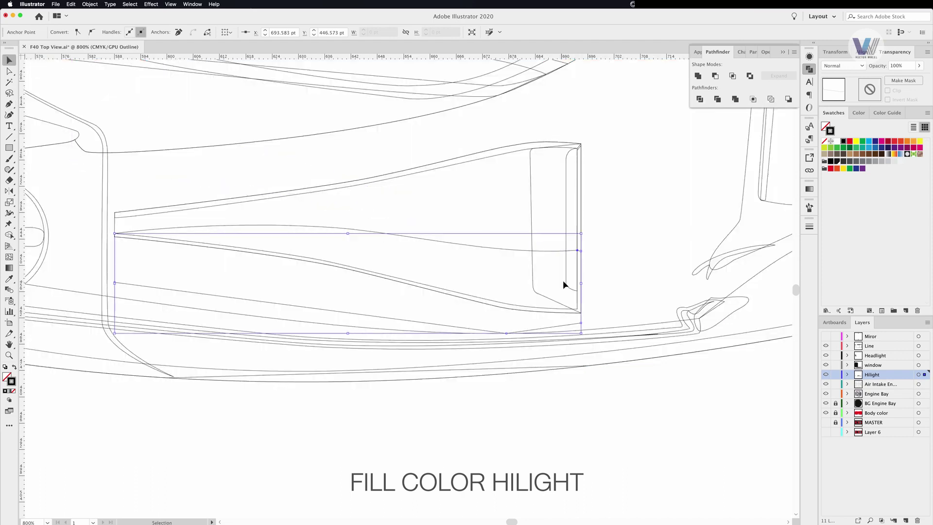
key("v")
scroll(567, 250, "up", 10)
key("ctrl+y")
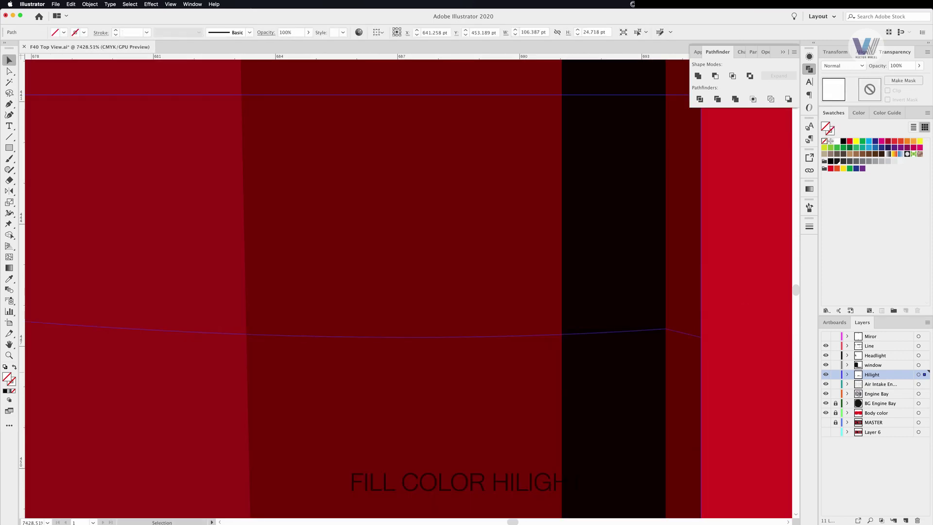
scroll(666, 264, "down", 10)
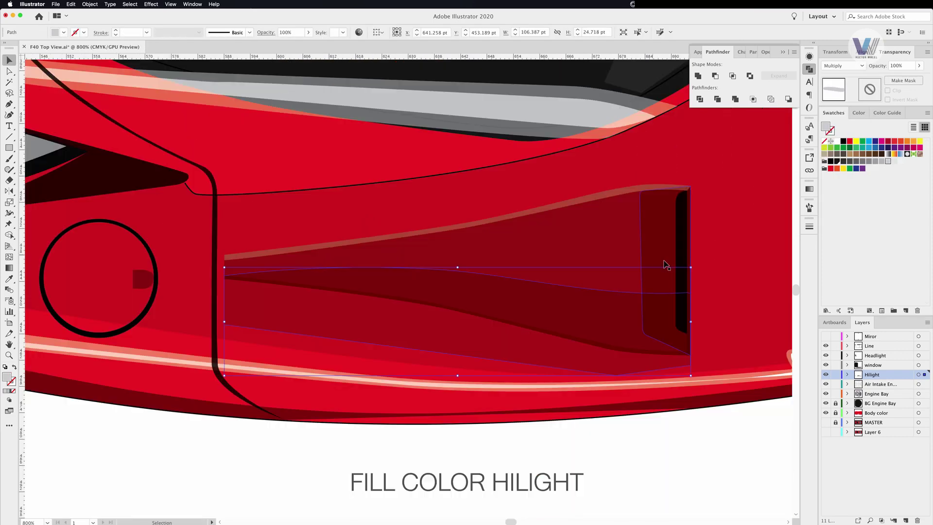
- Reshape the intake highlight stripe's right corner and lower edge
left_click(225, 269)
left_click(567, 296)
left_click(657, 194)
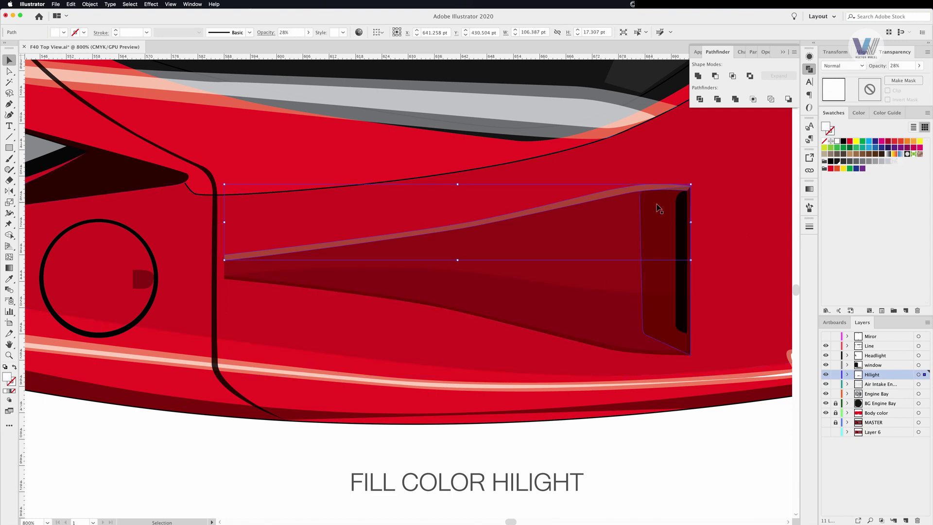
scroll(390, 284, "up", 5)
left_click_drag(551, 253, 511, 255)
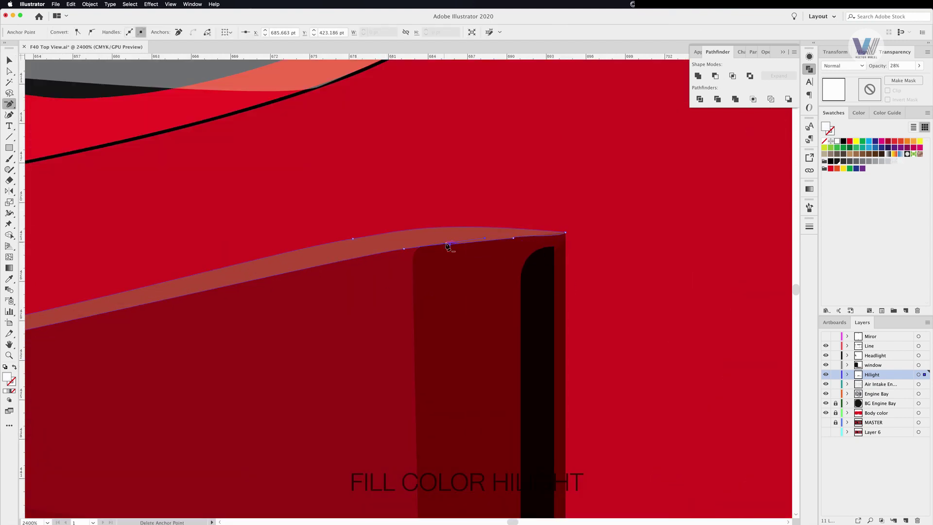
left_click_drag(393, 242, 513, 240)
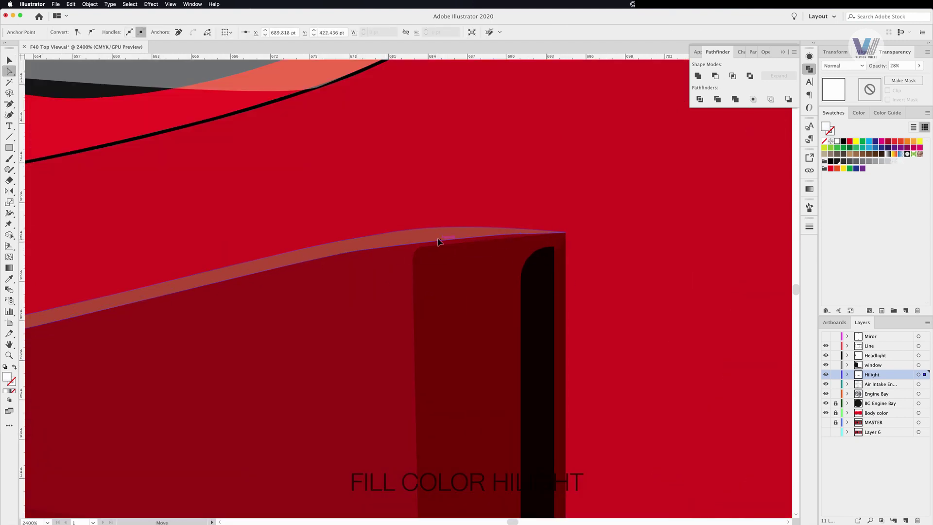
scroll(372, 284, "down", 2)
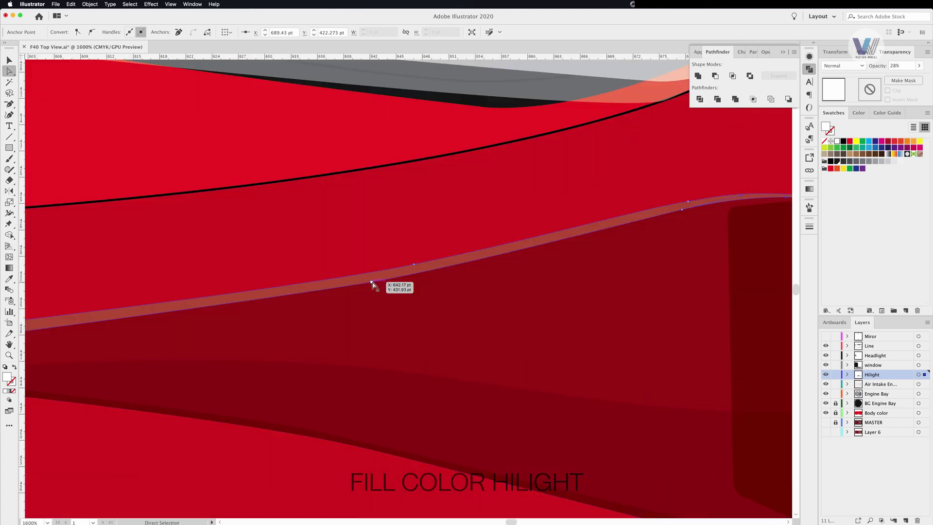
scroll(570, 240, "down", 3)
scroll(338, 340, "up", 10)
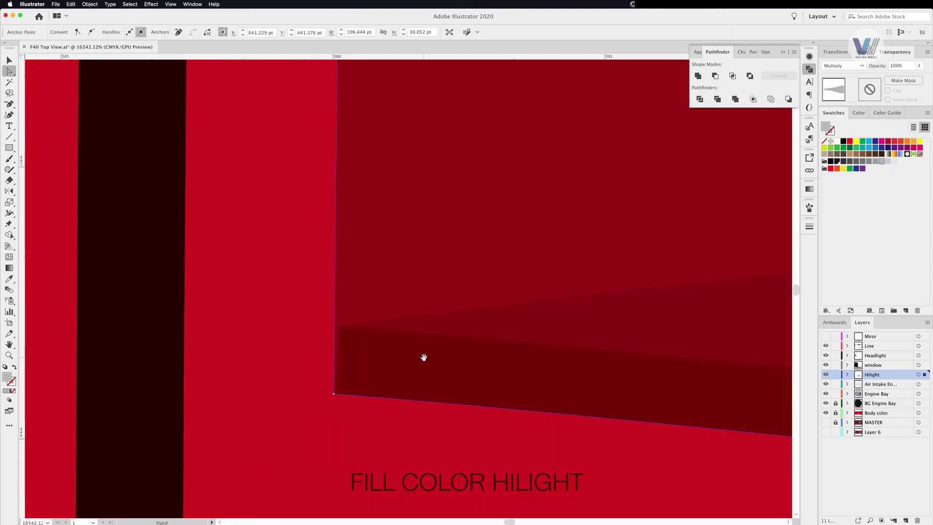
- Align the highlight stripe's left corner with the intake edge in Outline view
left_click(338, 332)
key("ctrl+y")
scroll(335, 397, "up", 5)
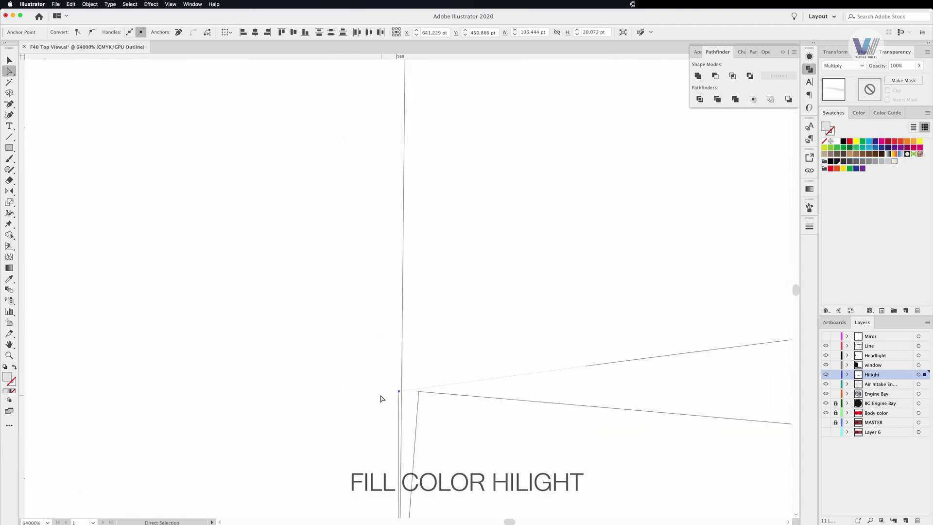
left_click_drag(335, 398, 404, 393)
scroll(552, 191, "down", 5)
key("ctrl+y")
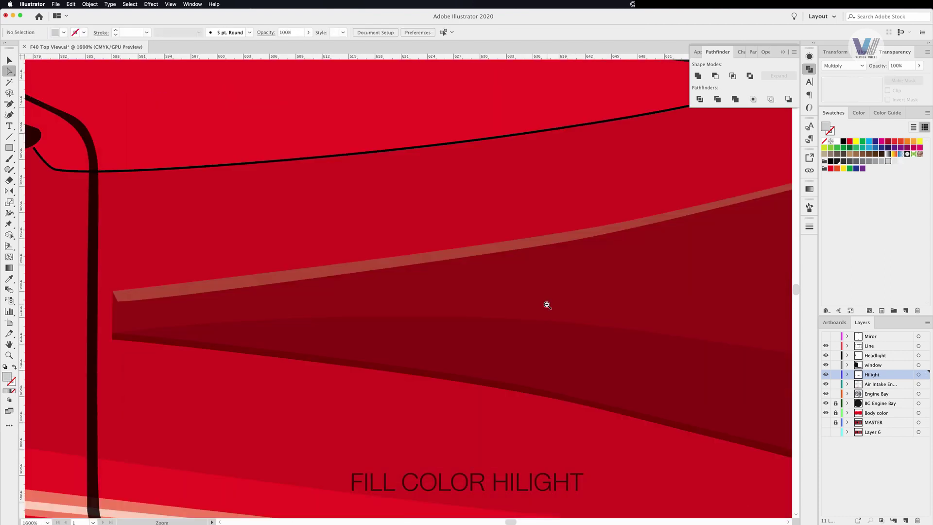
scroll(546, 306, "down", 5)
- Check the dark red intake shape and end slot, then fit the whole car in view
left_click(550, 342)
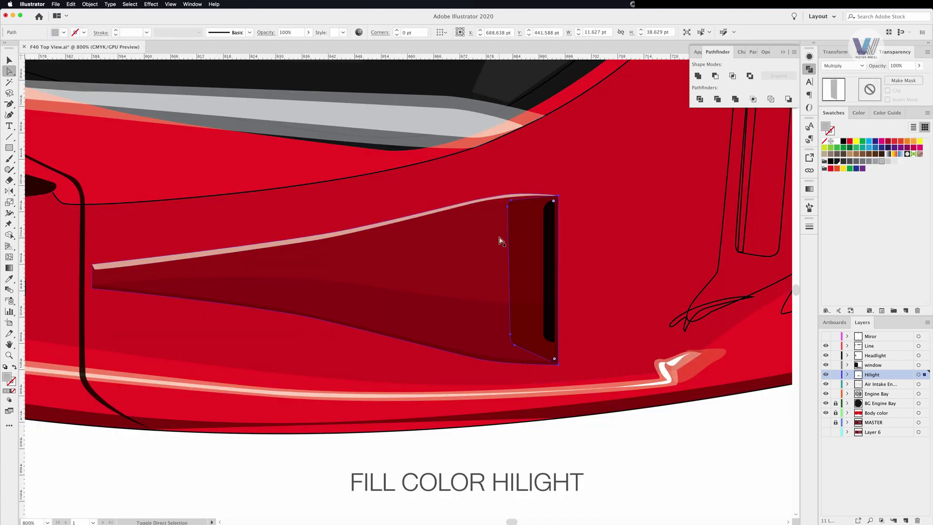
left_click(546, 250)
key("ctrl+shift+a")
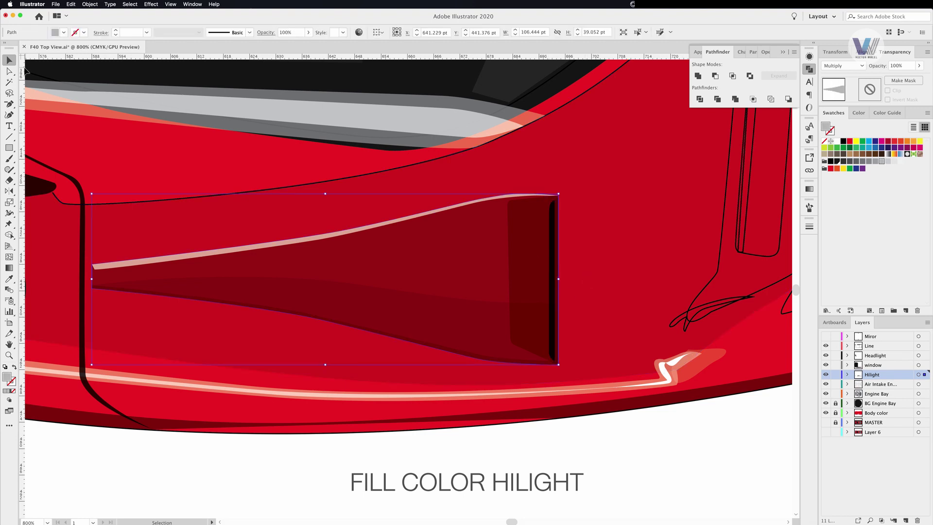
key("a")
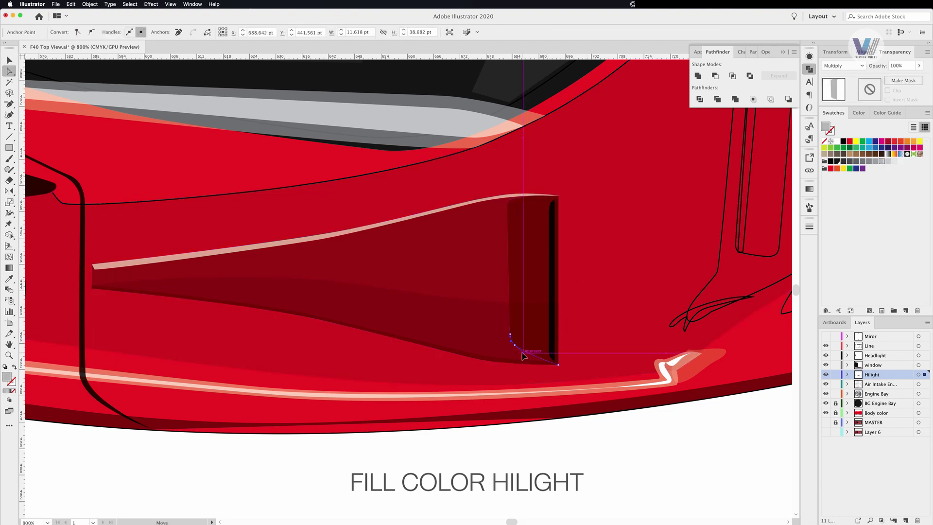
key("v")
key("ctrl+0")
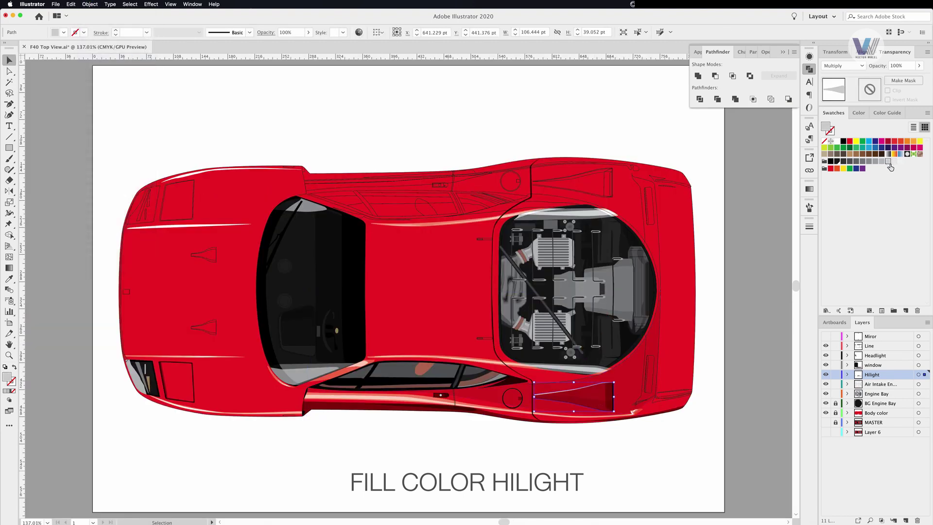
- Duplicate the lower side intake shading onto the car's opposite side
left_click(608, 396)
key("ctrl+shift+a")
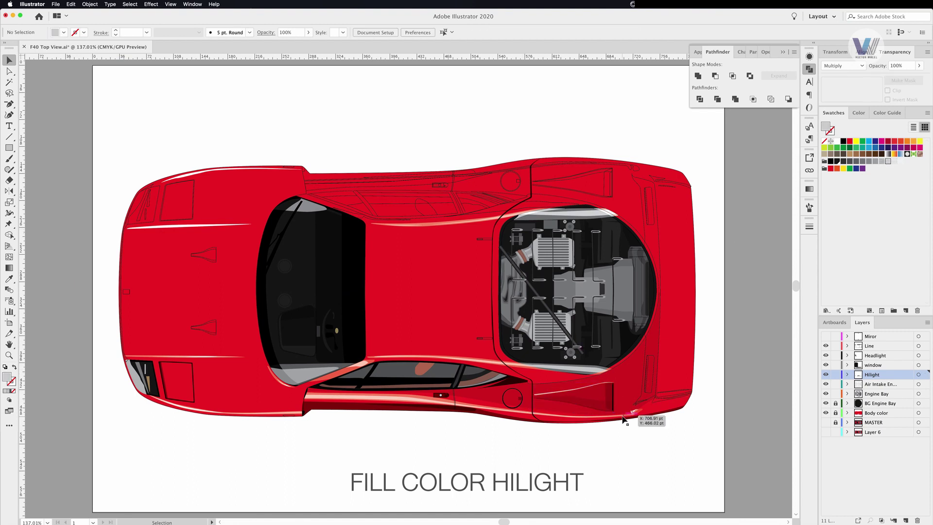
left_click(572, 391)
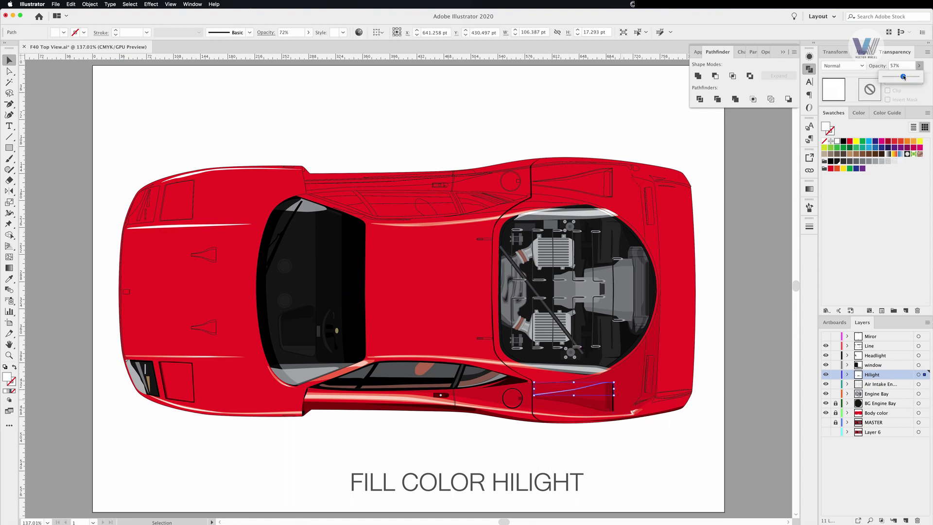
left_click_drag(571, 393, 572, 141)
scroll(577, 195, "up", 3)
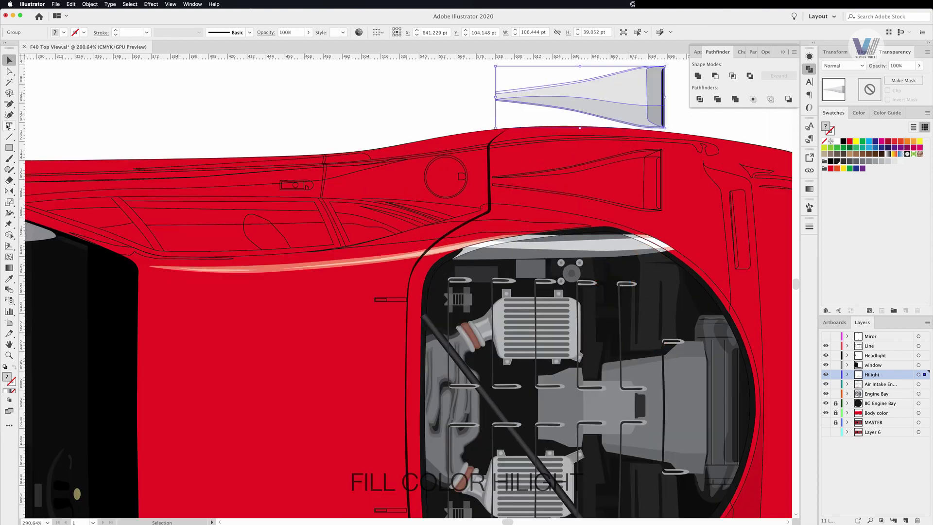
left_click(661, 171)
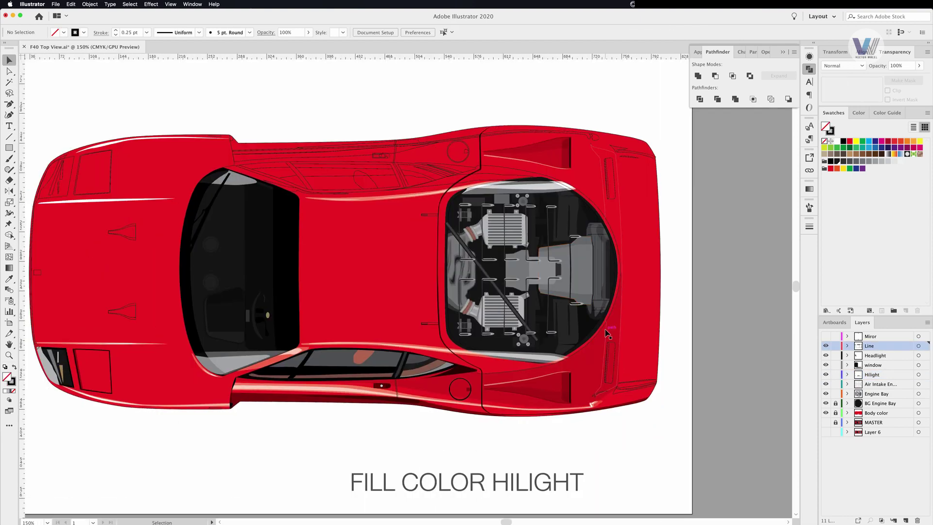
- Give the thin sliver on the rear vent's left edge a dark, multiply-blended fill
left_click(608, 334)
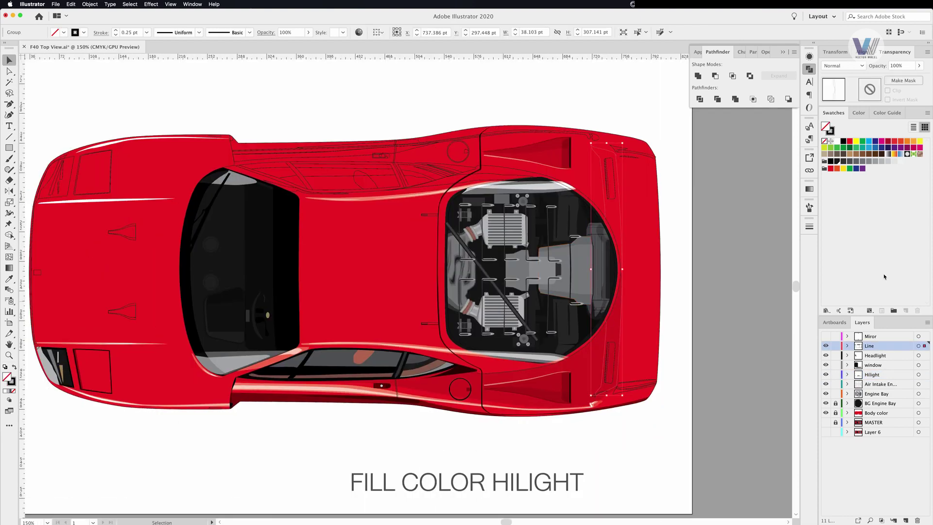
left_click(834, 148)
left_click(637, 314)
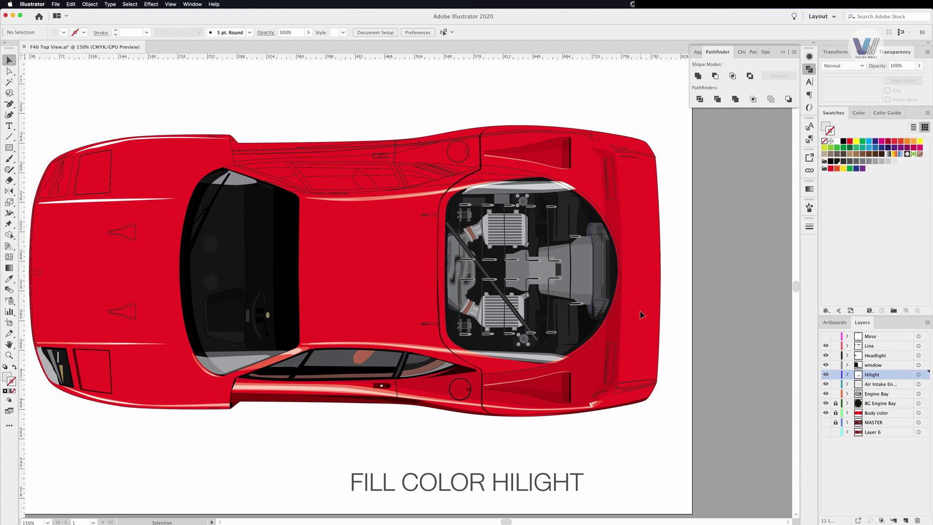
left_click(611, 362)
scroll(632, 378, "up", 5)
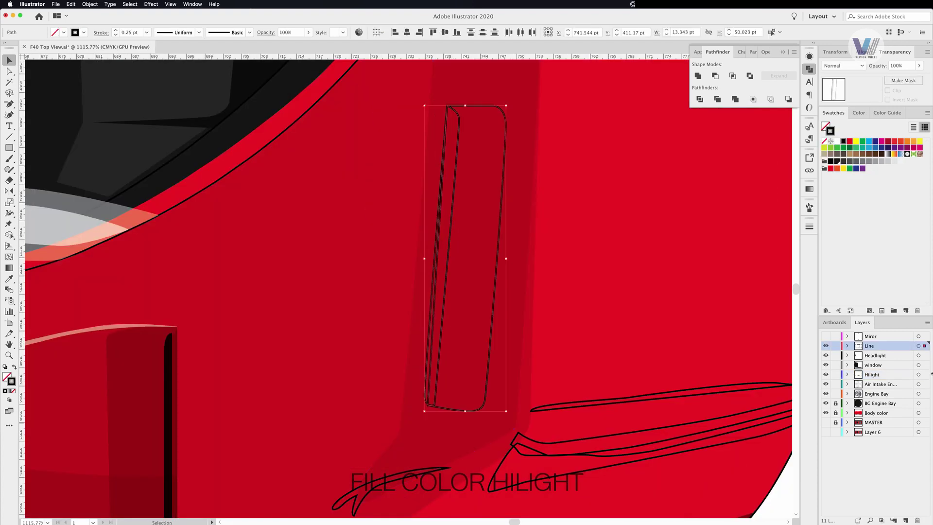
left_click(444, 183)
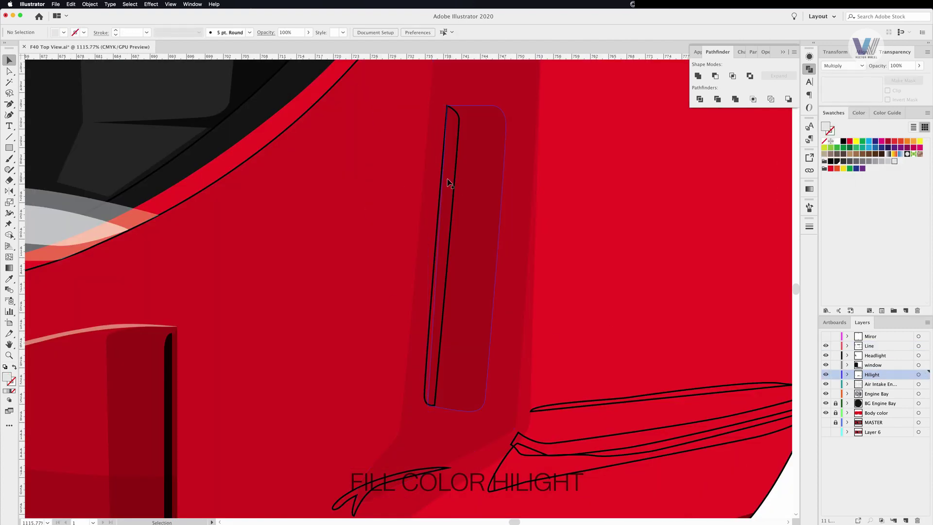
key("shift+x")
left_click(870, 164)
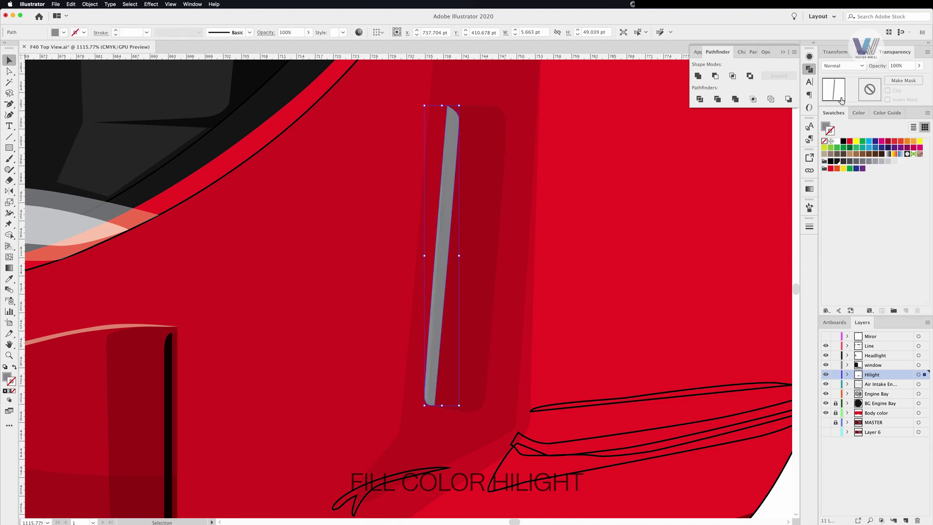
left_click(842, 65)
left_click(839, 89)
left_click(842, 163)
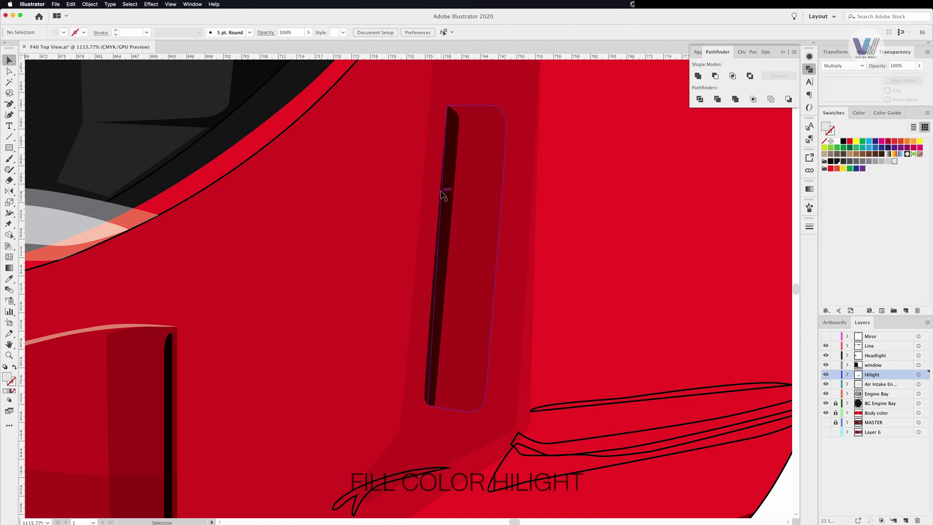
- Adjust the dark sliver's lower corner point with Direct Selection
left_click(479, 320, "shift")
scroll(381, 272, "up", 5)
key("a")
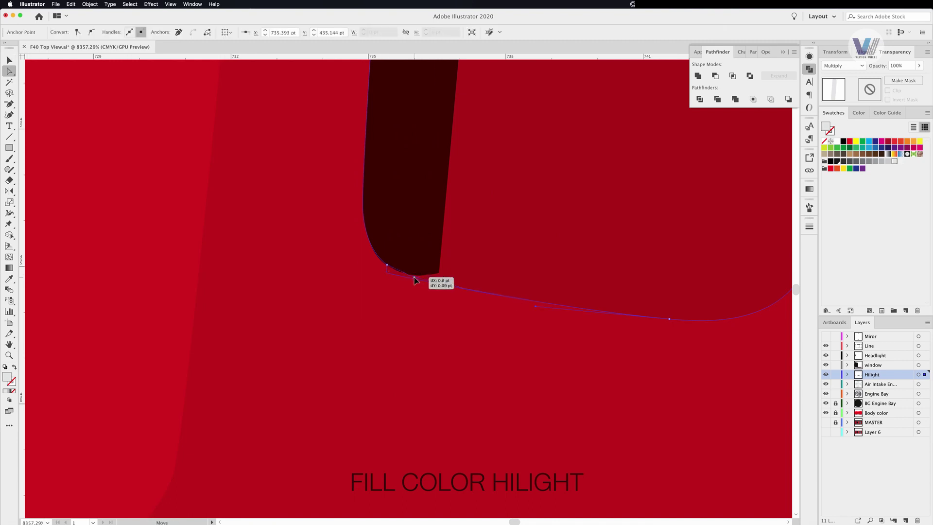
left_click(417, 275)
left_click(296, 323)
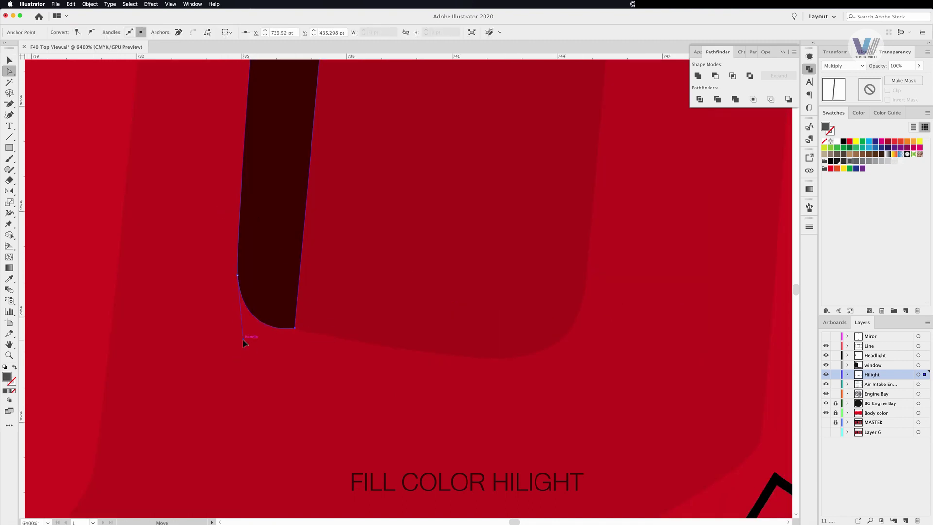
left_click(345, 241)
scroll(494, 256, "down", 3)
left_click(487, 285)
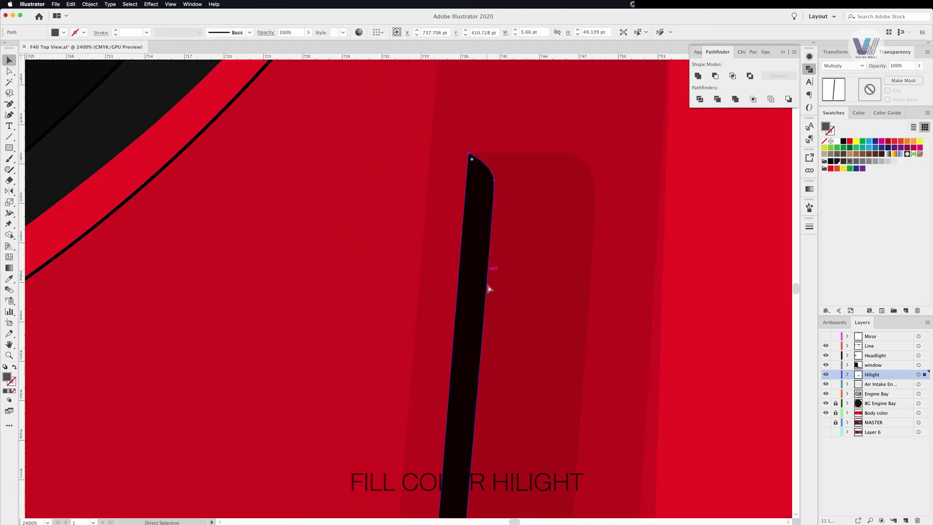
scroll(491, 292, "down", 10)
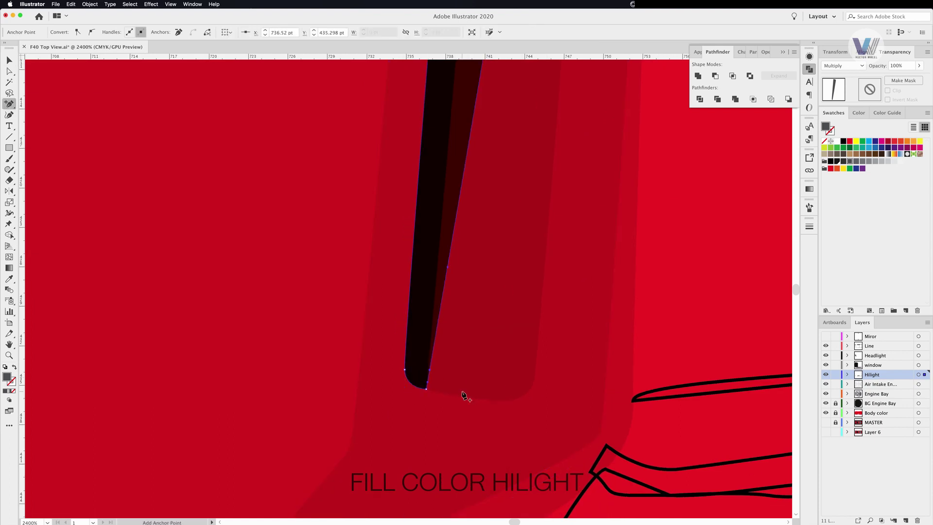
left_click_drag(479, 401, 478, 401)
key("shift+c")
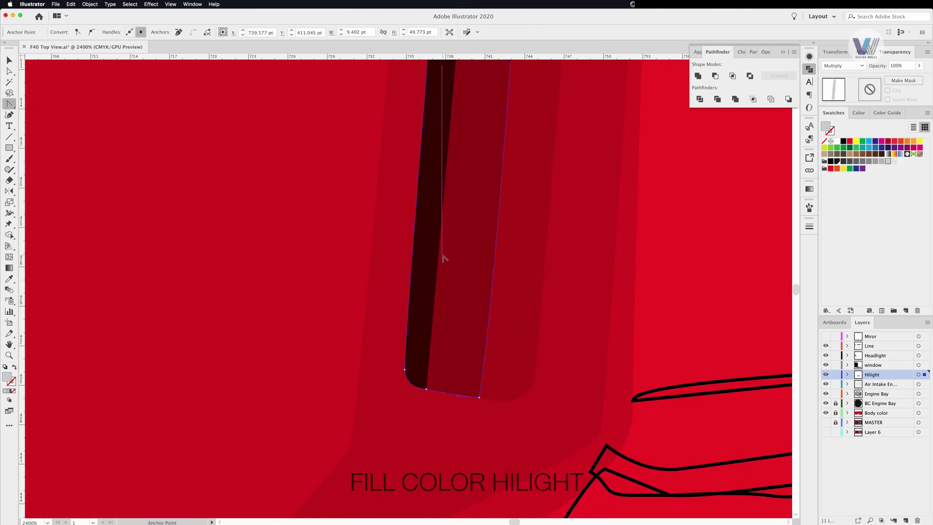
key("super+minus")
key("super+minus")
- Draw a small curved highlight shape at the top of the intake recess
key("p")
scroll(560, 103, "up", 5)
left_click(522, 154)
left_click(621, 156)
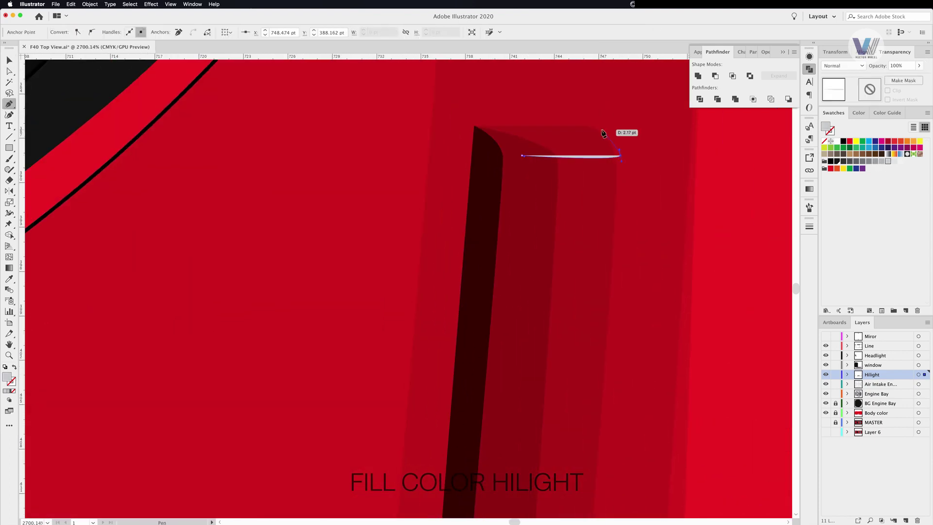
left_click(602, 130)
left_click(583, 129)
key("v")
left_click(607, 141)
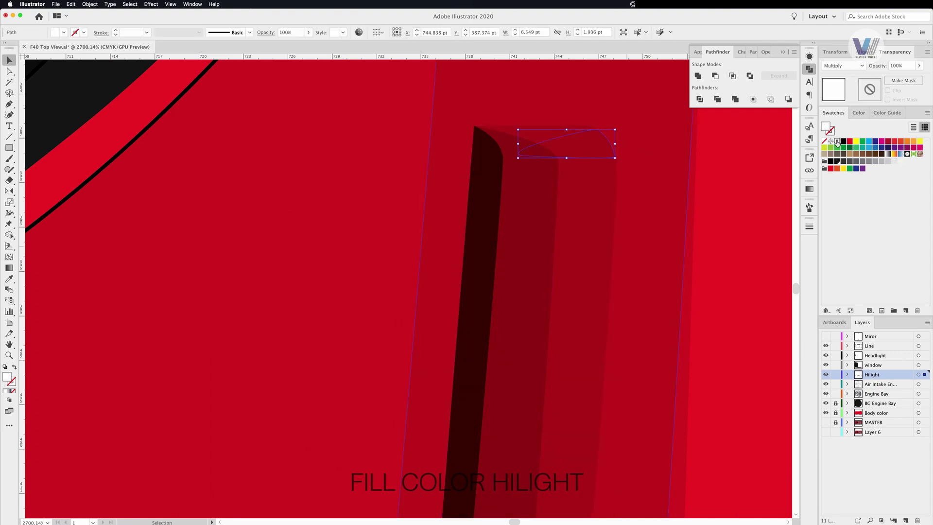
- Check the new intake highlight and the vent paths with Direct Selection
key("super+0")
scroll(644, 386, "up", 10)
left_click(627, 333)
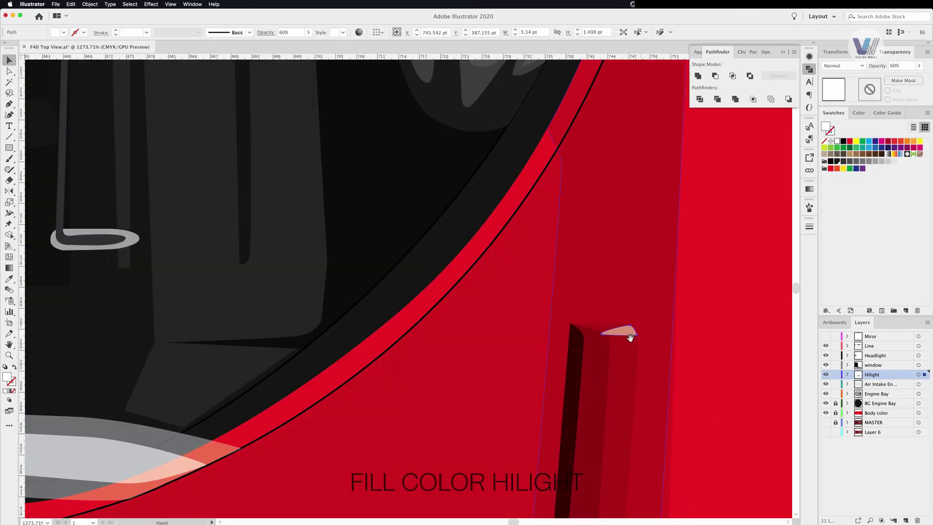
scroll(486, 340, "down", 5)
scroll(486, 340, "up", 3)
key("a")
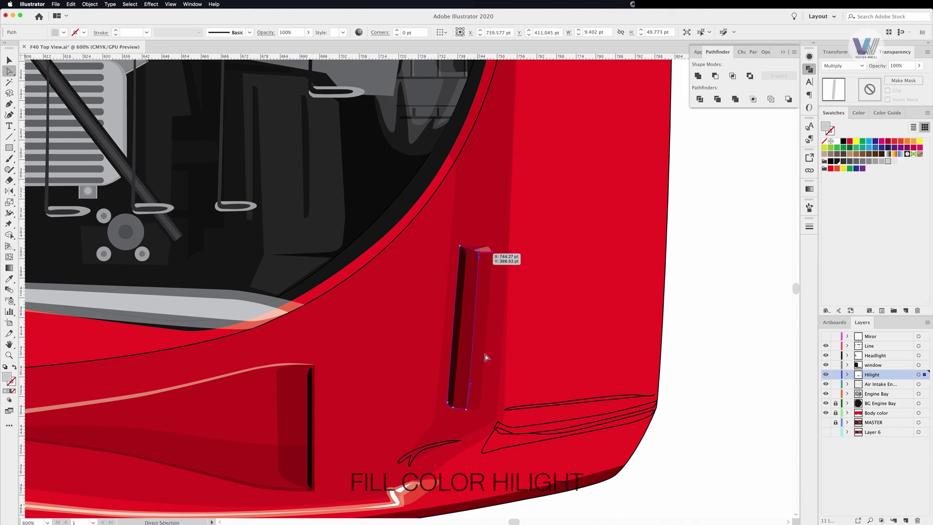
left_click(481, 357)
left_click(600, 351)
left_click(489, 297)
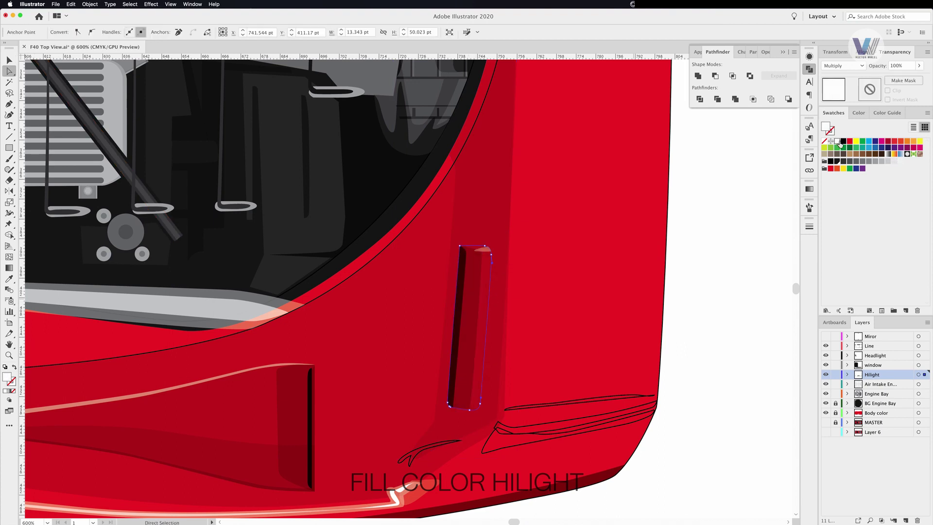
left_click(639, 281)
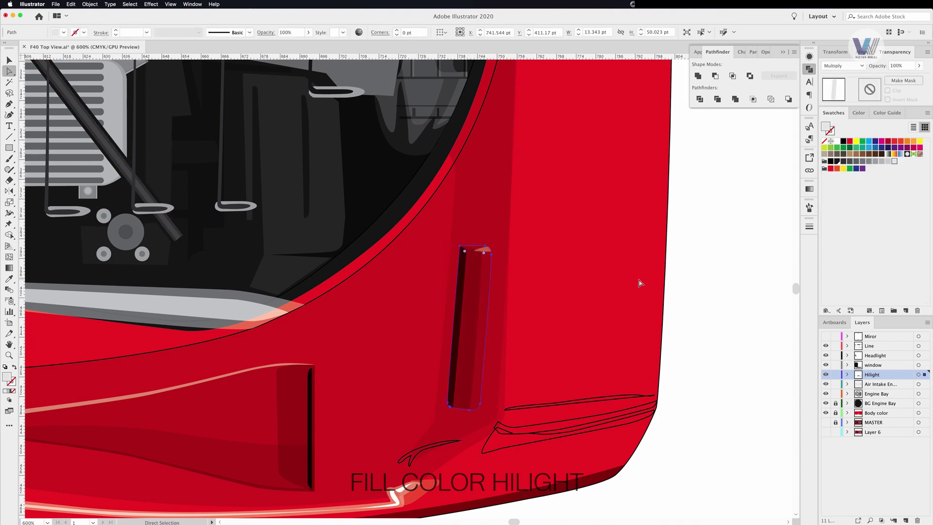
- Fill the thin highlight strip along the body edge with light grey
scroll(640, 281, "down", 2)
left_click(553, 262)
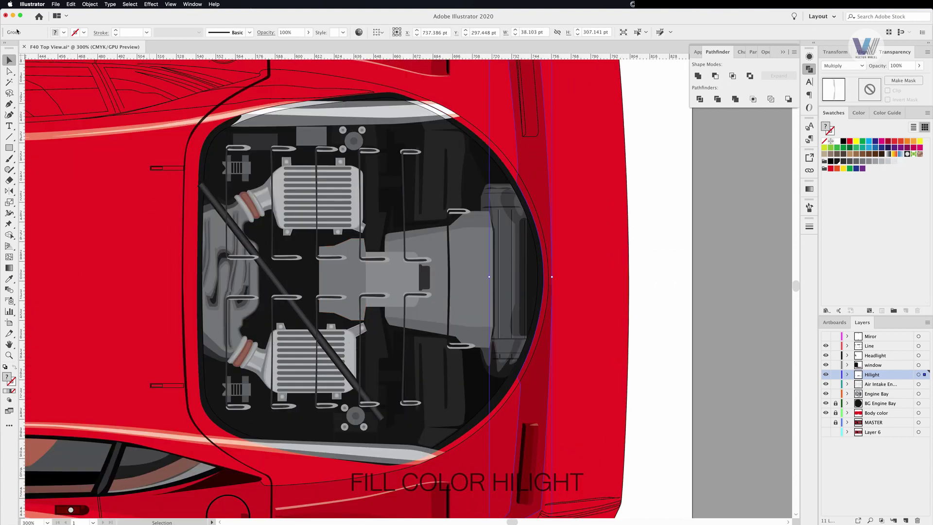
left_click(891, 162)
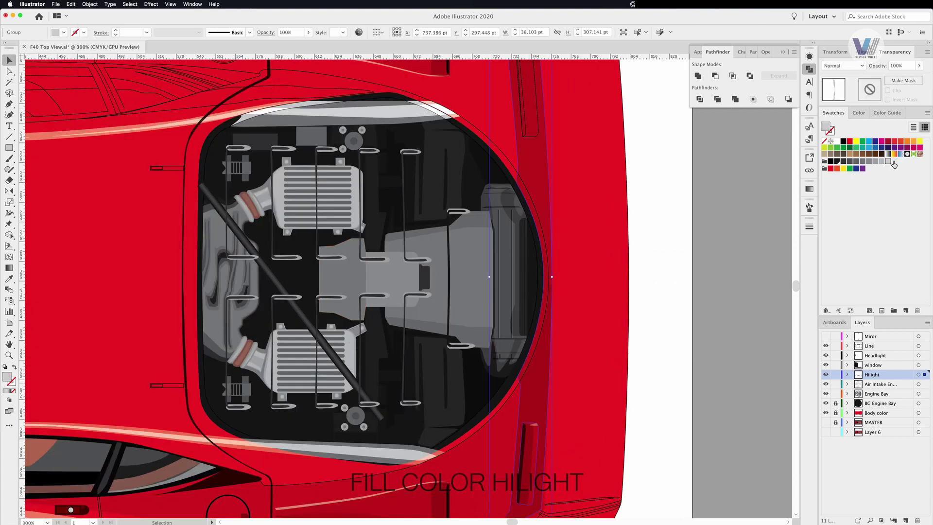
scroll(684, 275, "down", 5)
scroll(637, 311, "up", 5)
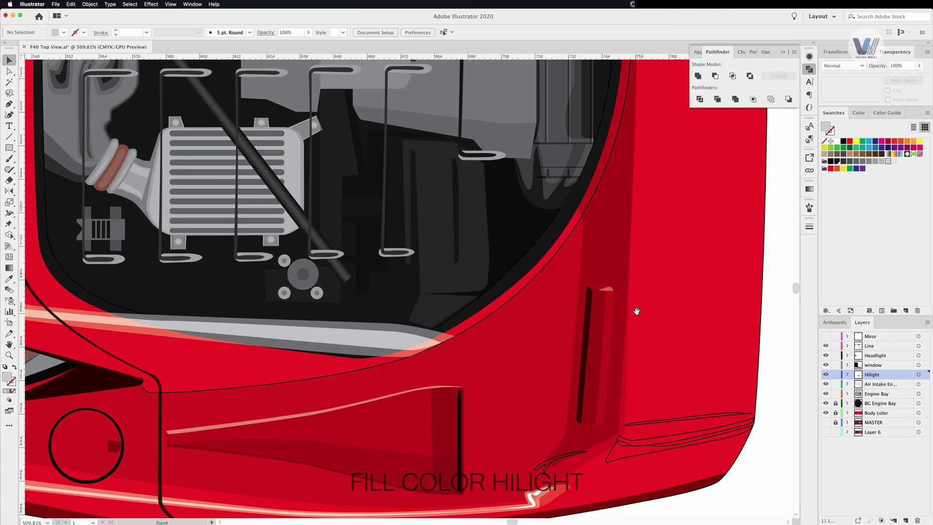
- Paste a copy of the highlight onto the opposite intake's top
left_click(592, 411)
scroll(605, 316, "down", 5)
scroll(590, 354, "up", 5)
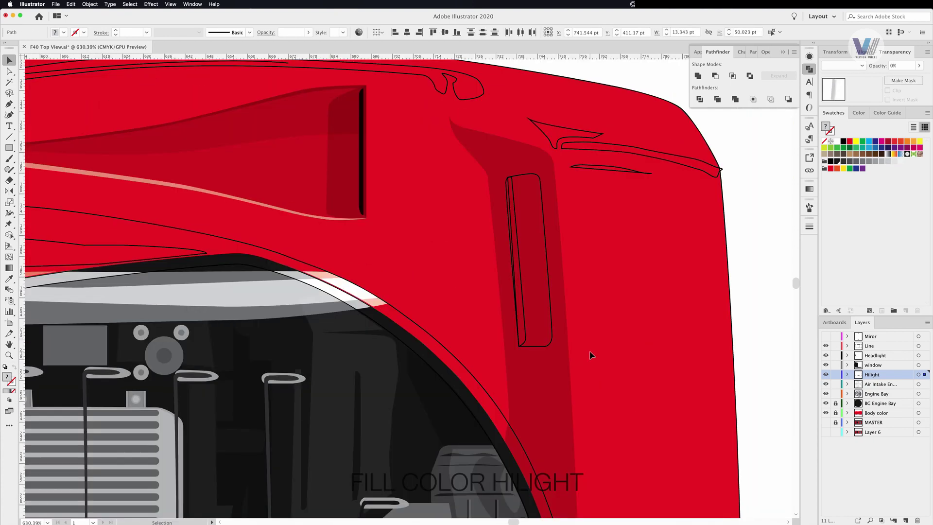
key("ctrl+v")
left_click_drag(540, 271, 541, 271)
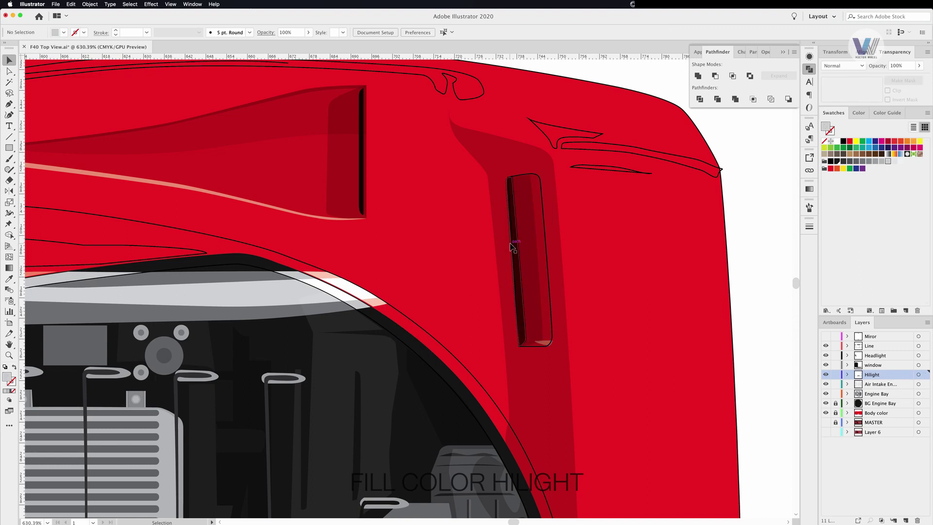
left_click(549, 342)
left_click(494, 283)
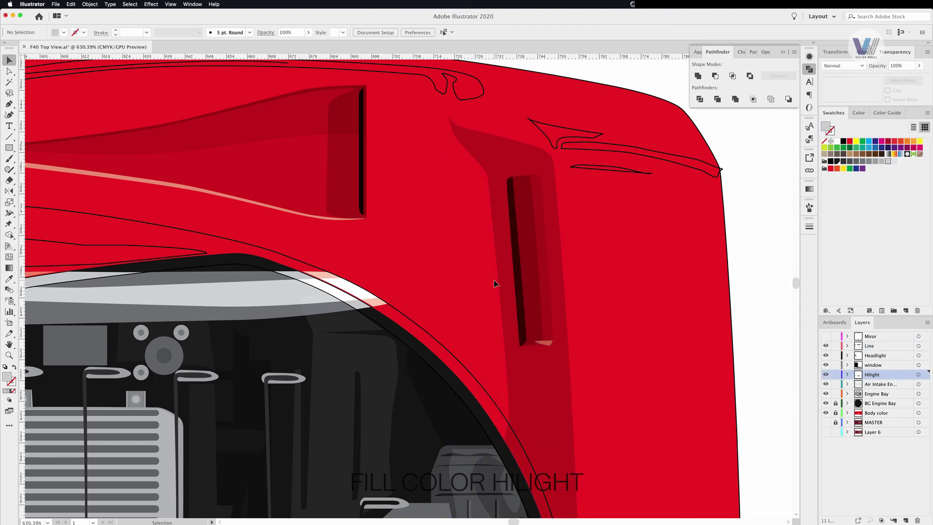
- Draw a curved highlight at the top of the opposite recess
key("p")
scroll(534, 179, "up", 5)
left_click_drag(555, 161, 542, 164)
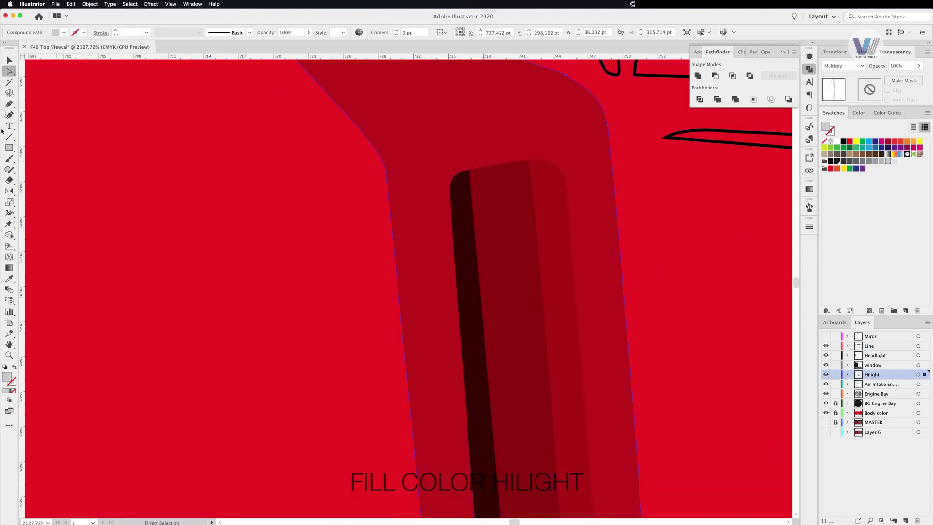
left_click(503, 185)
left_click(568, 157)
key("v")
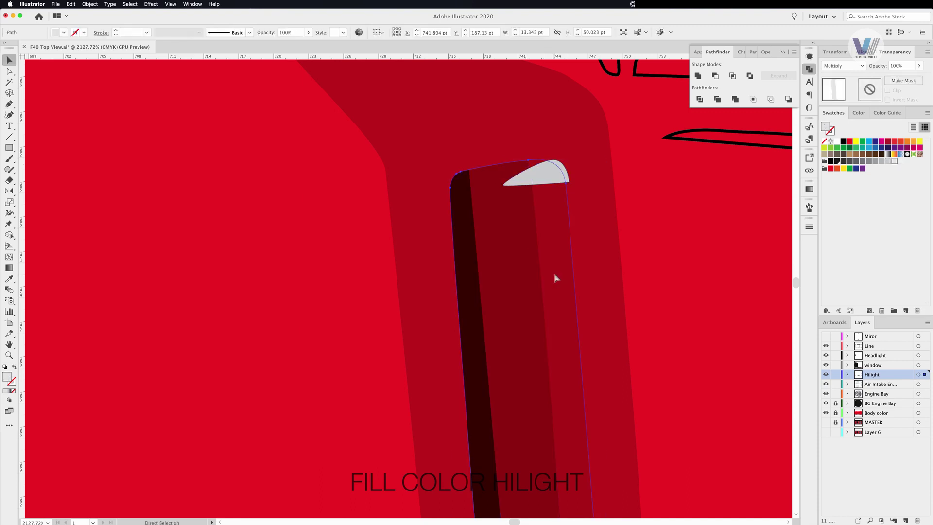
left_click(556, 275, "shift")
- Clip the new highlight to the dark-red recess outline with Pathfinder Intersect
left_click(735, 80)
left_click(410, 165)
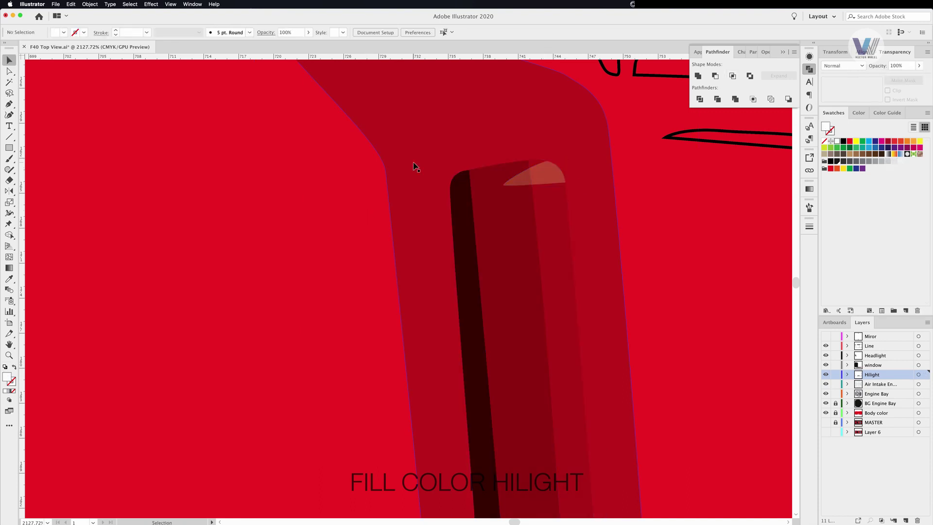
key("ctrl+0")
left_click(705, 255)
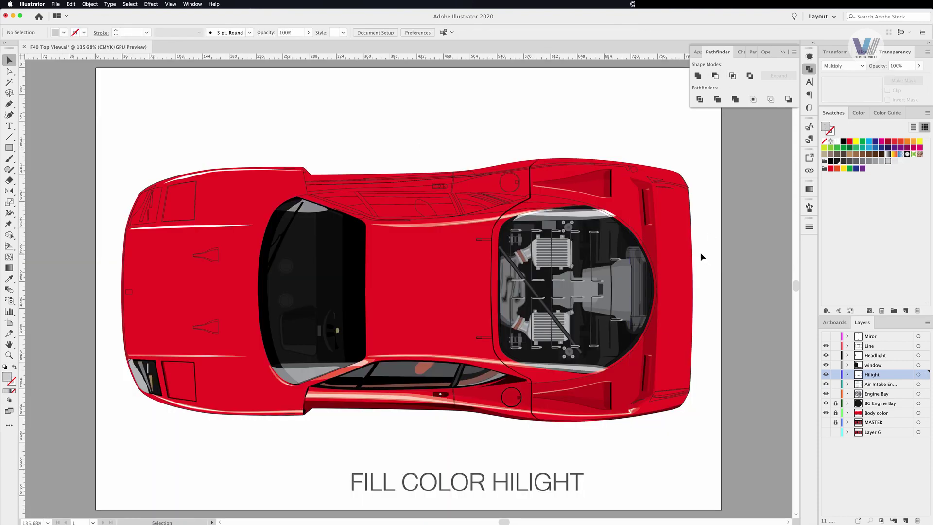
- Draw a white highlight strip beside the rear side intake, then select its path for point editing
scroll(642, 180, "up", 5)
left_click(704, 179, "ctrl")
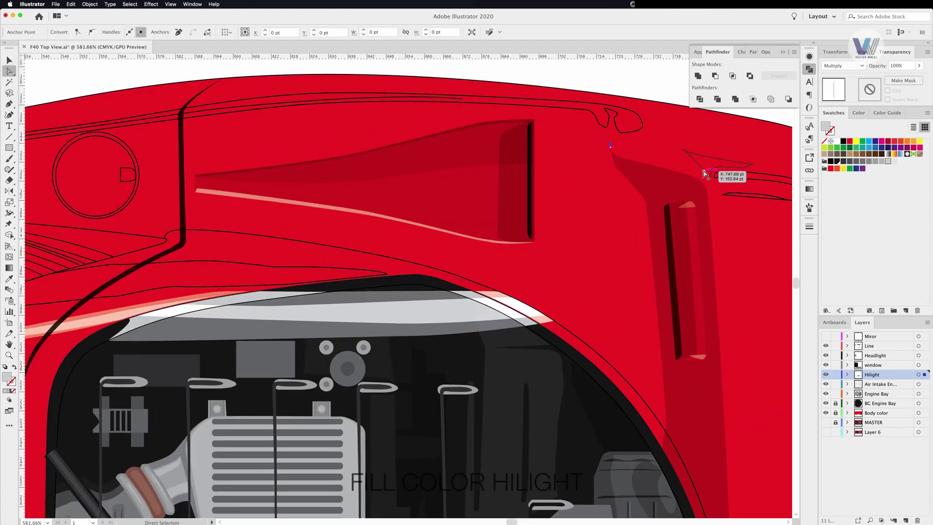
left_click(637, 158)
scroll(632, 195, "down", 3)
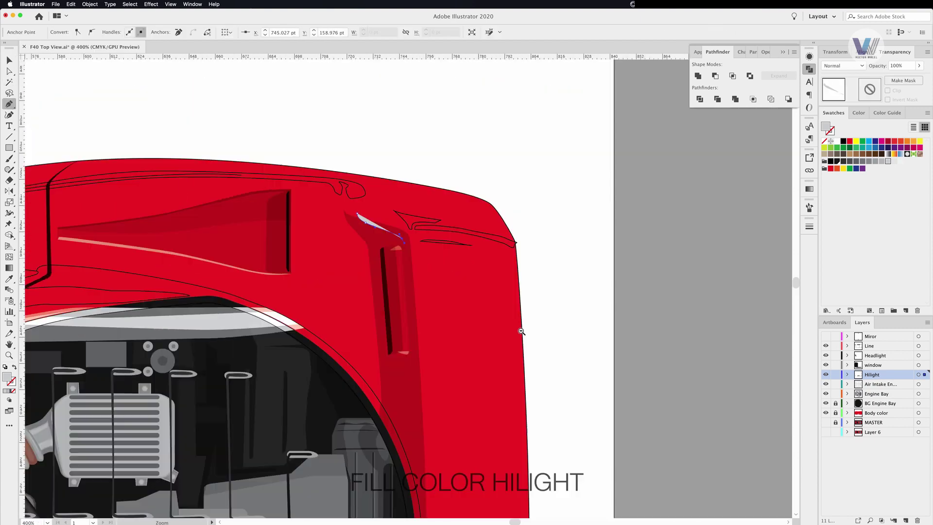
scroll(617, 243, "down", 5)
scroll(615, 298, "up", 2)
left_click(615, 298)
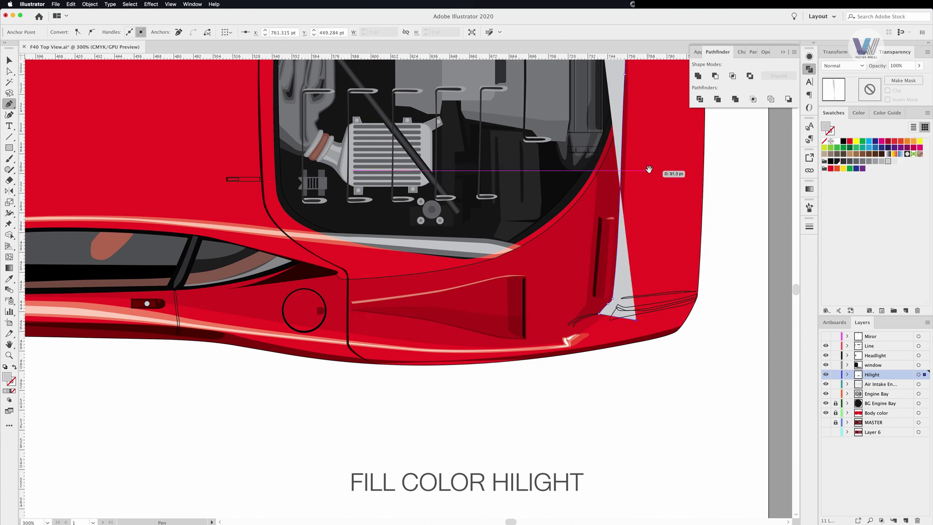
scroll(650, 167, "up", 5)
left_click(567, 177, "ctrl")
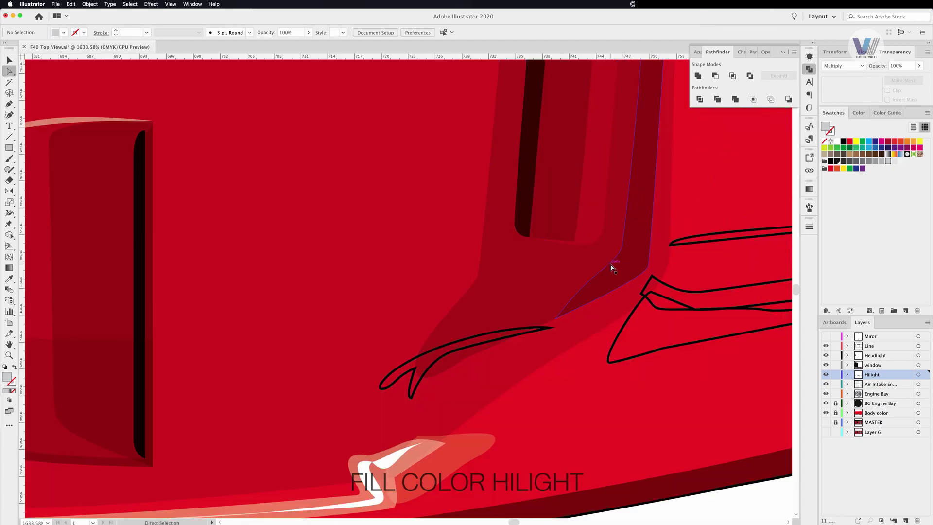
left_click(611, 268)
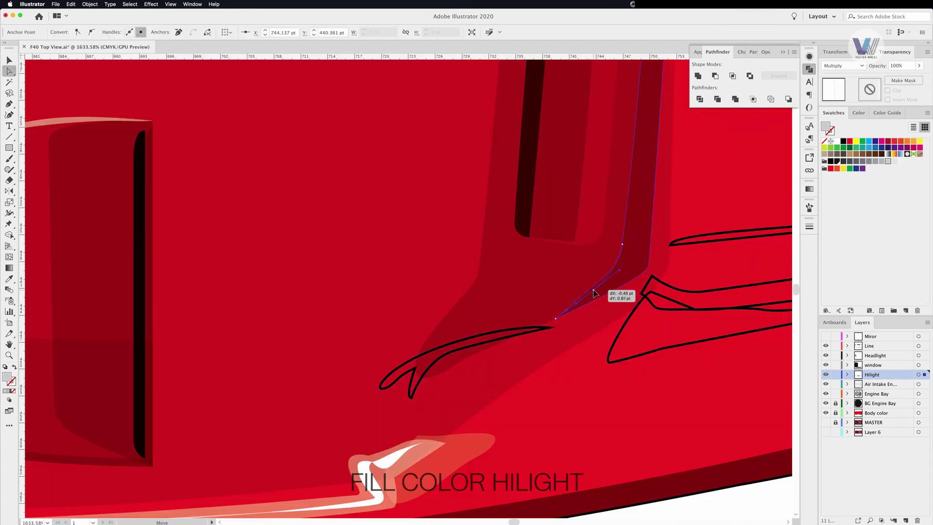
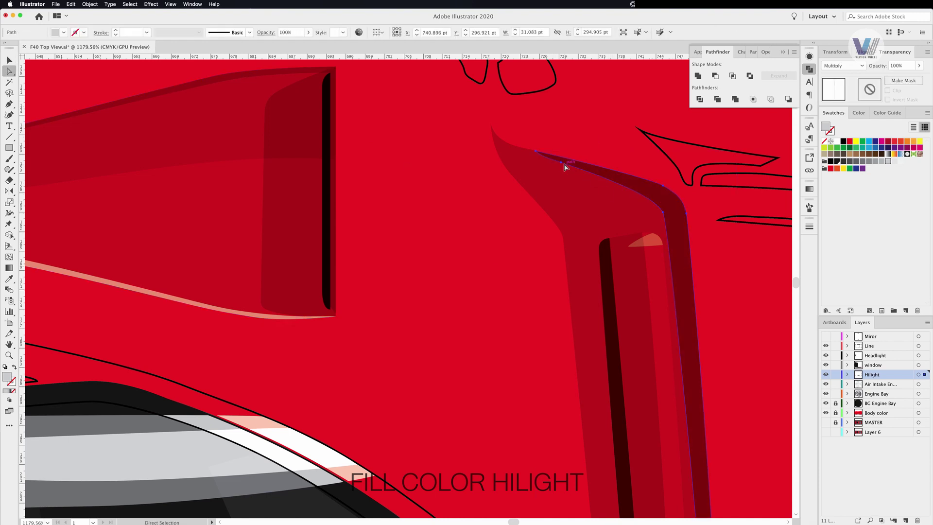
- Adjust the top edge of the dark strip on the rear fender
left_click(672, 208)
left_click_drag(562, 165, 571, 165)
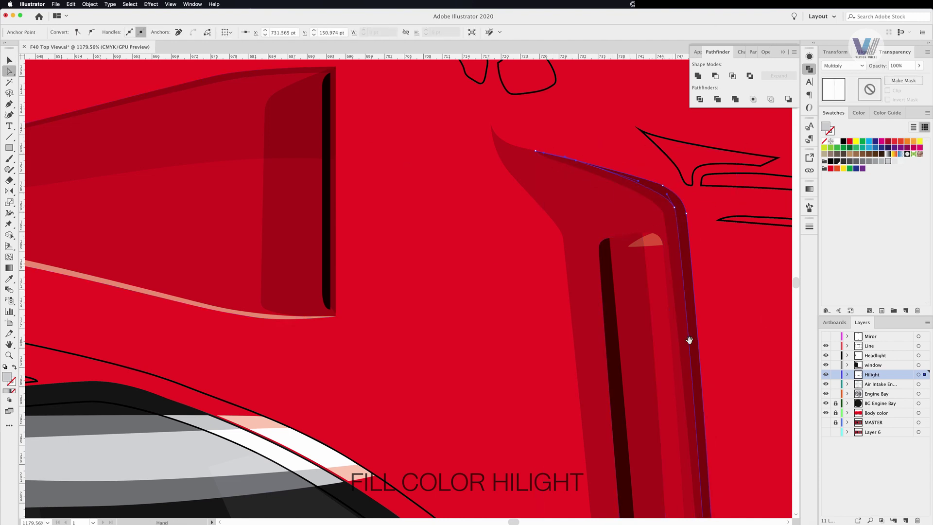
scroll(690, 341, "down", 5)
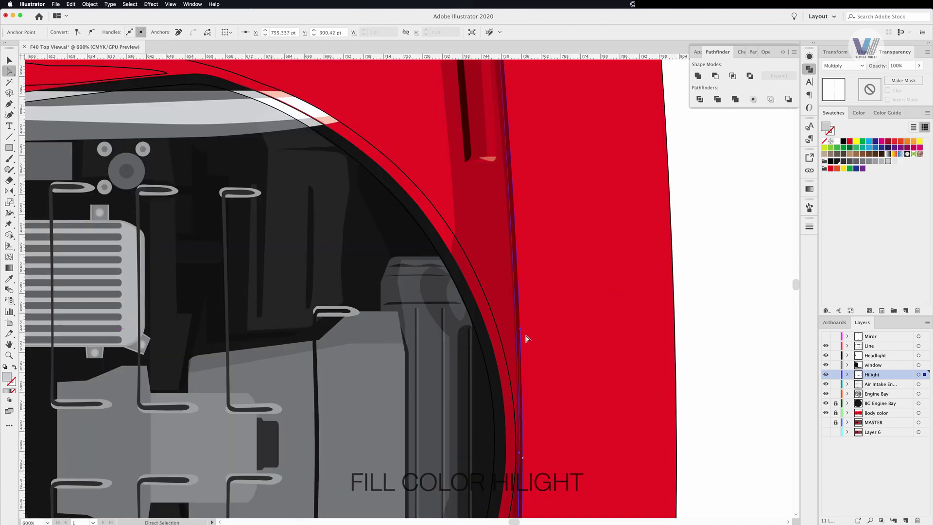
scroll(527, 339, "down", 5)
scroll(492, 336, "up", 3)
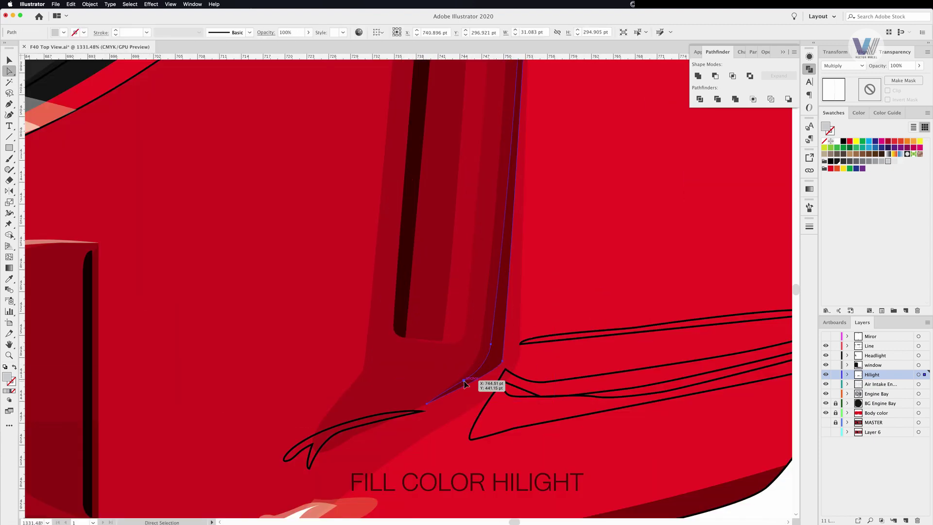
scroll(485, 175, "down", 5)
scroll(433, 319, "up", 3)
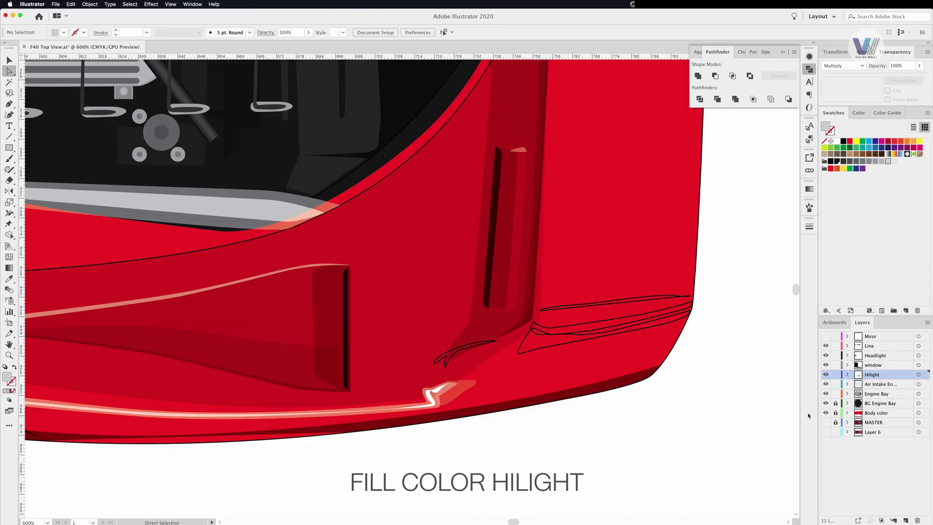
scroll(809, 416, "down", 2)
- Check an anchor on the body highlight path, then fit the whole car in view
left_click(734, 392)
scroll(521, 340, "up", 3)
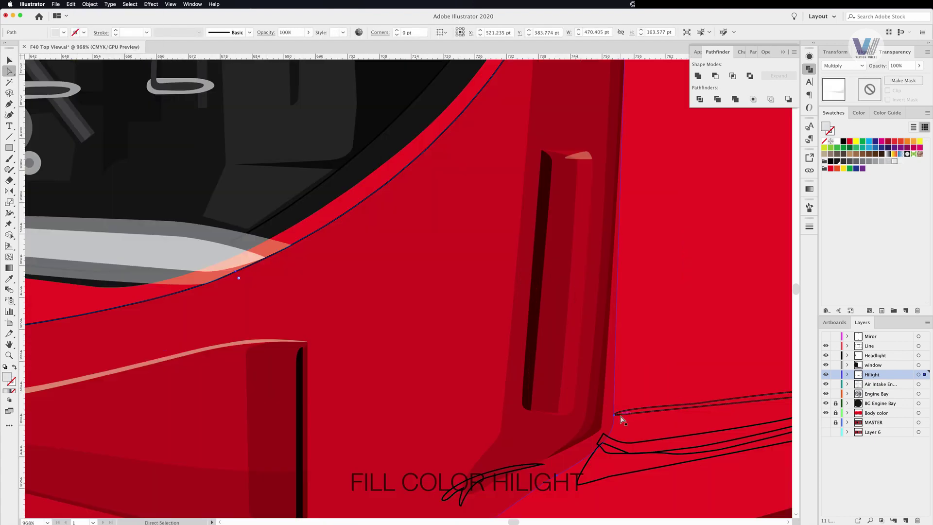
left_click(622, 419)
scroll(604, 364, "down", 3)
scroll(505, 434, "up", 2)
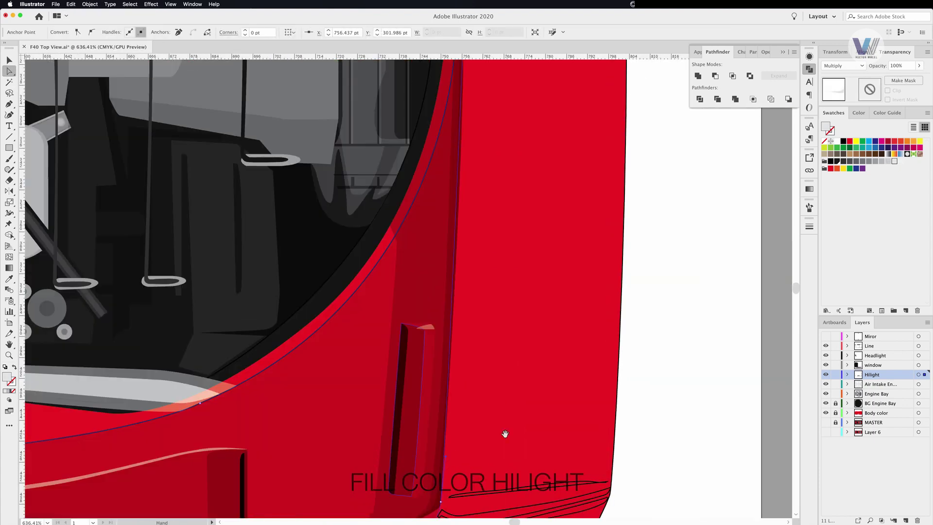
left_click(689, 469)
key("ctrl+0")
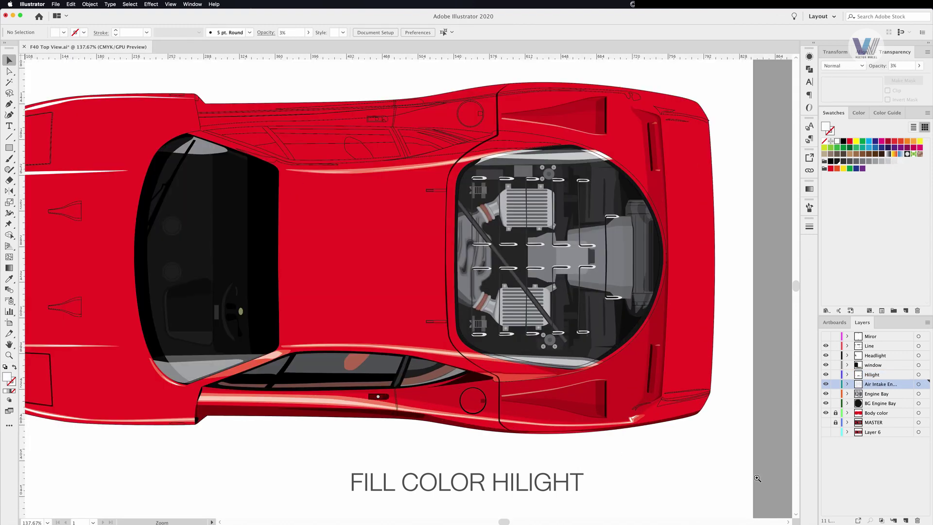
scroll(681, 392, "up", 5)
- Remove the outline from the top rear-corner highlight line so it shows white
left_click(483, 407)
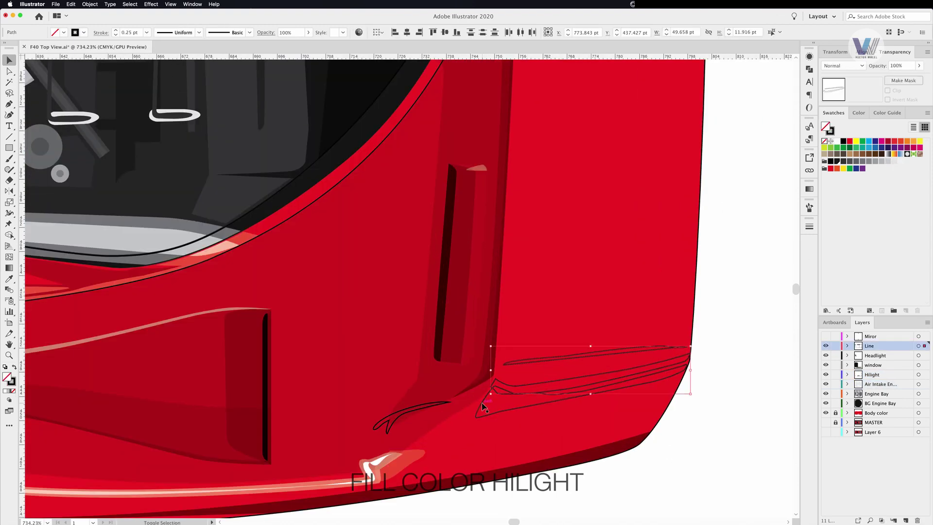
left_click(559, 357)
left_click(824, 141)
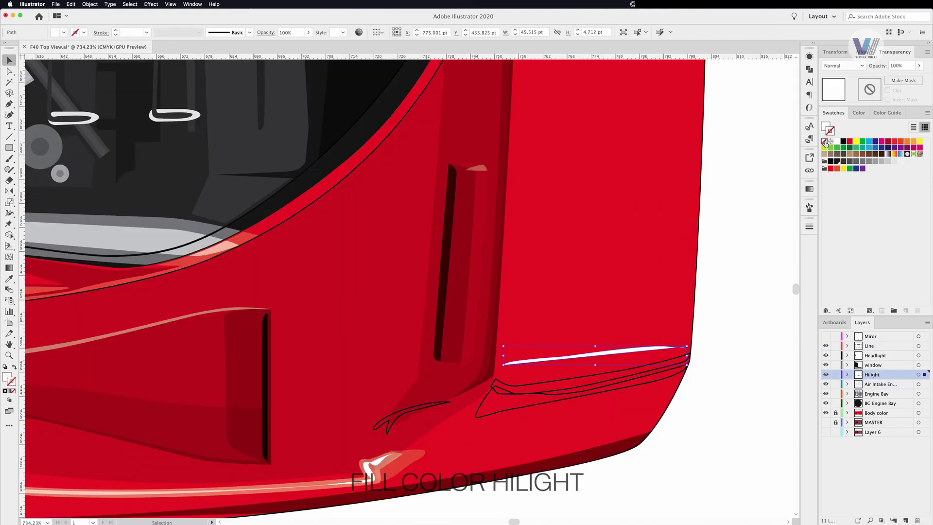
- Reshape the white stripe's anchors and straighten its right end
left_click(8, 71)
scroll(698, 387, "up", 4)
left_click(605, 370)
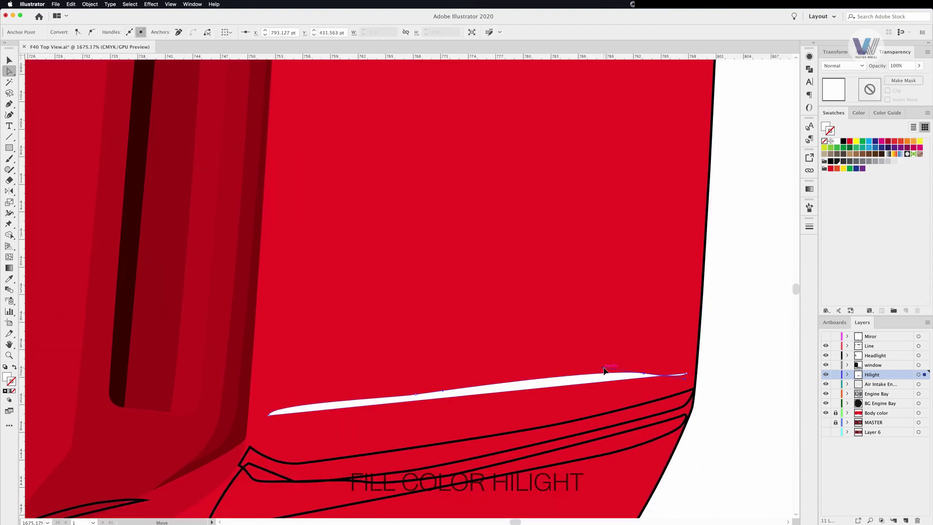
left_click_drag(411, 400, 413, 399)
left_click(269, 414, "shift")
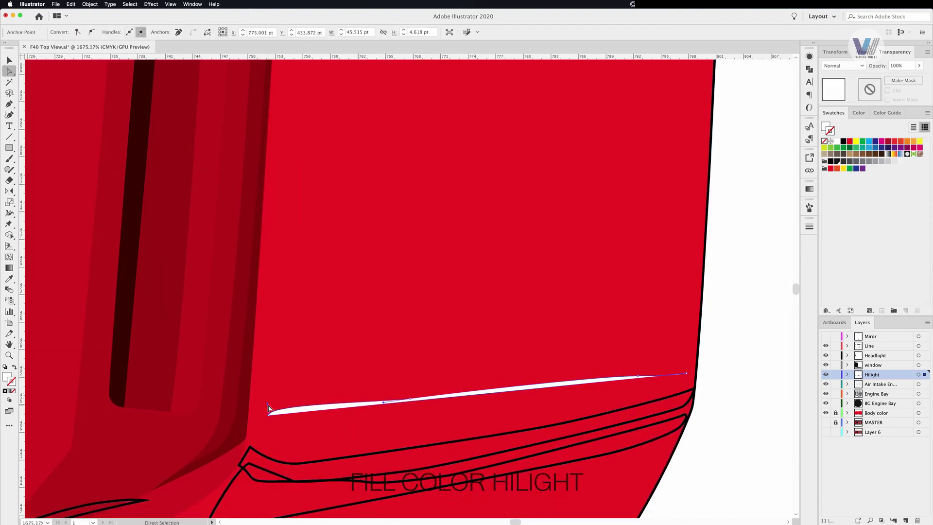
scroll(549, 408, "up", 5)
left_click(543, 395)
left_click_drag(639, 395, 638, 387)
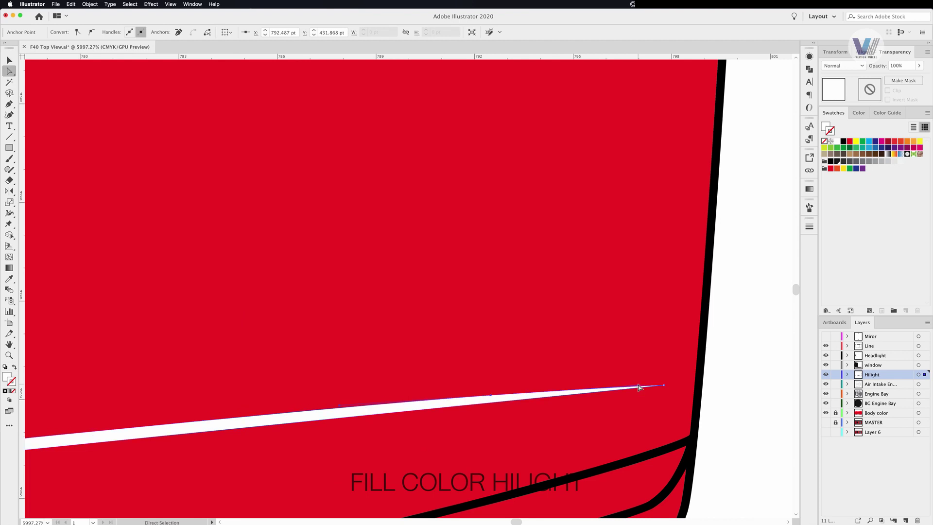
- Try a lower opacity on the white stripe, then undo to keep it solid
left_click(919, 65)
left_click_drag(919, 77, 897, 78)
scroll(800, 256, "down", 3)
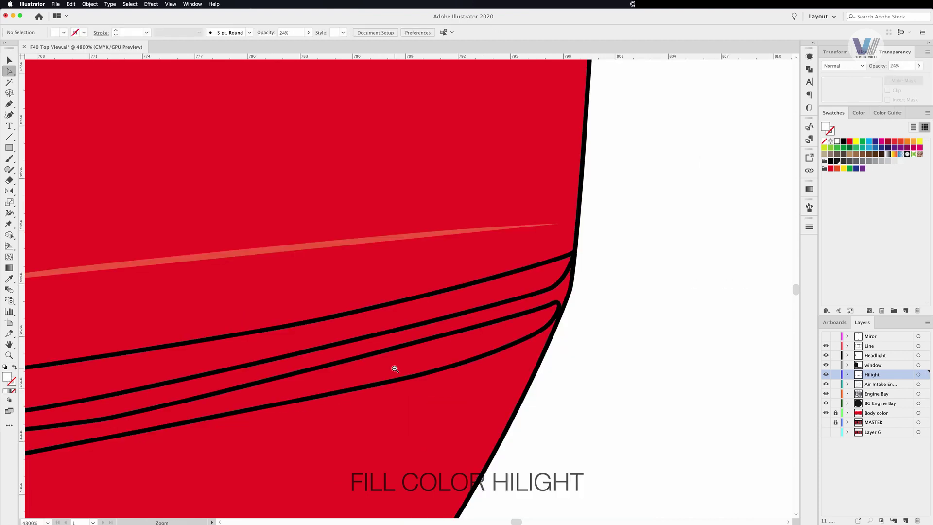
scroll(800, 256, "down", 3)
key("ctrl+z")
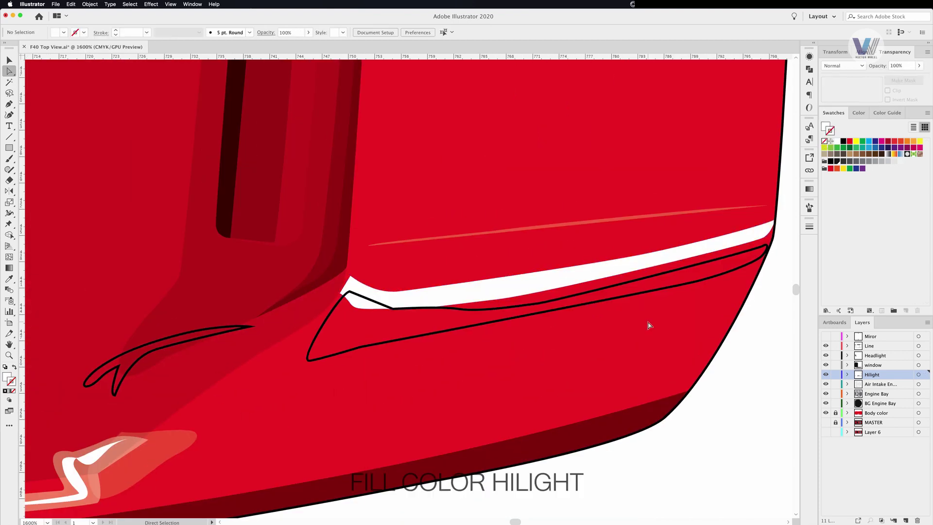
- Make the lower rear-corner shape a white fill with no stroke at 17% opacity
left_click(637, 291)
left_click(837, 141)
left_click(919, 65)
left_click_drag(919, 77, 891, 77)
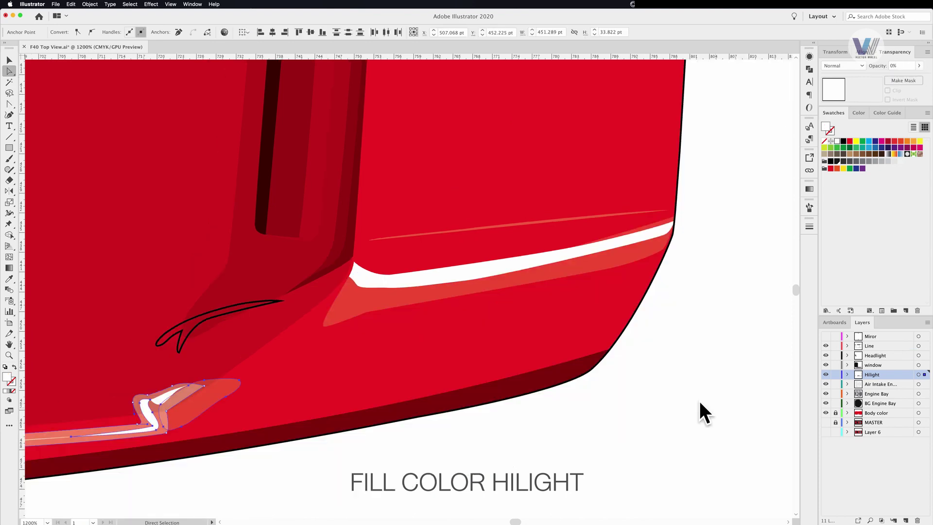
left_click(213, 326)
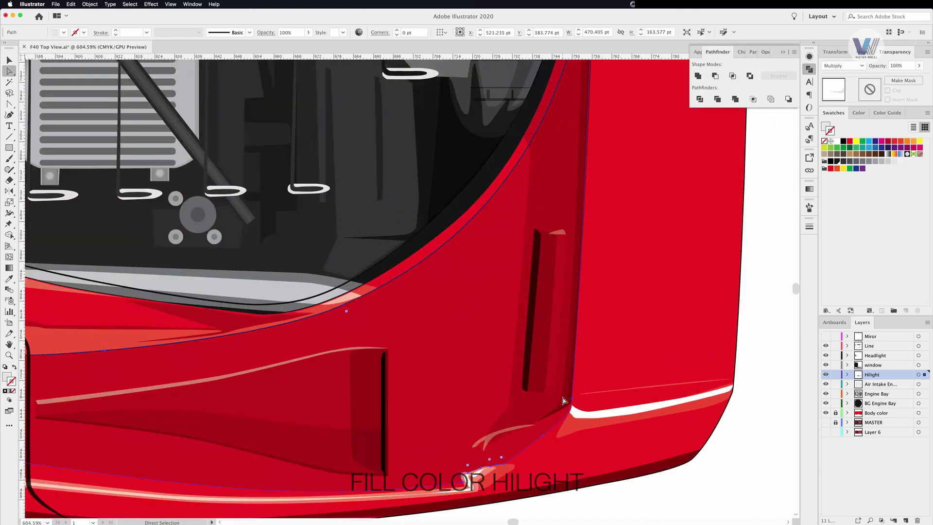
- Pull the fender highlight's bottom anchor down-left to reshape the strip
left_click(563, 401)
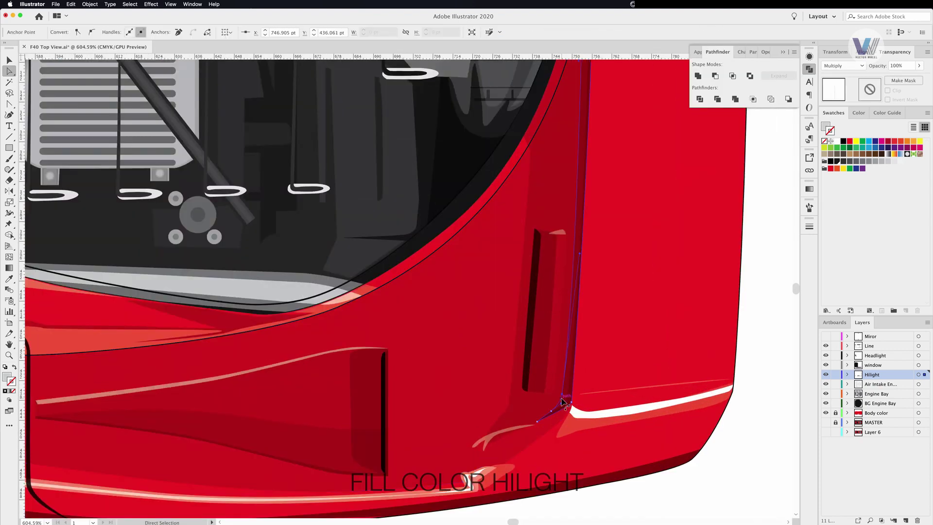
left_click_drag(561, 397, 544, 415)
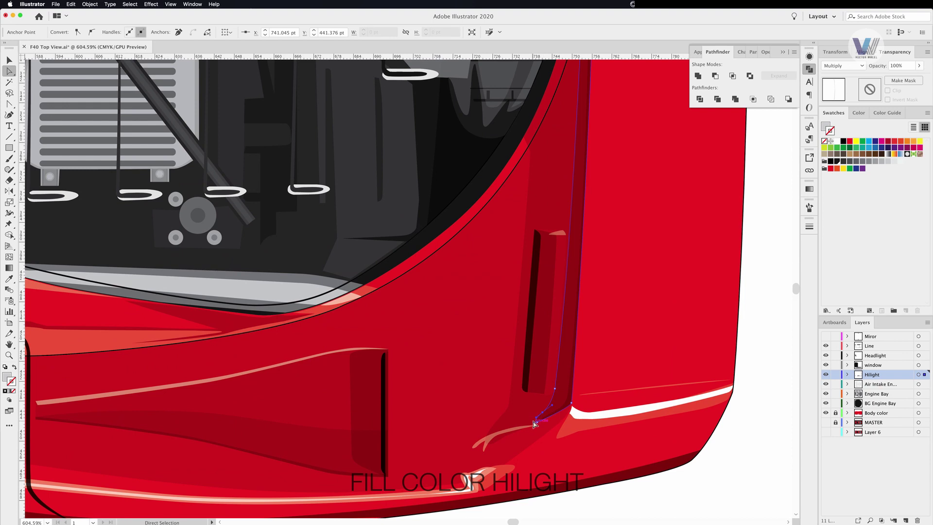
key("ctrl+shift+a")
left_click(559, 222)
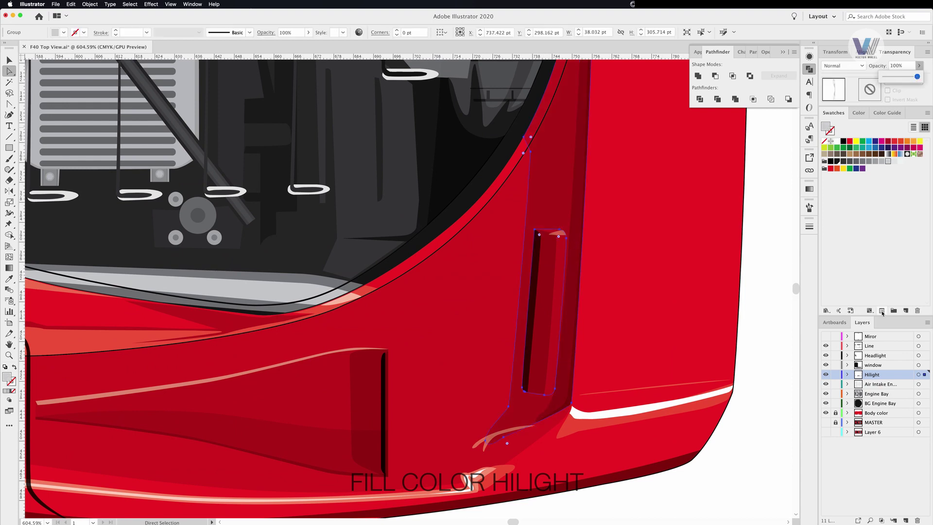
key("ctrl+shift+a")
key("ctrl+minus")
scroll(493, 356, "up", 10)
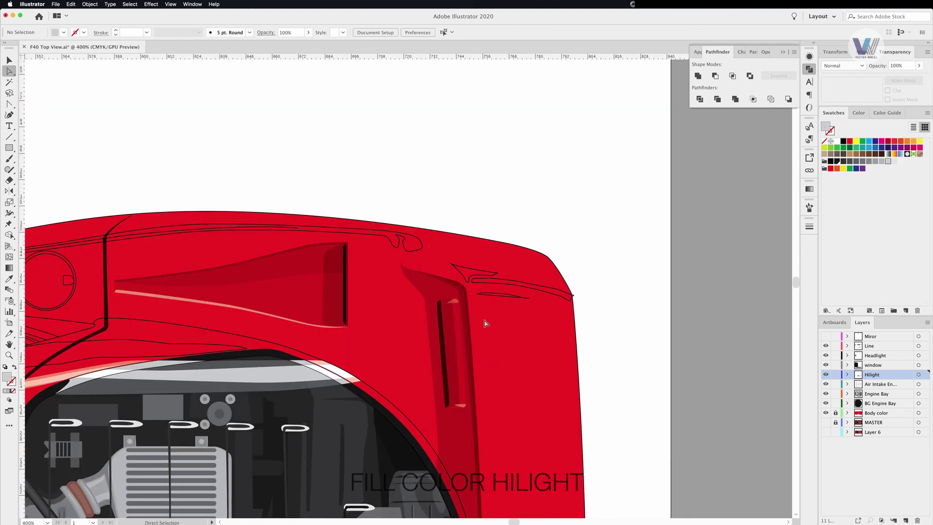
scroll(485, 321, "up", 5)
- Move the upper-corner lines into the Hilight layer as white, strokeless shapes at 28% opacity
left_click(520, 265)
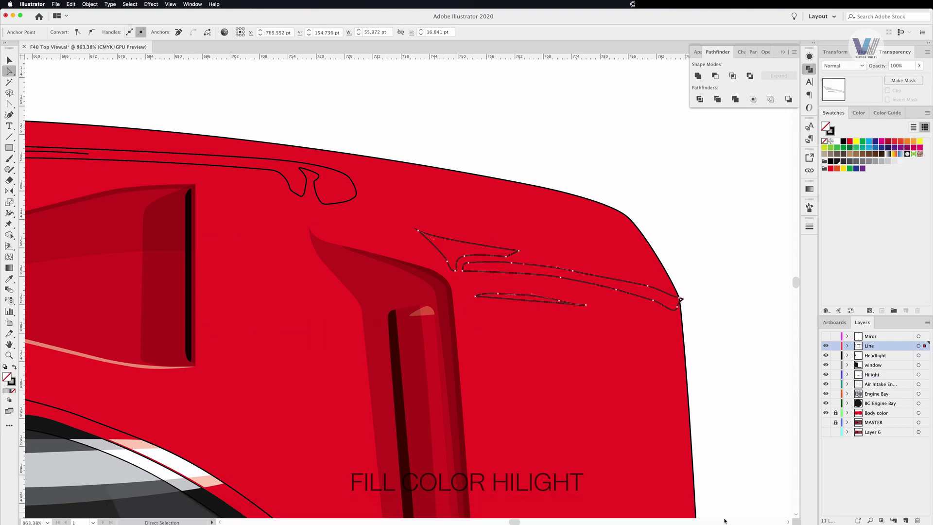
left_click_drag(925, 345, 925, 375)
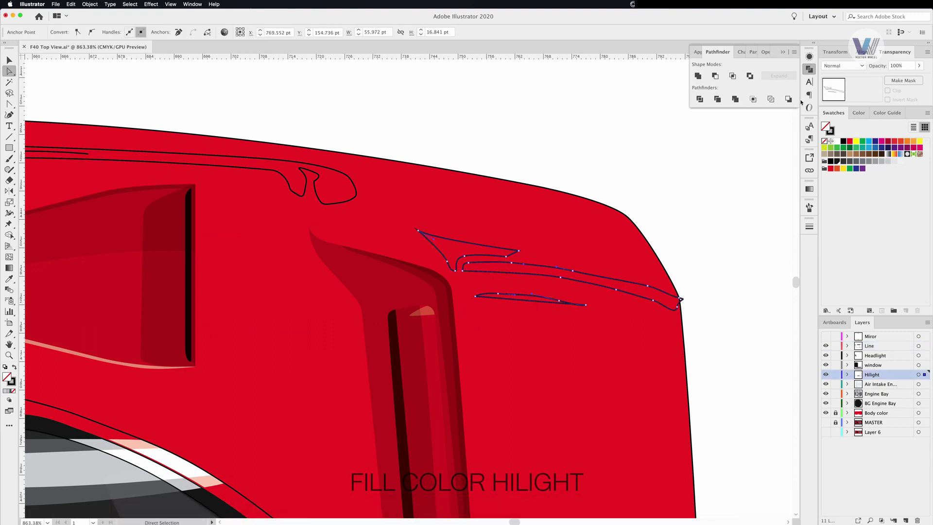
key("d")
left_click(824, 141)
left_click(902, 66)
type("28")
key("Return")
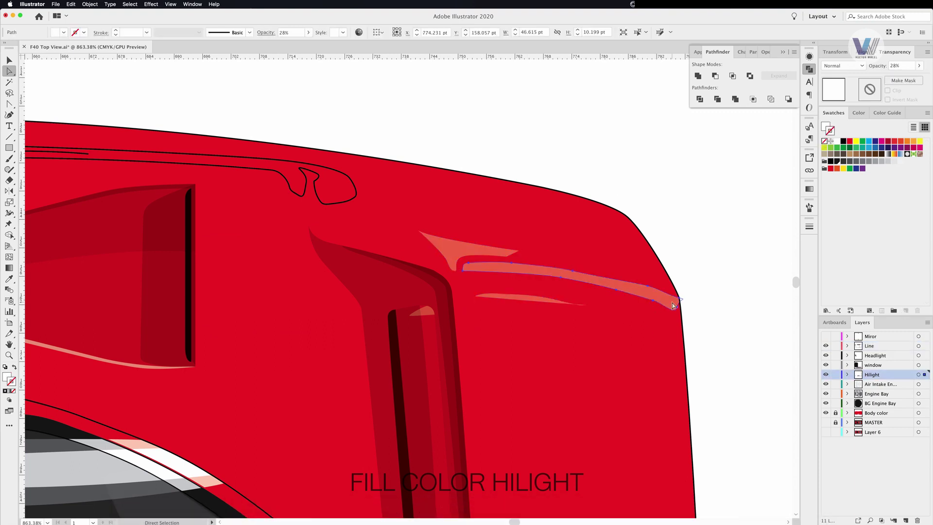
key("ctrl+plus")
- Select the long highlight's tip anchor and the triangular highlight shape
left_click(638, 283)
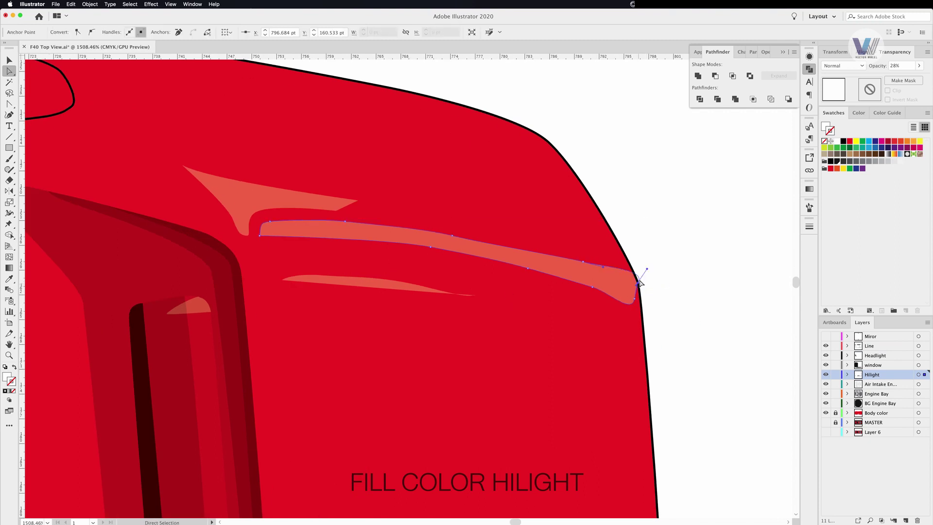
scroll(639, 287, "up", 2)
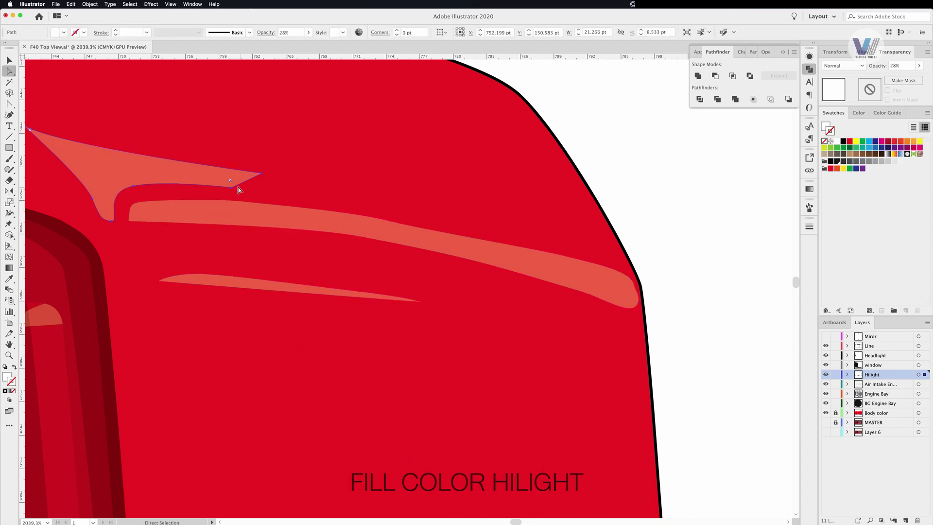
left_click(70, 154)
key("shift+c")
scroll(251, 189, "down", 2)
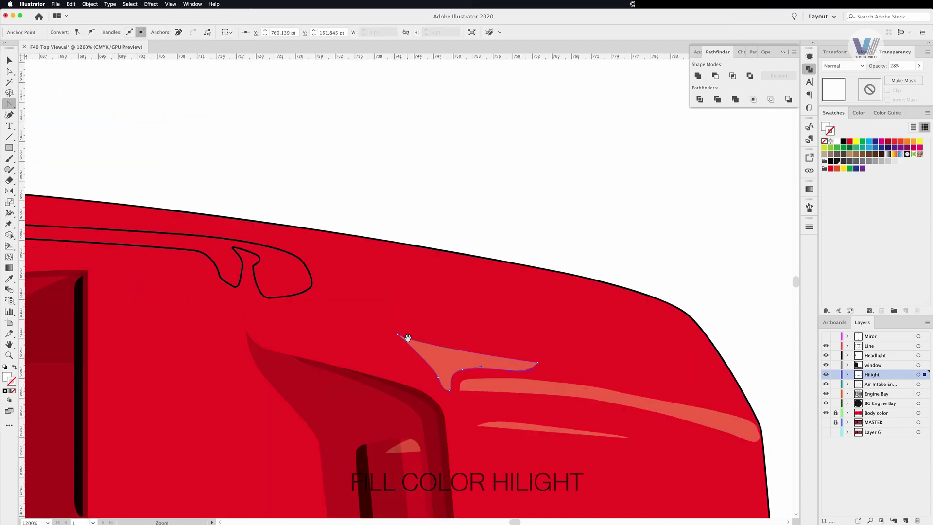
- Draw a new curved white highlight shape inside the triangular area
left_click_drag(9, 104, 34, 102)
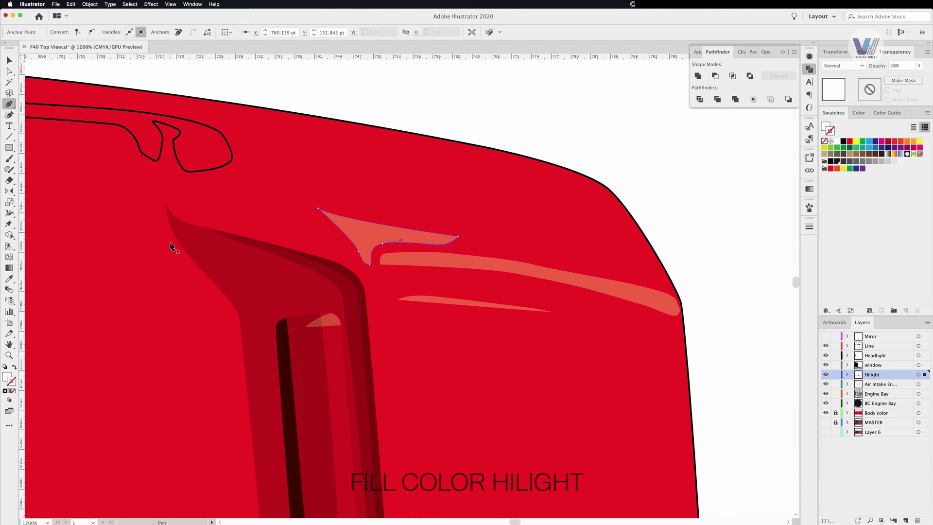
left_click(166, 202)
left_click_drag(191, 223, 223, 239)
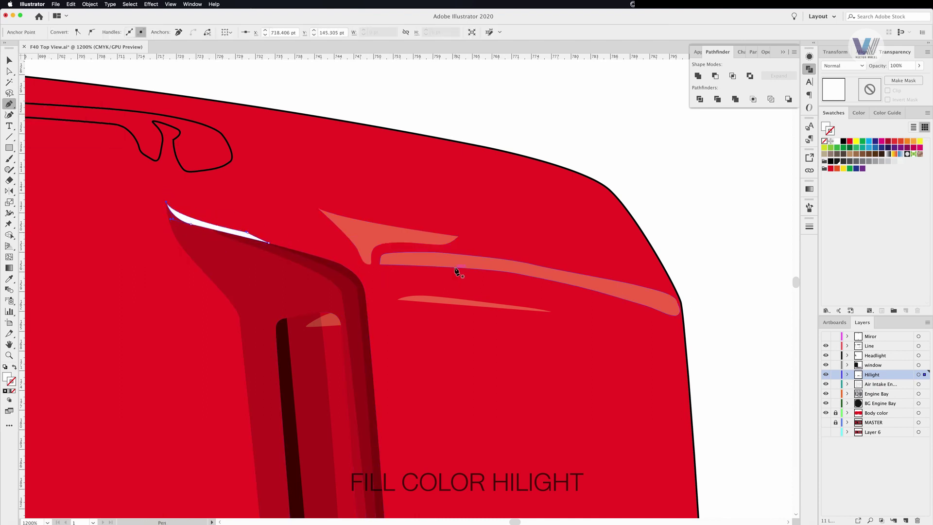
left_click(455, 247)
left_click(385, 248)
left_click_drag(374, 264, 386, 276)
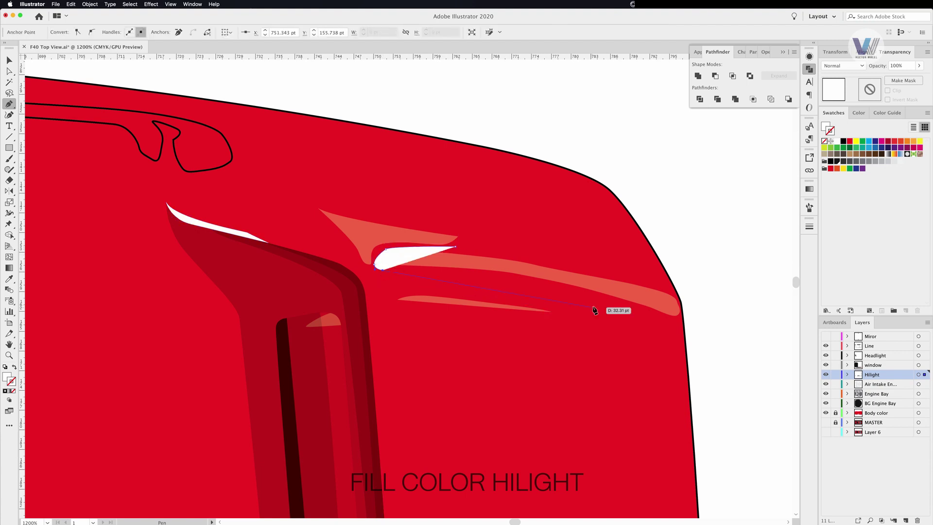
left_click(678, 314)
left_click(664, 286)
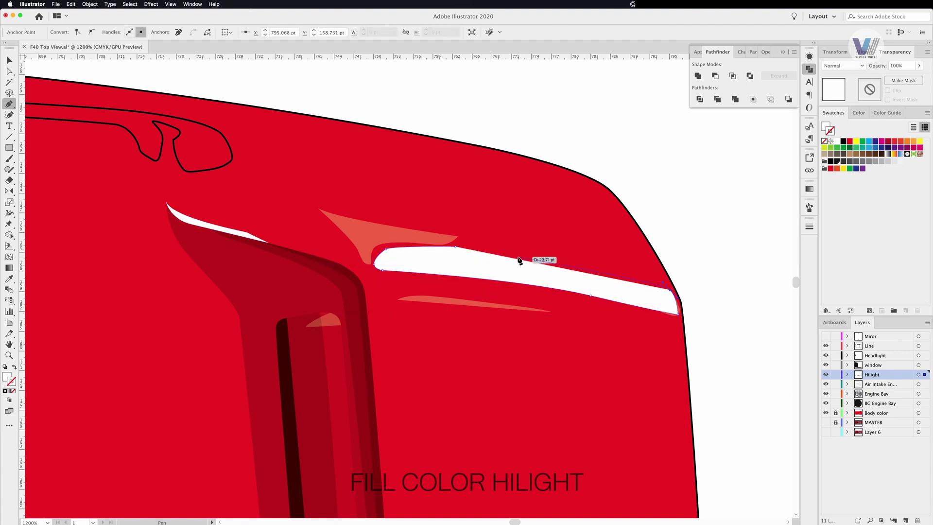
left_click(455, 247)
- Lower the new highlight to 45% opacity and select the other highlight path
scroll(760, 210, "up", 2)
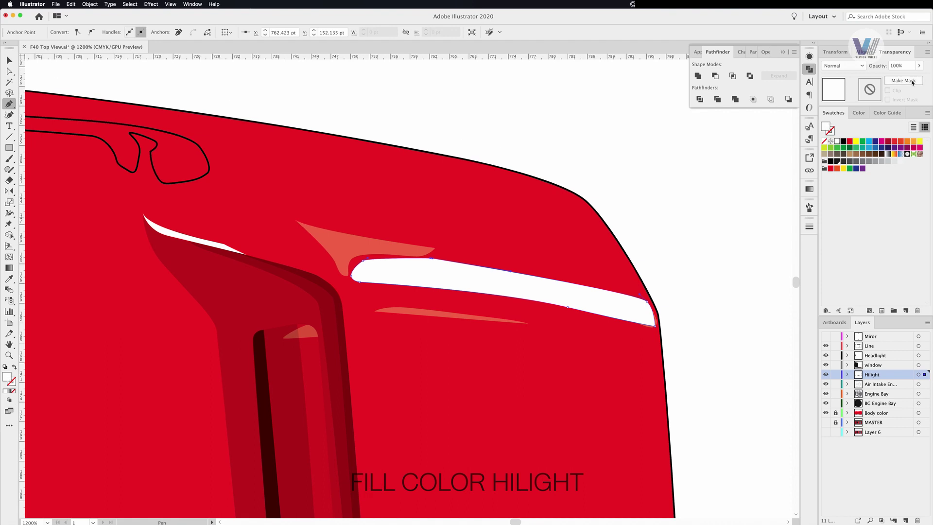
left_click_drag(903, 78, 900, 77)
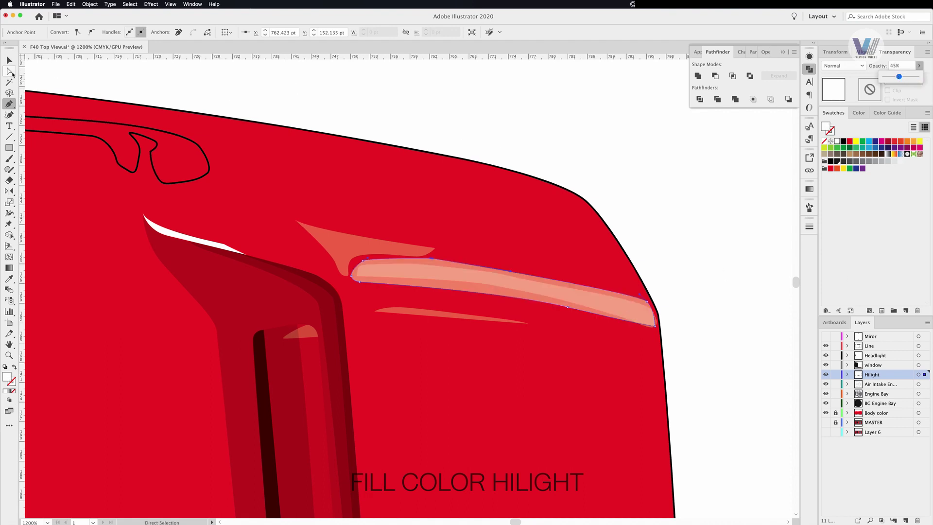
left_click(10, 71)
left_click(648, 328)
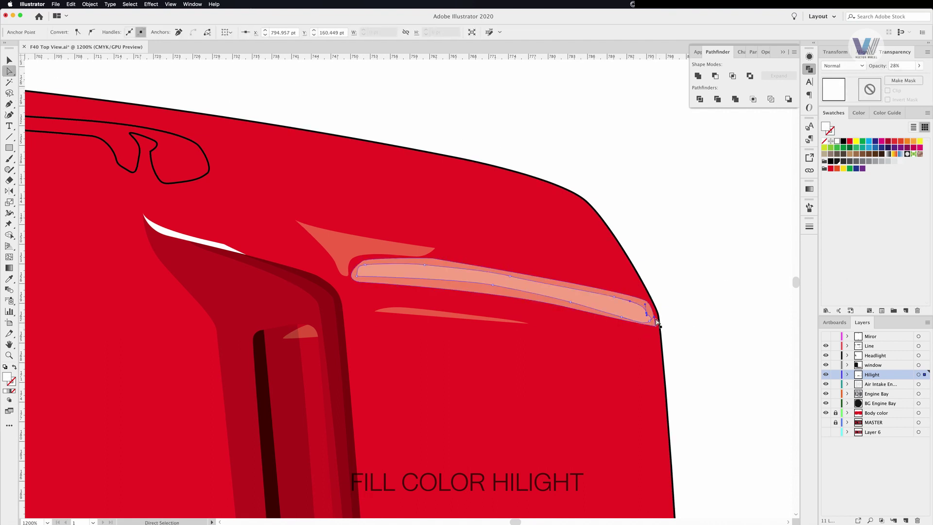
left_click(657, 322)
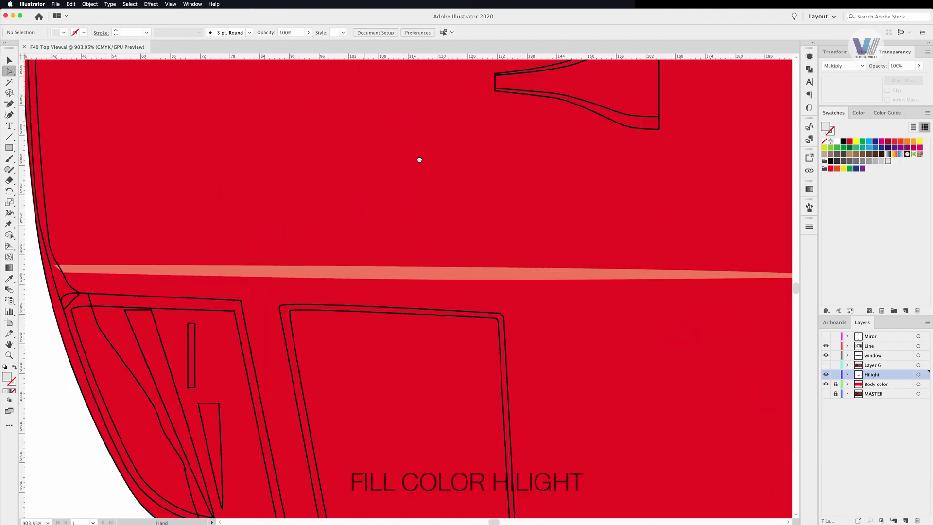
- Draw a highlight path along the long side stripe and fade it to 61% opacity
left_click_drag(419, 160, 382, 135)
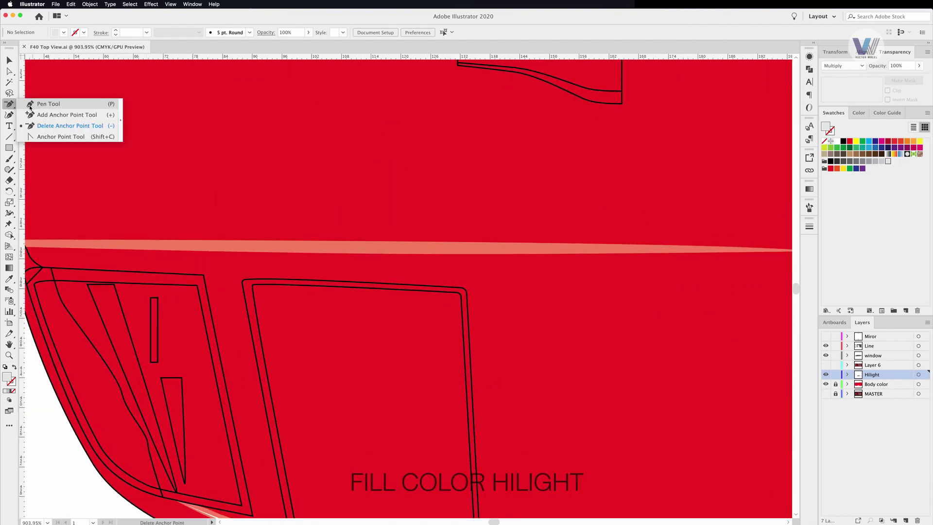
left_click_drag(9, 103, 39, 101)
left_click(202, 247)
left_click(380, 252)
left_click(464, 253)
left_click(548, 252)
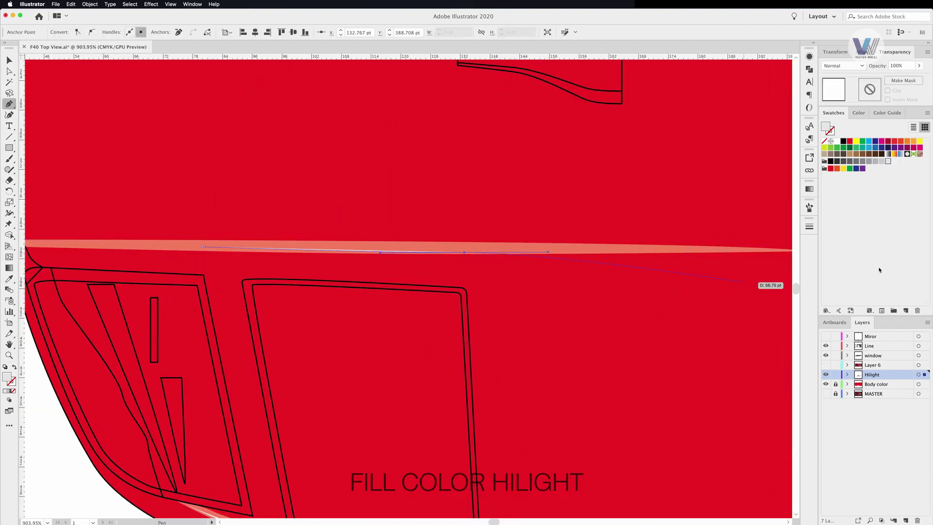
left_click(769, 253)
key("v")
left_click(919, 66)
left_click_drag(917, 77, 904, 78)
left_click(651, 154)
- Add a brighter highlight line along the side stripe
left_click(432, 251)
left_click(675, 254)
left_click(546, 254)
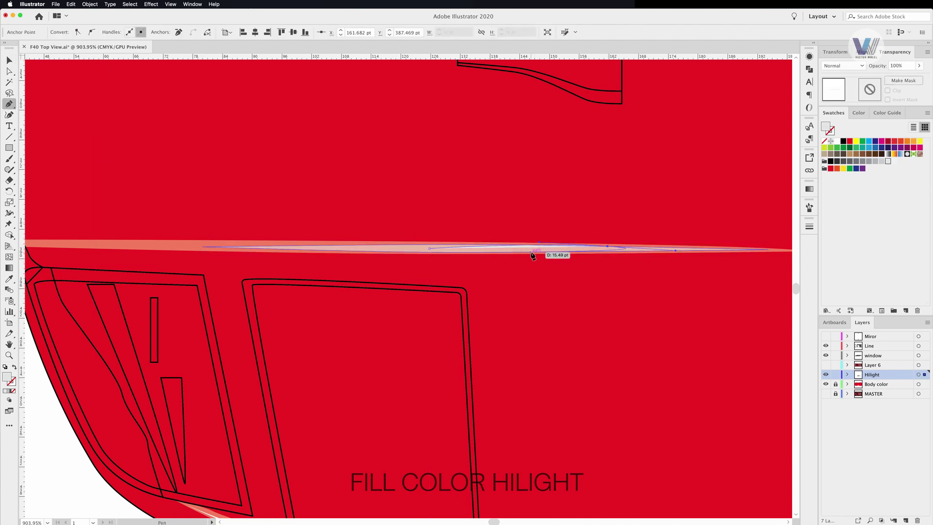
left_click(781, 254)
left_click(362, 307, "ctrl+alt")
- Give the window shape a heavy black outline
left_click(408, 259)
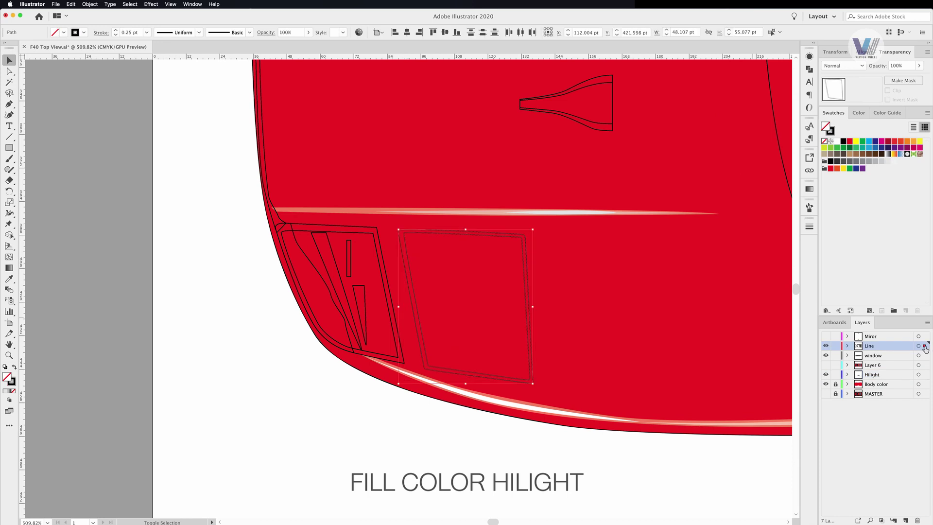
left_click(809, 69)
left_click(831, 160)
left_click(224, 165)
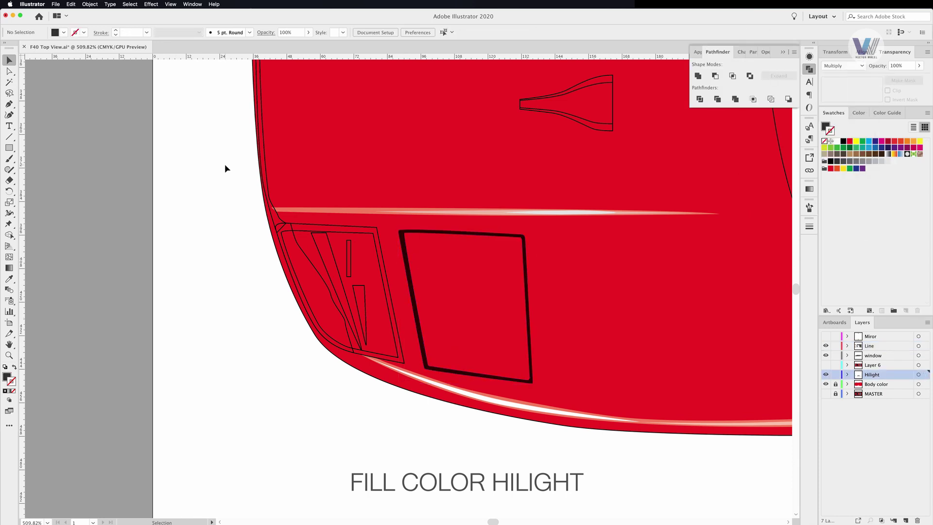
scroll(530, 342, "up", 3)
left_click(326, 235)
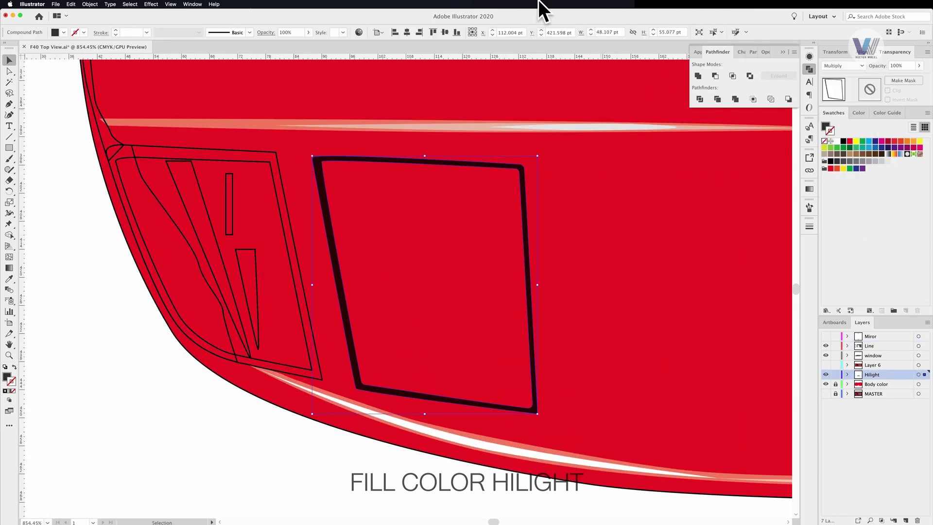
- Draw a strip along the window's left edge, intersect it with the window, and set Multiply
key("p")
left_click(329, 159)
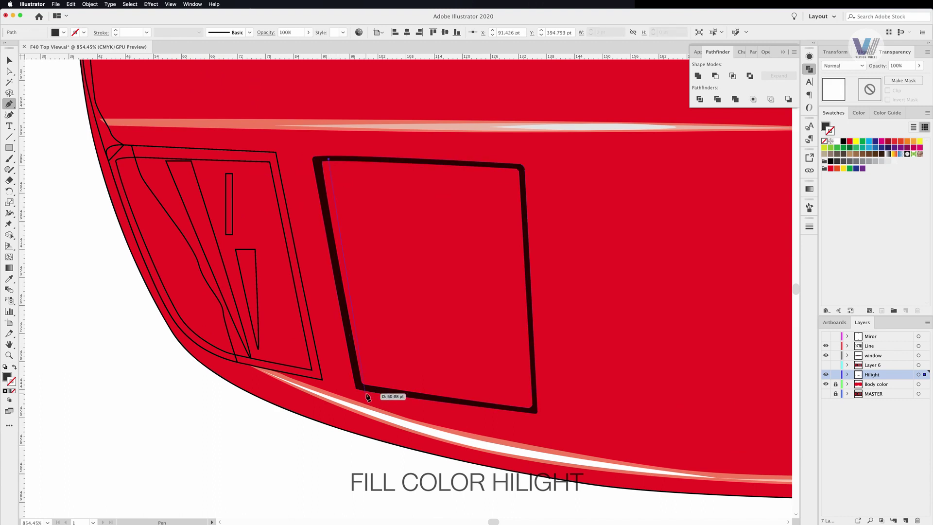
left_click(371, 385)
left_click(359, 387)
left_click(318, 159)
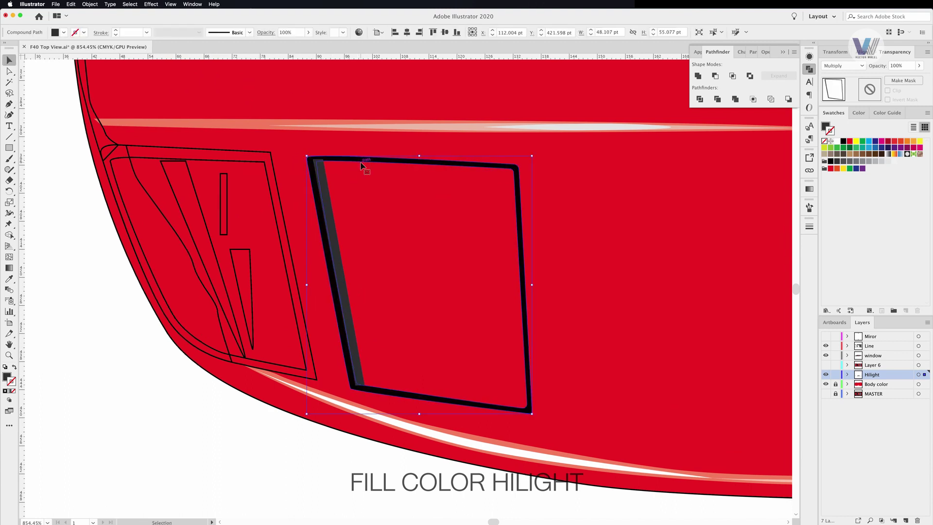
left_click(484, 162, "shift")
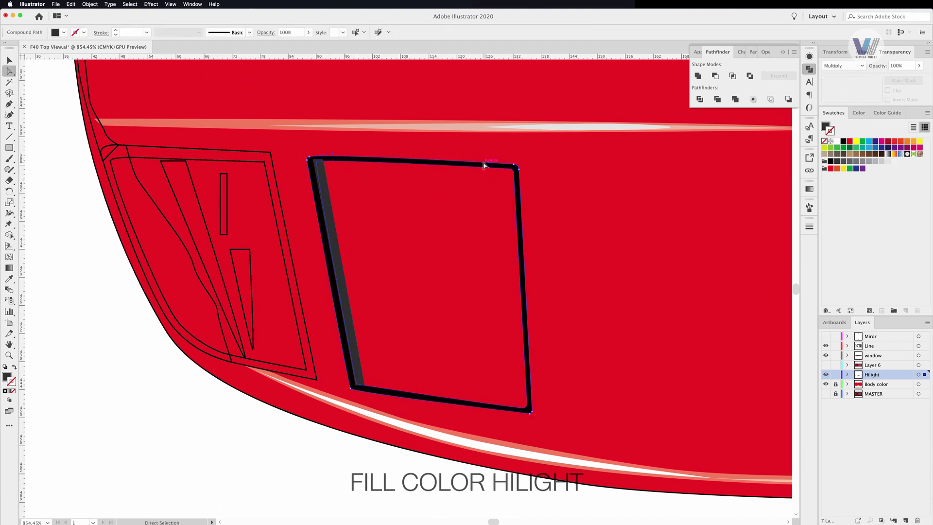
left_click(733, 76)
left_click(844, 65)
left_click(838, 100)
left_click(504, 208)
- Create a 'Headlight' layer and paste the headlight paths into it
scroll(411, 274, "down", 3)
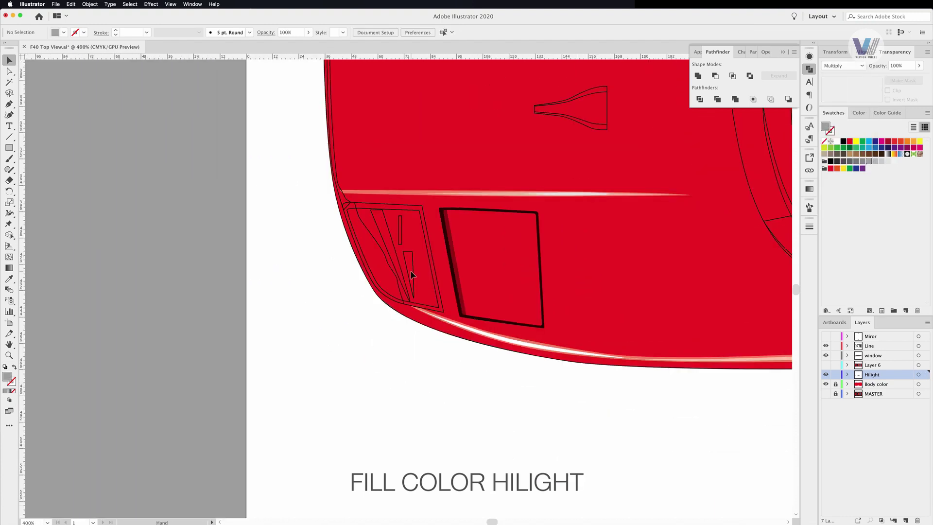
left_click(411, 275)
left_click(906, 520)
double_click(904, 355)
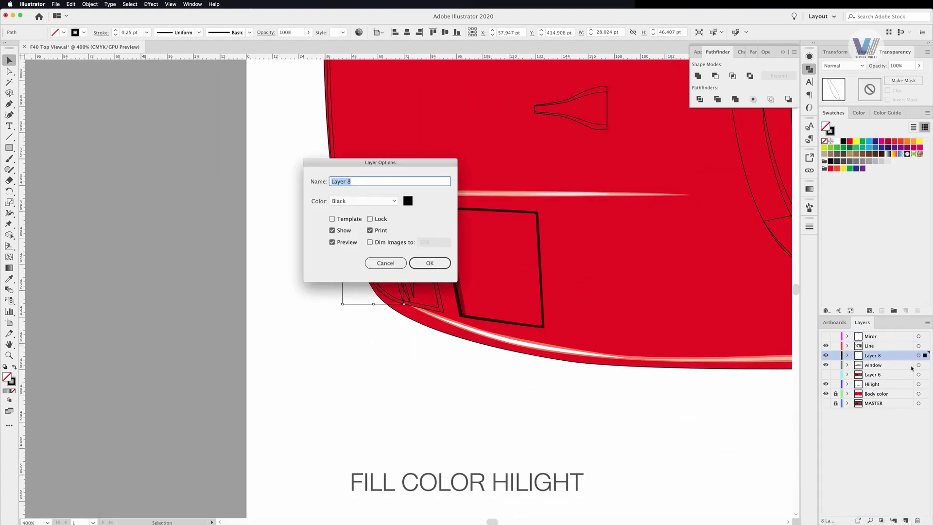
type("Headlight")
key("Return")
left_click(387, 219, "shift")
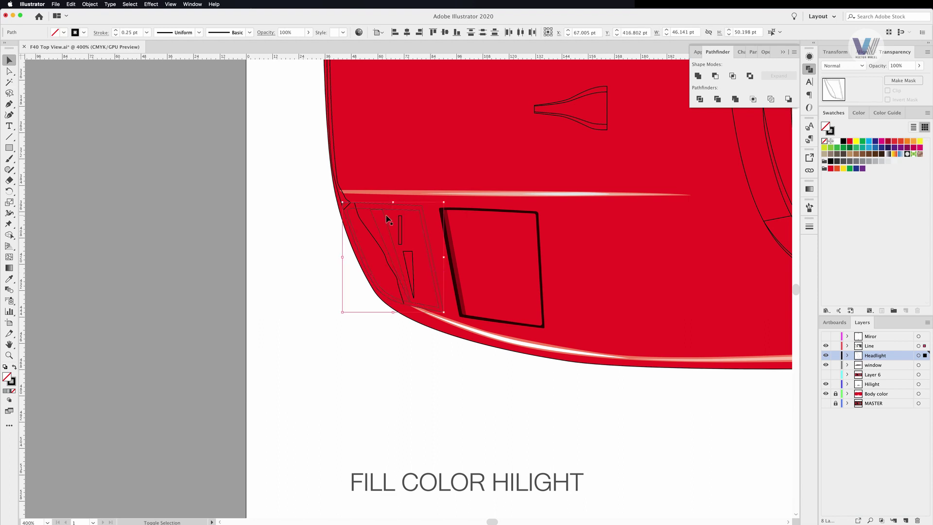
key("ctrl+x")
key("ctrl+f")
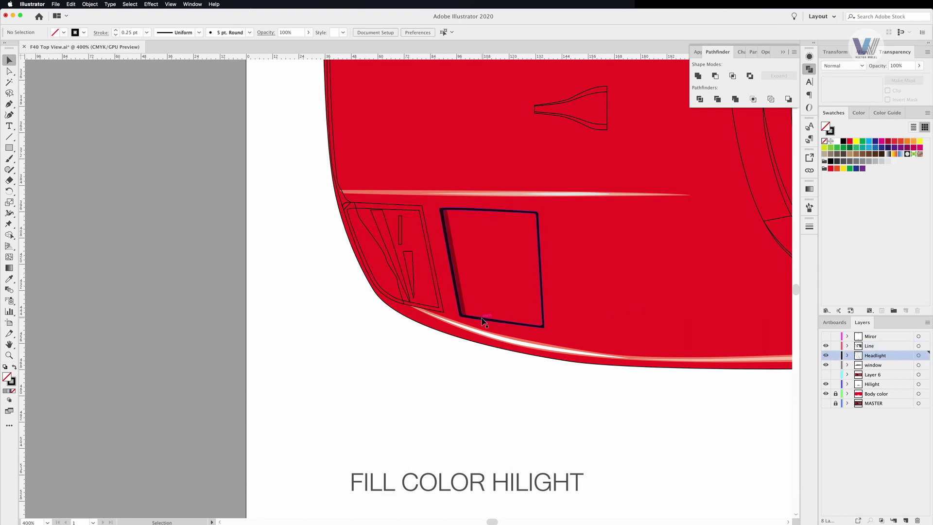
- Fill the headlight housing dark grey and an inner shape white at 59% opacity
left_click(833, 131)
left_click(363, 223)
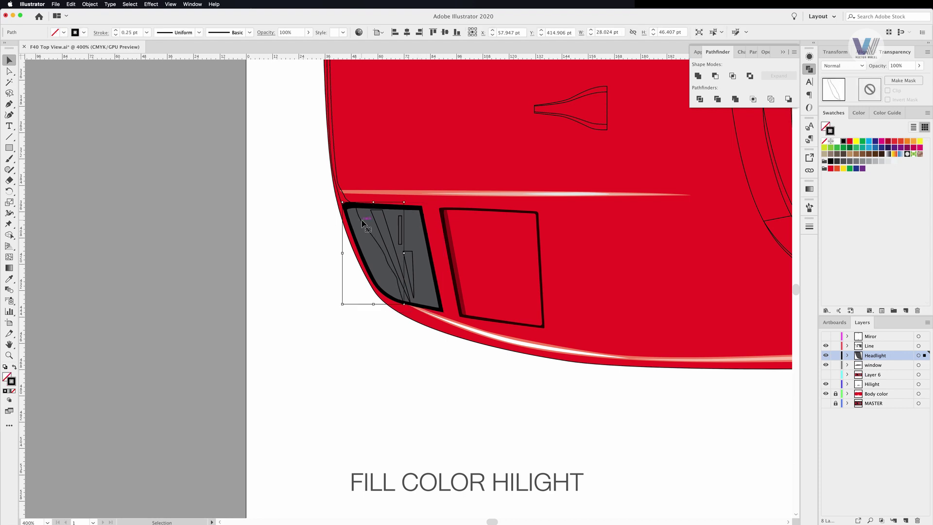
left_click(837, 141)
left_click(919, 66)
left_click_drag(919, 76, 904, 76)
- Select the remaining headlight pieces in turn, then fit the whole car in view
left_click(378, 225)
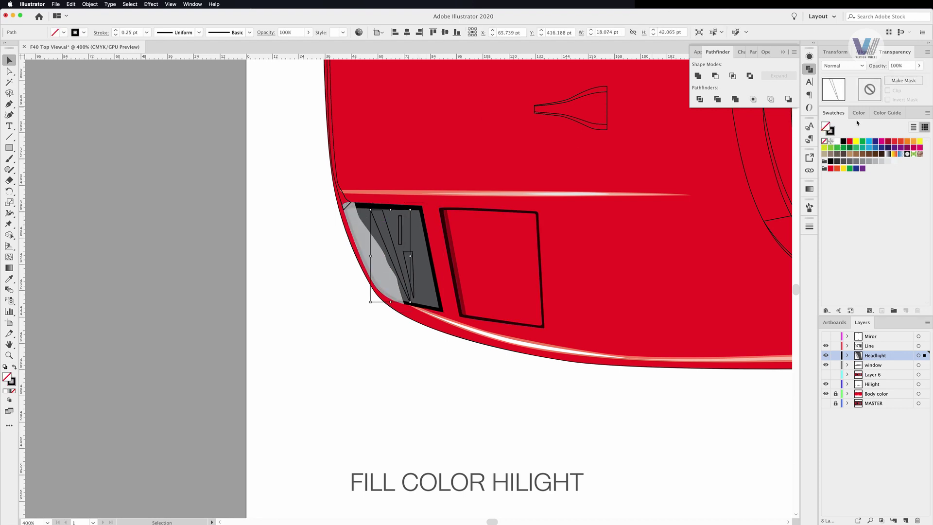
left_click(402, 232)
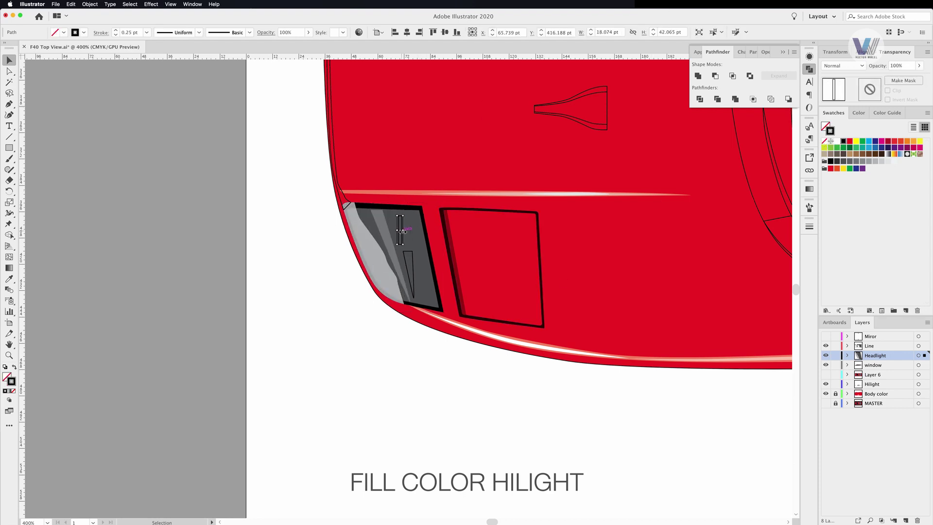
left_click(405, 263)
left_click(372, 263)
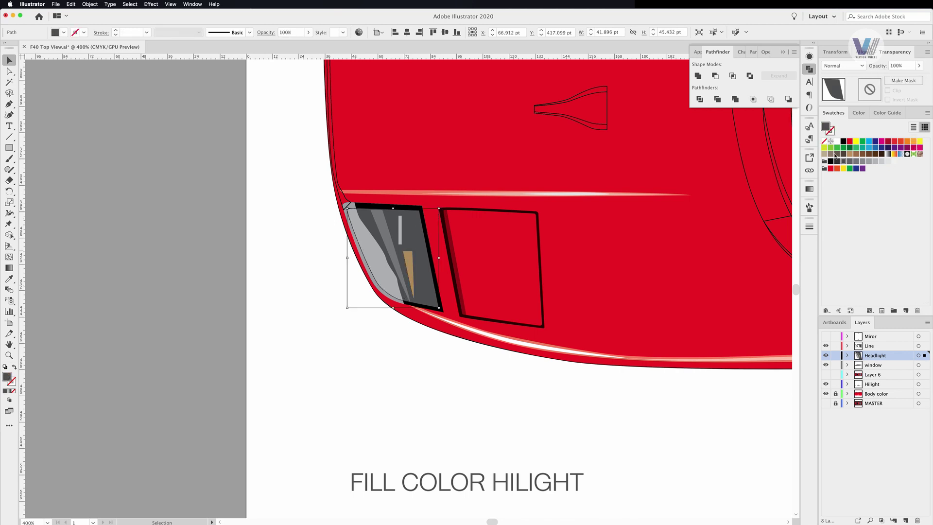
key("ctrl+shift+a")
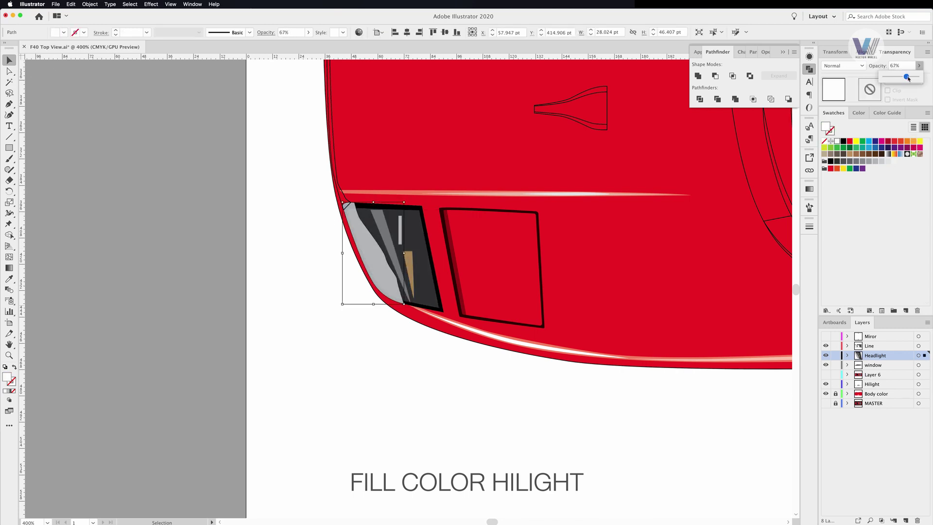
key("ctrl+0")
scroll(333, 421, "up", 5)
- Draw a curved salmon highlight along the rear body arch and make it translucent
left_click_drag(333, 422, 346, 298)
key("p")
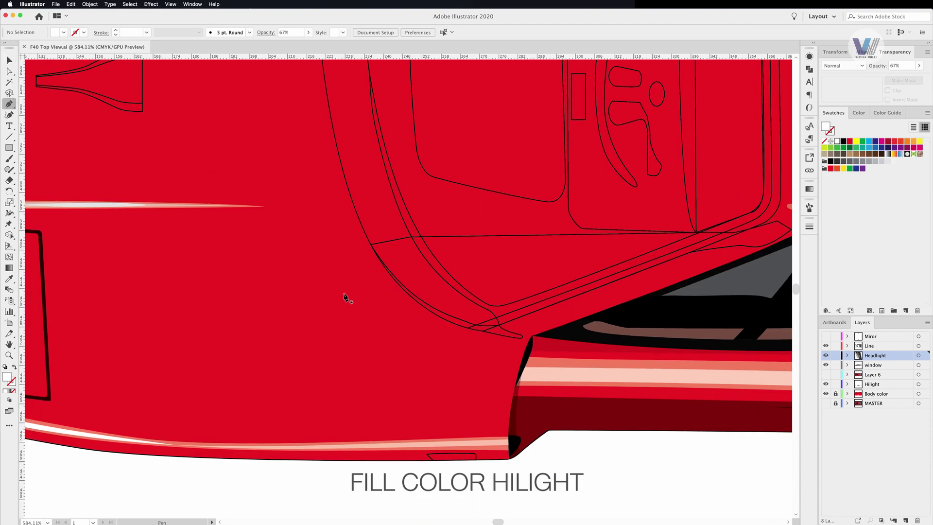
left_click(367, 246)
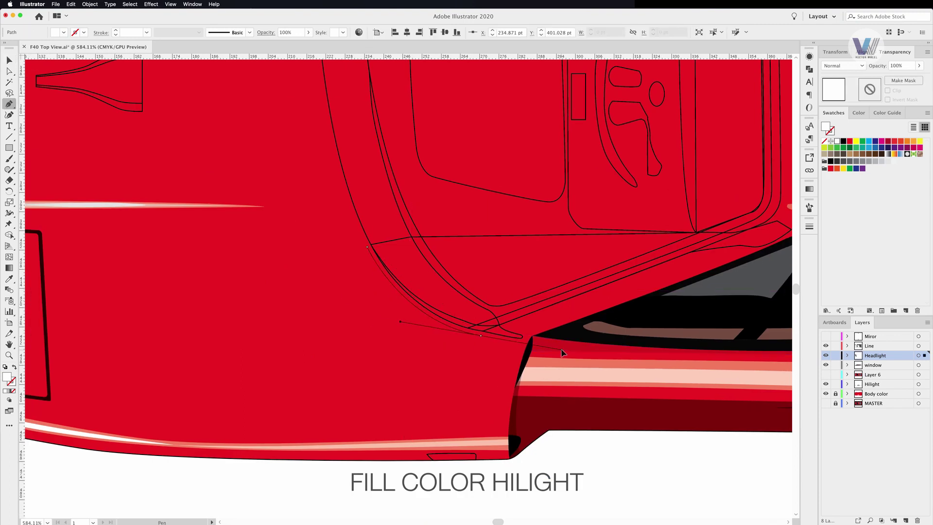
left_click_drag(561, 353, 563, 354)
left_click_drag(367, 246, 370, 253)
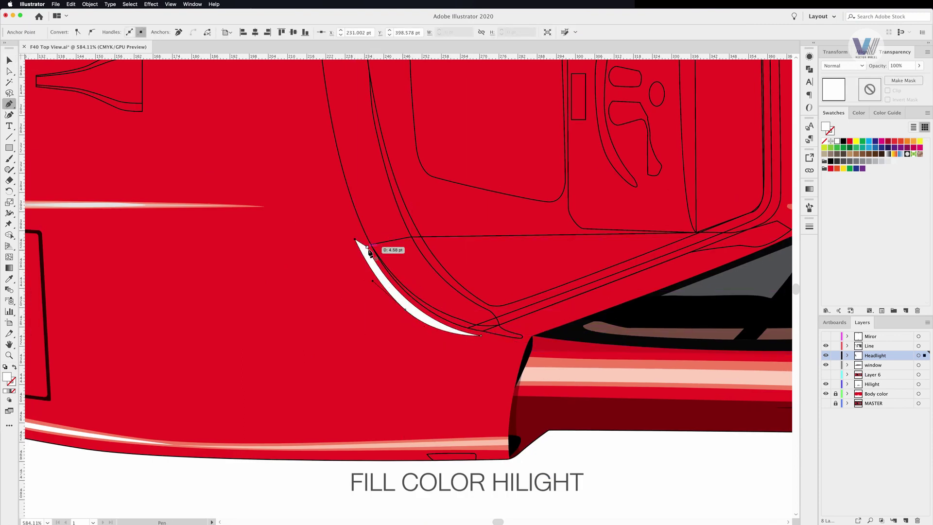
left_click(919, 66)
left_click_drag(921, 78, 897, 78)
scroll(412, 295, "down", 1)
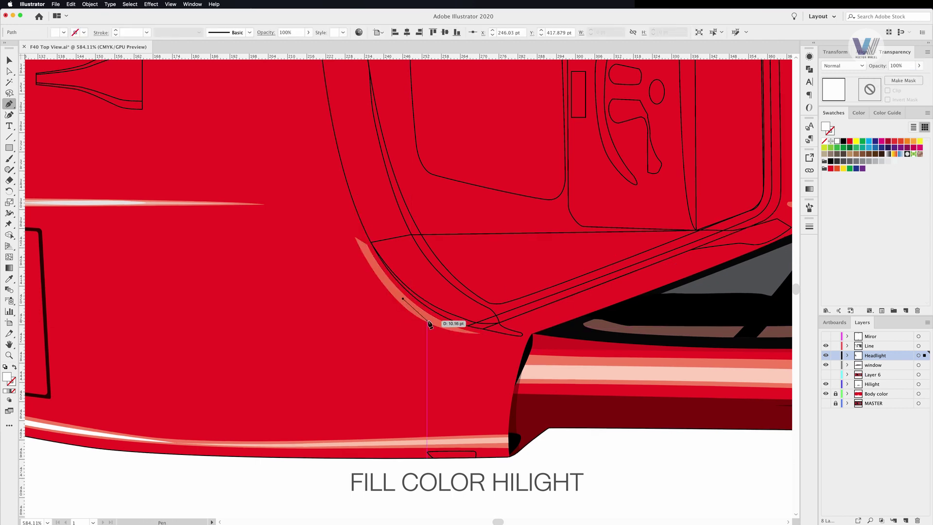
- Add a paler inner highlight sliver at 58% opacity, then fit the artboard to the window
left_click_drag(402, 299, 387, 283)
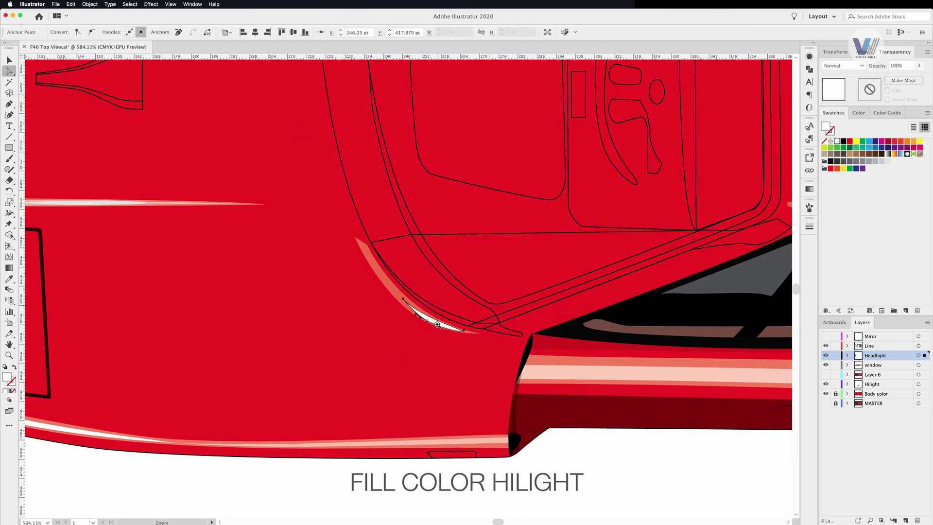
scroll(439, 324, "up", 3)
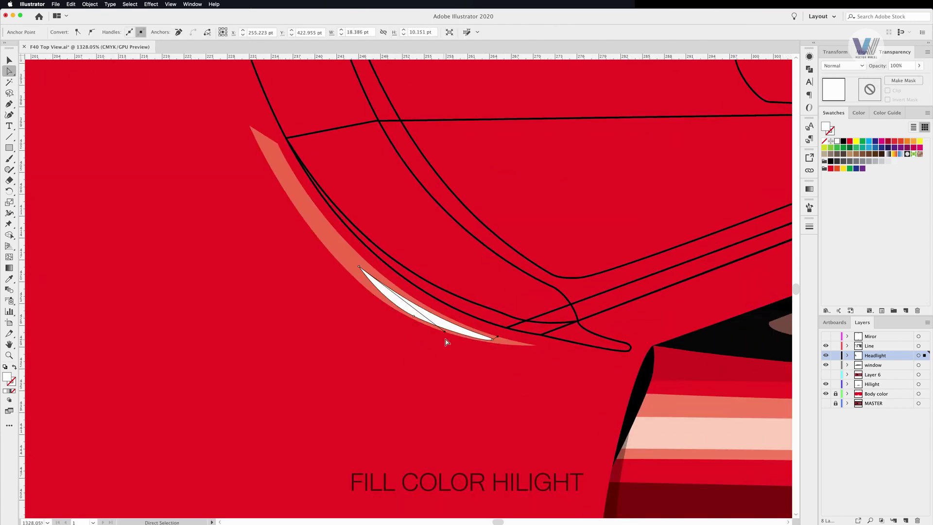
left_click(176, 95)
key("p")
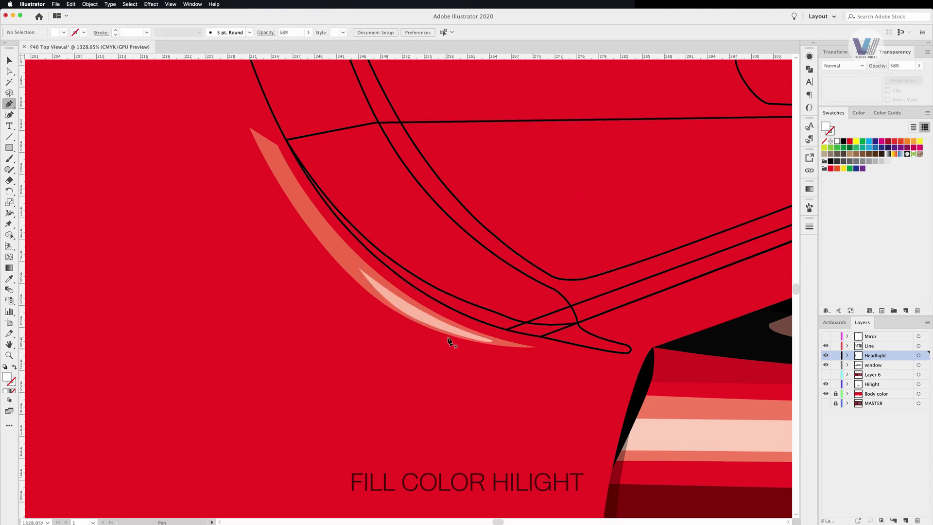
left_click(430, 317)
scroll(478, 337, "down", 3)
key("a")
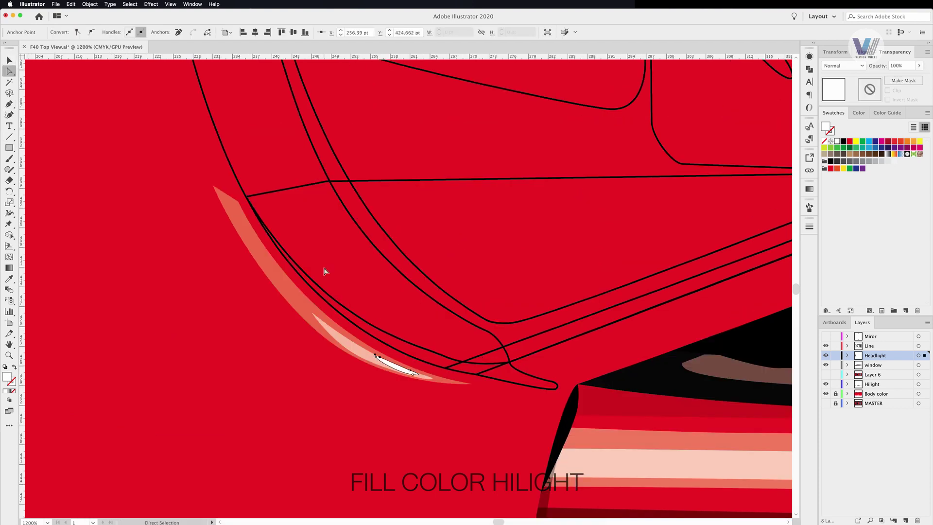
key("ctrl+0")
left_click(350, 363)
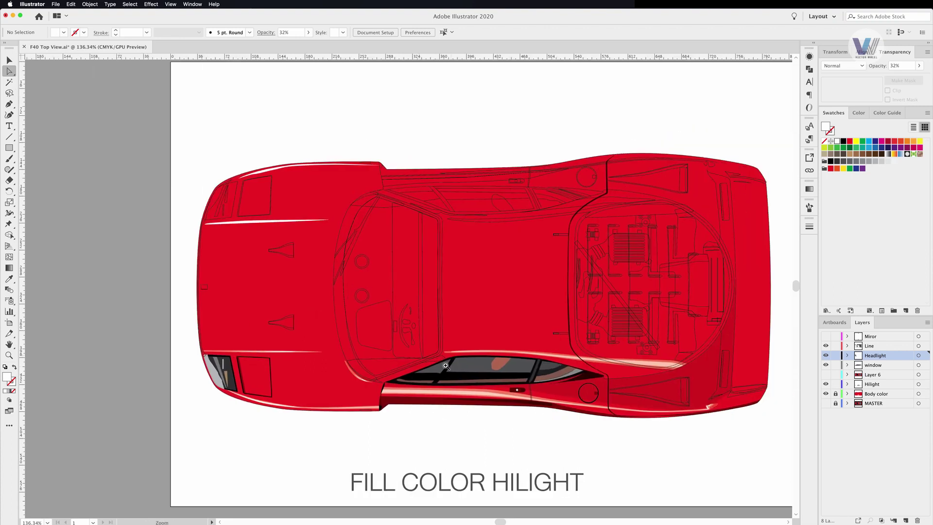
scroll(541, 362, "up", 5)
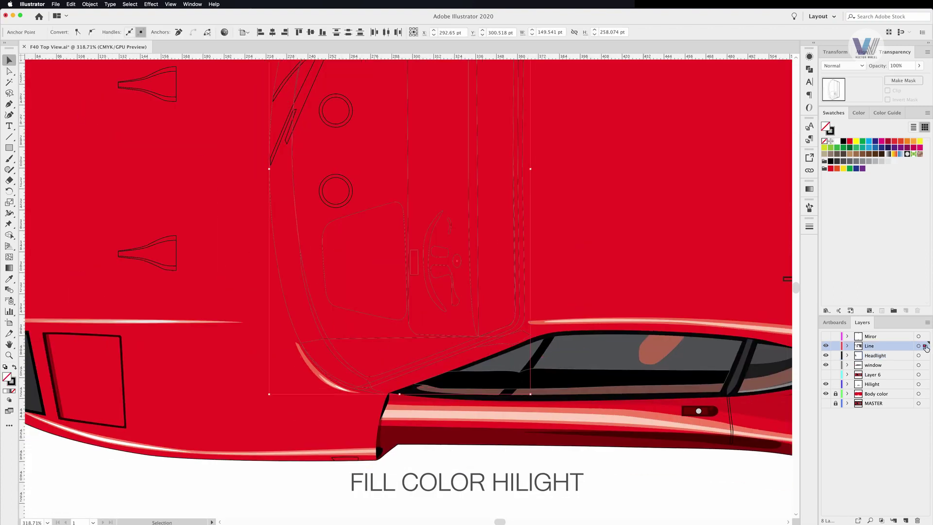
- Fill the windscreen highlight white and lower its opacity to a translucent pink
left_click(340, 93)
scroll(355, 195, "up", 4)
scroll(406, 146, "up", 3)
left_click(406, 114)
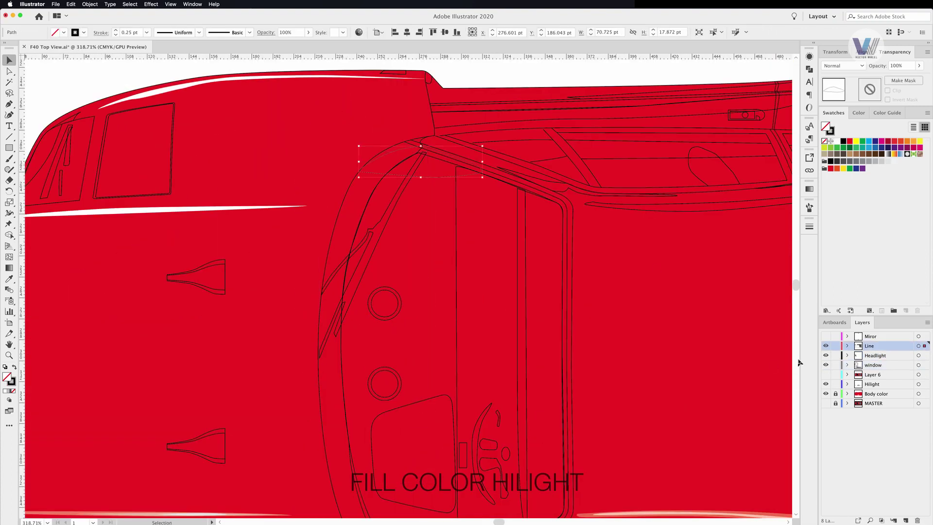
scroll(406, 146, "down", 5)
left_click(836, 141)
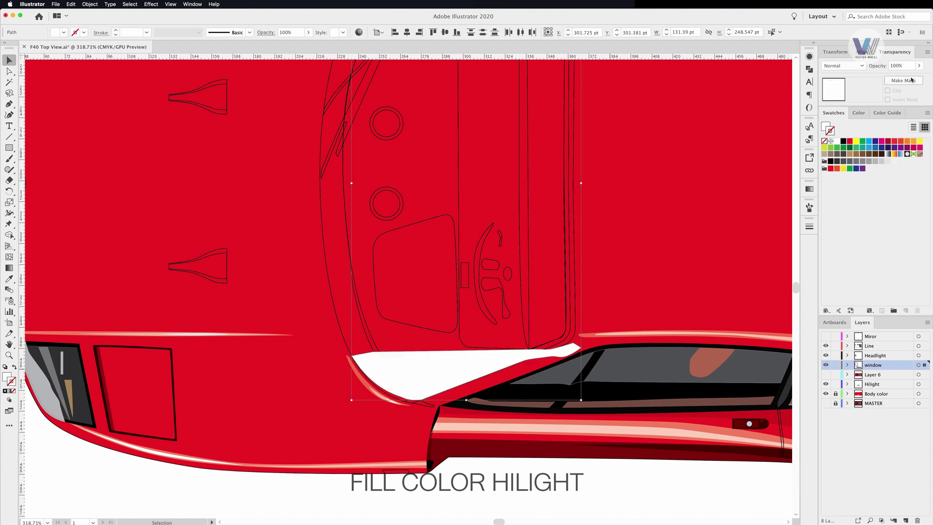
key("a")
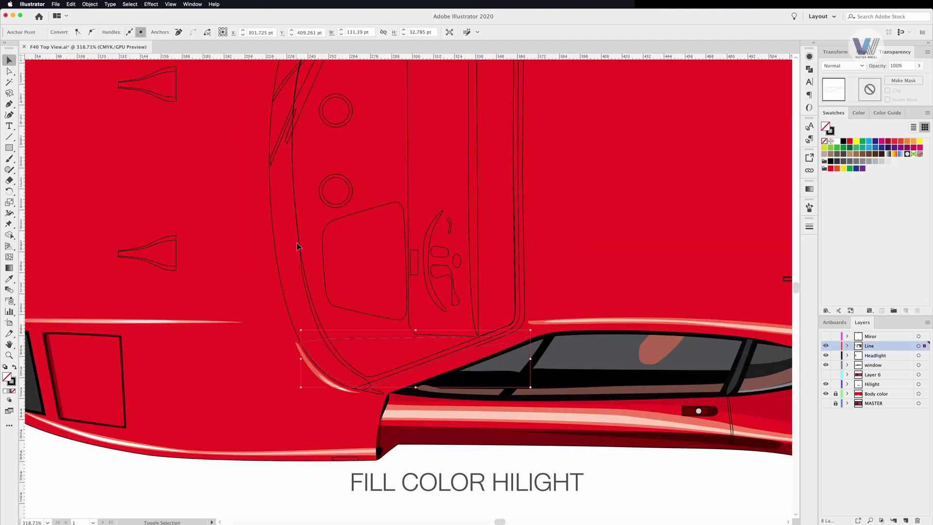
left_click(525, 306, "shift")
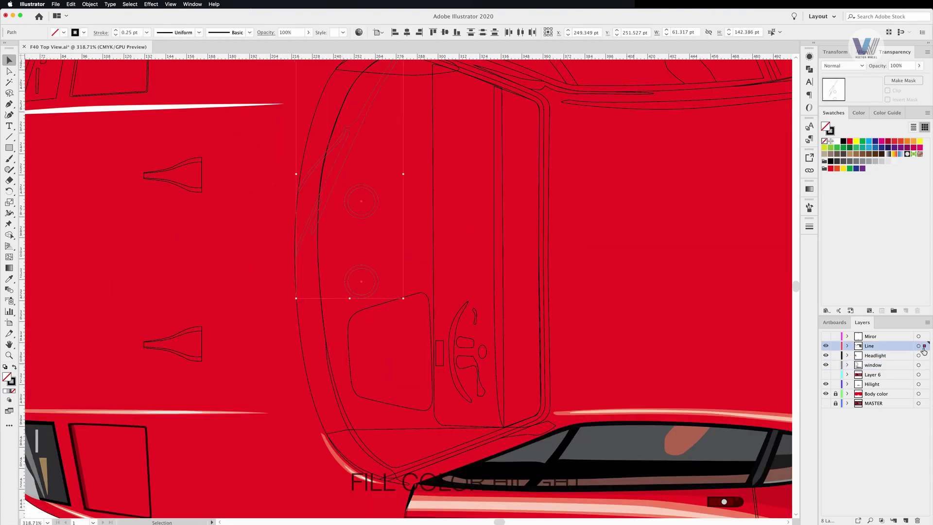
left_click(919, 364)
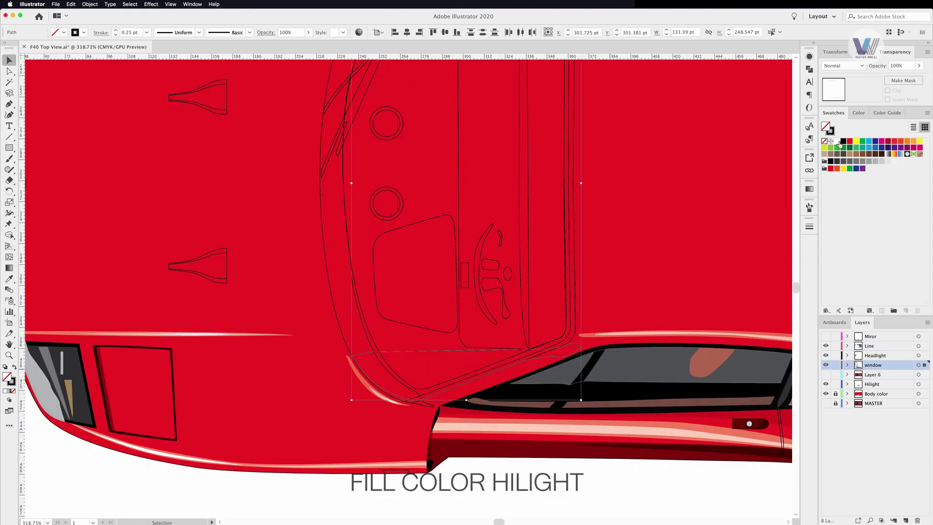
left_click(919, 65)
left_click(529, 243)
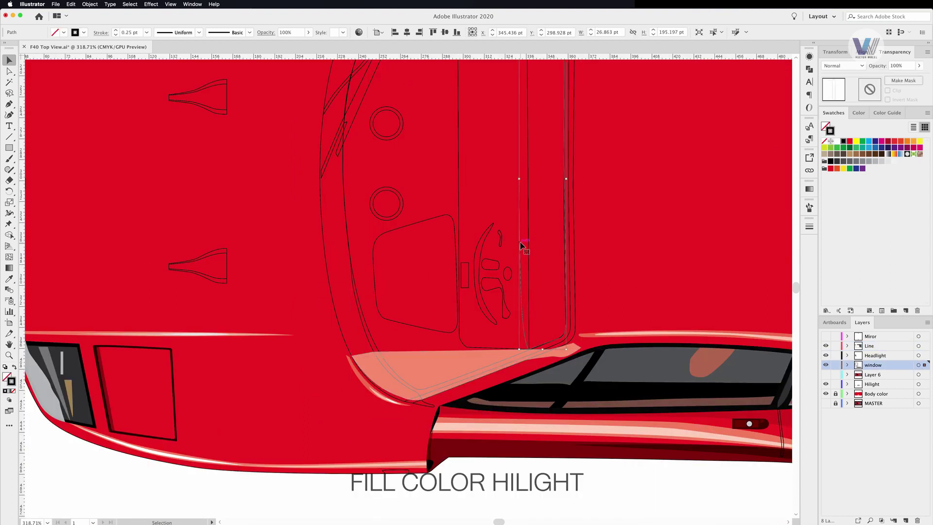
- Fill the inner windscreen strip dark grey instead of black
left_click(575, 208)
scroll(589, 209, "up", 5)
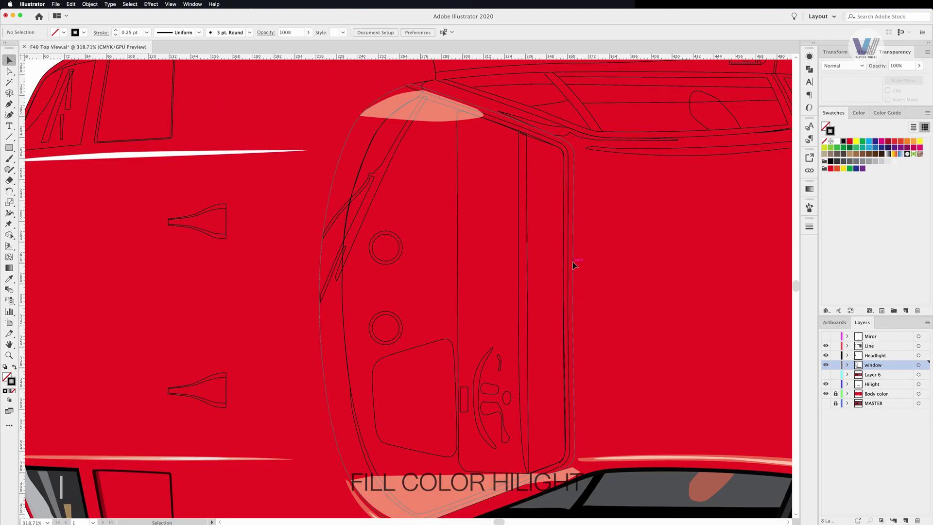
left_click(845, 142)
key("ctrl+z")
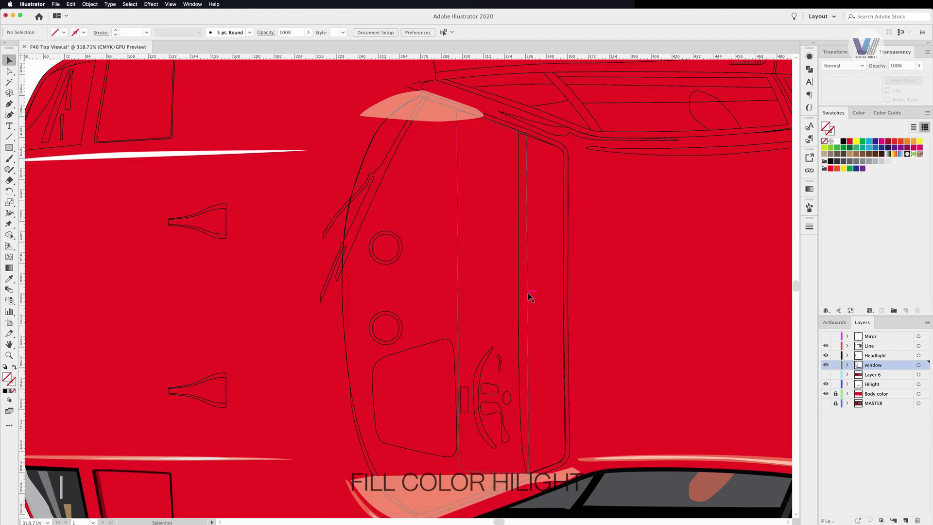
key("ctrl+y")
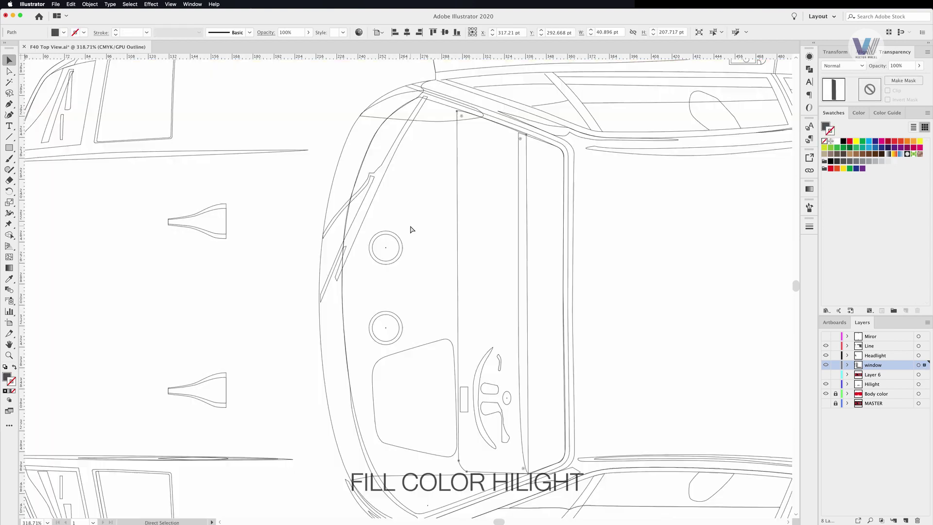
key("ctrl+y")
left_click(575, 231)
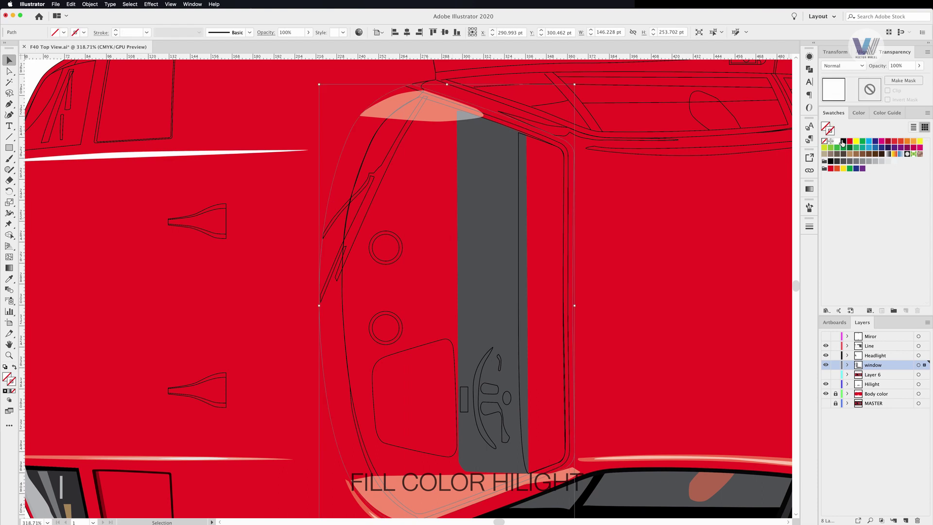
- Add a curved outline along the arch and select the narrow windscreen outline path
left_click(343, 350)
scroll(369, 166, "down", 3)
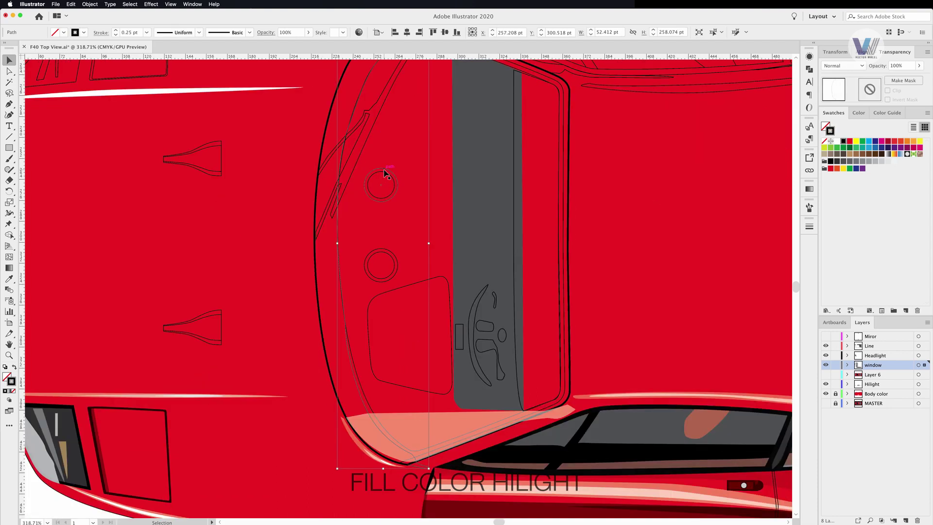
key("p")
scroll(408, 479, "up", 8)
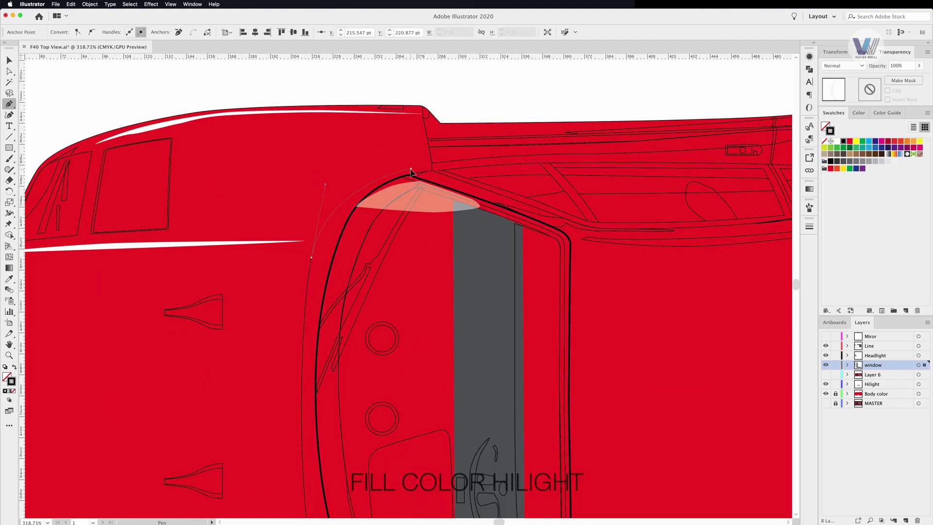
key("v")
left_click(476, 202)
- Set the windscreen pillar and narrow right window strip to Multiply blending
left_click(809, 69)
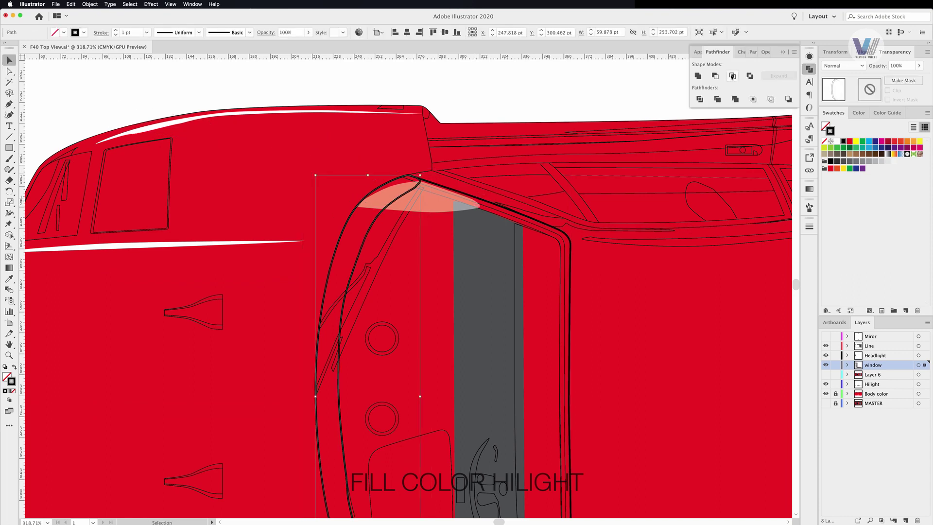
left_click(851, 68)
left_click(841, 98)
scroll(506, 202, "down", 5)
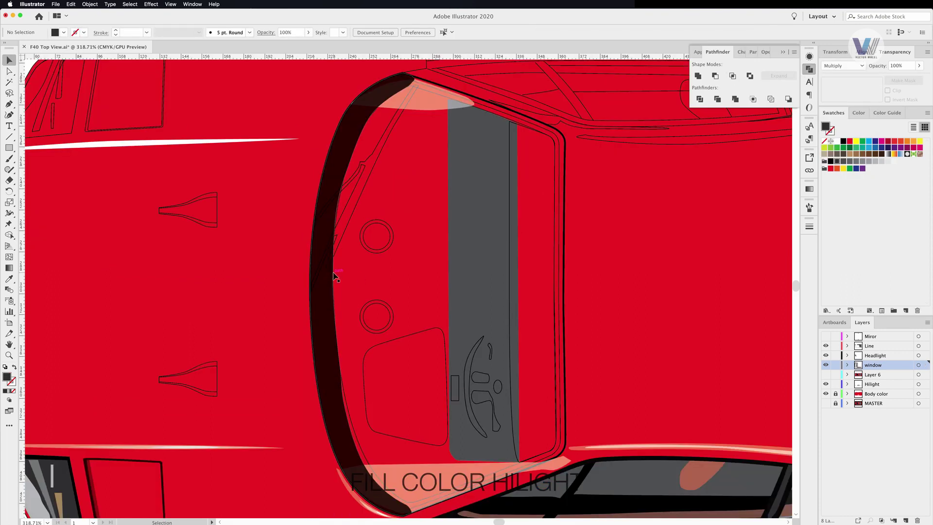
left_click(532, 291)
left_click(843, 66)
left_click(842, 97)
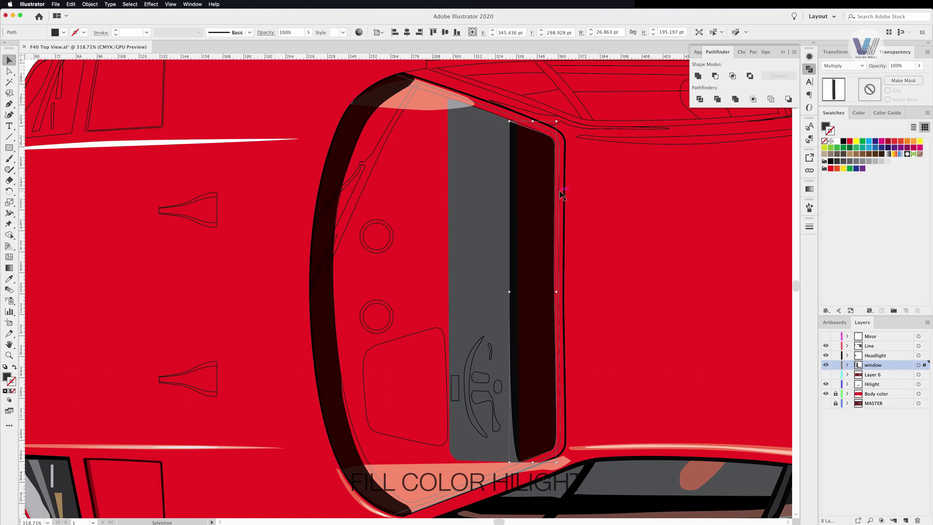
- Place the first anchor points of a new shape beside the windscreen
key("p")
scroll(291, 194, "down", 5)
left_click(290, 122)
left_click(291, 164)
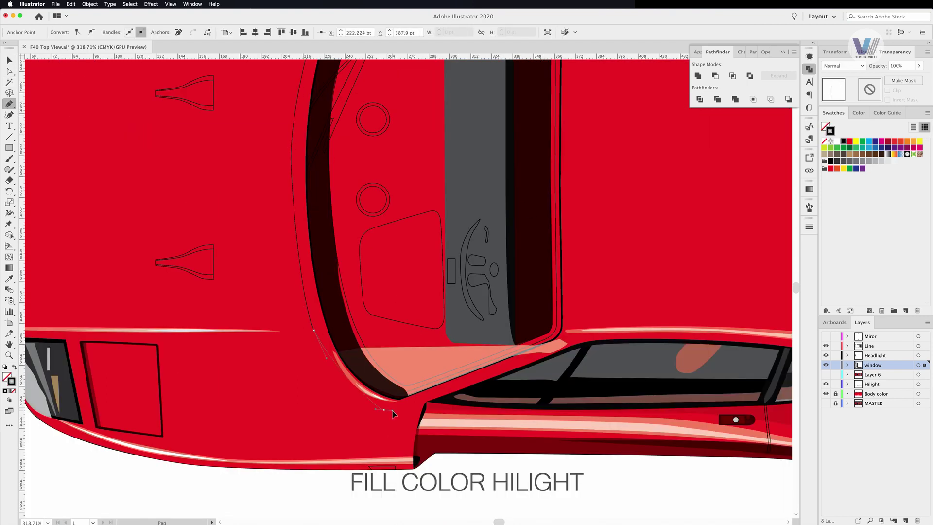
scroll(393, 413, "up", 5)
- Fill the windscreen dark grey and make the window's right edge black
left_click(480, 119)
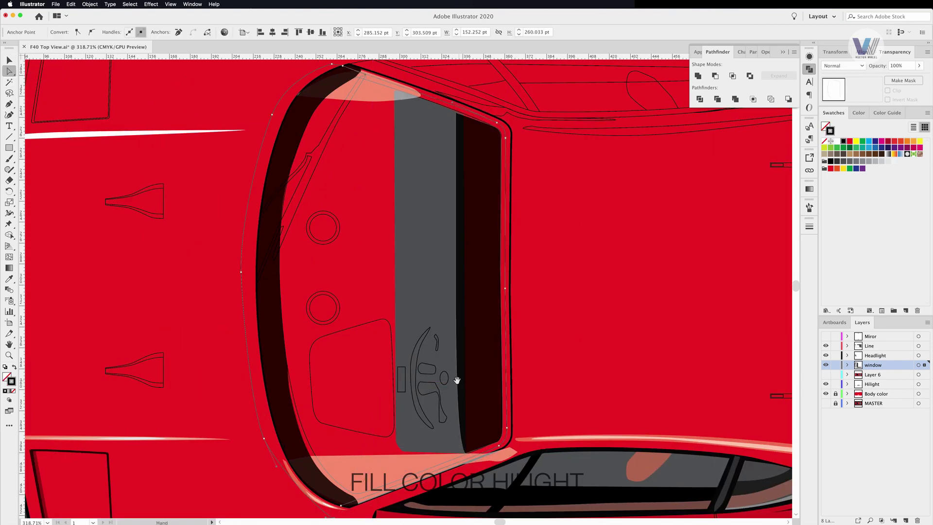
left_click_drag(457, 380, 485, 294)
left_click(369, 437)
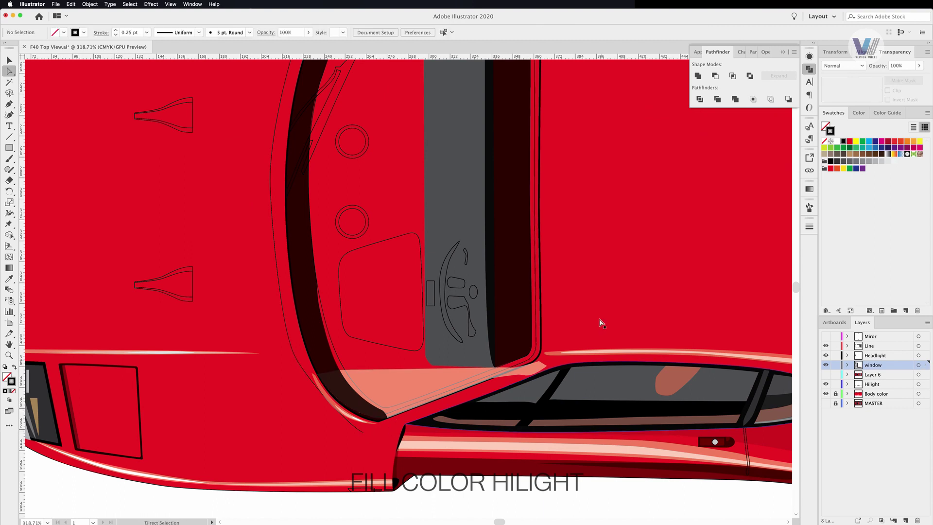
left_click(376, 425)
left_click(457, 195)
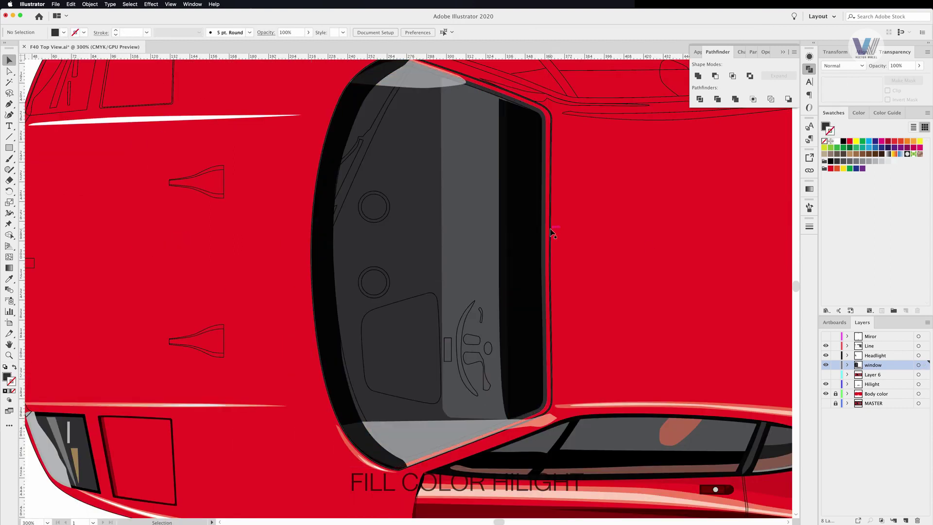
left_click(831, 161)
- Fill the inner window panel lighter grey and the dashboard shapes black at Normal blending
left_click(613, 216)
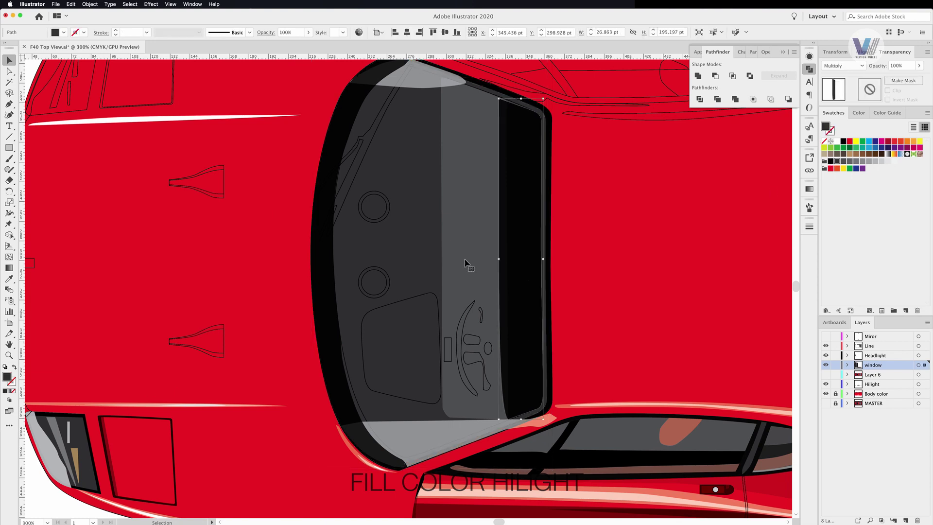
left_click(423, 320)
left_click(843, 162)
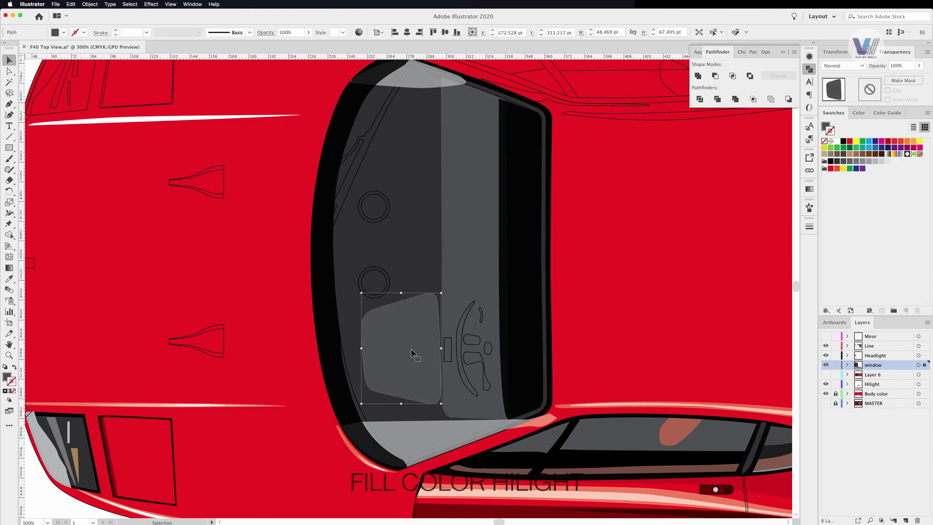
left_click(469, 340)
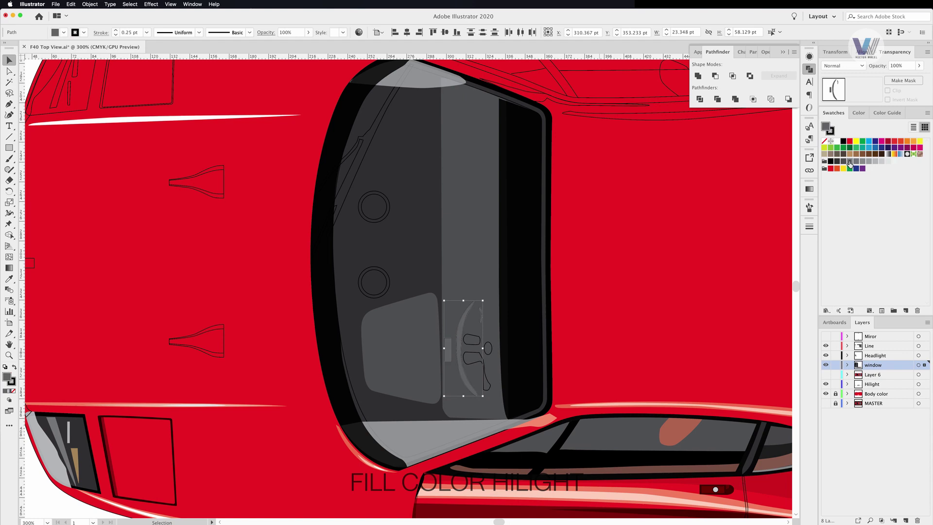
left_click(475, 356)
left_click(837, 162)
left_click(842, 66)
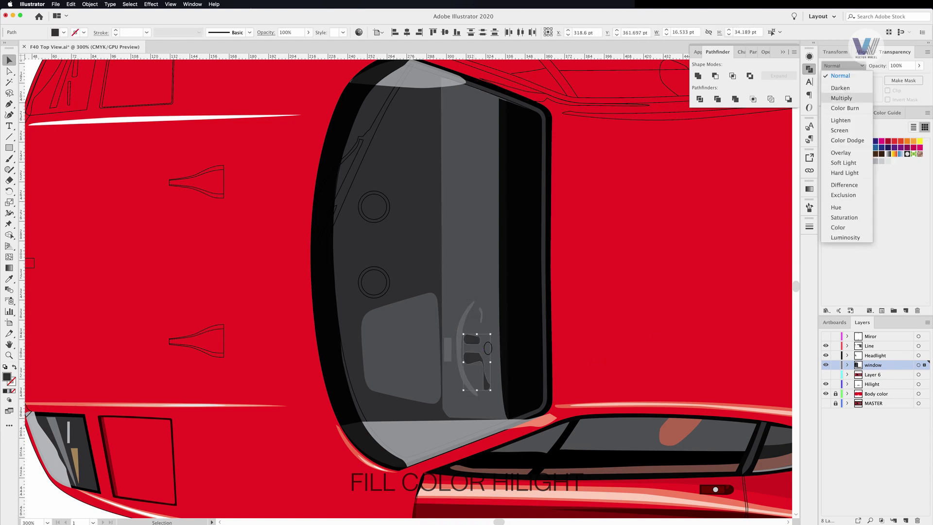
- Make the windscreen wiper thinner and darker and set the frame to Multiply
left_click(374, 207)
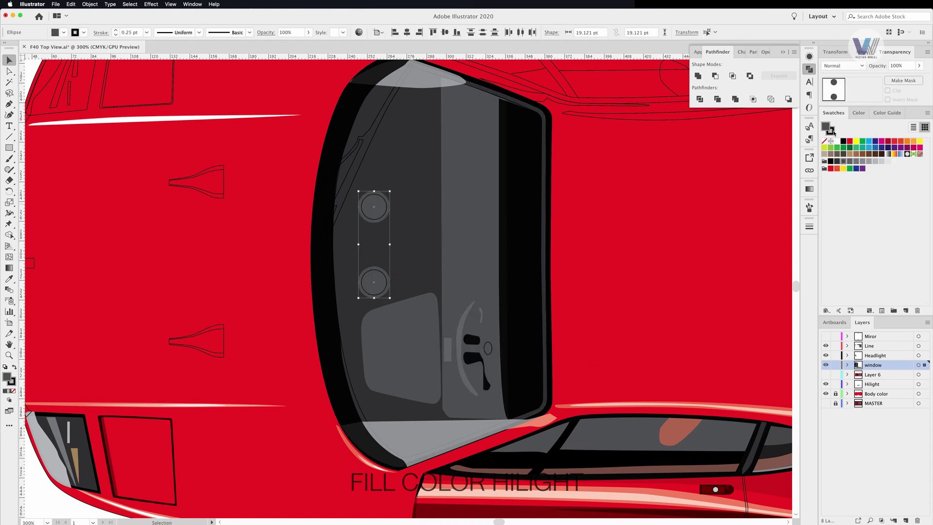
left_click(362, 160)
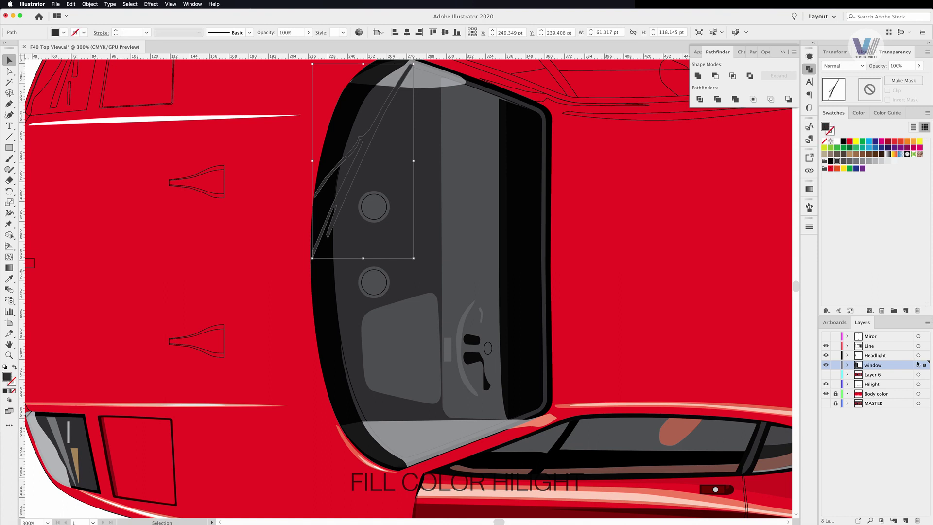
left_click(360, 407)
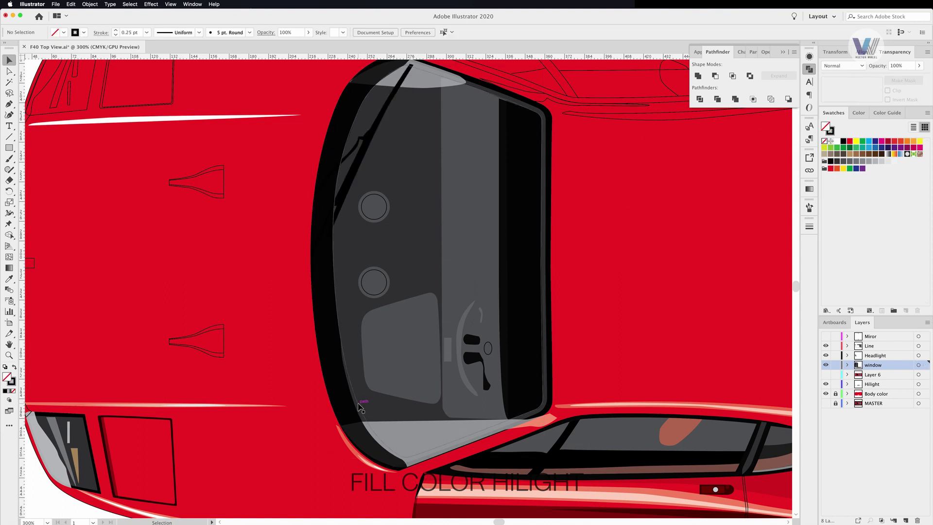
left_click(364, 414)
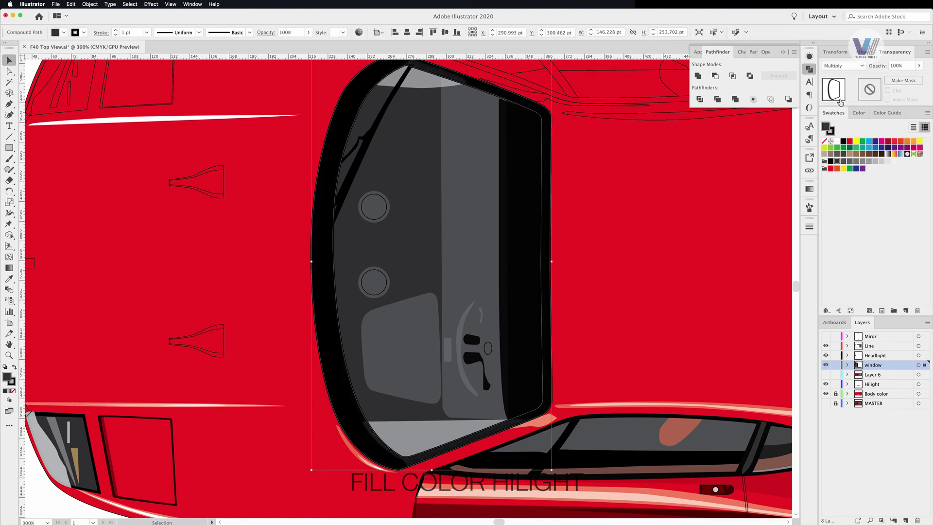
left_click(587, 257)
- Give the windshield glass Normal blending and a dark grey fill
left_click(549, 252)
left_click(842, 65)
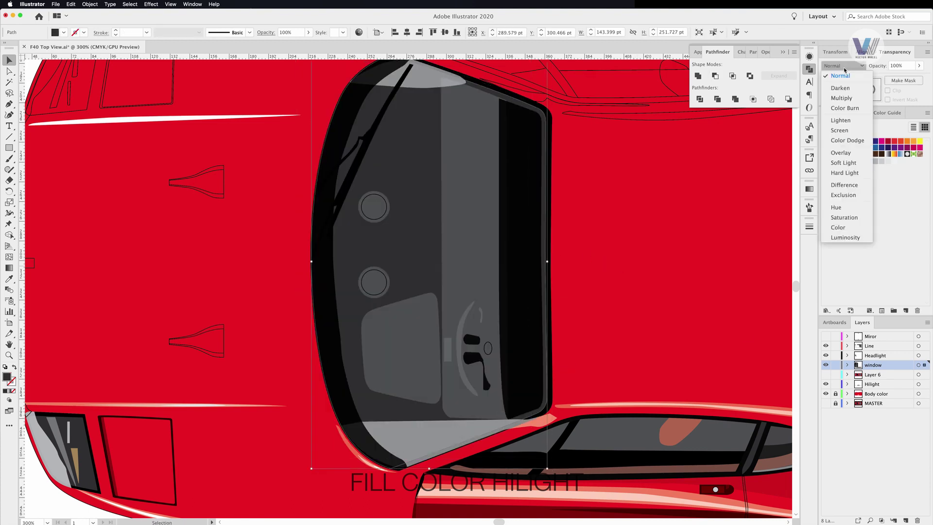
left_click(837, 97)
left_click(842, 66)
left_click(834, 70)
left_click(837, 162)
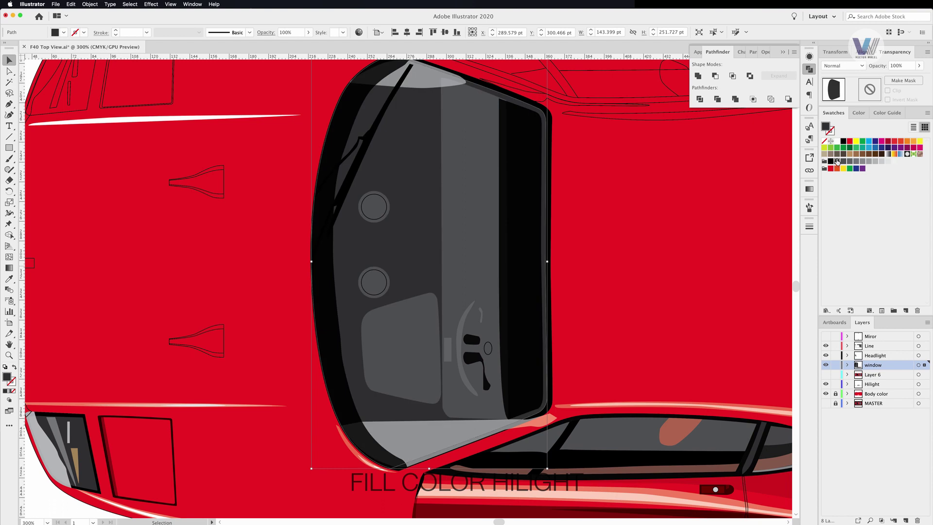
- Select the narrow dark windshield strips and the steering-wheel arc with Direct Selection
key("a")
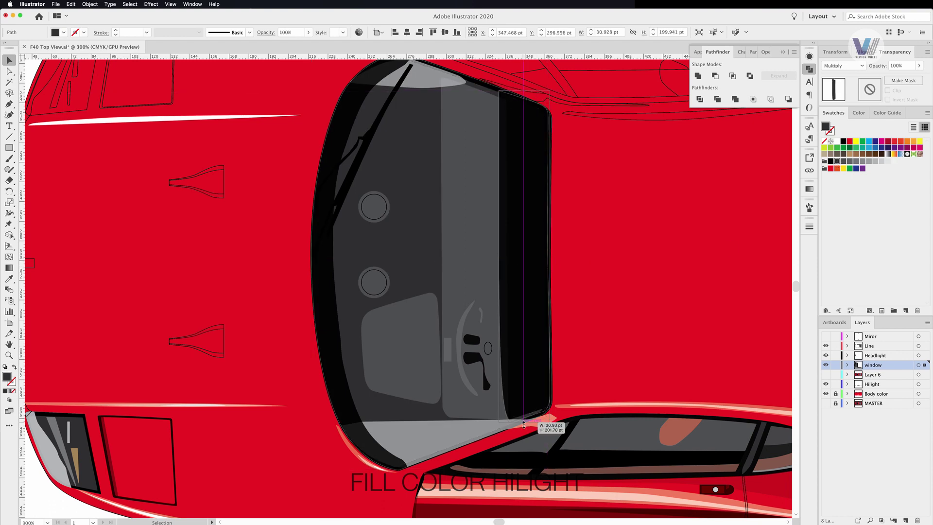
left_click(494, 324)
key("v")
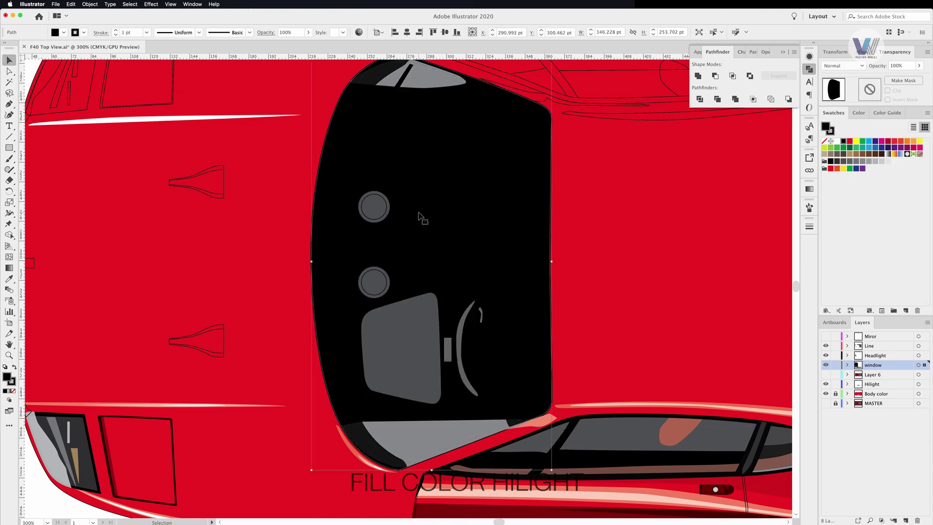
key("ctrl+shift+a")
left_click(468, 238)
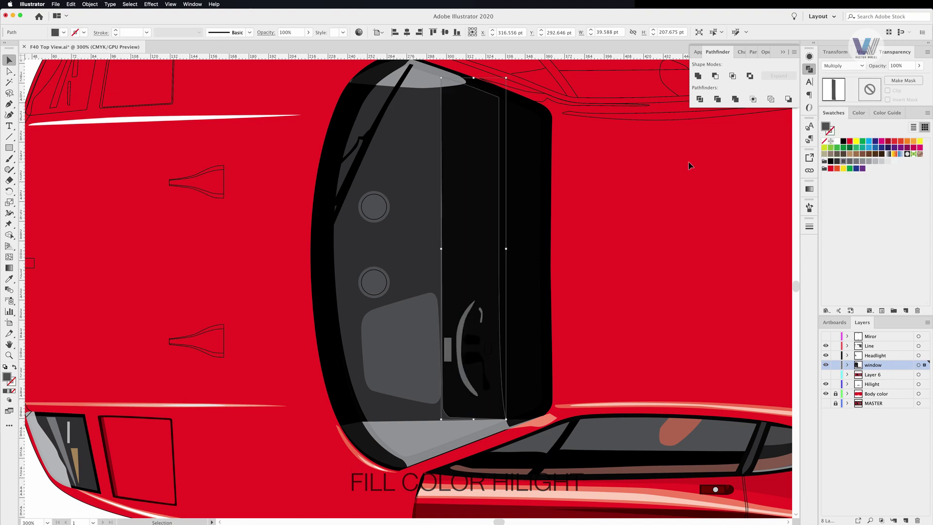
key("ctrl+shift+a")
left_click(460, 340)
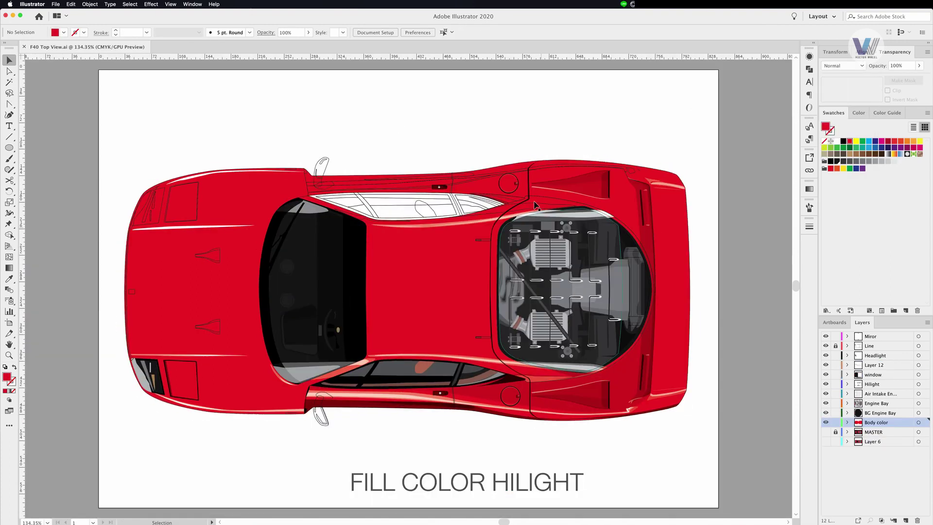
left_click(535, 204)
- Fill the upper-flank highlight white and lower its opacity into a translucent streak
scroll(601, 202, "up", 5)
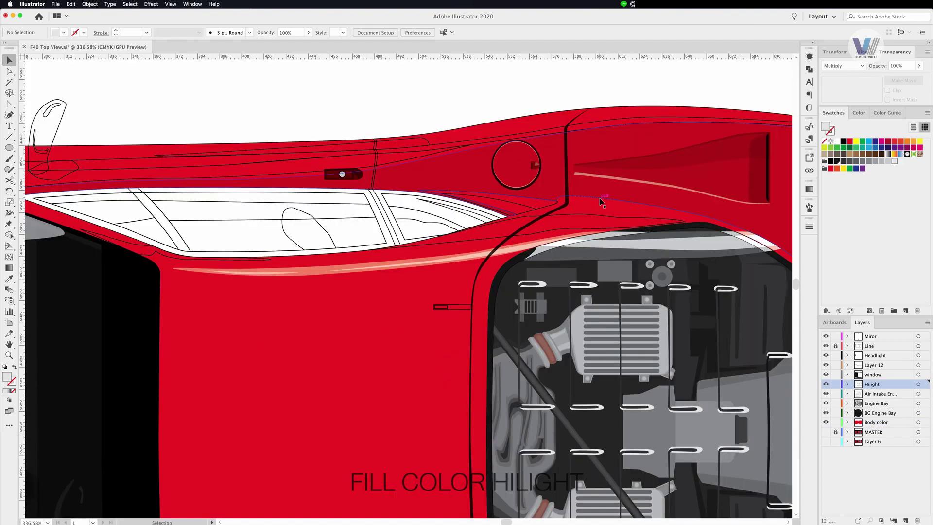
left_click(601, 200)
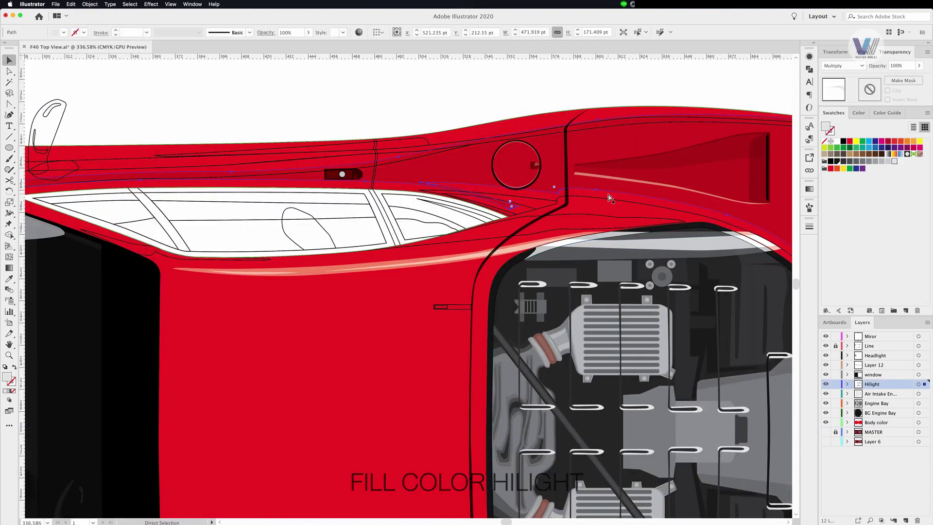
scroll(631, 195, "left", 10)
left_click(680, 163)
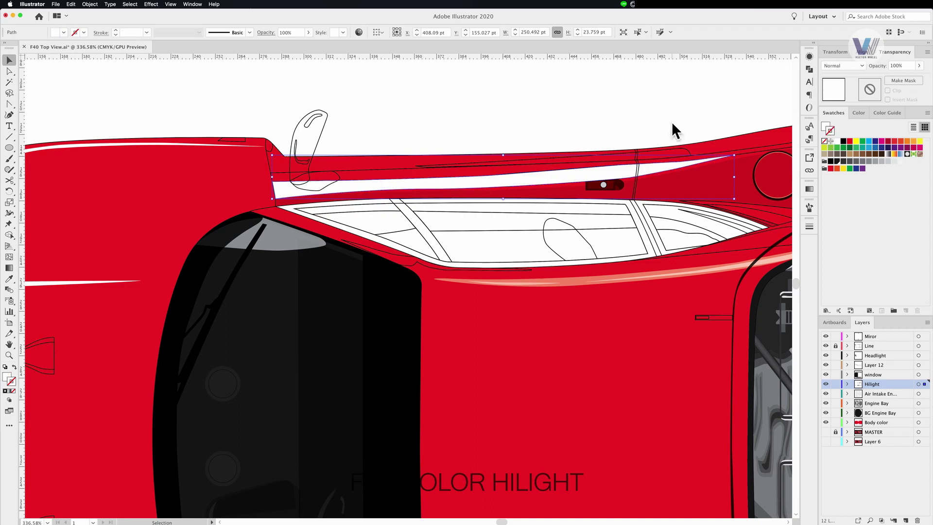
left_click(773, 171)
left_click(838, 141)
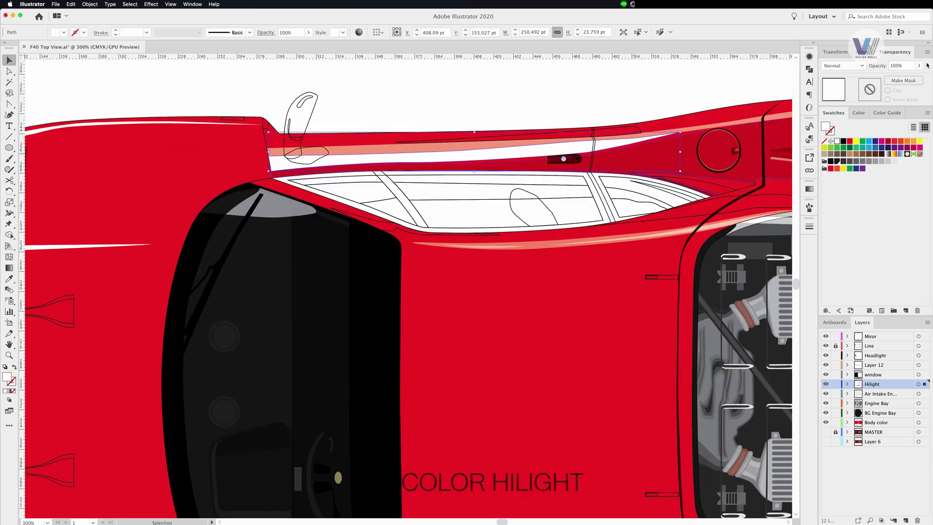
left_click_drag(919, 73, 899, 73)
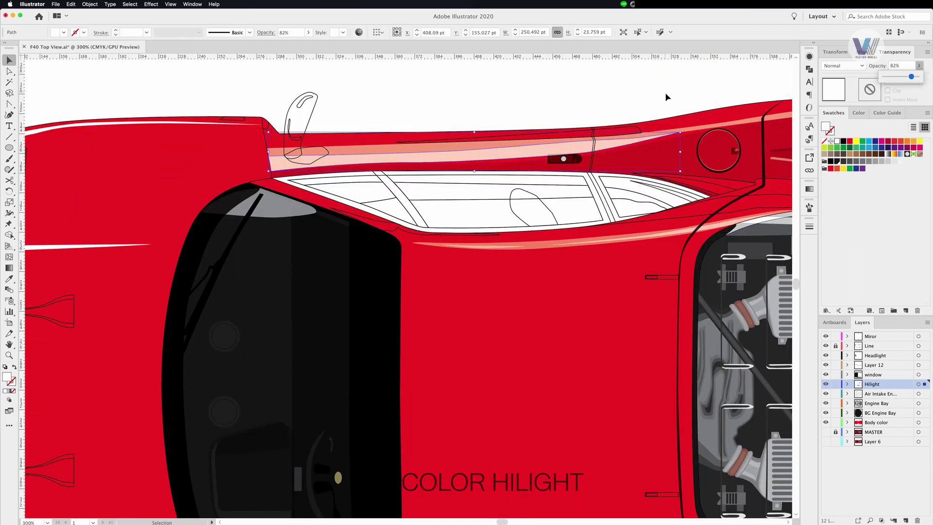
left_click(646, 93)
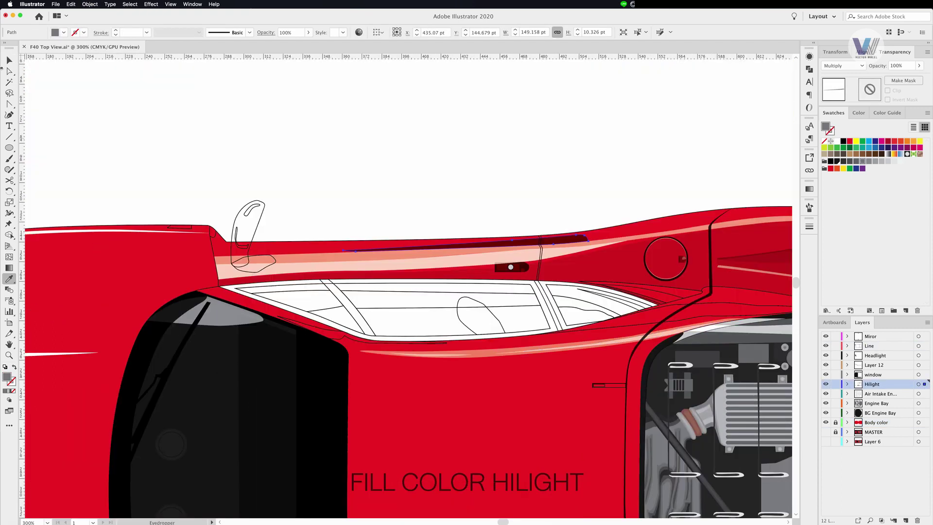
- Set the window-edge highlight to Multiply blending at 29% opacity
key("v")
left_click(594, 381)
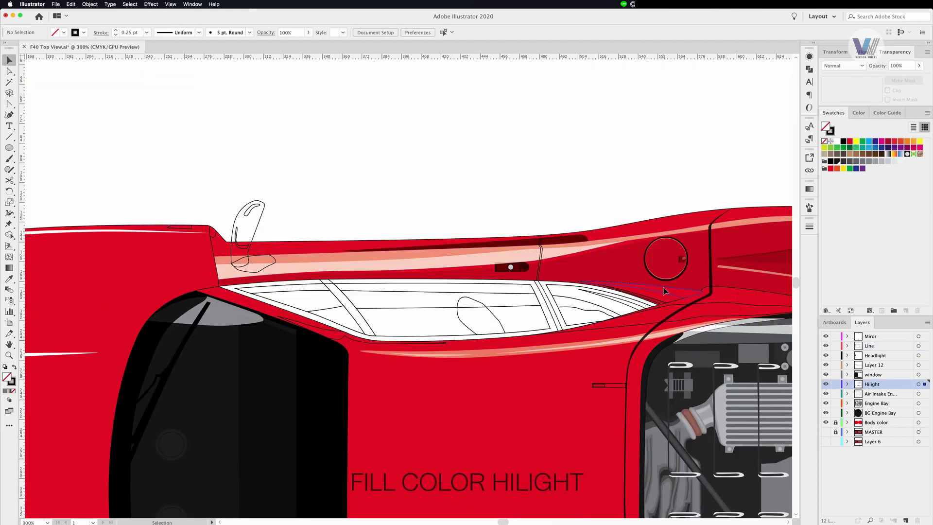
left_click_drag(493, 204, 491, 196)
scroll(491, 196, "down", 5)
scroll(248, 407, "up", 4)
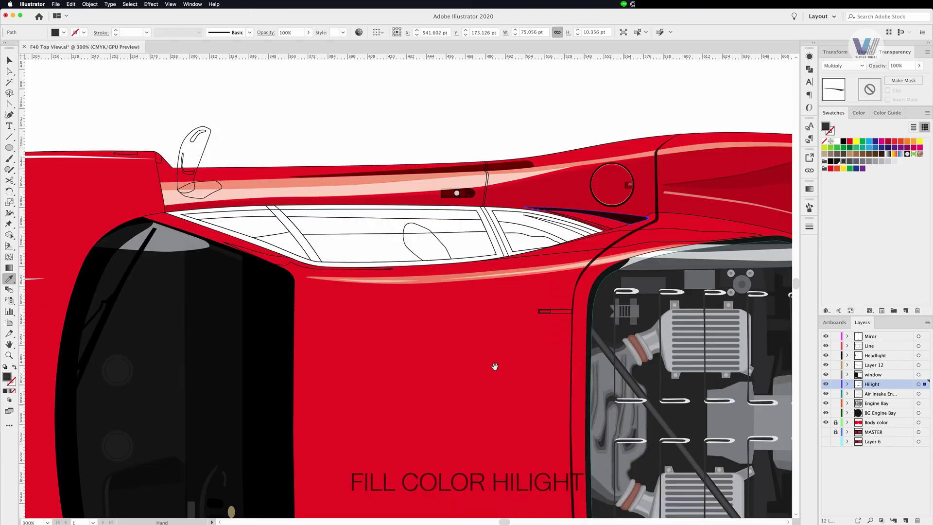
key("v")
left_click(608, 225)
left_click(841, 66)
left_click(841, 97)
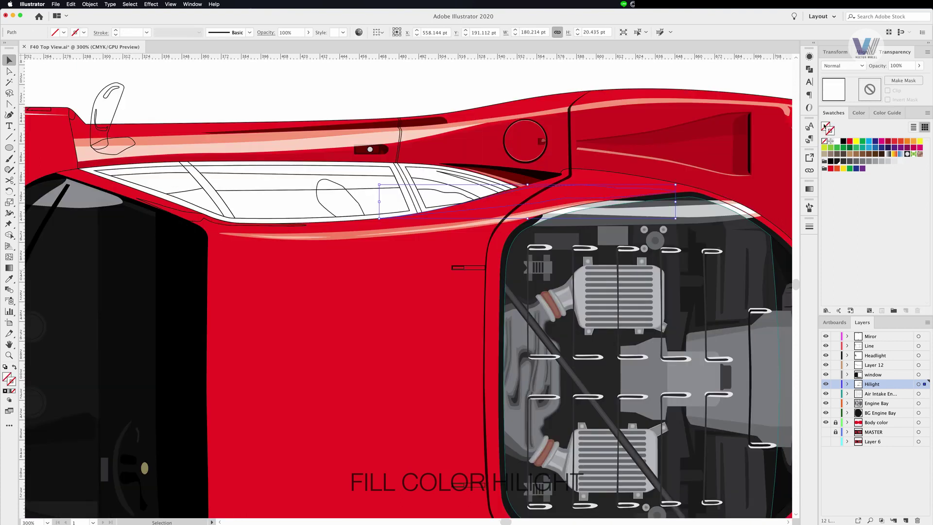
left_click_drag(907, 78, 895, 78)
key("ctrl+z")
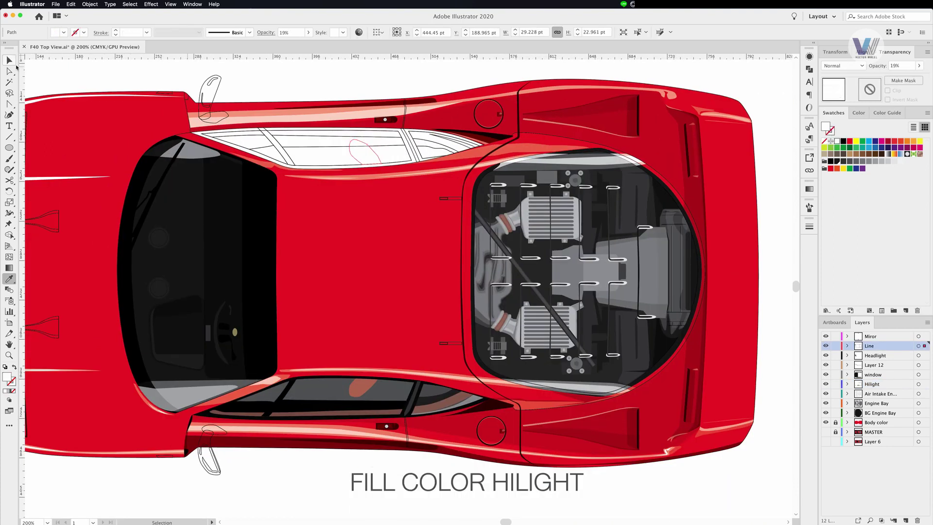
- Select the lower side window reflection and the upper side window's highlight and outline
left_click(385, 393)
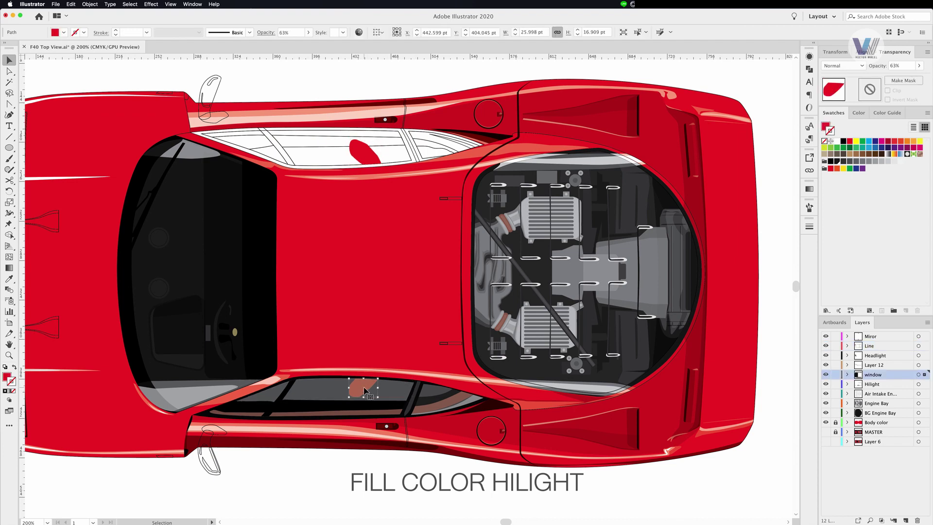
left_click(364, 151)
left_click(893, 66)
left_click(392, 169)
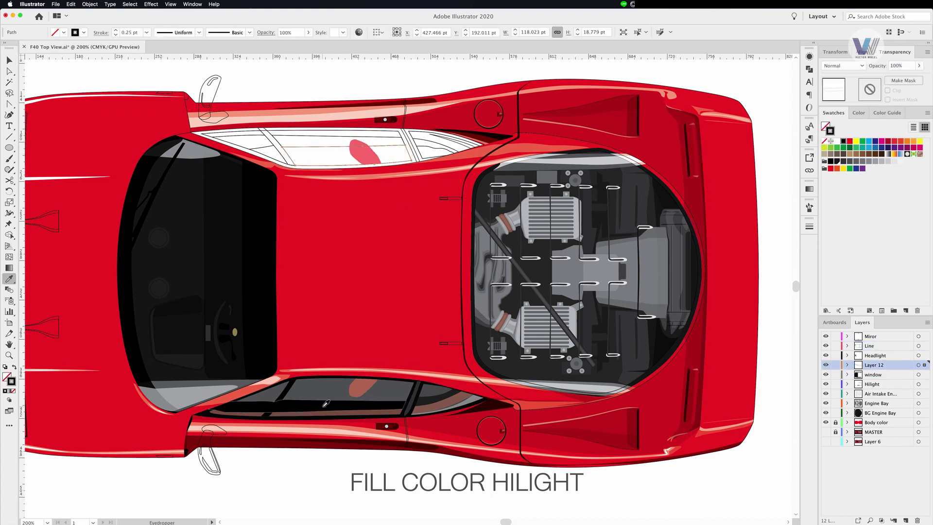
key("v")
left_click(410, 337)
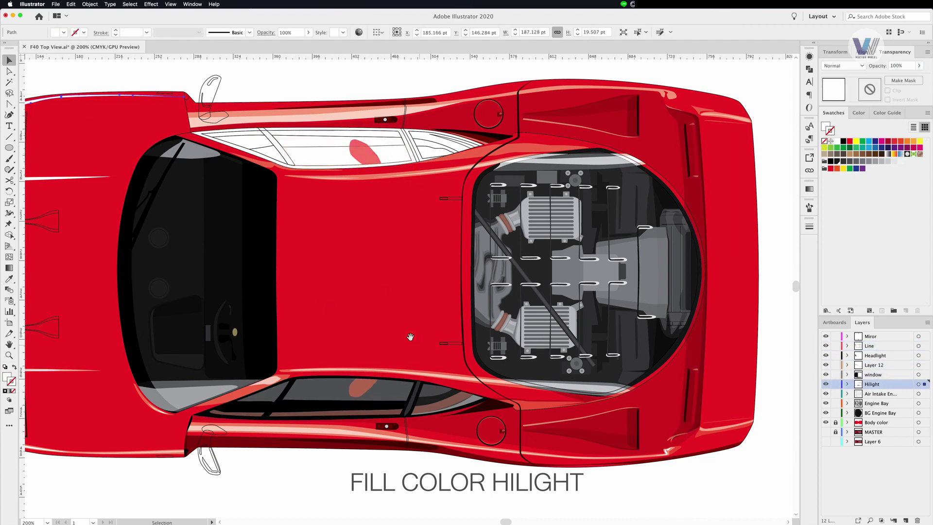
- Bring the upper side window into view and select its black top band and group
scroll(411, 337, "up", 3)
left_click(335, 214)
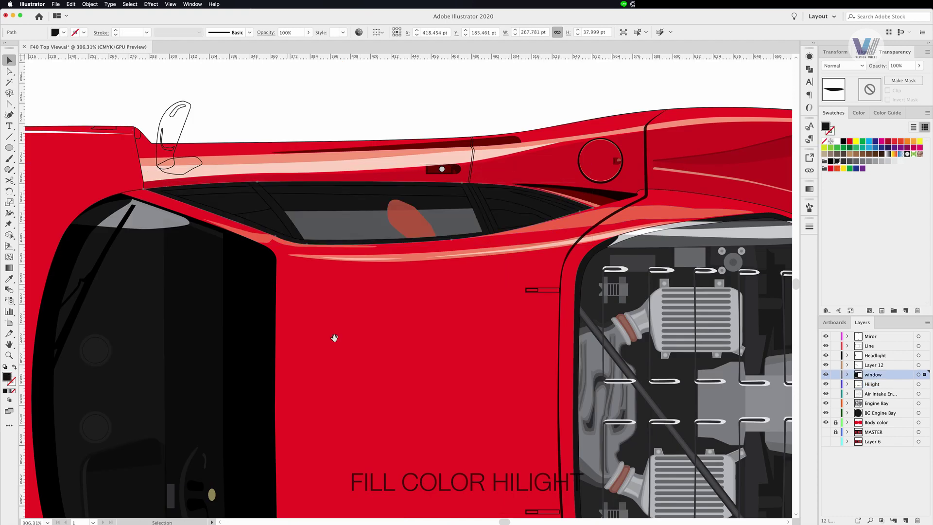
left_click_drag(335, 338, 335, 281)
left_click(292, 145)
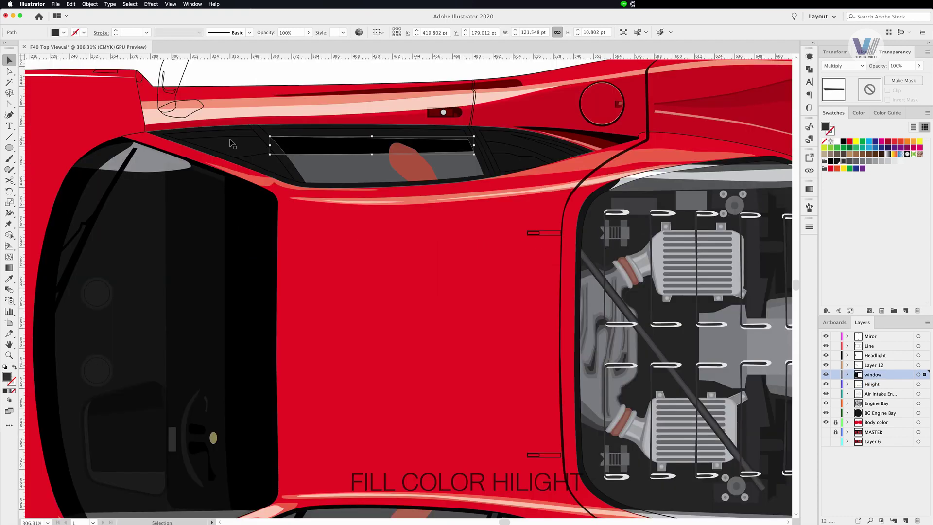
left_click(233, 144, "shift")
scroll(409, 286, "down", 5)
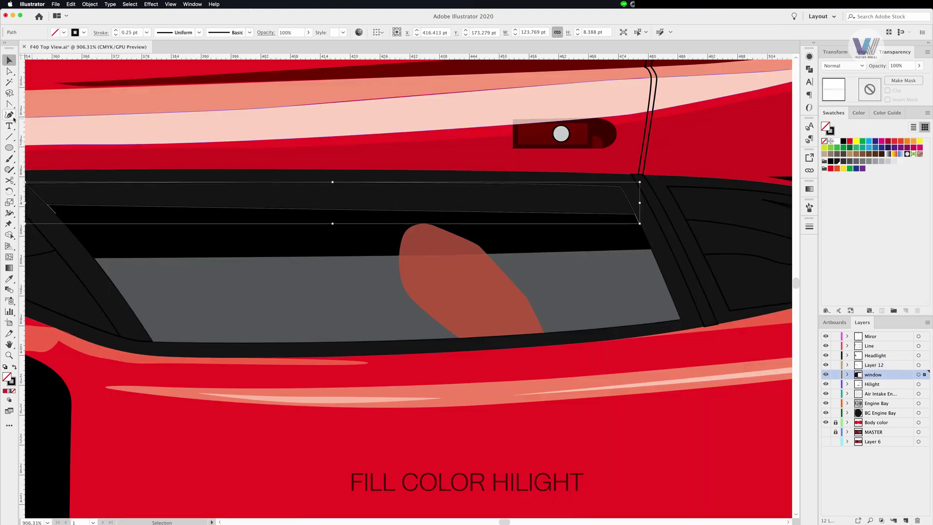
- Fill the window band light grey and remove a corner anchor point
left_click(825, 141)
key("x")
left_click(882, 161)
key("a")
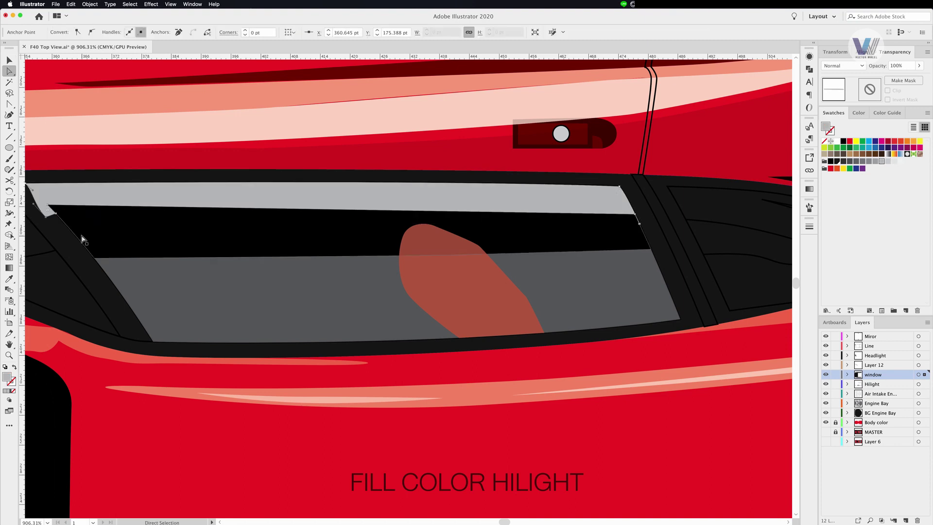
key("minus")
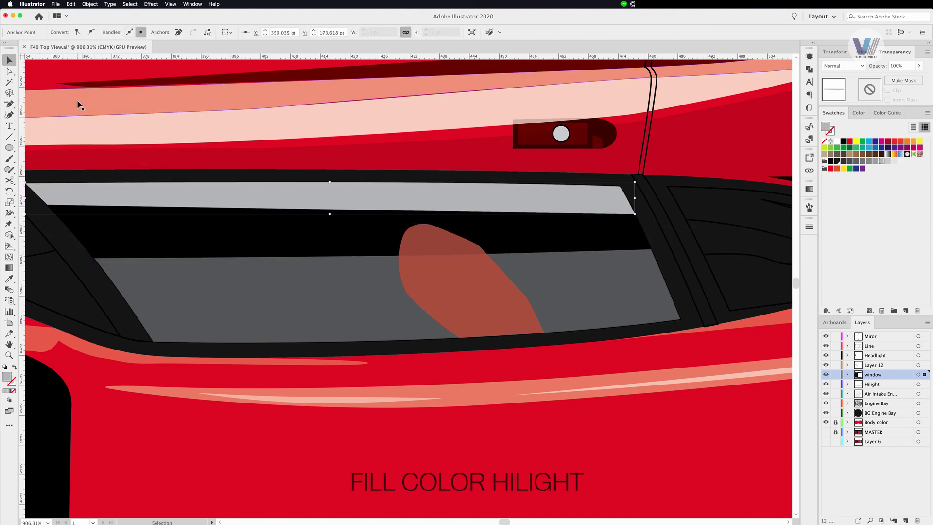
scroll(77, 104, "down", 3)
key("v")
- Move the grey window glass shape back into the window layer and check it in outline view
left_click(340, 243)
mouse_move(924, 365)
left_mouse_down()
mouse_move(926, 349)
mouse_move(925, 375)
left_mouse_up()
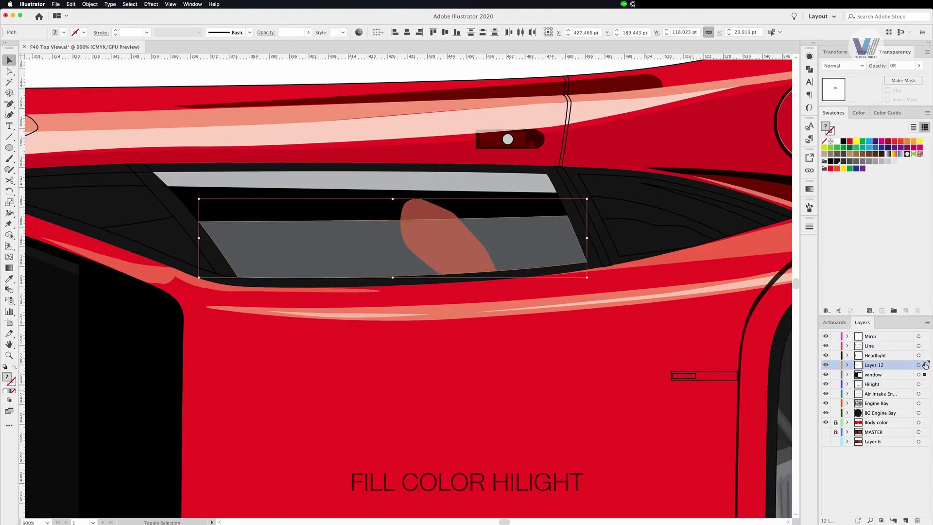
left_click(441, 256)
key("ctrl+y")
key("ctrl+y")
key("ctrl+minus")
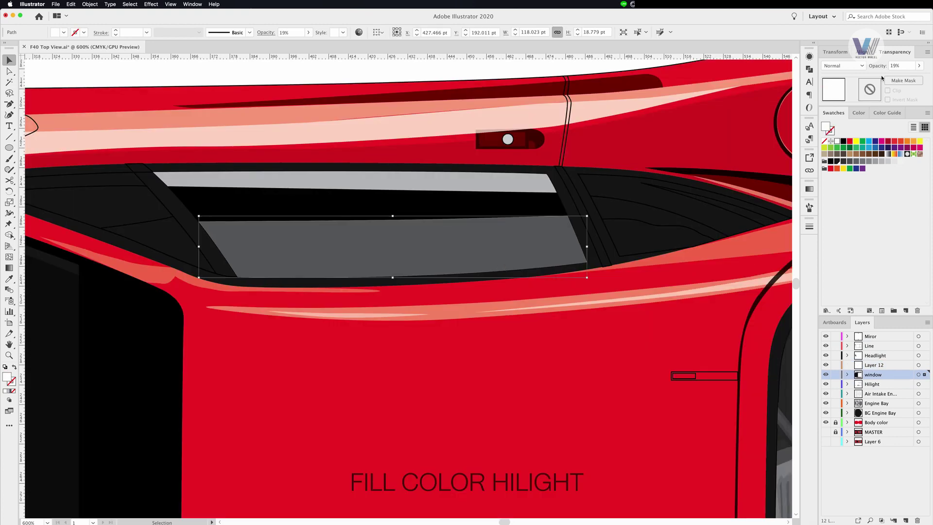
key("ctrl+y")
key("ctrl+y")
key("ctrl+shift+a")
- Eyedropper the lighter grey onto the window pillar piece and sample the black Multiply glass
left_click(284, 184)
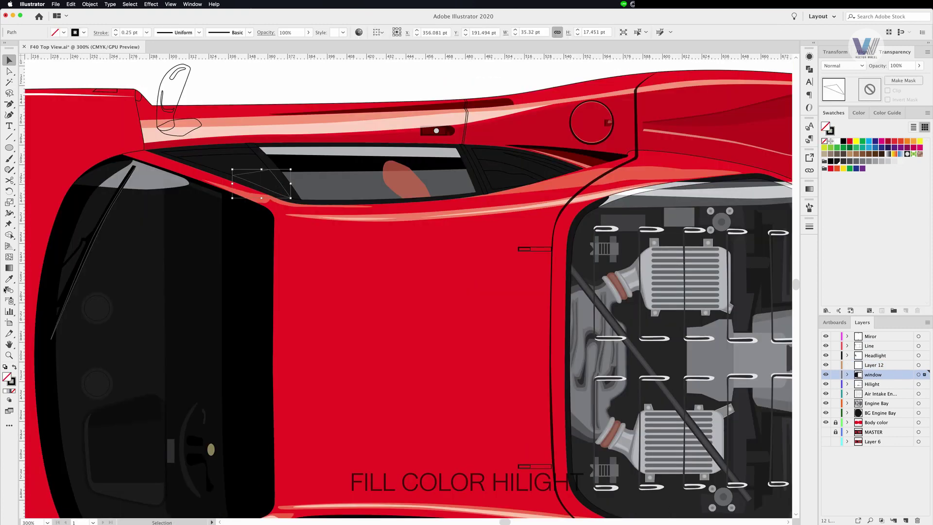
key("i")
left_click(290, 185)
scroll(291, 182, "down", 10)
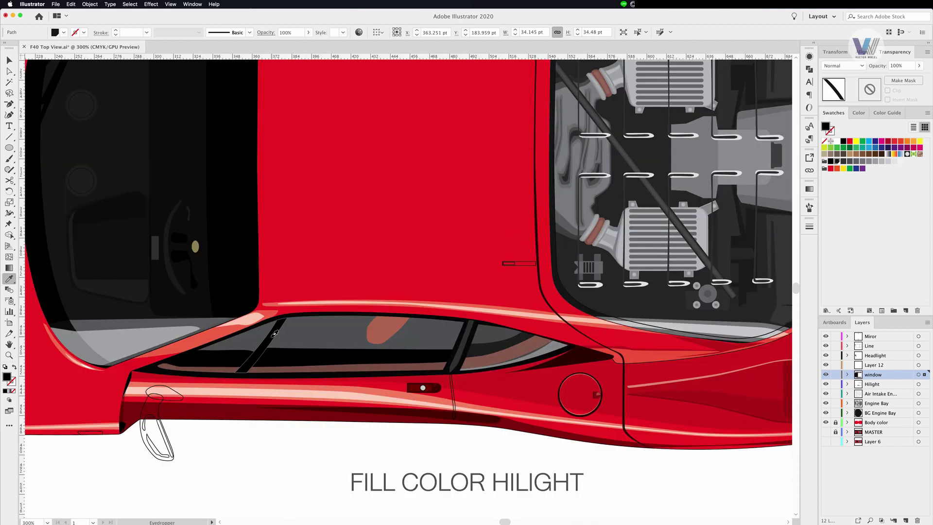
scroll(250, 159, "up", 10)
key("v")
key("ctrl+shift+a")
left_click(249, 160)
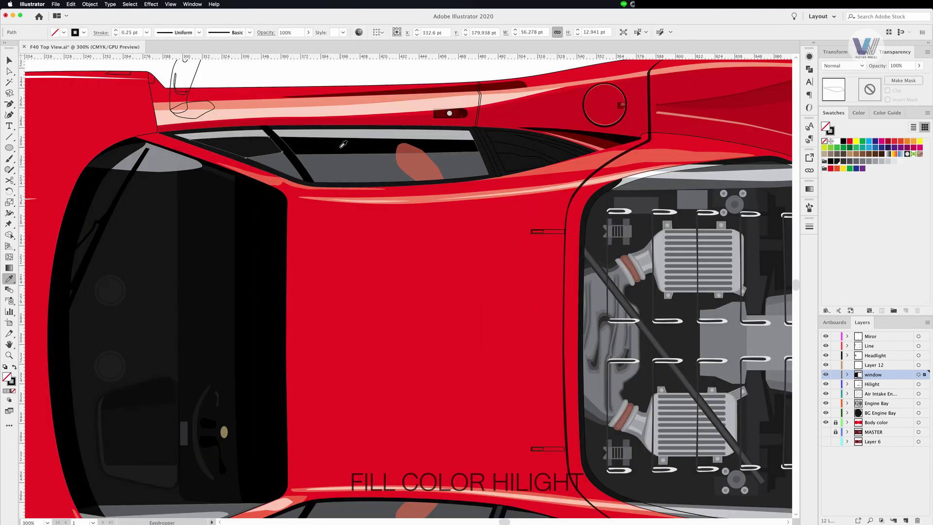
key("ctrl+shift+a")
- Paste a copy of the pillar shape in front over the quarter window and group it
left_click(501, 180)
scroll(500, 180, "down", 5)
scroll(500, 180, "up", 5)
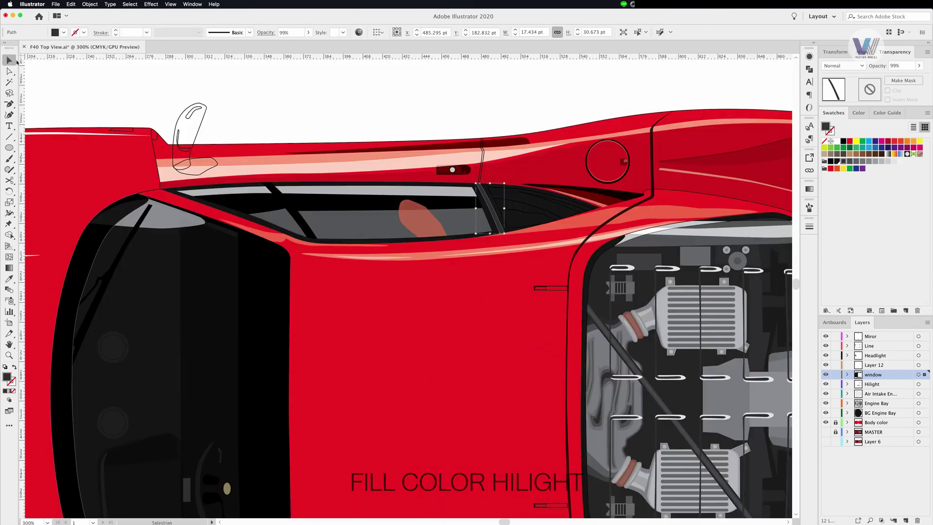
left_click_drag(504, 353, 474, 379)
key("ctrl+f")
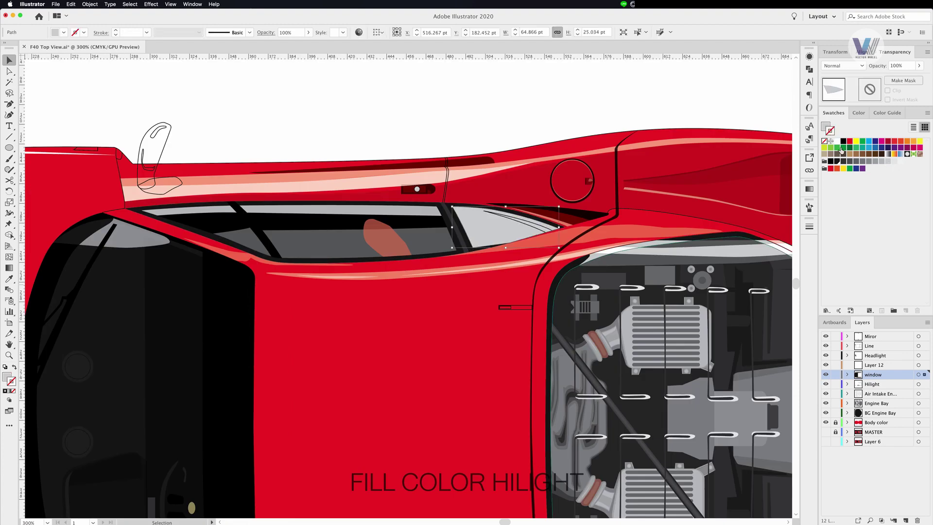
key("ctrl+g")
scroll(584, 170, "down", 3)
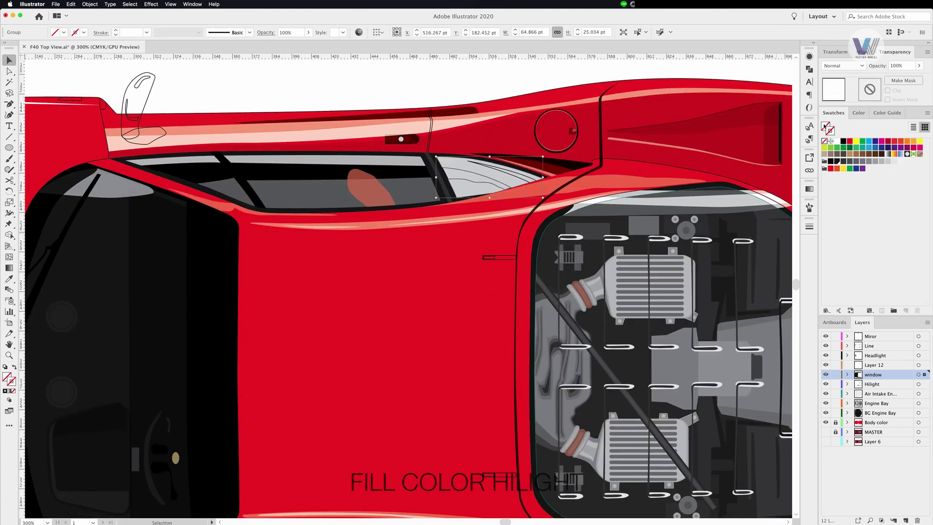
- Eyedropper the main window's dark Multiply glass look onto the new quarter-window shape
left_click(844, 66)
left_click(498, 184)
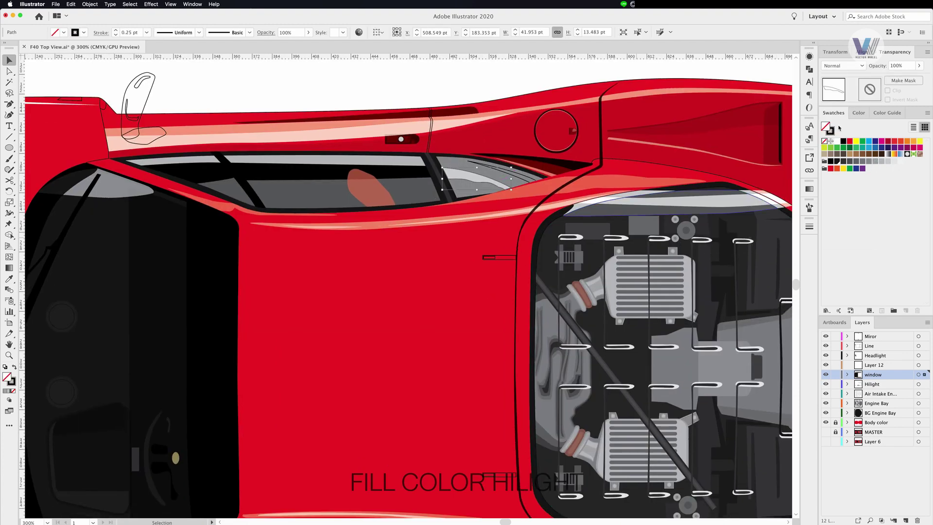
key("i")
left_click(387, 168)
left_click(510, 178)
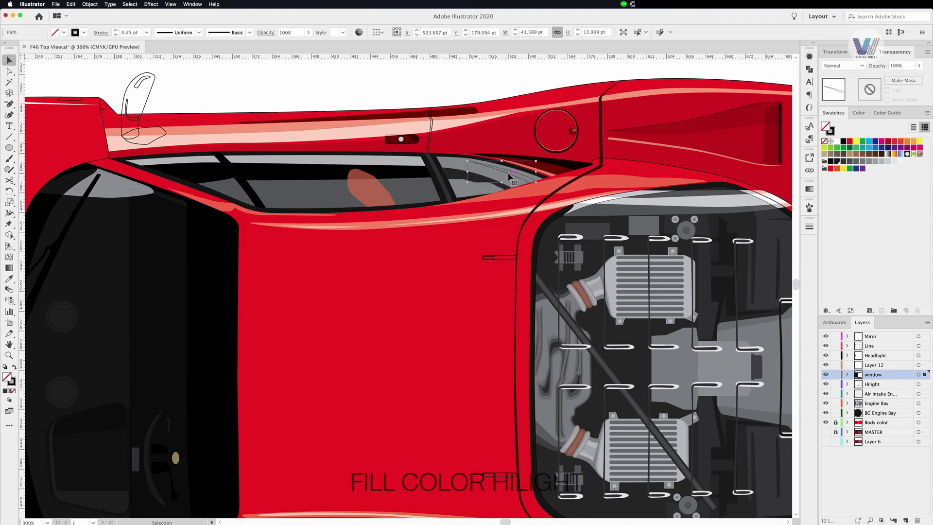
- Tint the long window reflection strip pink at 31% opacity
left_click(486, 179)
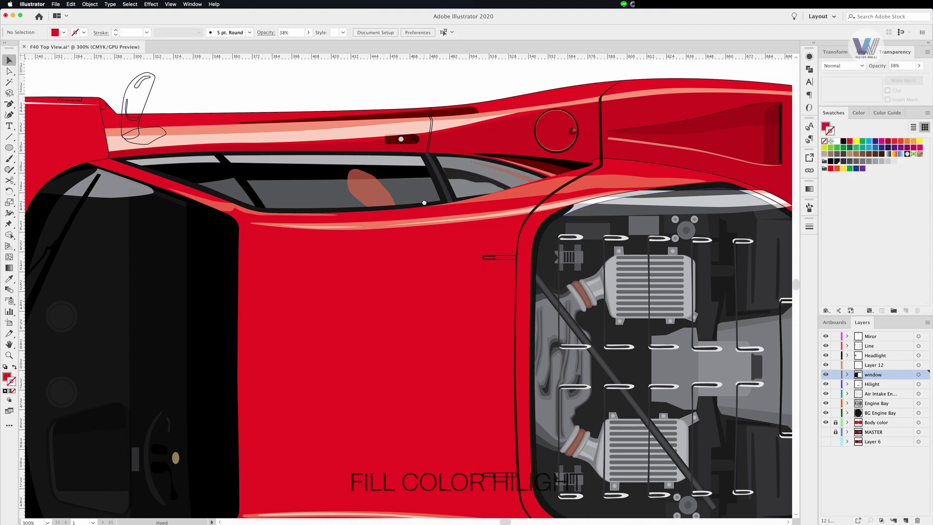
scroll(476, 167, "left", 3)
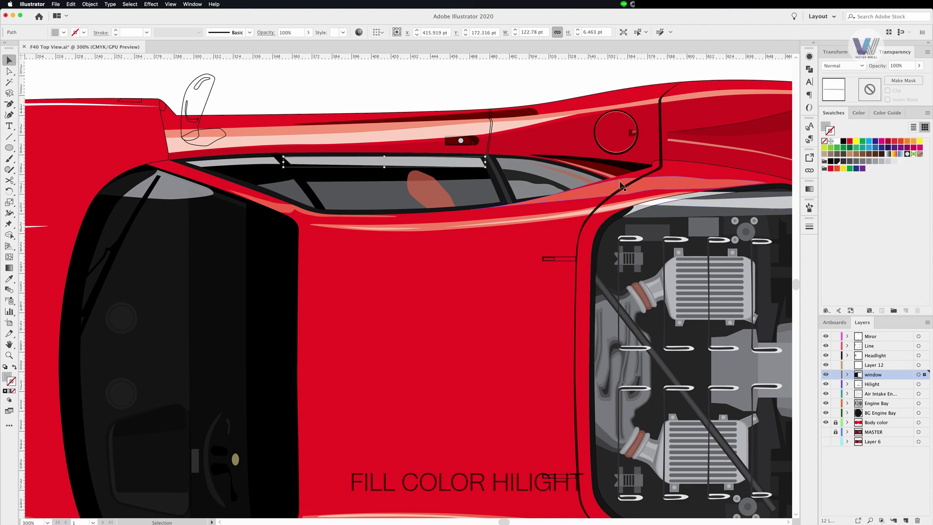
left_click(208, 168)
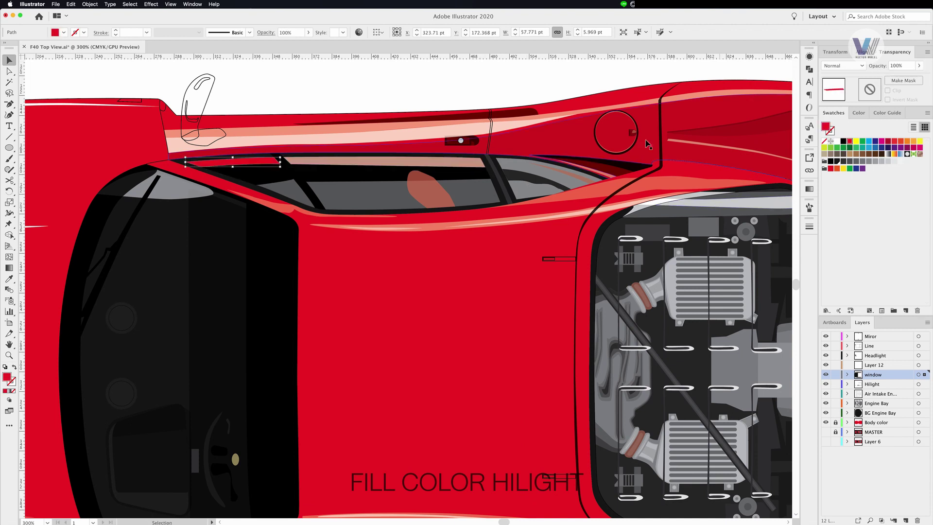
left_click(583, 346)
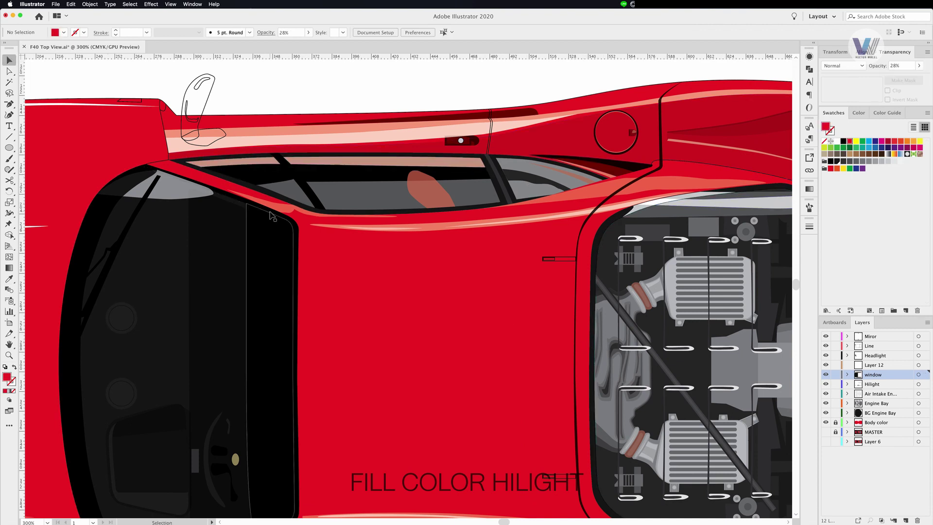
left_click(258, 163)
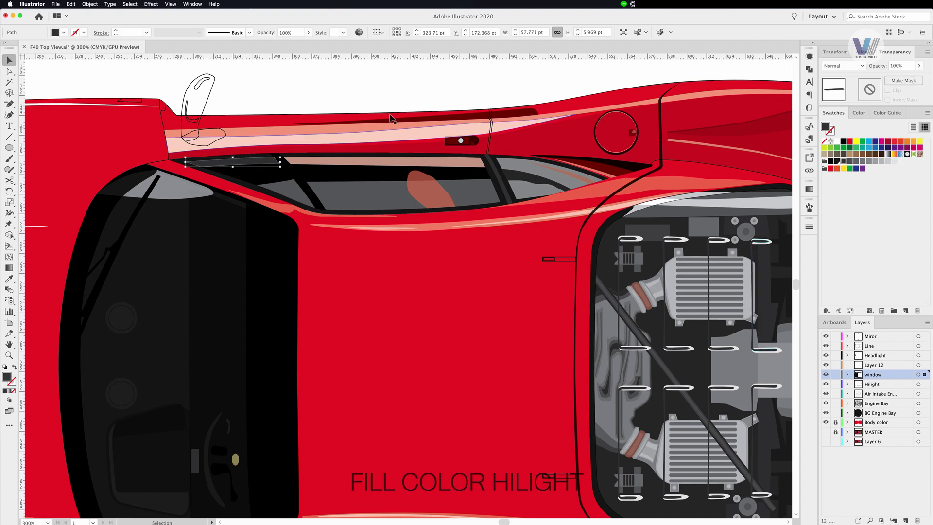
left_click(448, 167)
left_click_drag(920, 78, 890, 78)
left_click(919, 66)
left_click(561, 181)
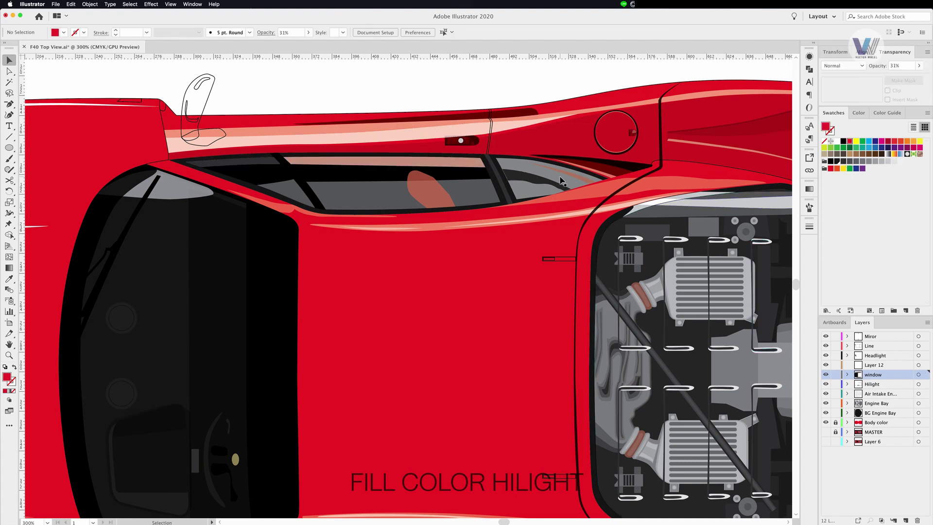
- Shorten the quarter-window reflection from below, fill it red, and drop its opacity to 17%
left_click(532, 176)
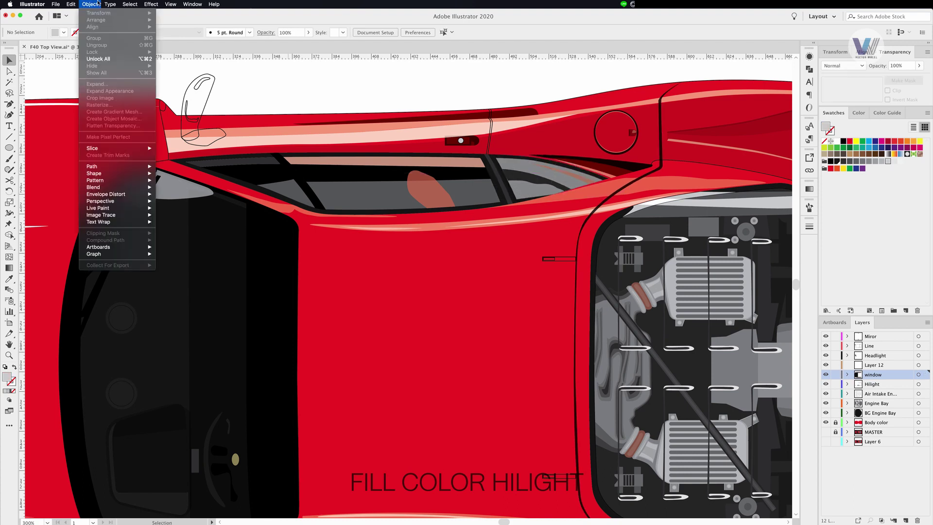
left_click_drag(566, 196, 566, 186)
left_click(850, 141)
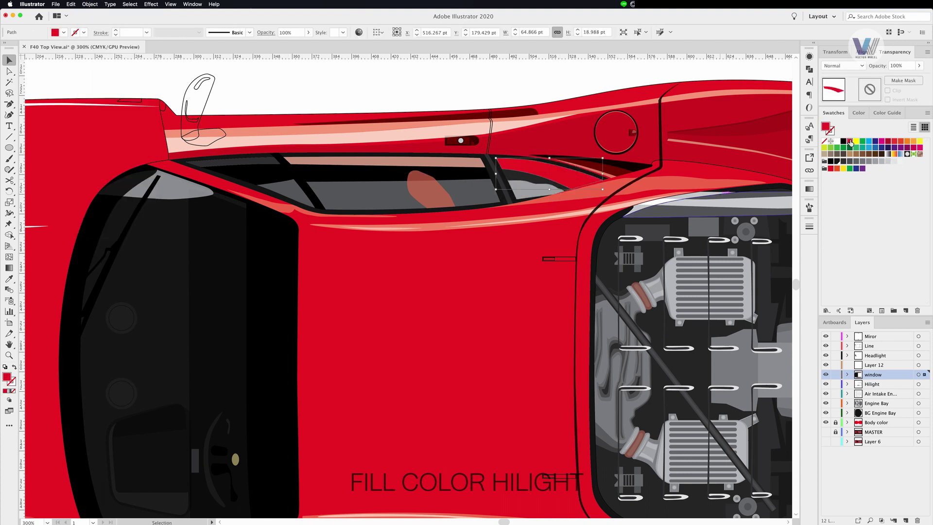
left_click(919, 66)
left_click_drag(923, 78, 883, 78)
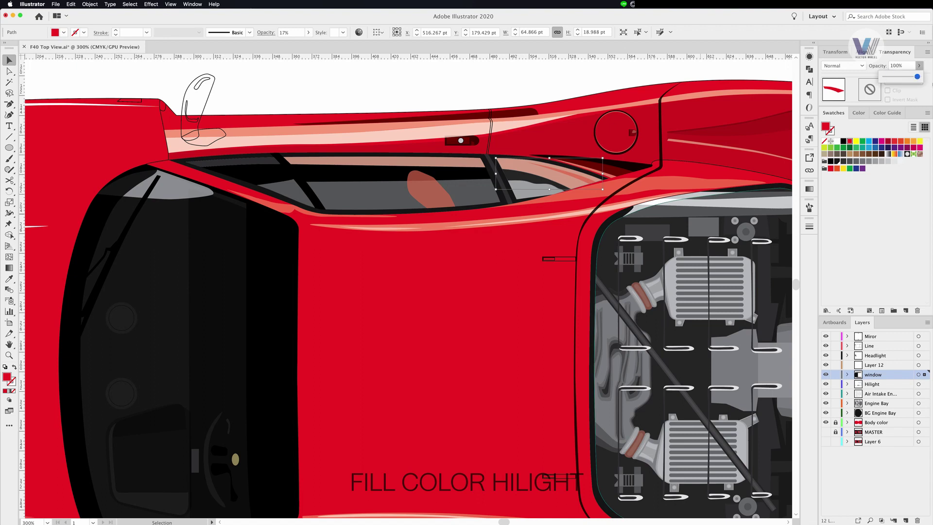
left_click(841, 65)
left_click(845, 96)
- Set the small path inside the quarter window back to Normal blending
left_click(384, 161)
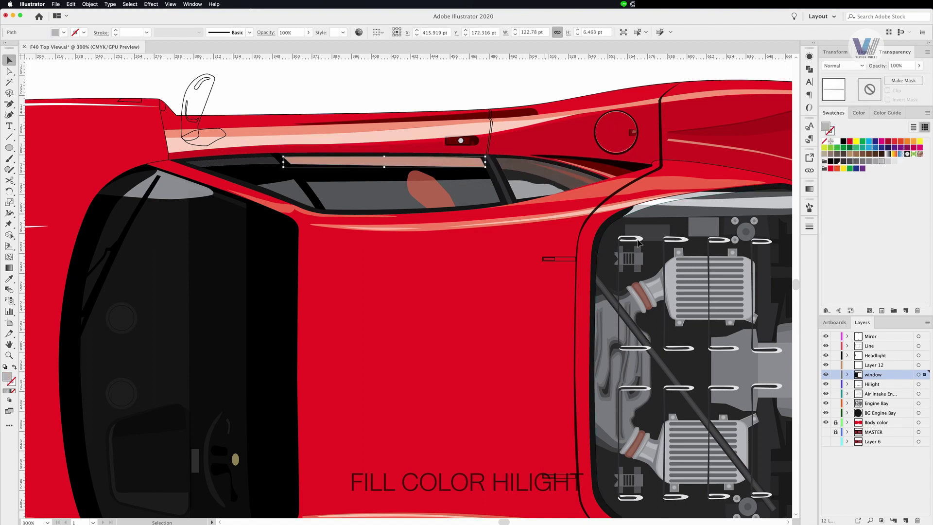
key("a")
left_click_drag(502, 163, 597, 189)
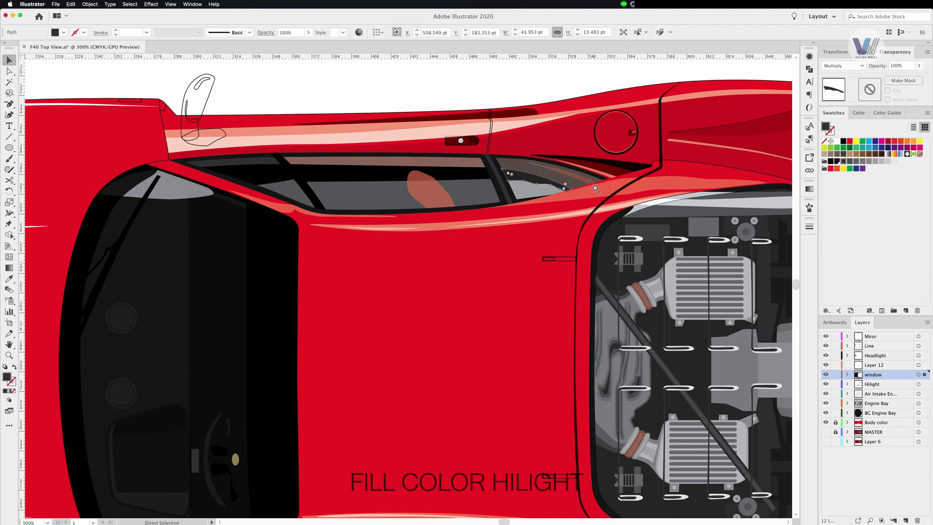
left_click(841, 66)
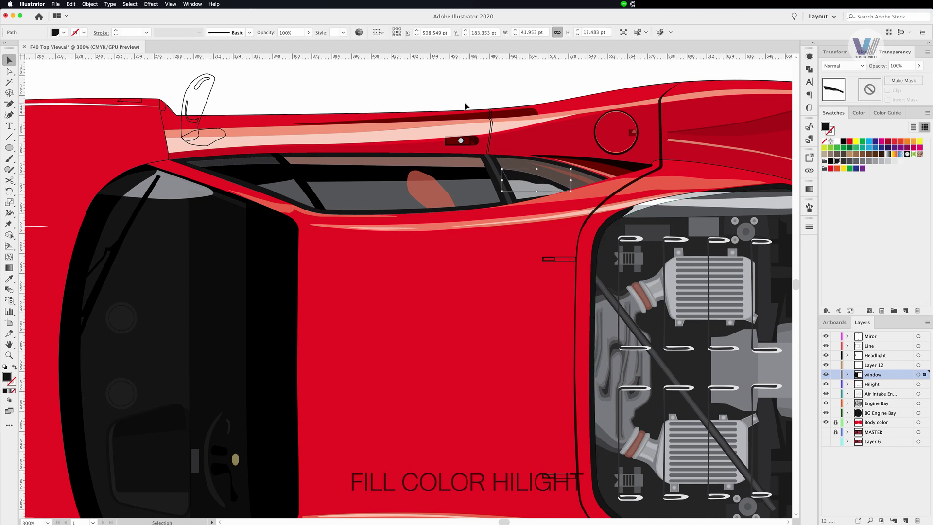
left_click(371, 173)
scroll(371, 173, "left", 5)
- Keep the lower window highlight on Multiply blending and fit the artboard in view
key("super+minus")
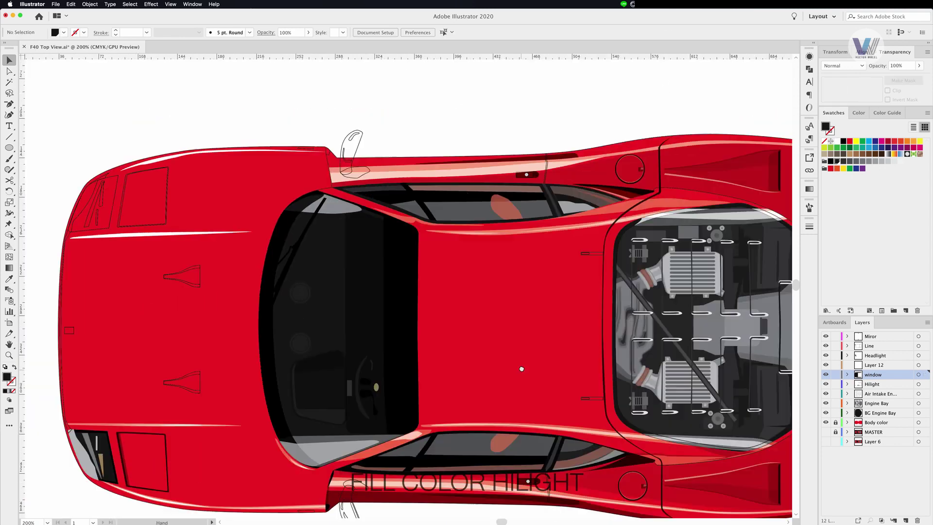
left_click(503, 372)
left_click(841, 66)
left_click(839, 105)
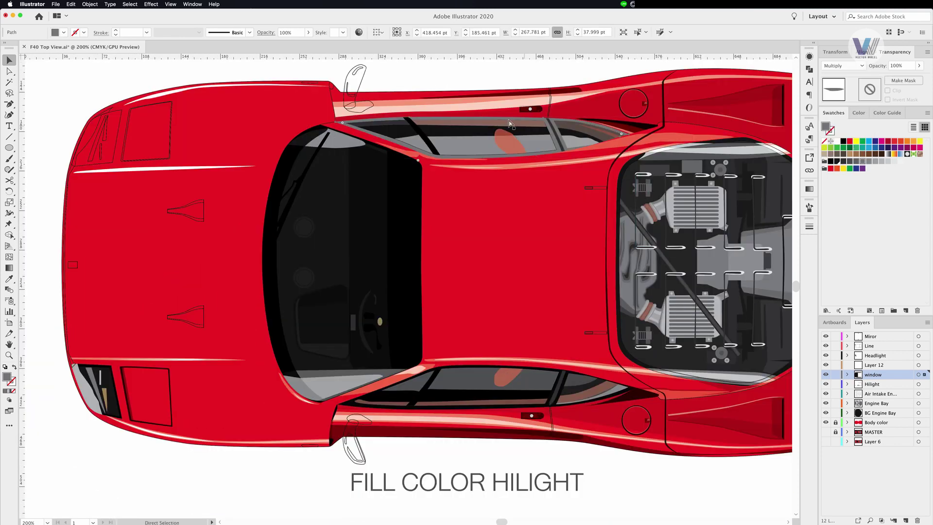
left_click(546, 81)
key("super+0")
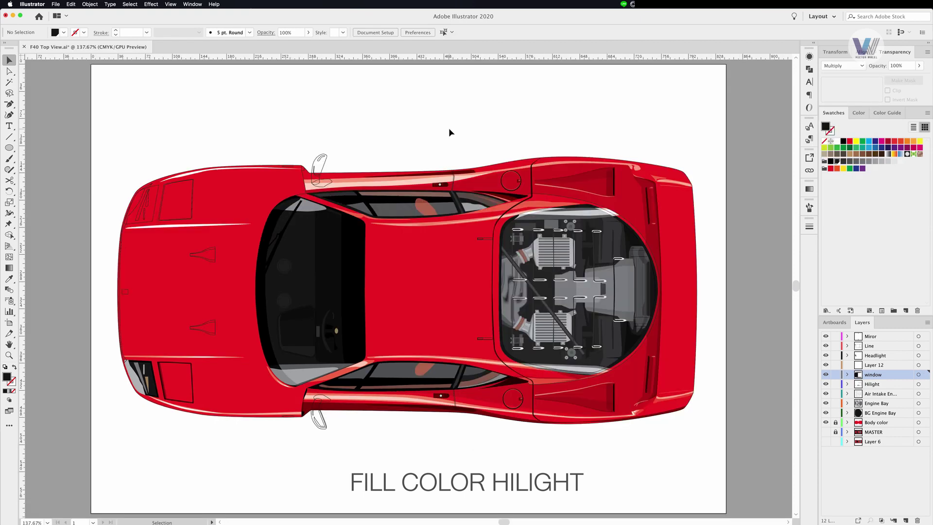
- Fade the upper side highlight's opacity to 29%
left_click(414, 185)
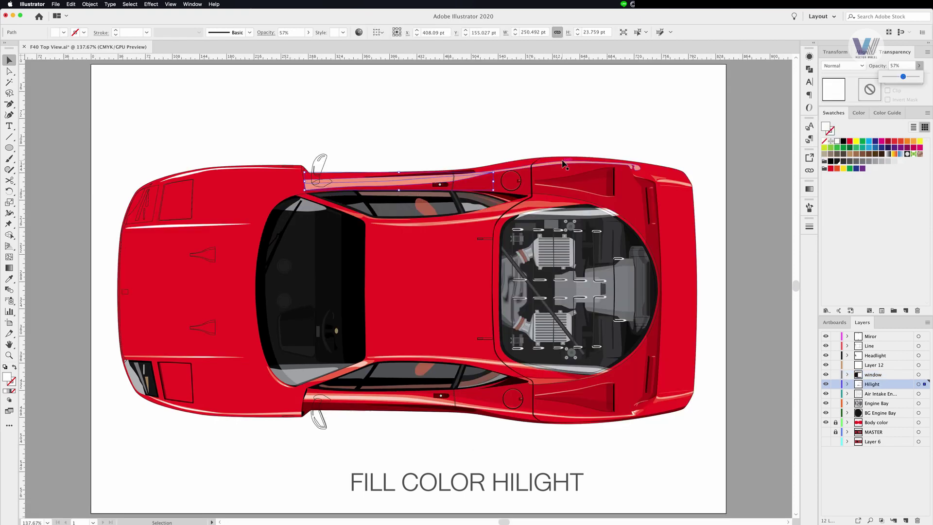
left_click_drag(897, 78, 893, 78)
left_click(620, 131)
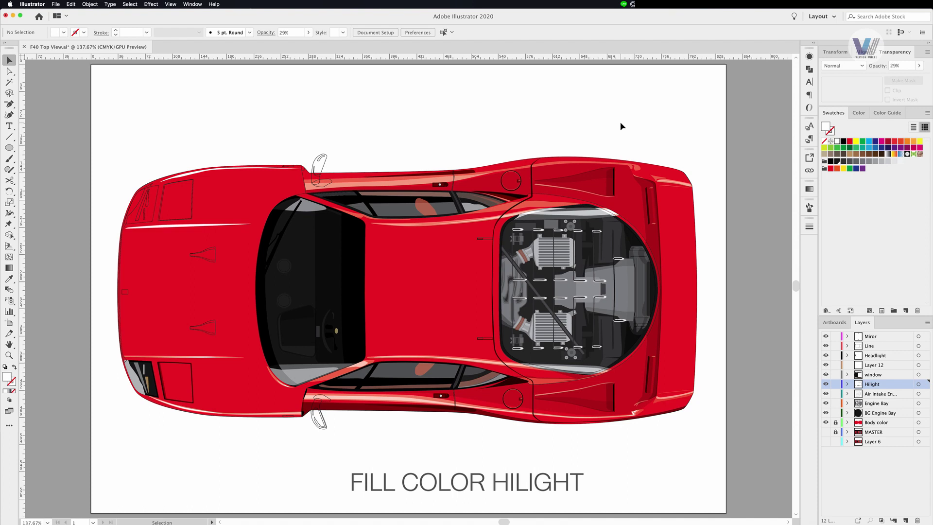
left_click(348, 184)
scroll(344, 188, "up", 5)
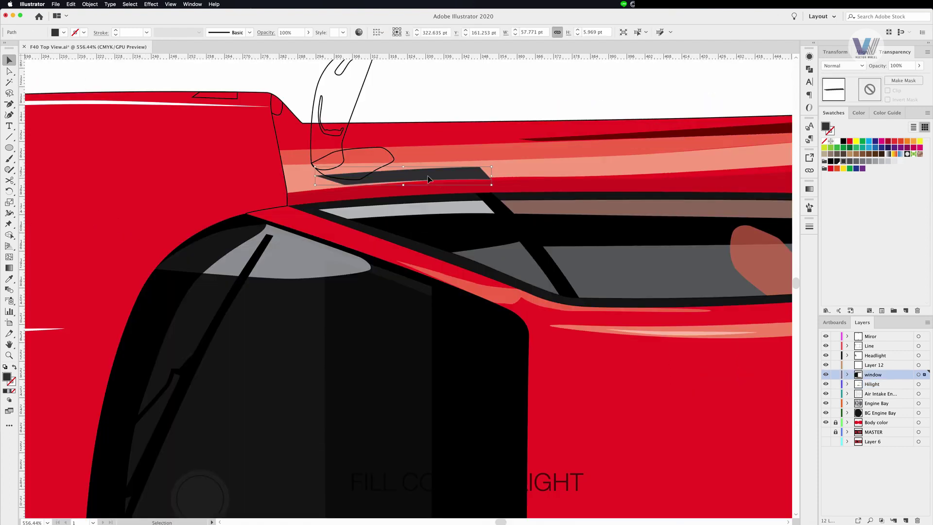
- Fill the light grey window strip darker grey and set the white window trim to Multiply
left_click(490, 210)
left_click(862, 161)
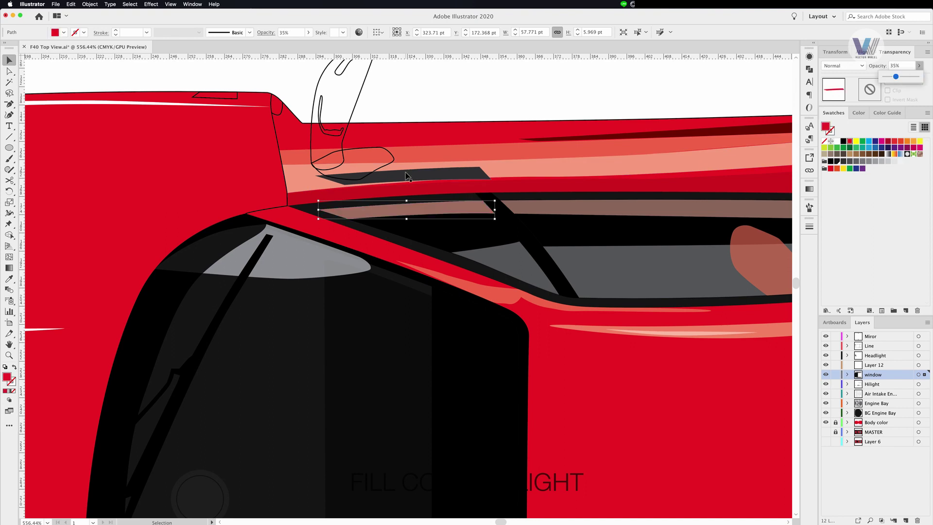
scroll(493, 209, "right", 5)
key("a")
left_click(427, 267)
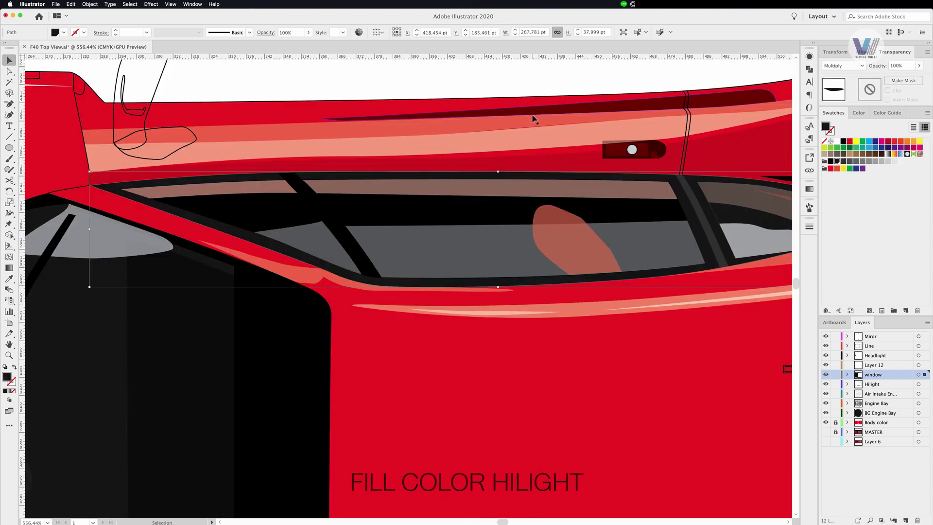
left_click(843, 65)
left_click(710, 265)
- Select a path in the lower window with Direct Selection, then return to the Selection tool
scroll(709, 265, "down", 3)
key("a")
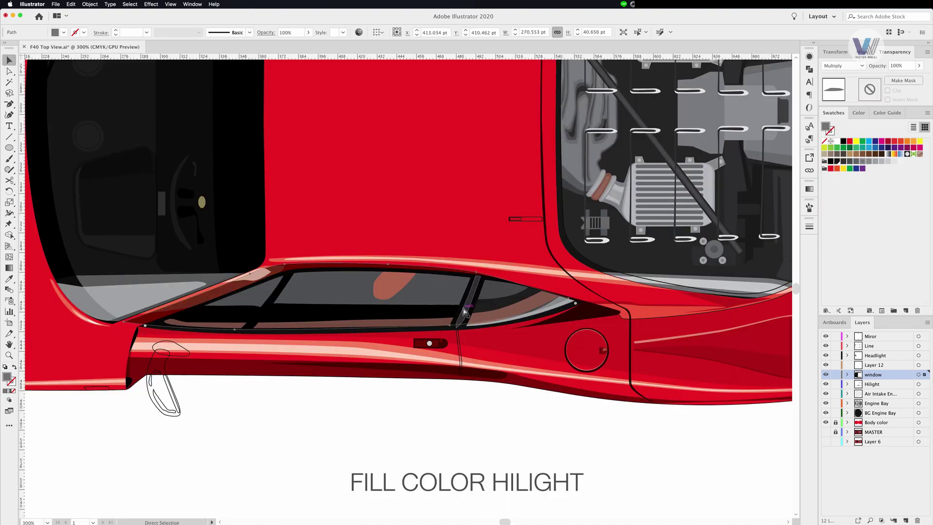
scroll(562, 335, "up", 4)
left_click(561, 335)
scroll(561, 335, "down", 4)
scroll(444, 173, "down", 5)
key("v")
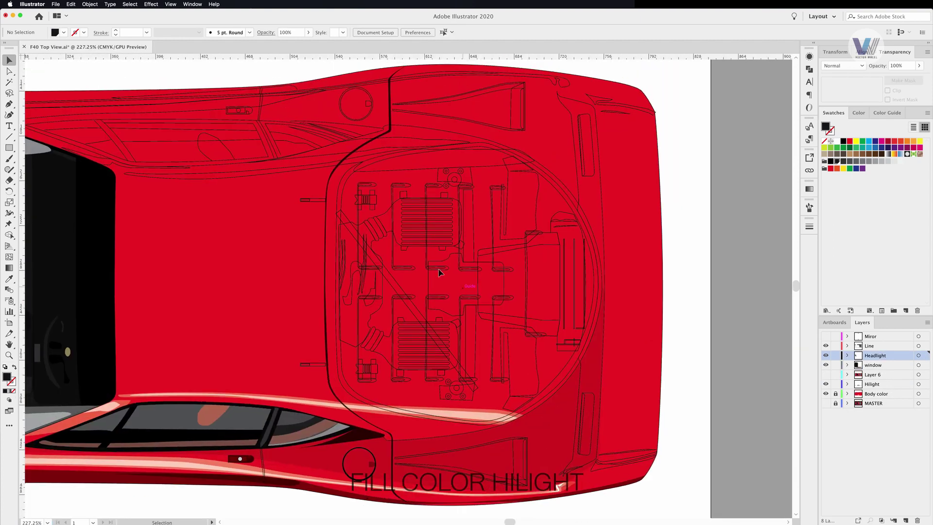
- Move the engine-cover line into the Hilight layer, swap its fill and stroke, and set 77% opacity
left_click(410, 172)
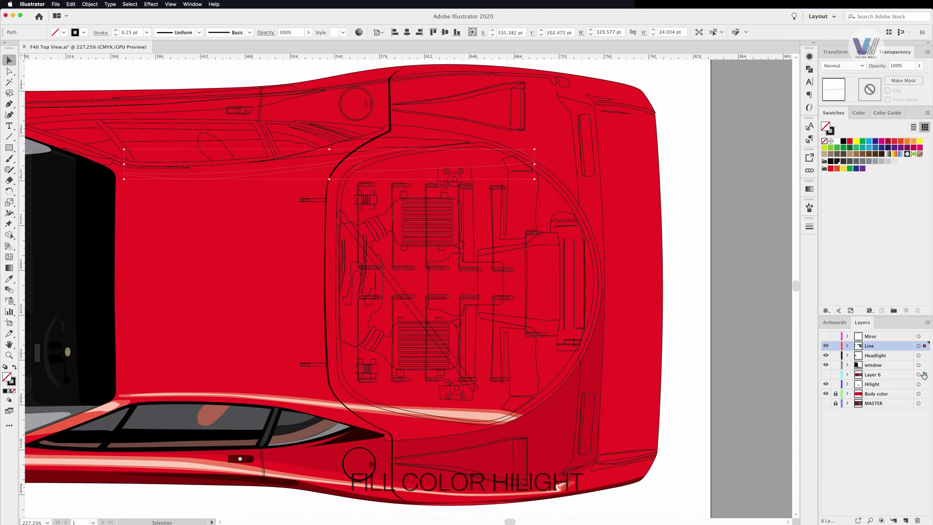
left_click_drag(924, 374, 925, 384)
key("shift+x")
left_click(919, 66)
left_click_drag(919, 77, 908, 77)
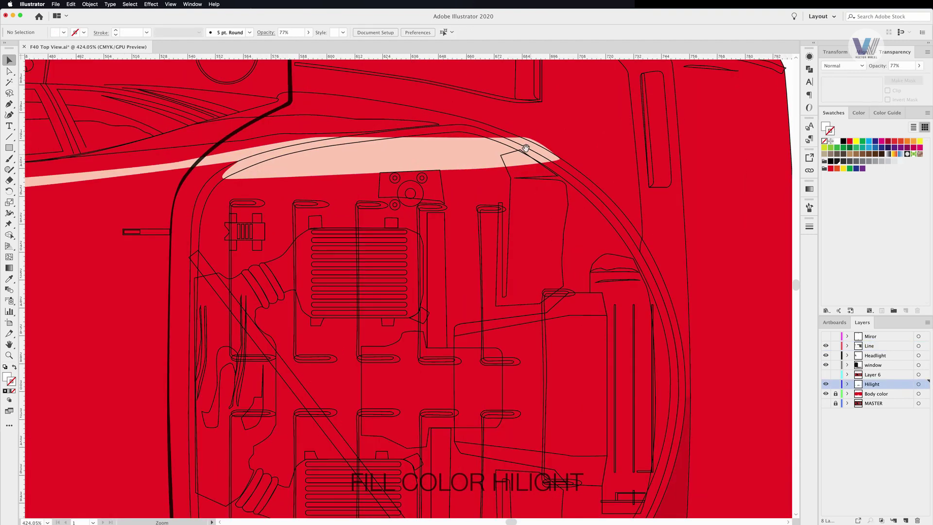
scroll(512, 160, "up", 5)
- Pull the pink highlight's left tip inward and draw a closed white highlight shape over it
key("a")
left_click(541, 135)
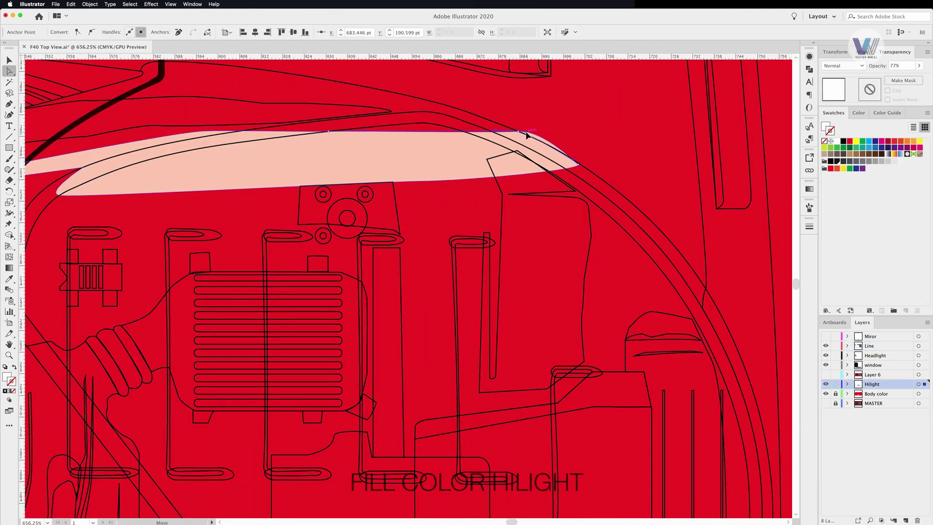
left_click_drag(58, 195, 67, 186)
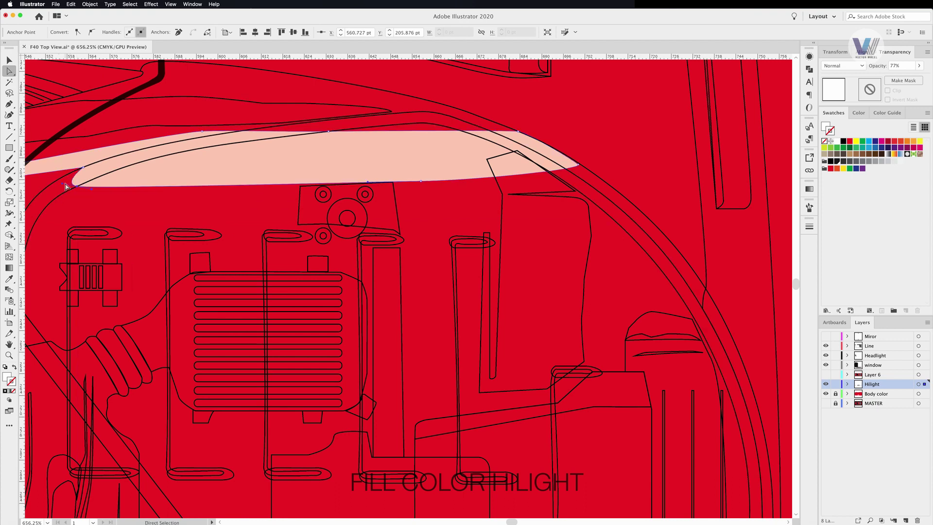
left_click(110, 162)
left_click(406, 167)
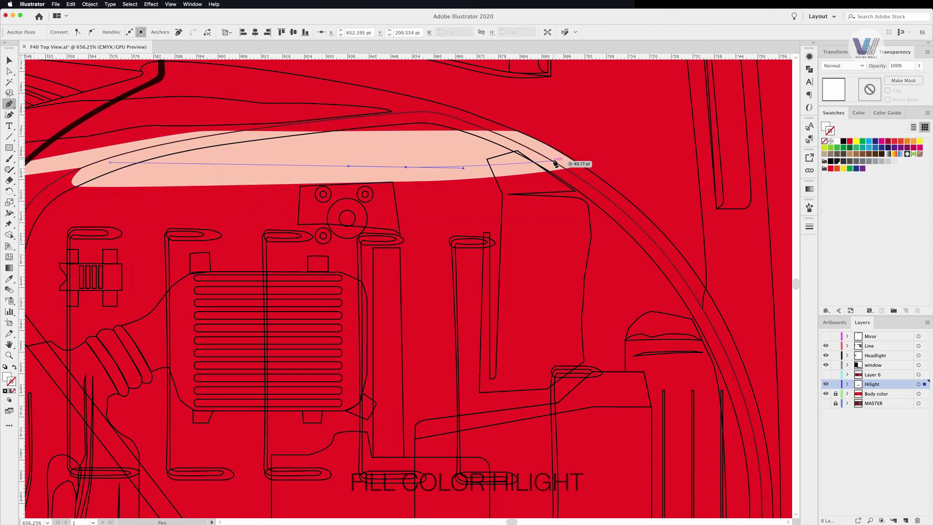
left_click(567, 158)
left_click(533, 139)
left_click_drag(232, 144, 200, 146)
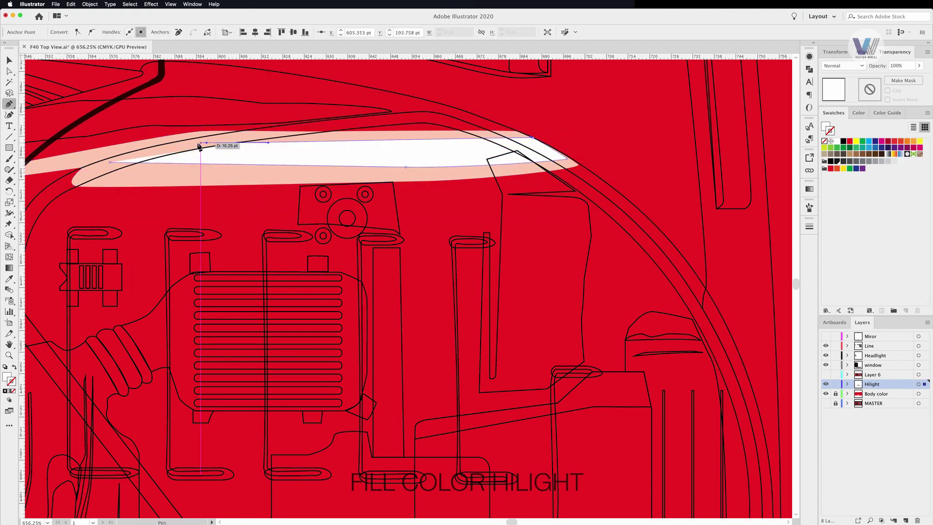
left_click(114, 166)
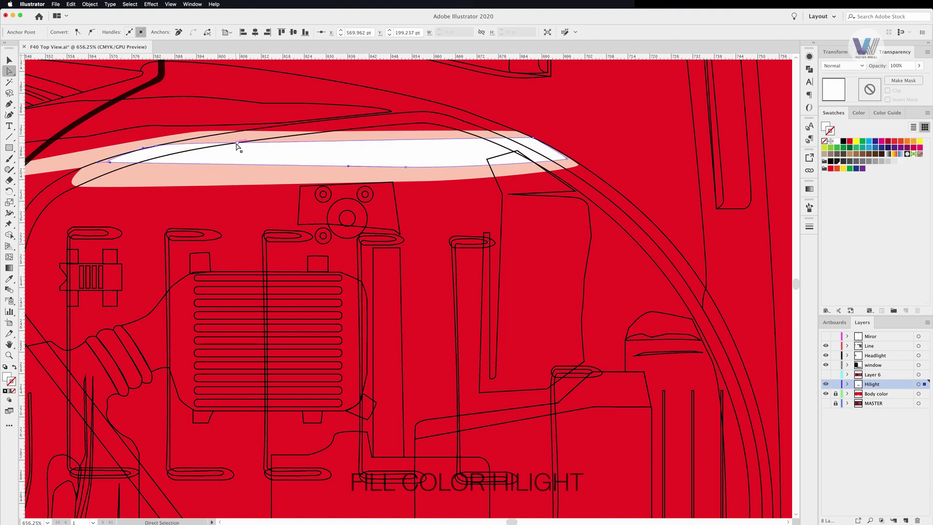
- Refine the white highlight's anchors with the Convert Anchor Point tool
left_click(569, 158)
key("ctrl+minus")
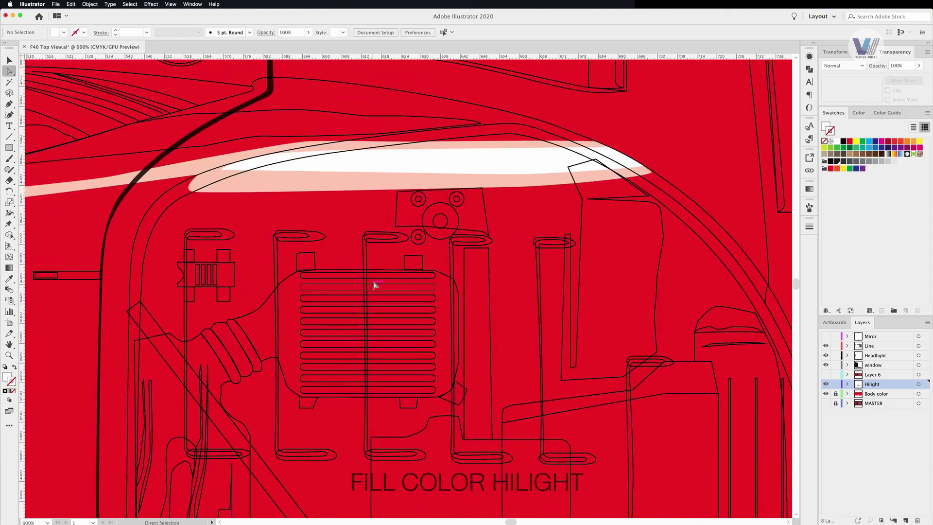
left_click(192, 186)
key("shift+c")
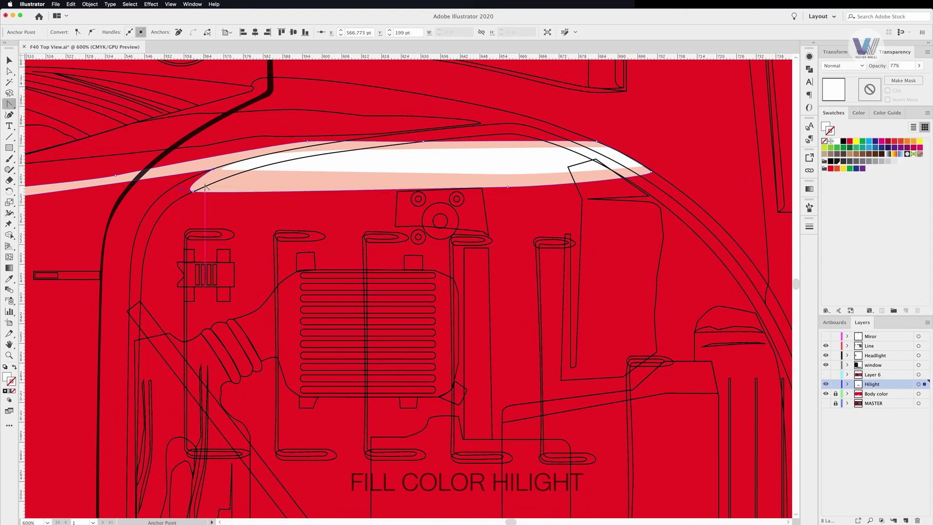
key("v")
key("ctrl+minus")
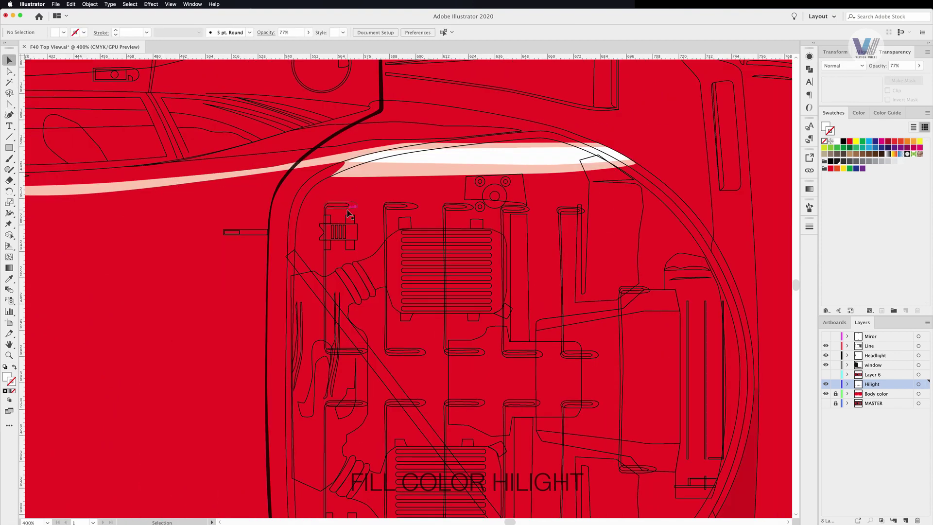
left_click(349, 214)
- Rename Layer 9 to Engine Bay, move it beneath Hilight, and make it visible again
key("ctrl+a")
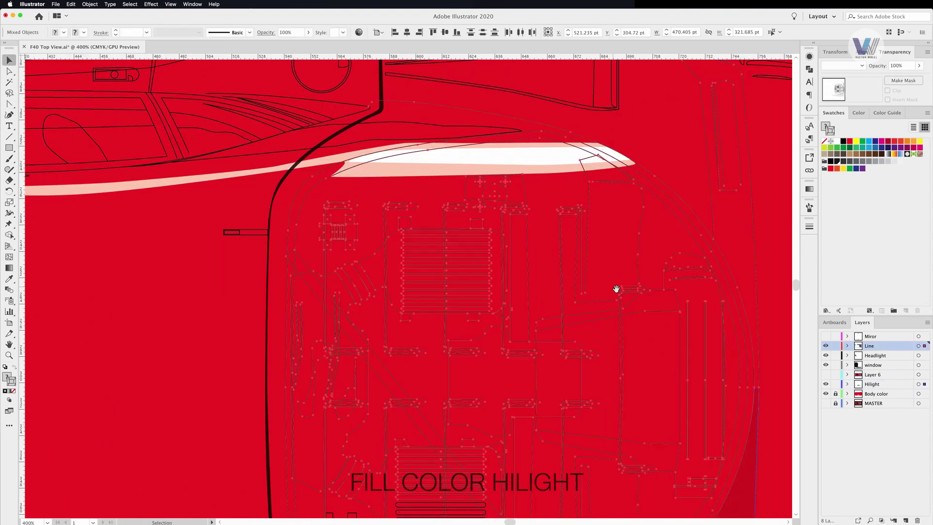
key("ctrl+minus")
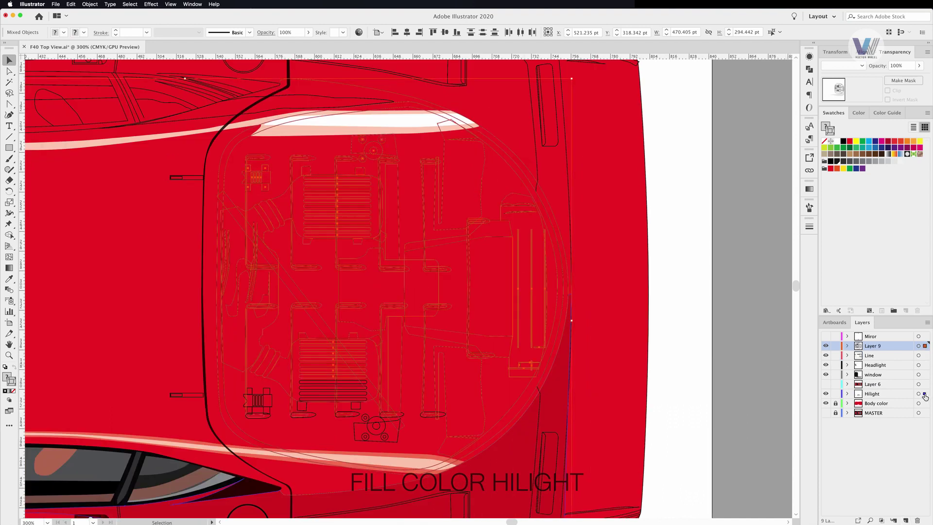
left_click(924, 349)
left_click(825, 345)
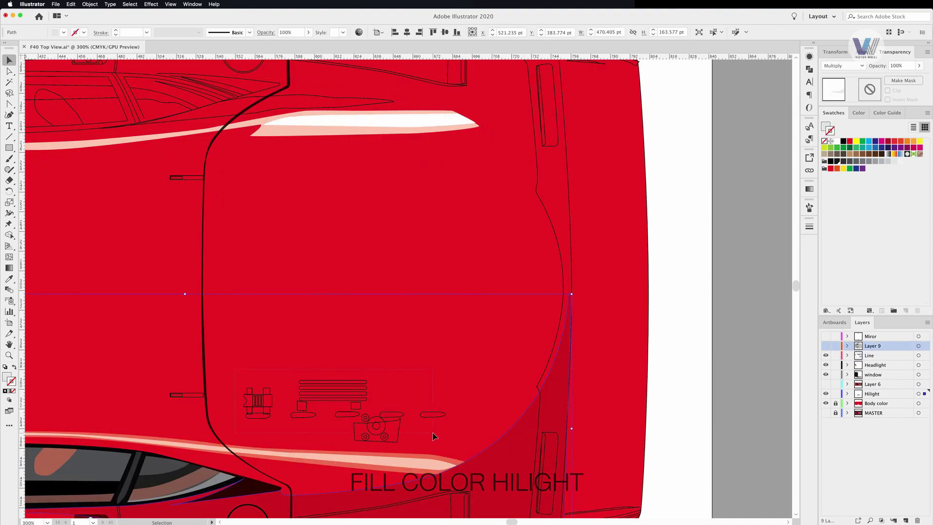
left_click(376, 436)
double_click(873, 345)
type("Engine Bay")
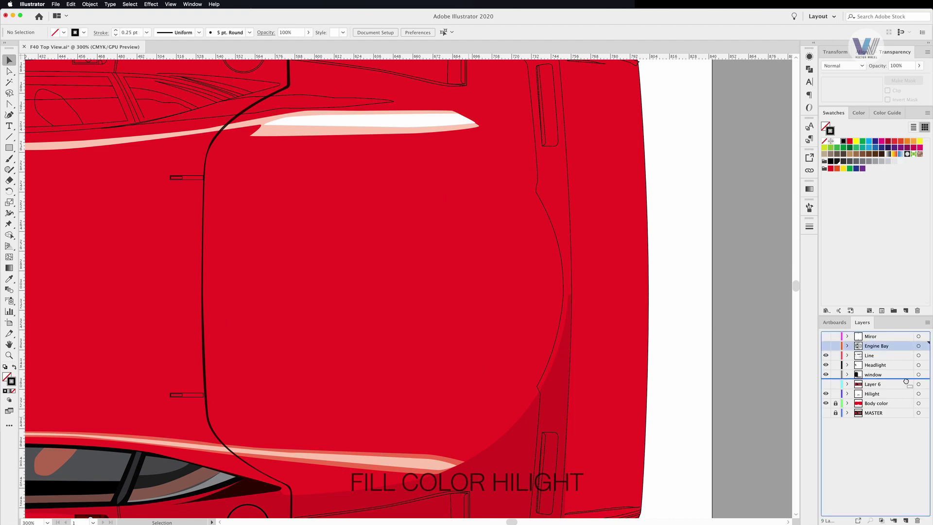
left_click(826, 384)
left_click_drag(907, 382, 872, 415)
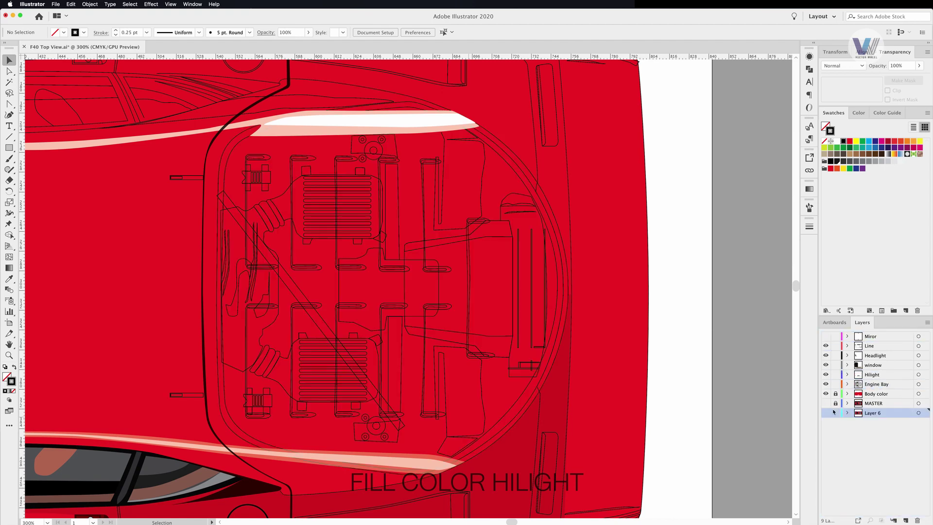
left_click(482, 193)
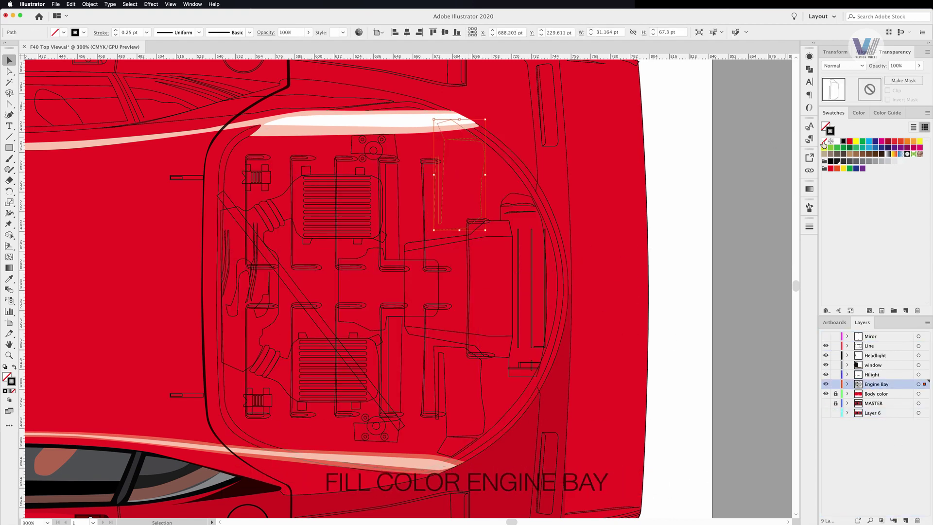
- Fill the engine bay background and the narrow left rail black
left_click(518, 178)
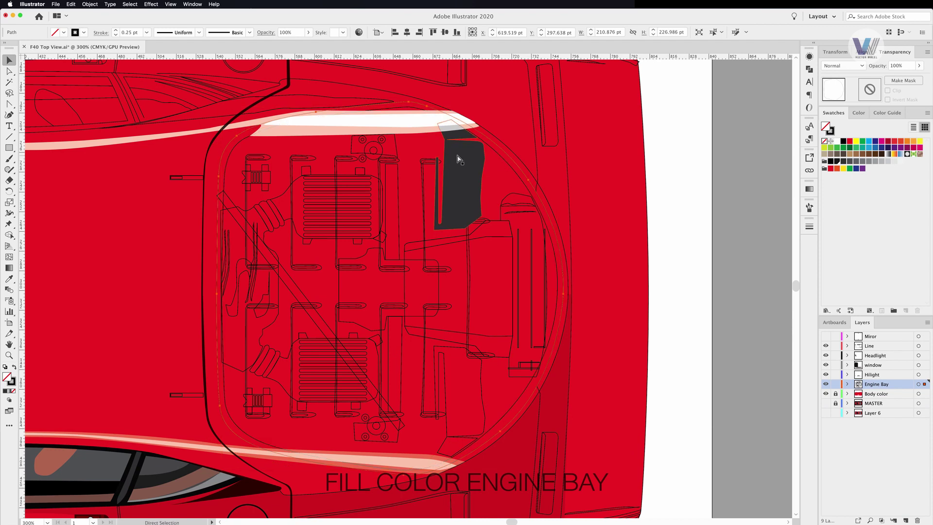
scroll(272, 161, "up", 3)
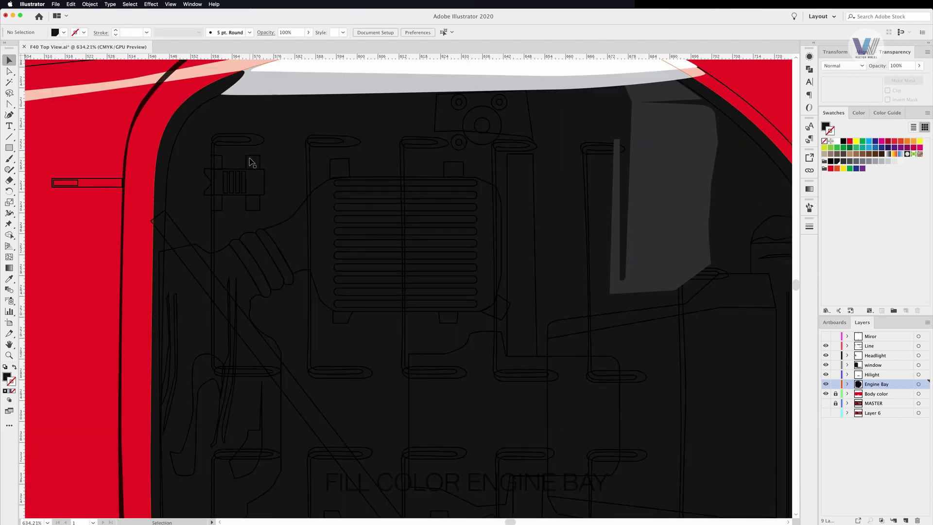
left_click(248, 144)
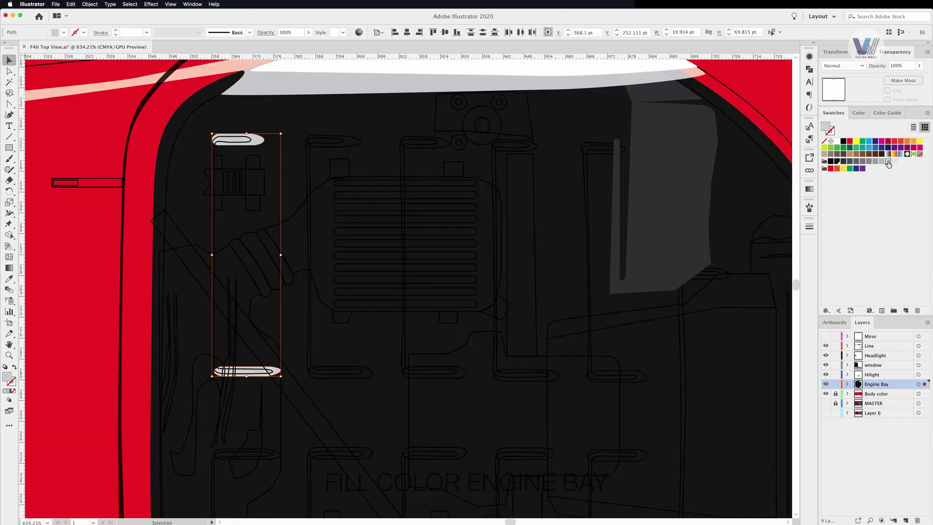
key("ctrl+z")
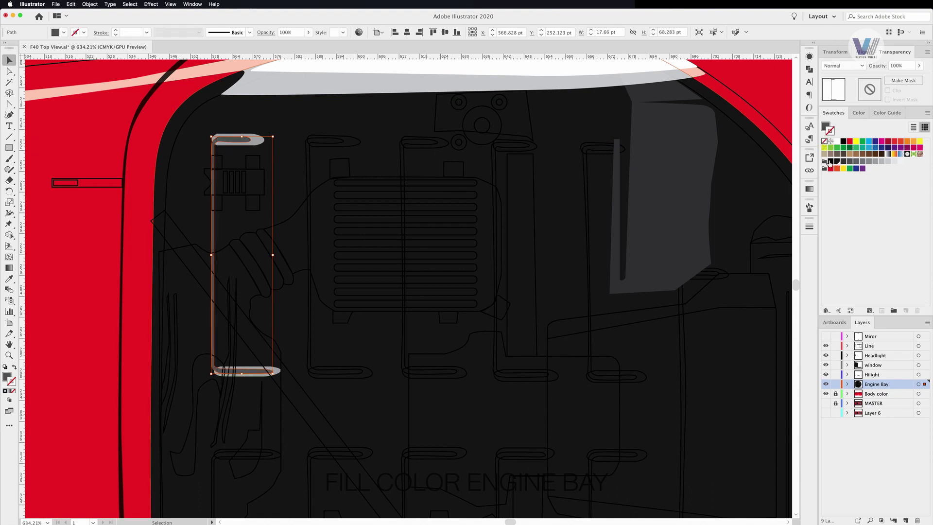
left_click(830, 162)
- Give the top and bottom-right ovals the left oval's light grey fill
left_click(529, 147)
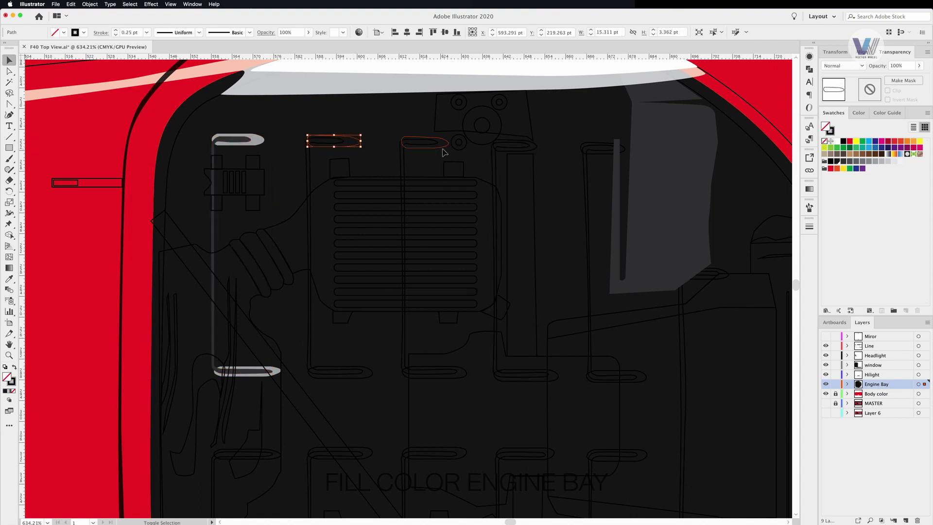
left_click(425, 142, "shift")
left_click(516, 146, "shift")
left_click(602, 148, "shift")
left_click(616, 377, "shift")
key("i")
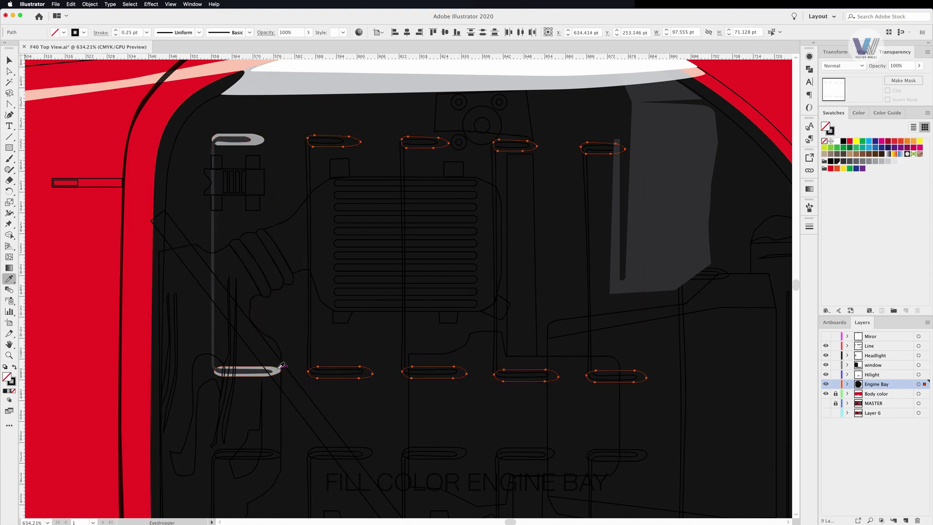
left_click(278, 371)
key("v")
- Move Layer 10 below Engine Bay and lock it
left_click(778, 350)
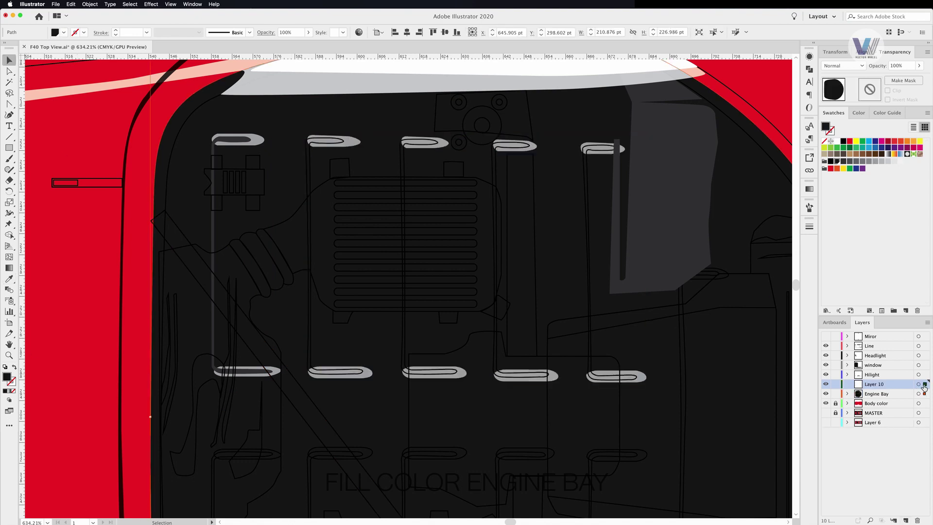
left_click_drag(875, 384, 875, 399)
left_click(835, 394)
left_click(496, 258)
left_click(588, 374, "shift")
- Give the tall engine-bay rails the left rail's light grey look
left_click(403, 258, "shift")
key("i")
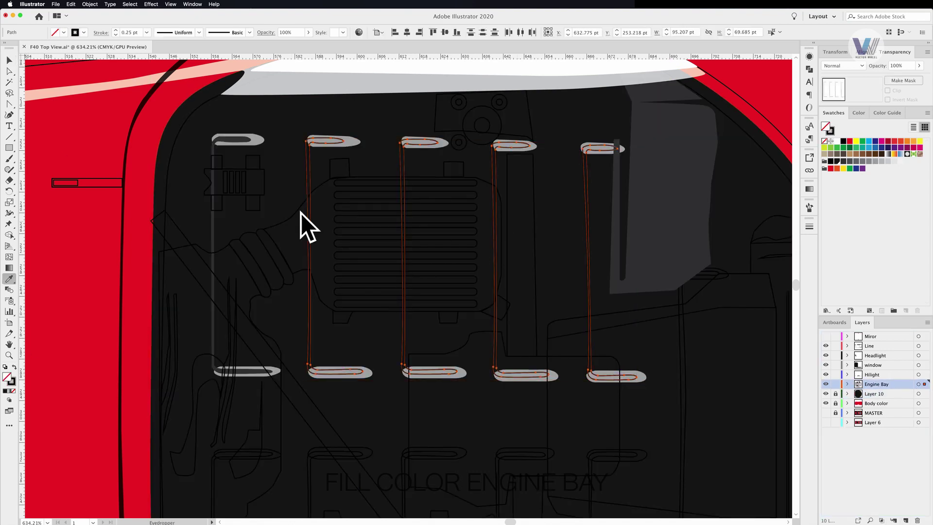
left_click(213, 253)
key("v")
left_click(229, 97)
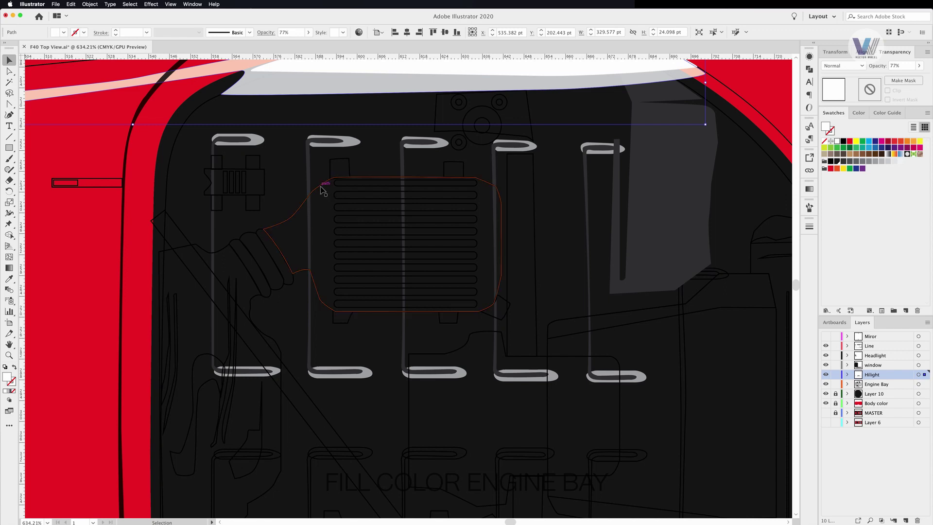
- Fill the cooler body grey behind the slats and turn the slats into dark fills
left_click(323, 191)
key("ctrl+shift+bracketleft")
left_click(460, 188)
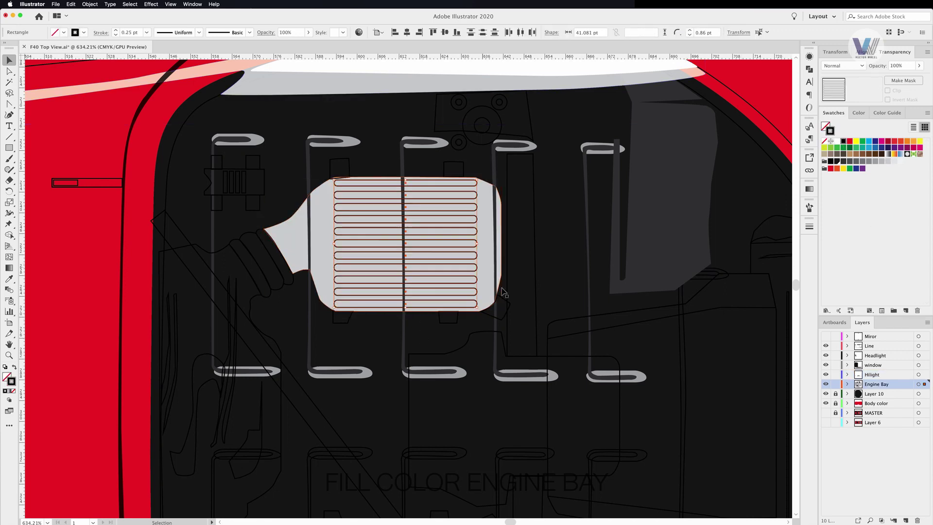
key("shift+x")
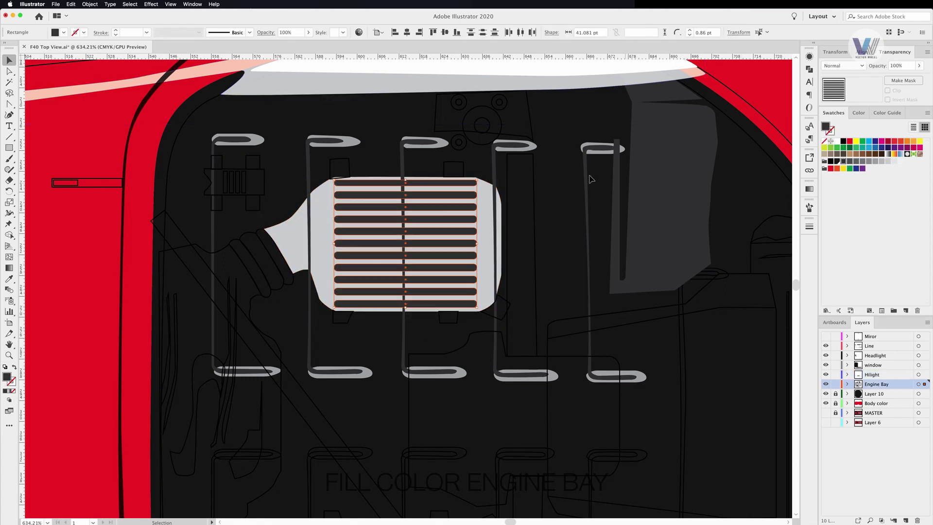
left_click(455, 249)
left_click(882, 162)
- Convert the cooler's mounting brackets from outlines to grey fills
left_click(536, 241)
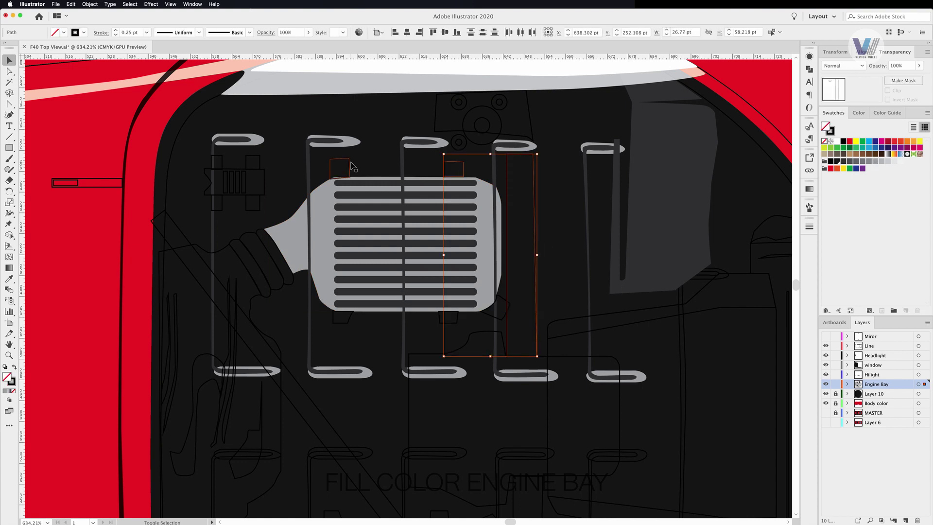
left_click(510, 333, "shift")
key("shift+x")
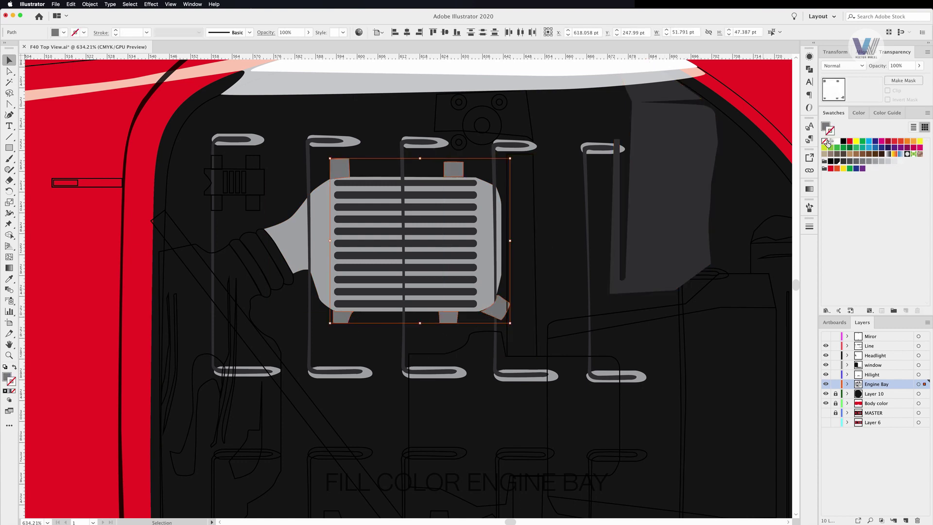
left_click(384, 150)
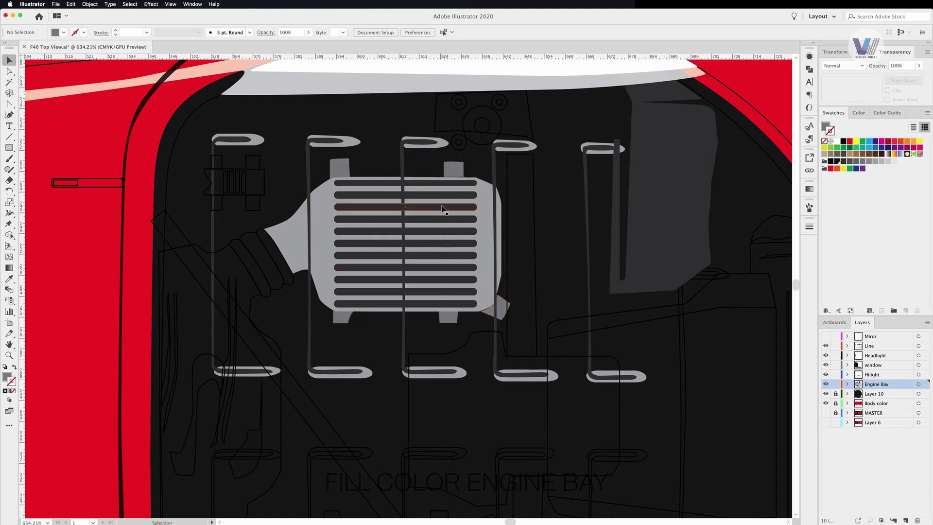
- Fill the tall rectangle right of the cooler dark grey
left_click(508, 162)
left_click(842, 163)
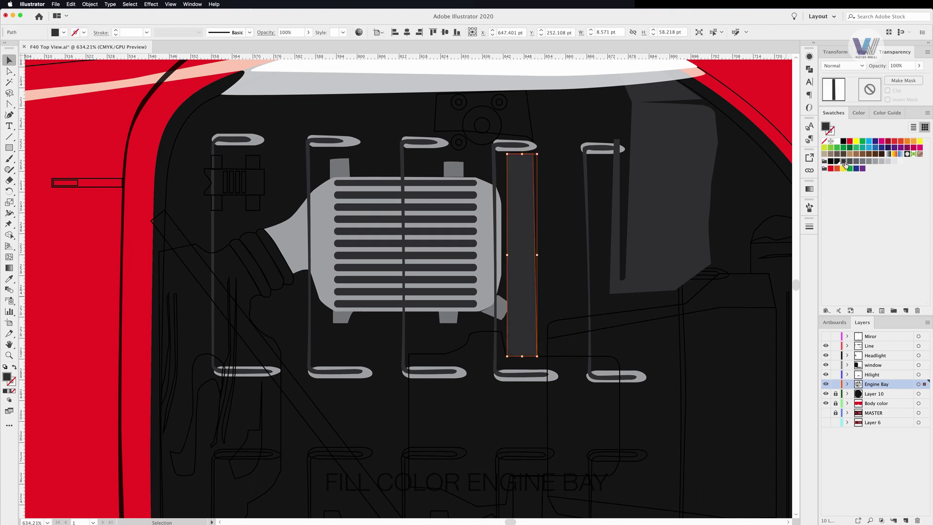
key("super+shift+a")
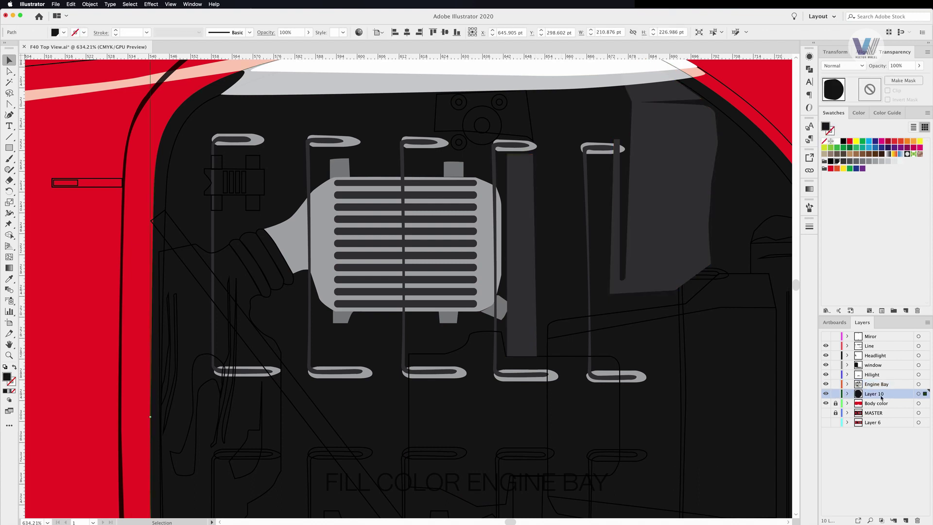
key("super+minus")
key("super+minus")
key("super+minus")
key("super+z")
- Set the tall rectangle to 36% opacity and fill the small grid-shaped part grey
left_click_drag(902, 78, 896, 78)
left_click(738, 152)
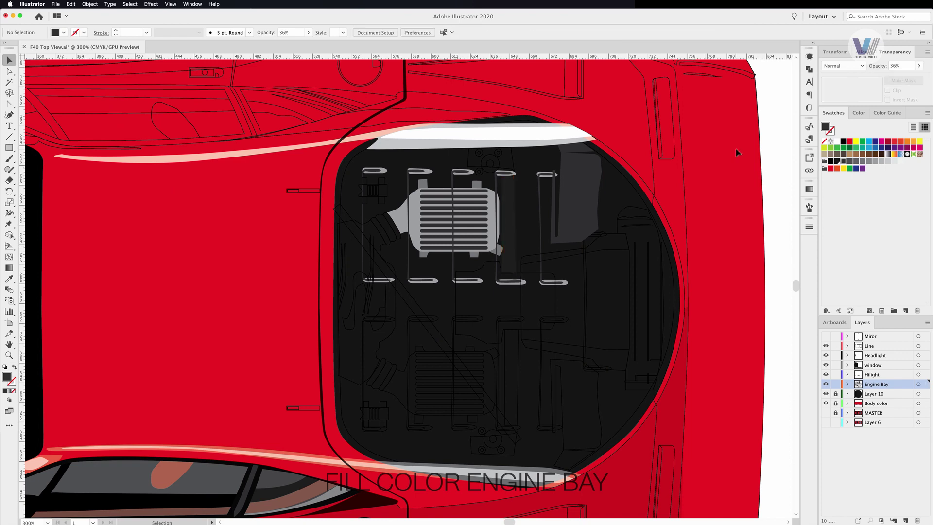
left_click(491, 158)
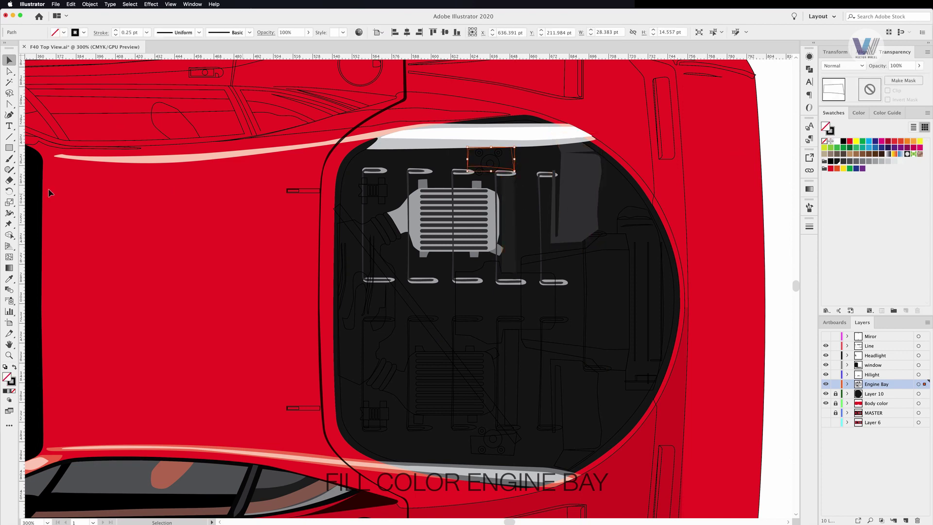
left_click(508, 218)
scroll(344, 148, "up", 3)
key("v")
left_click(435, 235)
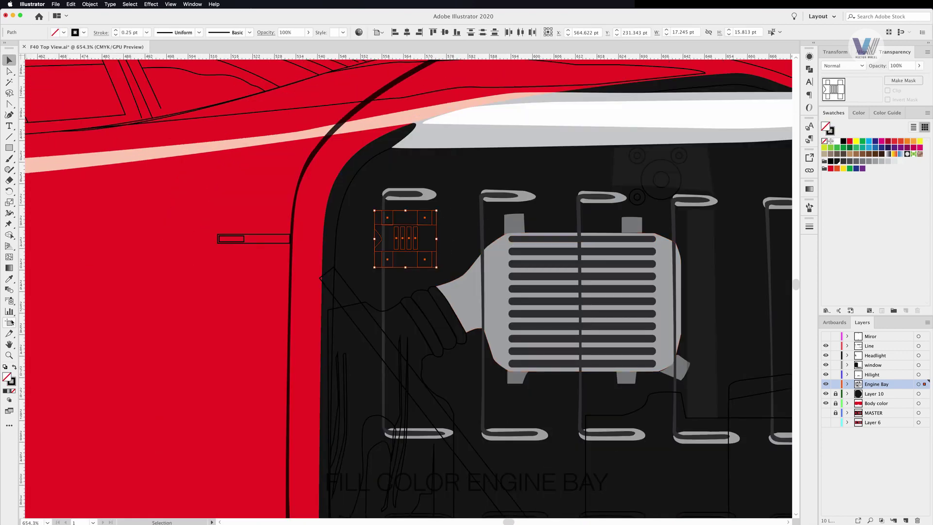
key("i")
left_click(517, 220)
- Select the grid part's pieces and the hose bands, then hide the dark shapes
key("v")
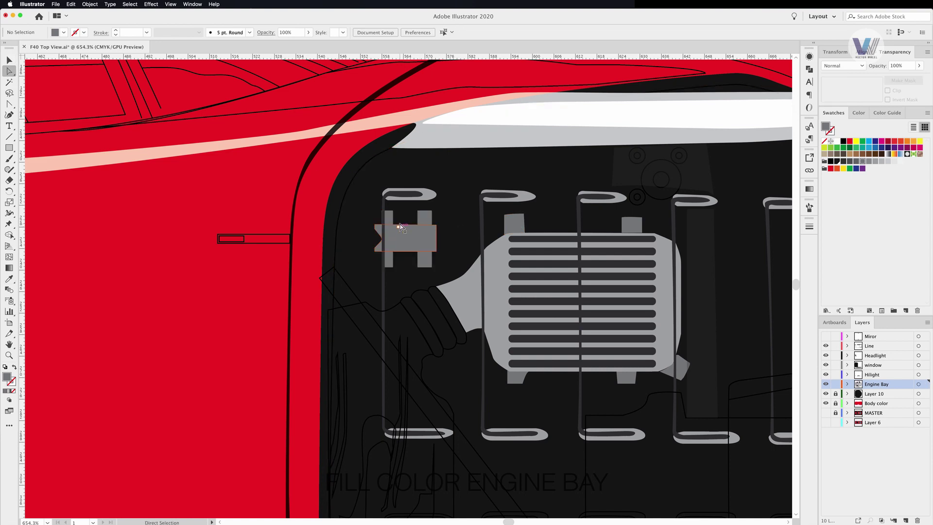
left_click(406, 238)
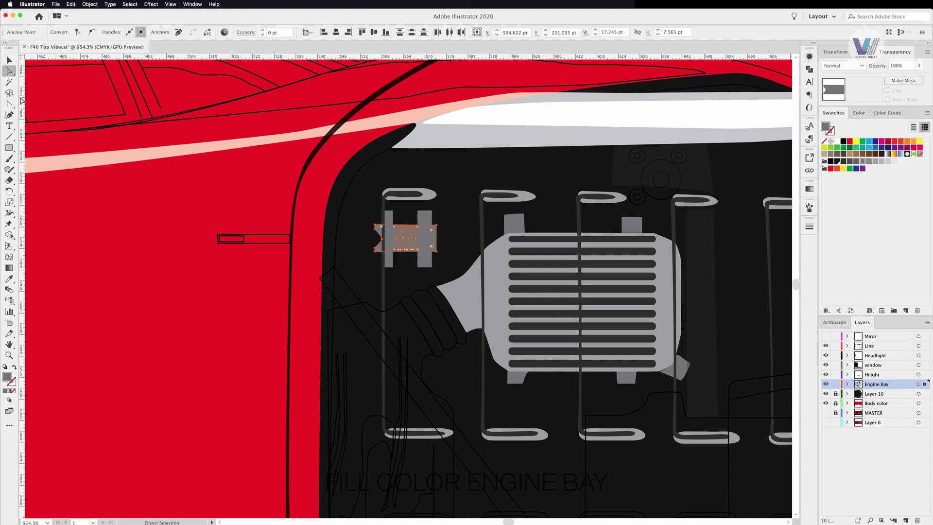
left_click(423, 228)
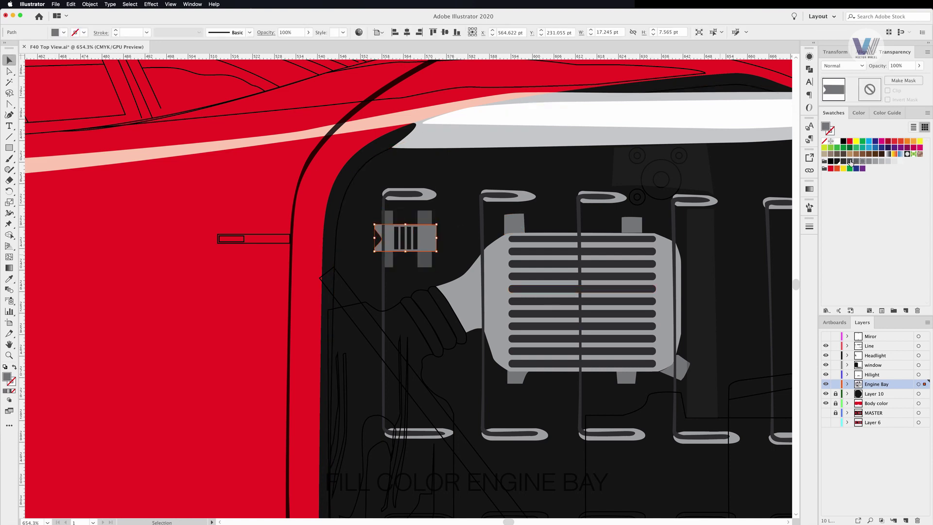
left_click(455, 210)
left_click(422, 296)
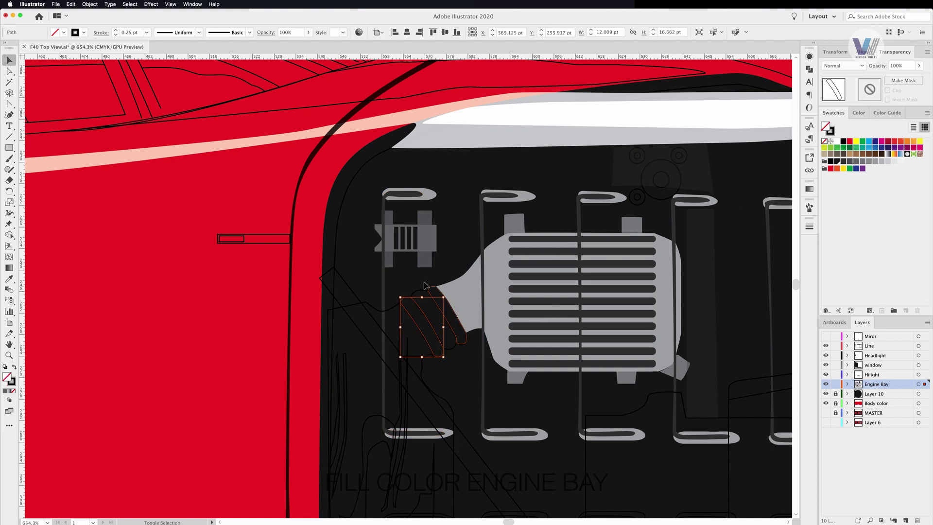
scroll(424, 285, "up", 5)
left_click(479, 265, "shift")
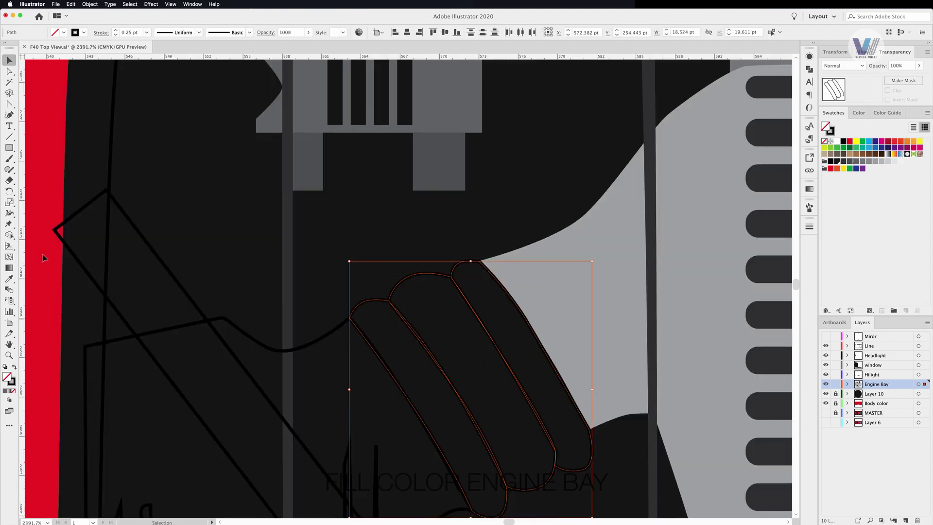
key("super+3")
- Fill the hose's middle band salmon red and reposition its bottom anchor
key("a")
left_click(466, 405)
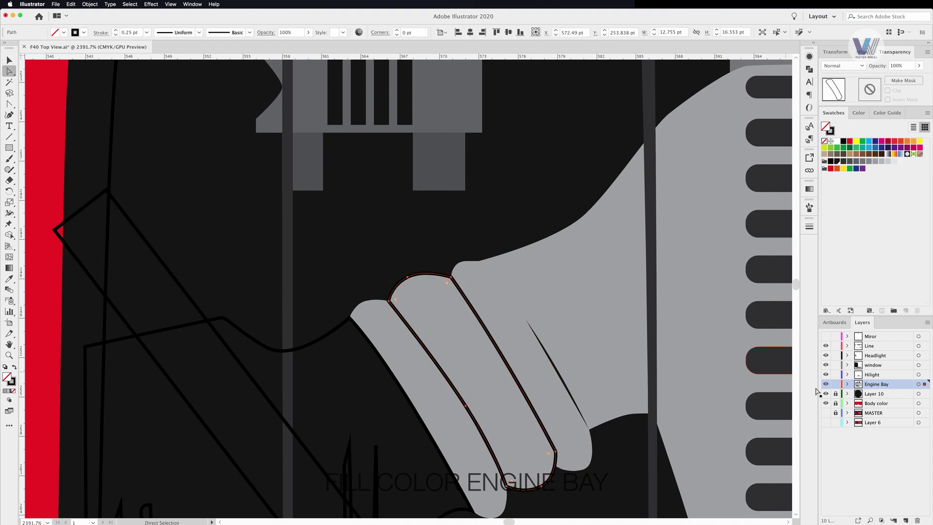
left_click(850, 141)
scroll(476, 426, "up", 3)
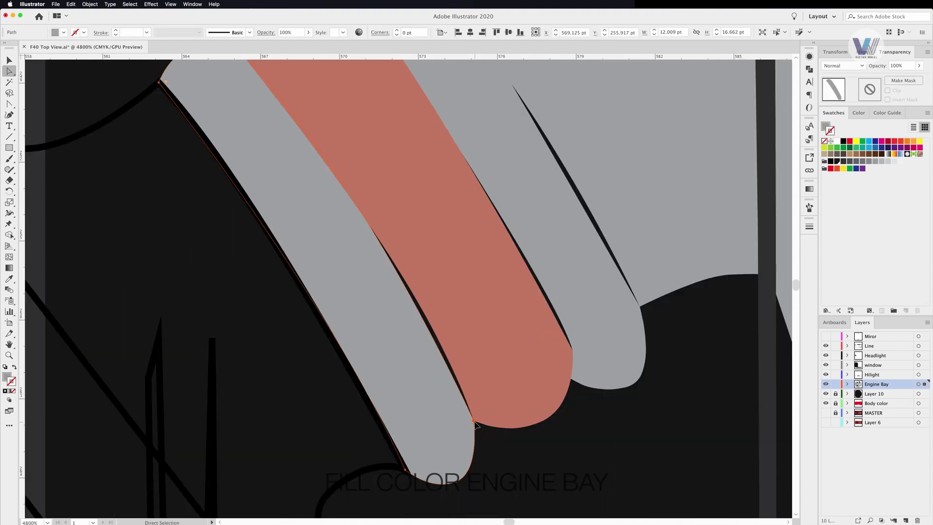
left_click_drag(476, 426, 366, 195)
- Adjust anchors along the salmon band's top and bottom edges
left_click(541, 288)
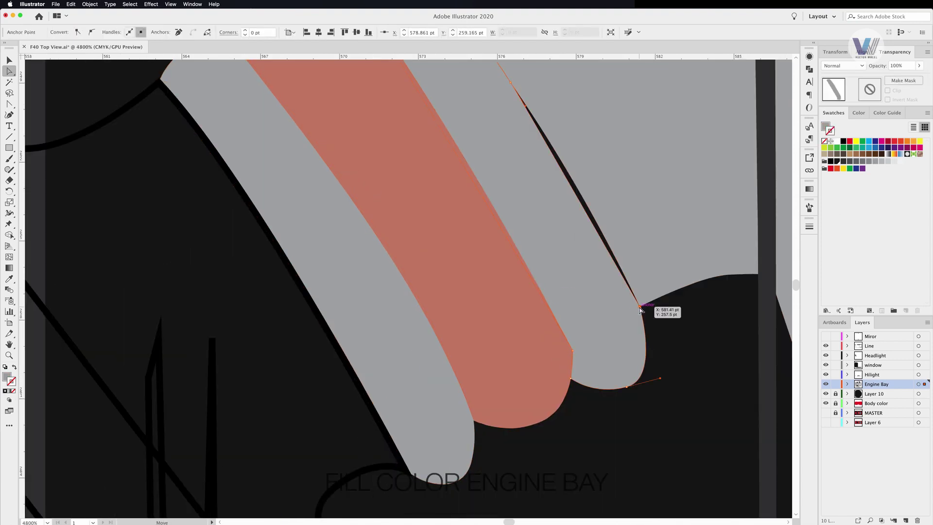
scroll(570, 158, "up", 5)
left_click(555, 294)
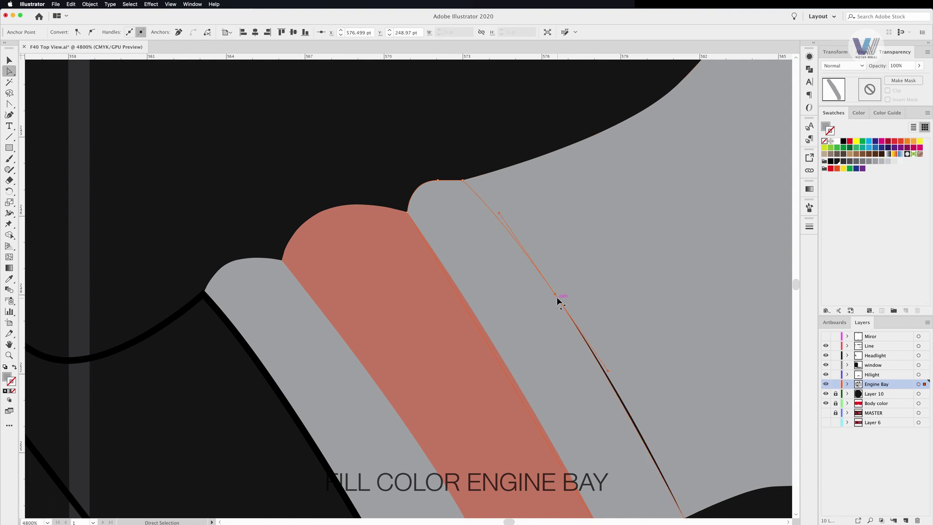
scroll(531, 249, "down", 3)
scroll(479, 354, "down", 3)
left_click(521, 335)
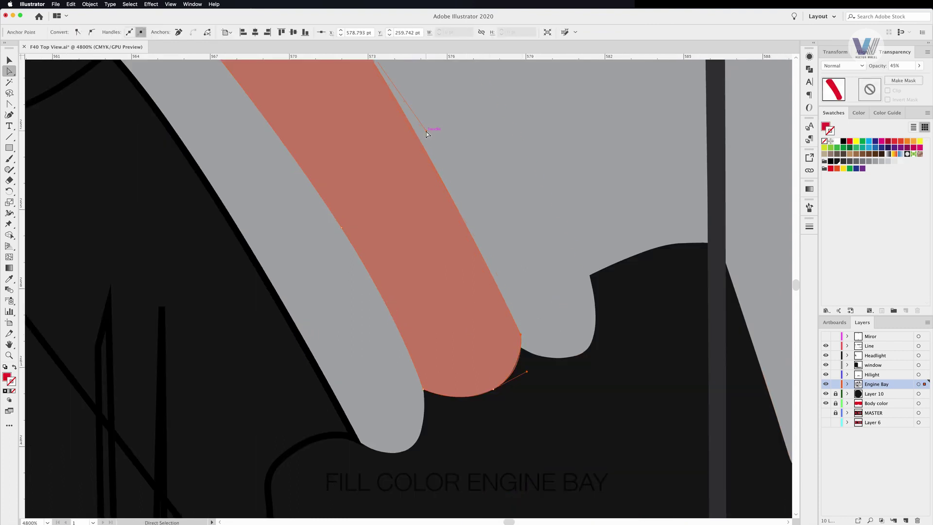
key("ctrl+minus")
key("ctrl+minus")
key("ctrl+minus")
left_click(370, 233)
- Give the large engine shape a darker grey fill and fill the diagonal band black
key("i")
left_click(466, 229)
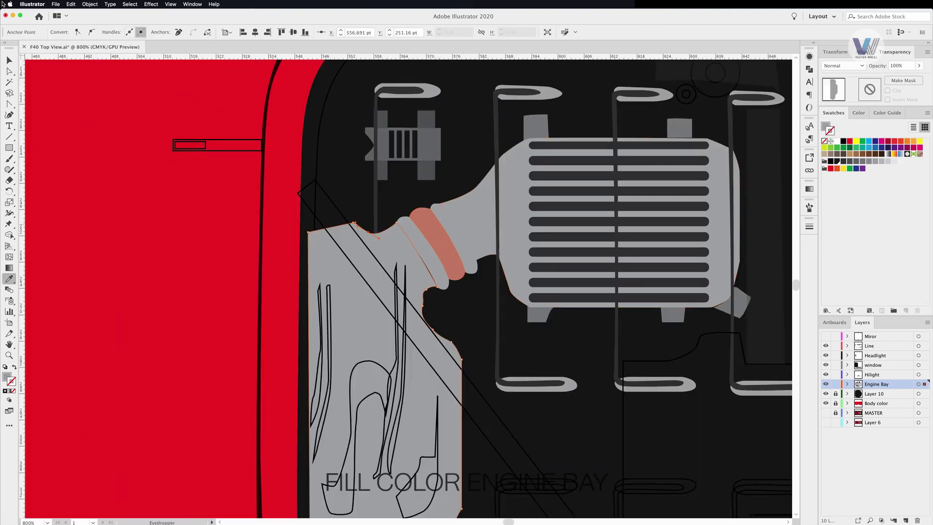
left_click(863, 162)
left_click(368, 277)
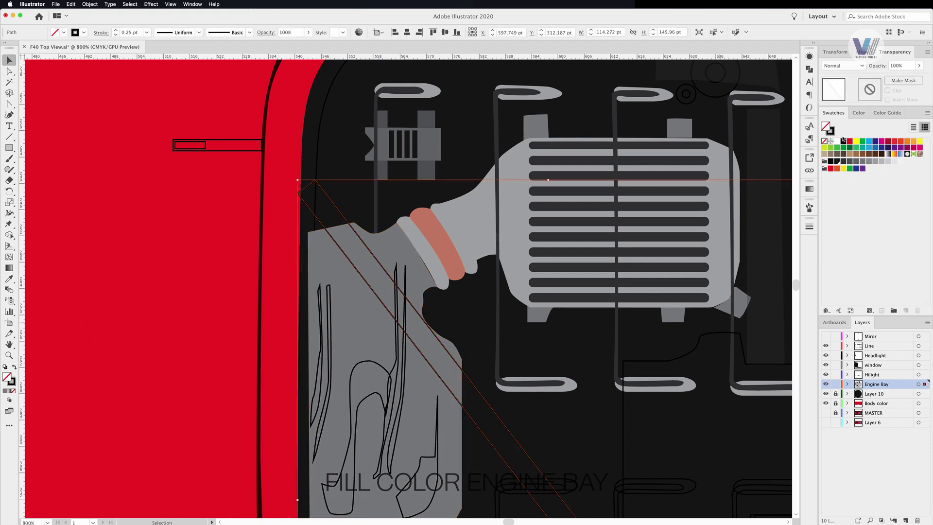
left_click(844, 141)
- Recolour the diagonal line into a dark grey rod
scroll(368, 277, "down", 3)
scroll(368, 277, "right", 3)
key("ctrl+plus")
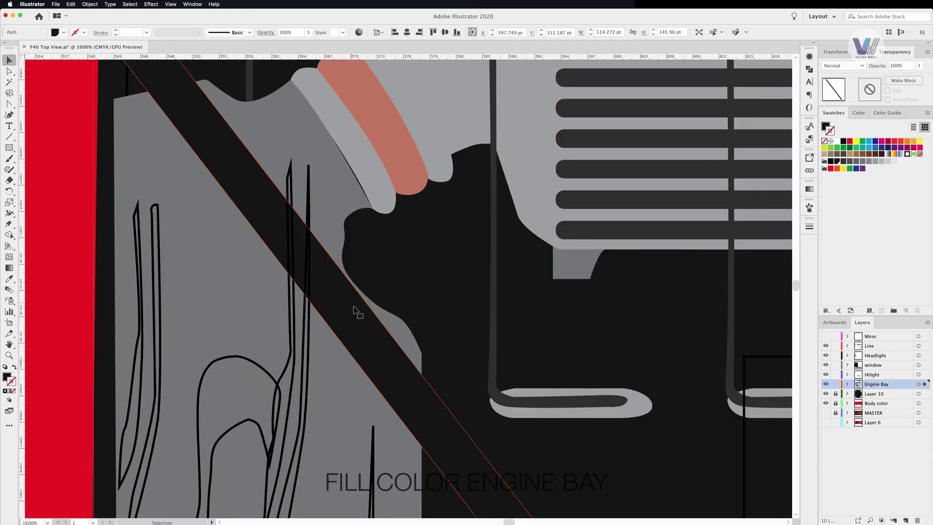
key("a")
mouse_move(272, 216)
left_mouse_down()
mouse_move(340, 371)
mouse_move(280, 264)
left_mouse_up()
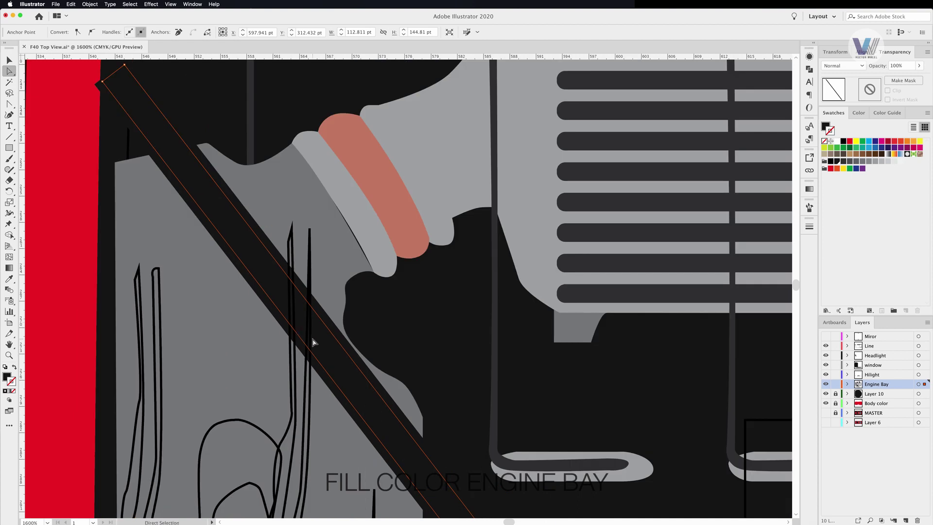
left_click(434, 350)
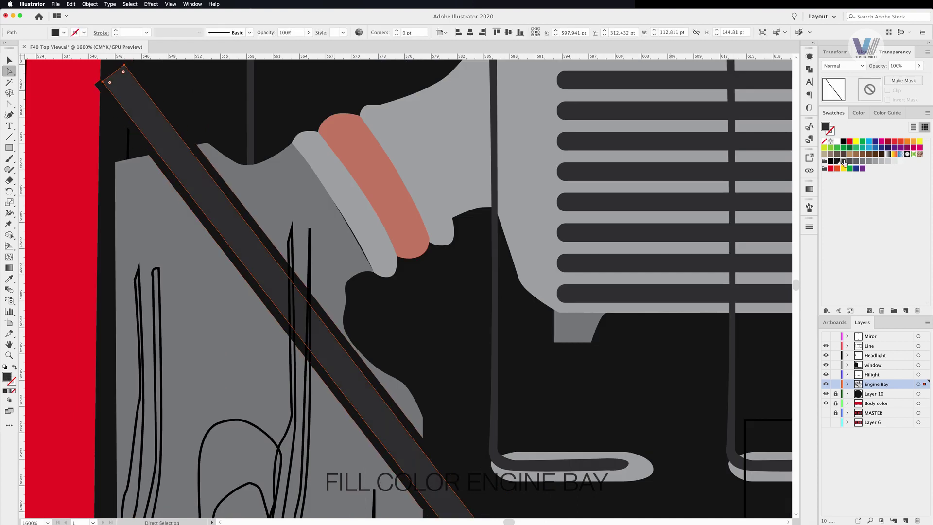
key("z")
mouse_move(490, 330)
left_mouse_down()
mouse_move(508, 361)
mouse_move(342, 265)
left_mouse_up()
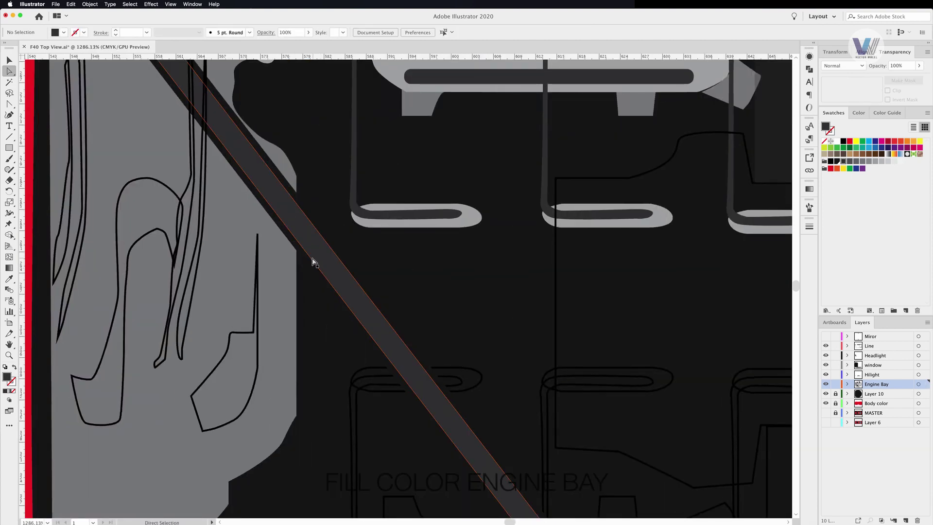
left_click(335, 257)
scroll(389, 317, "down", 4)
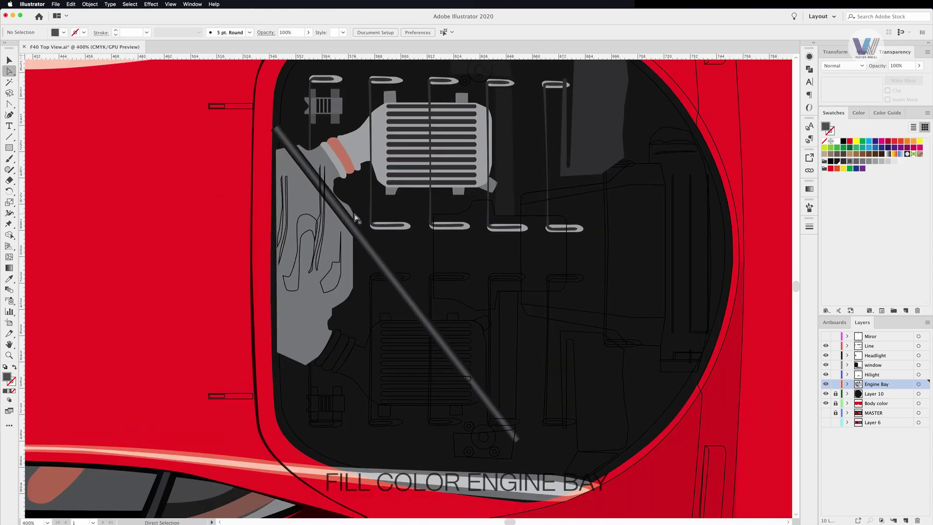
scroll(389, 317, "up", 2)
left_click(845, 162)
left_click(345, 156)
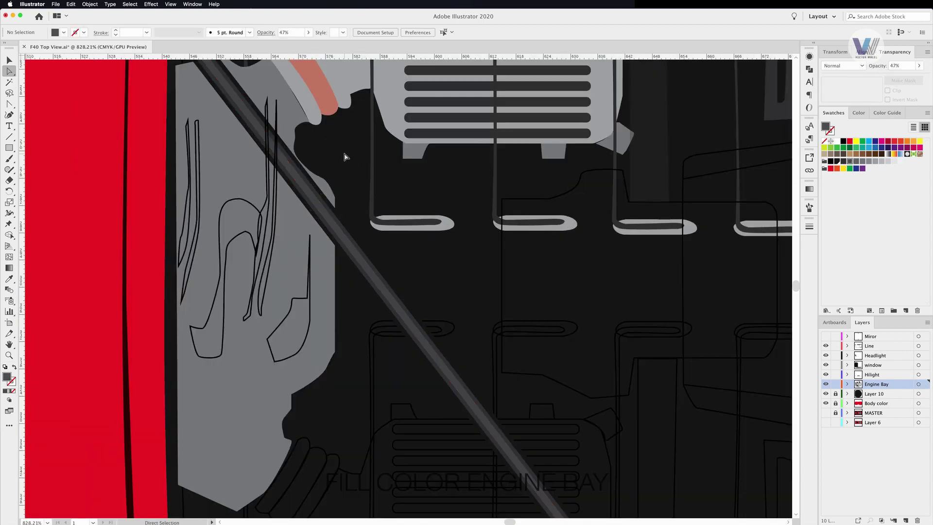
- Turn the grey part's outlined details into dark filled cutouts
left_click_drag(269, 210, 371, 197)
key("v")
left_click(378, 221)
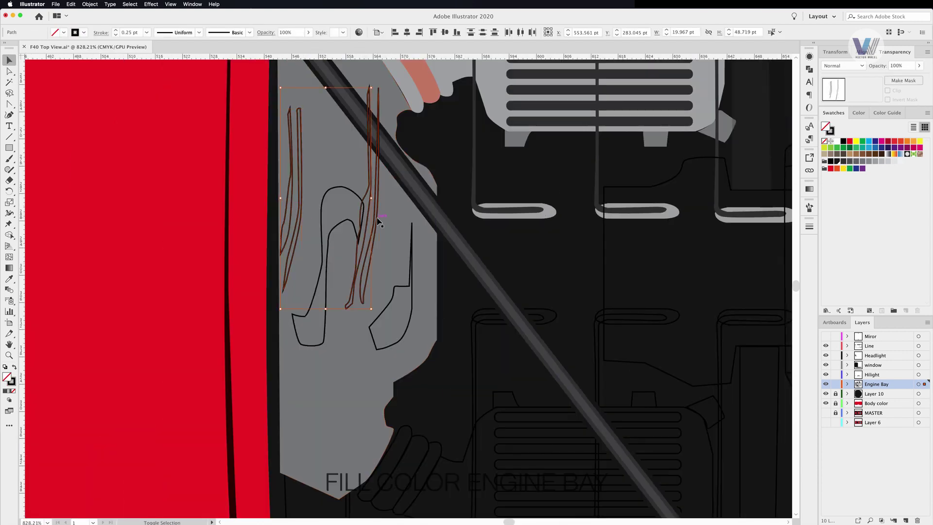
key("shift+x")
scroll(389, 252, "down", 3)
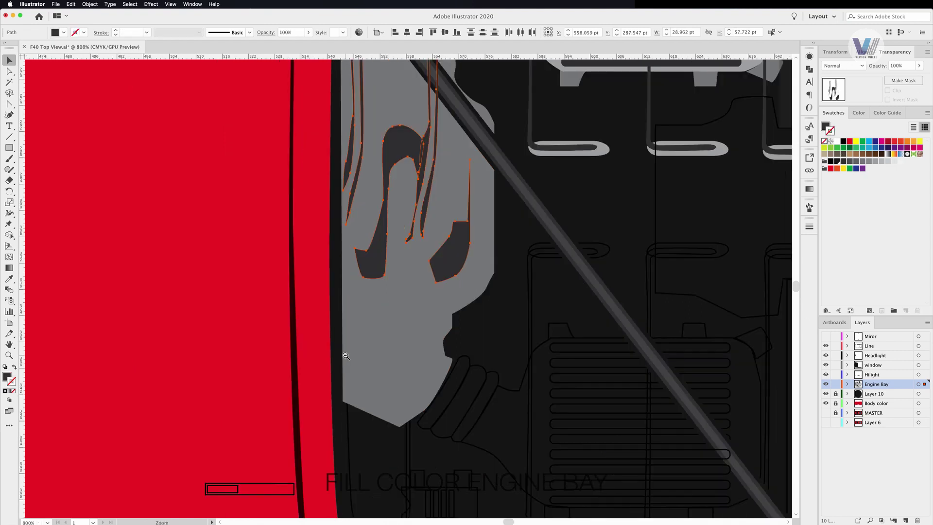
scroll(388, 252, "down", 2)
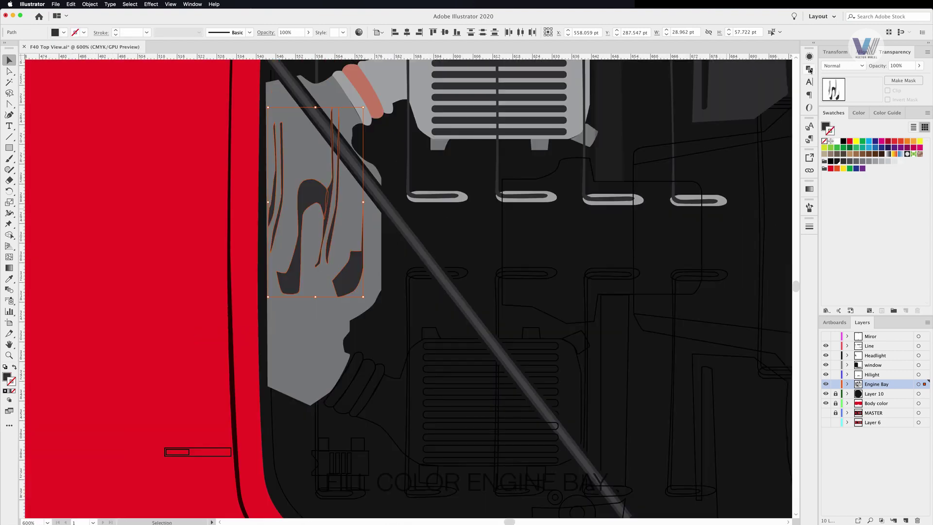
left_click(832, 157)
left_click(809, 69)
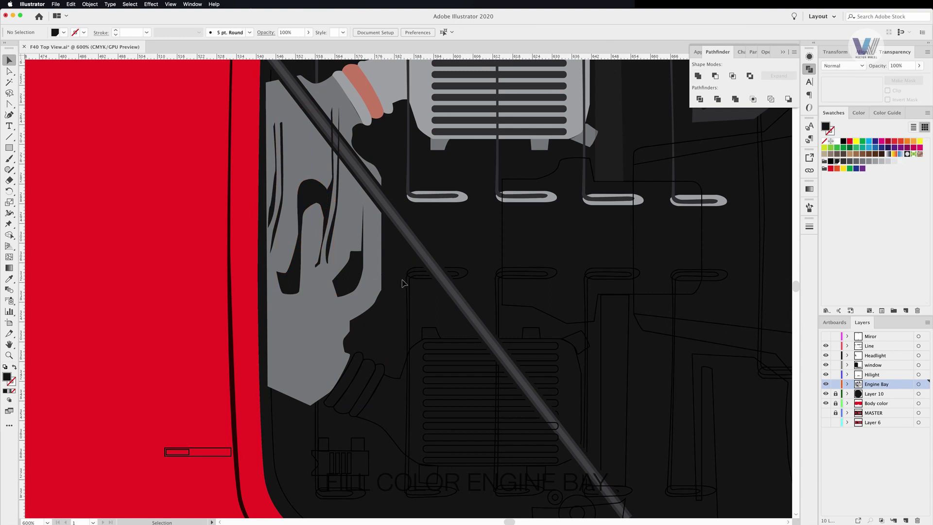
left_click(427, 249)
scroll(427, 249, "down", 2)
scroll(340, 209, "down", 2)
- Remove the stroke from the group on the bay's right and fill it grey
key("ctrl+shift+a")
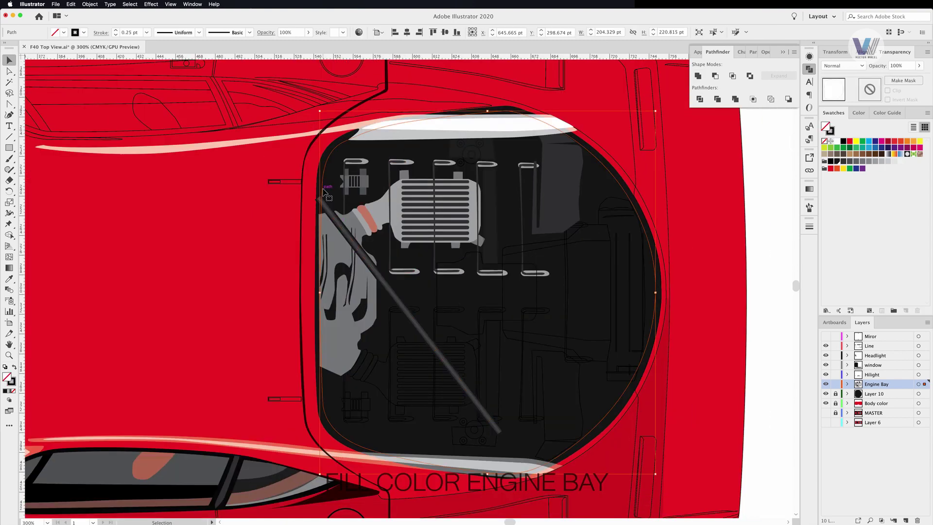
scroll(439, 276, "up", 3)
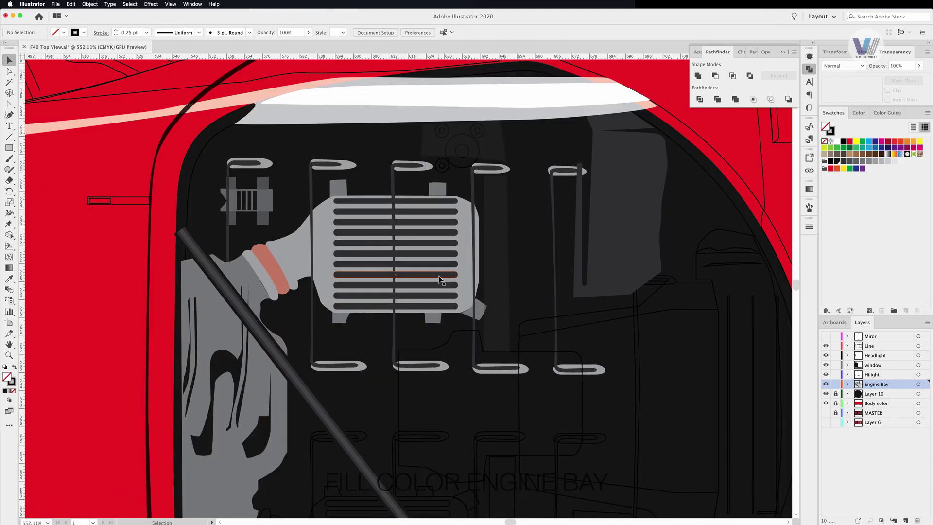
scroll(436, 406, "down", 2)
scroll(512, 292, "up", 3)
left_click(514, 293)
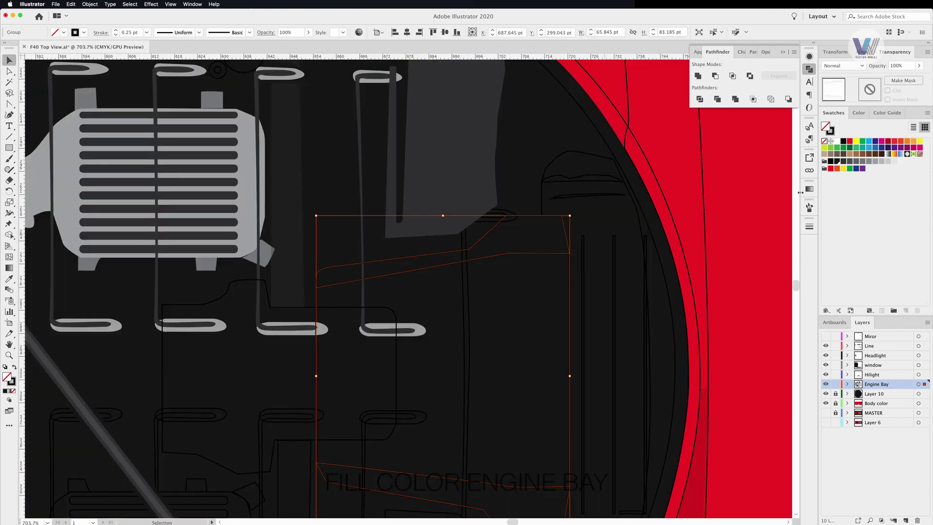
left_click(824, 141)
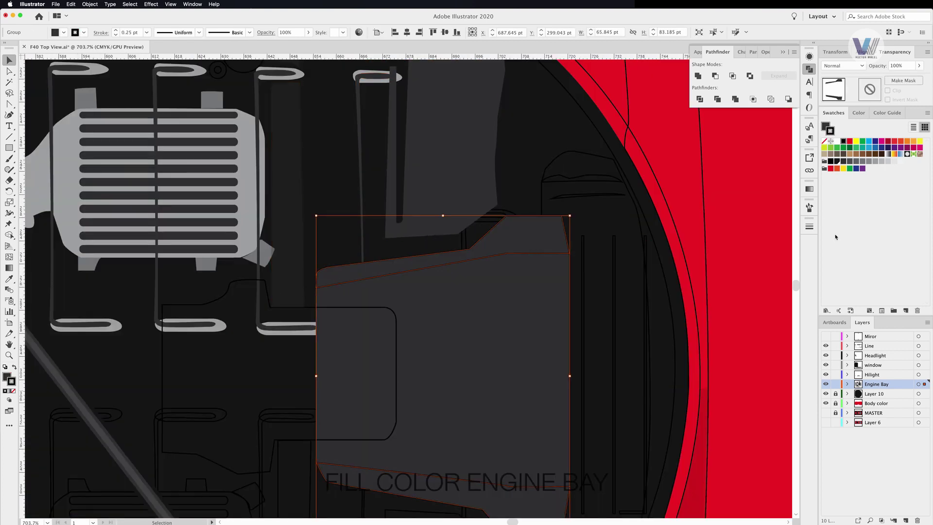
left_click(843, 66)
left_click(849, 98)
- Swap the thin vertical path's fill and stroke to give it a solid dark fill
scroll(438, 291, "down", 3)
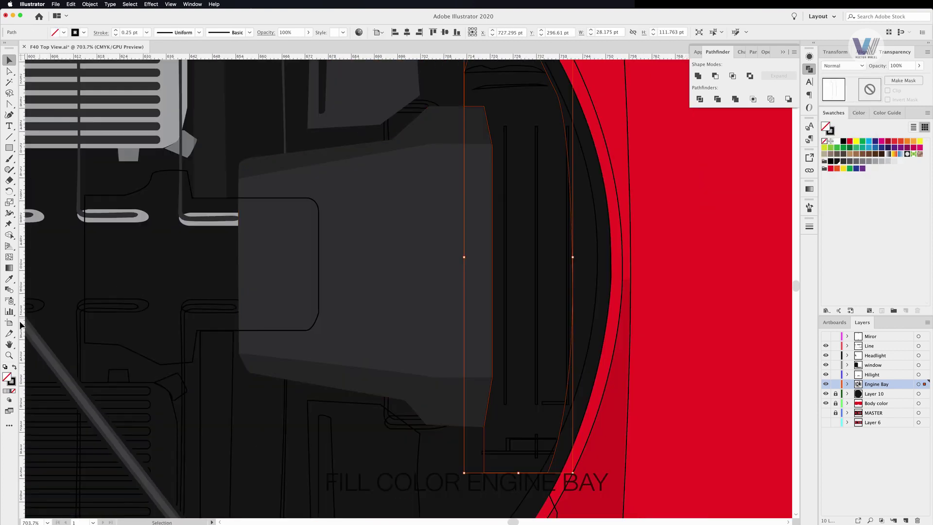
key("i")
left_click(8, 61)
left_click(324, 256)
left_click(389, 265)
scroll(428, 311, "up", 3)
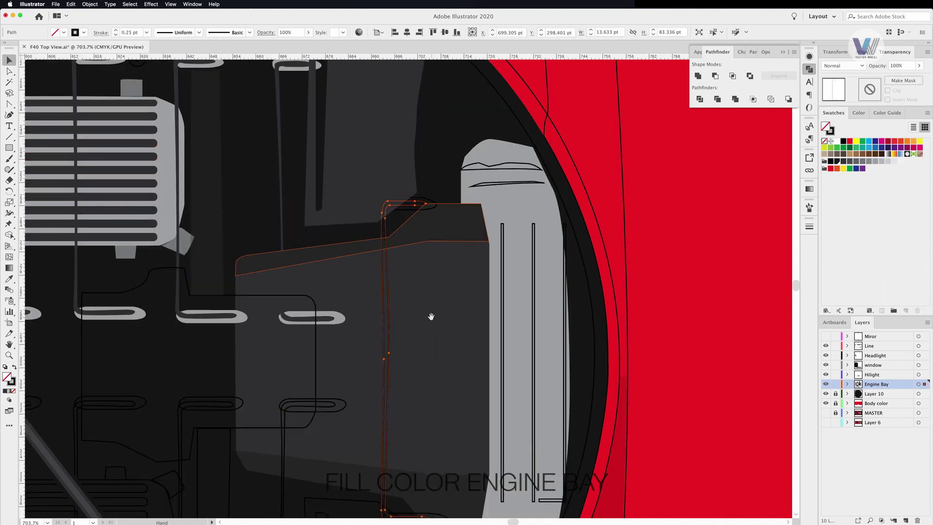
left_click(10, 281)
key("shift+x")
left_click(10, 61)
scroll(428, 202, "down", 5)
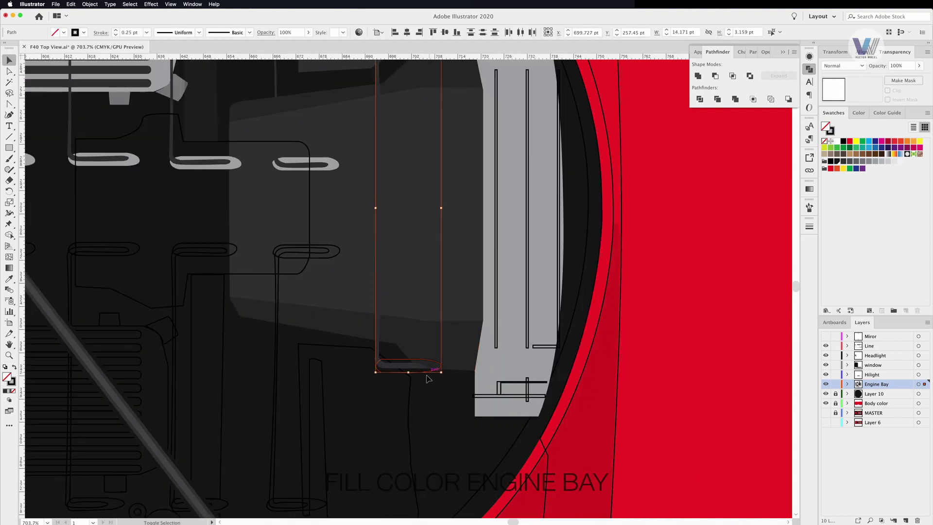
key("shift+x")
scroll(495, 219, "up", 3)
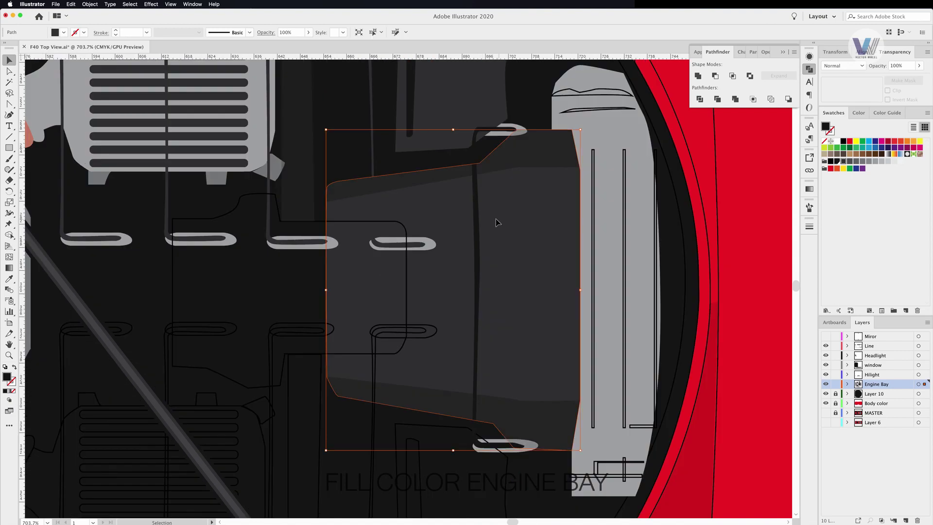
- Lighten the large engine block's grey and recolour the tall right-hand part lighter grey
key("ctrl+minus")
key("ctrl+minus")
left_click(536, 287)
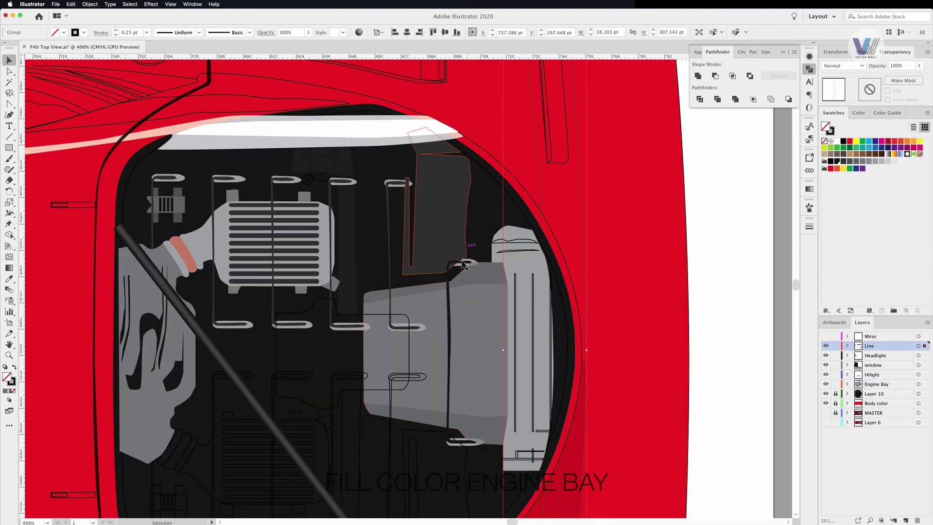
left_click(510, 253)
scroll(510, 250, "right", 1)
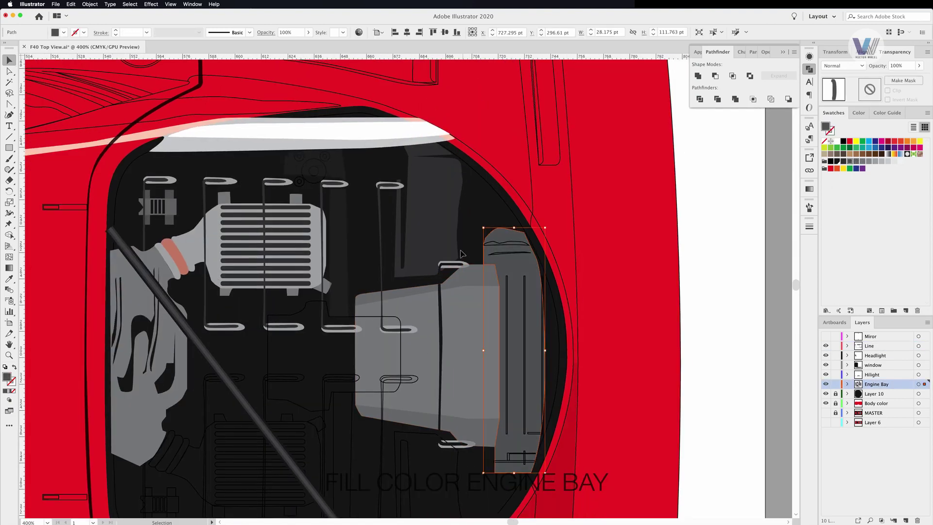
left_click(496, 252)
left_click(507, 287, "shift")
scroll(501, 423, "up", 5)
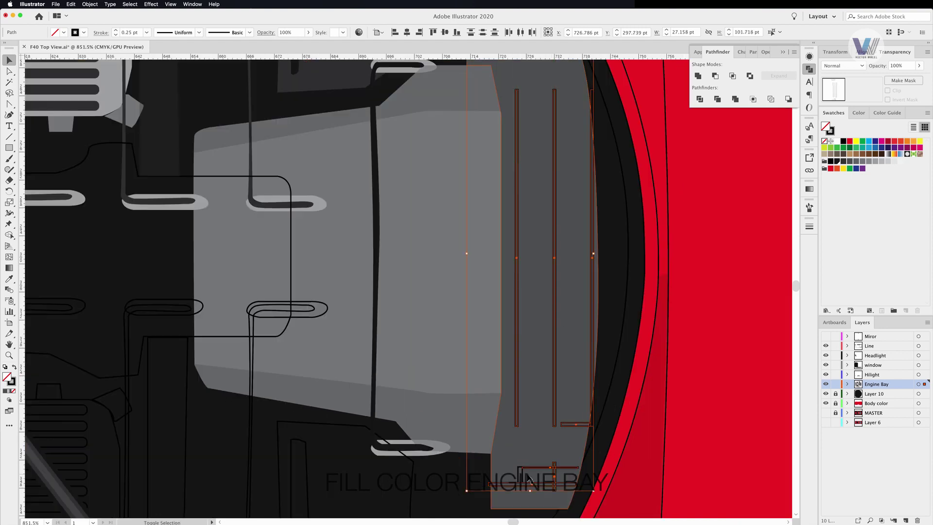
left_click(603, 204, "shift")
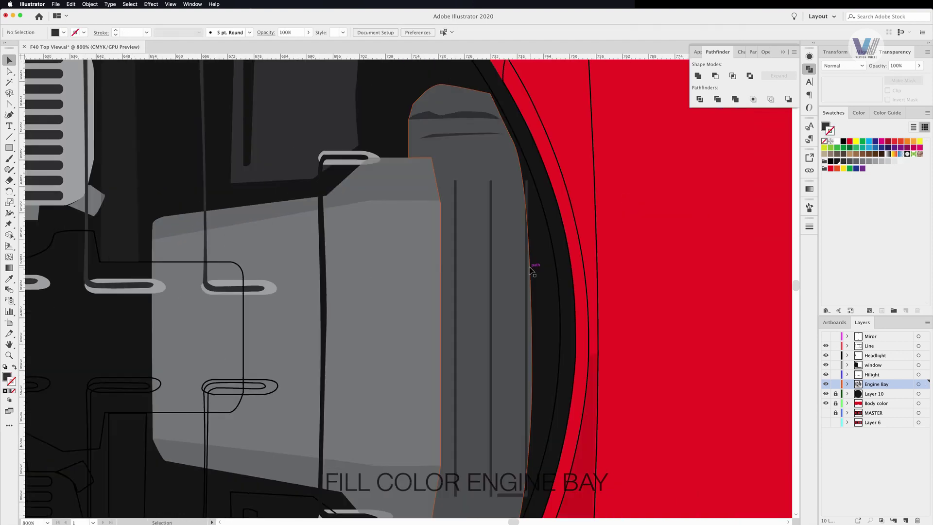
left_click(445, 106)
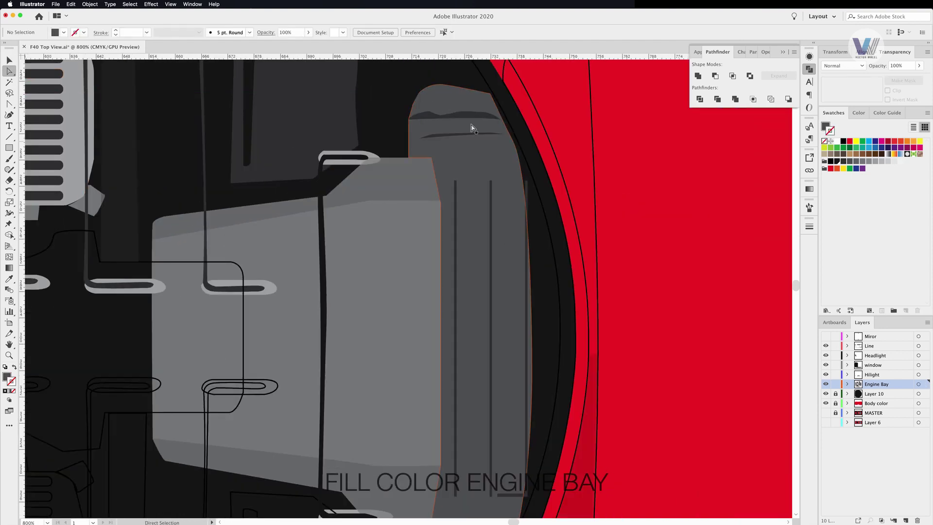
left_click(491, 123)
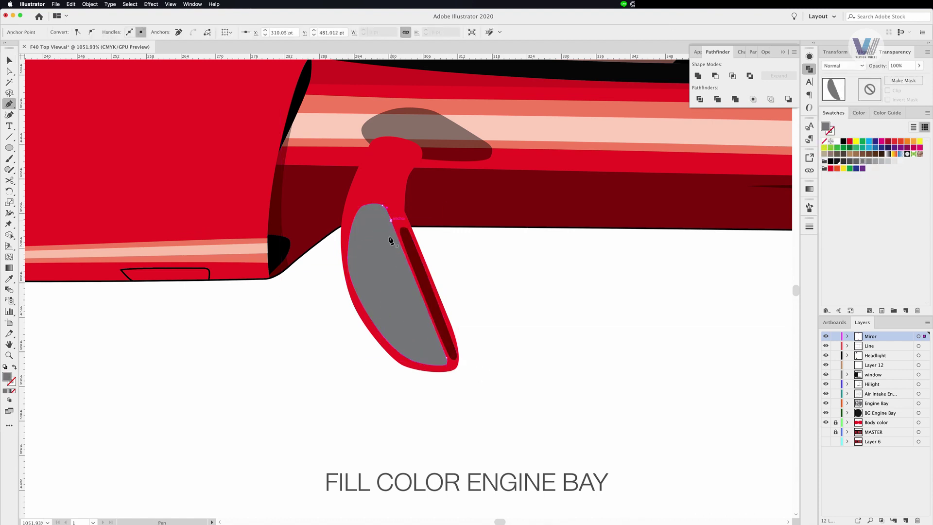
- Draw a curved grey reflection shape inside the side mirror with the Pen tool
left_click_drag(406, 137, 382, 184)
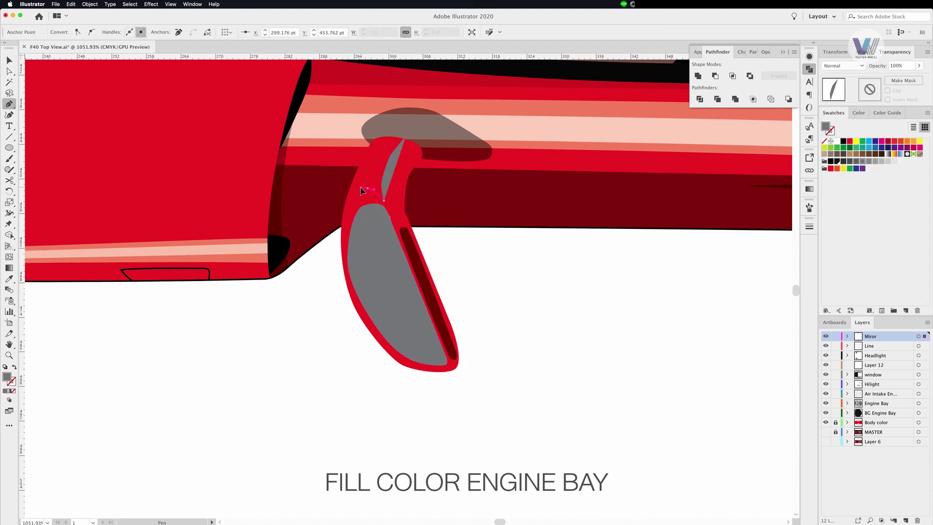
left_click(8, 60)
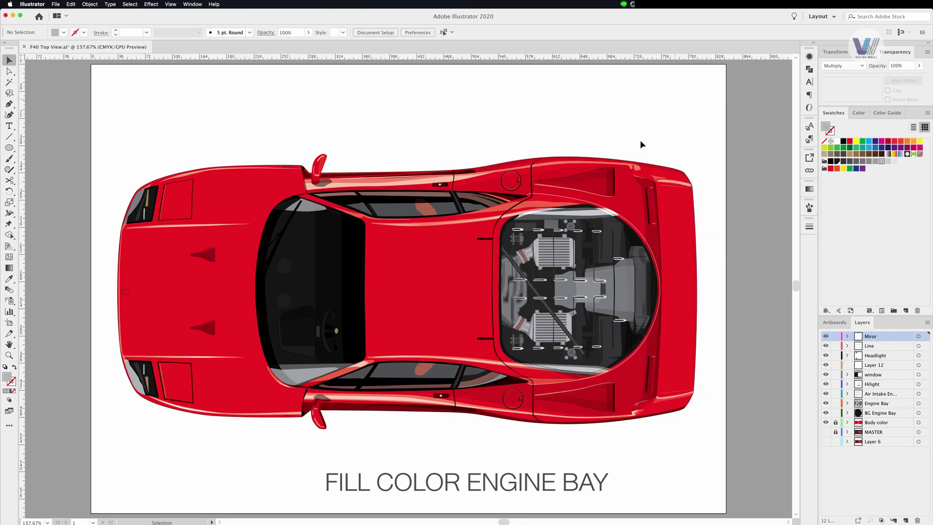
- Reflect a copy of the engine bay group below the horizontal guide
left_click(554, 253)
scroll(479, 290, "up", 3)
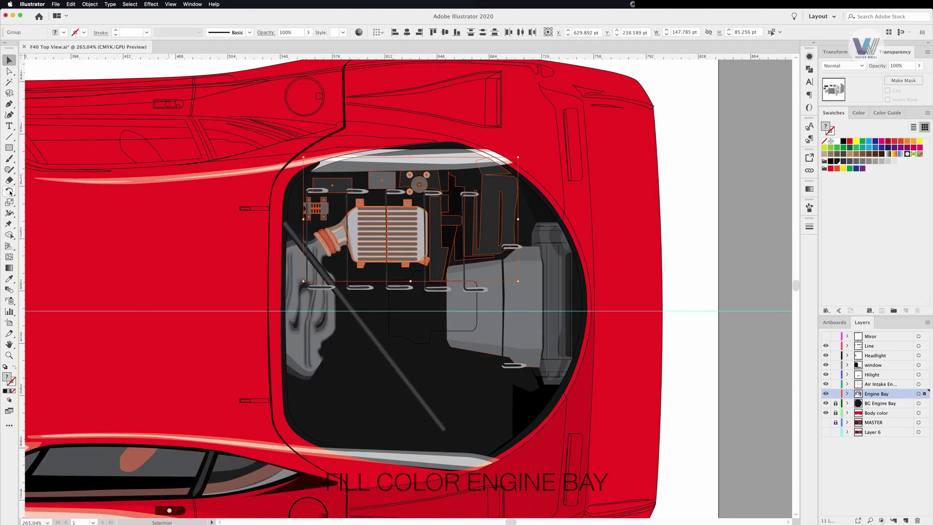
left_click_drag(380, 310, 461, 310)
key("v")
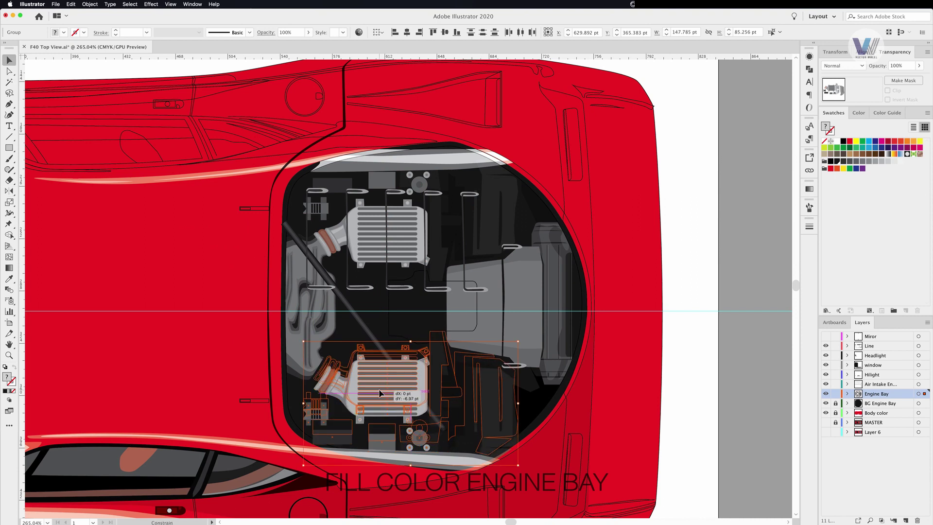
left_click(826, 403)
- Reflect a copy of the air intake pieces below the guide and view the whole car
key("a")
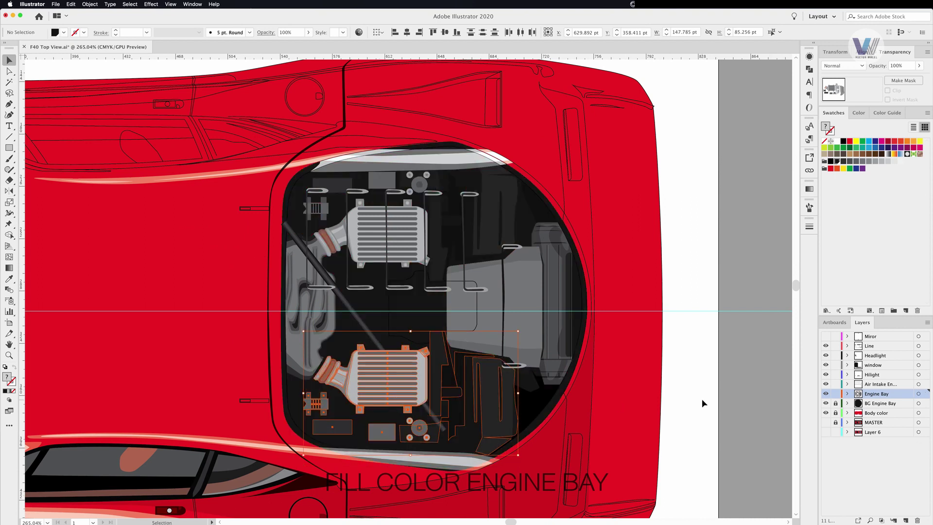
left_click(543, 342)
left_click_drag(389, 312, 462, 313)
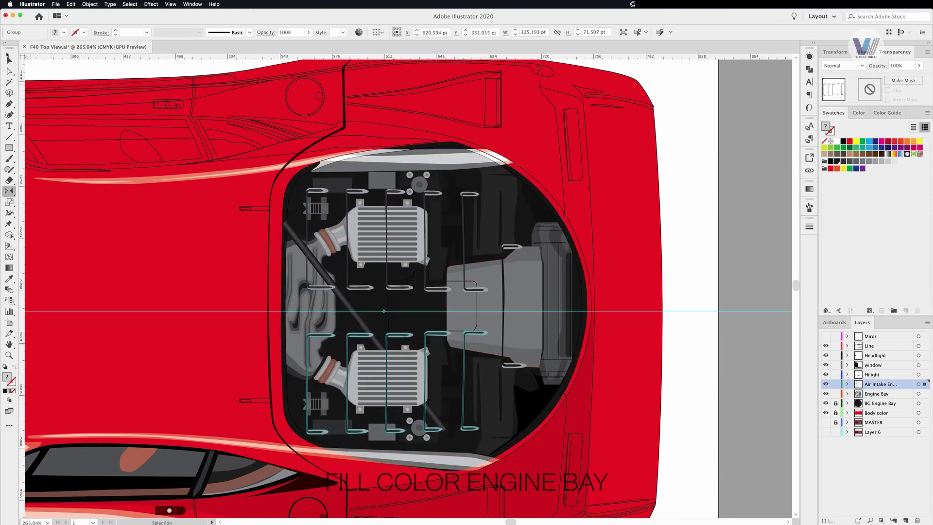
key("v")
scroll(486, 292, "left", 5)
key("super+0")
key("a")
left_click(559, 335)
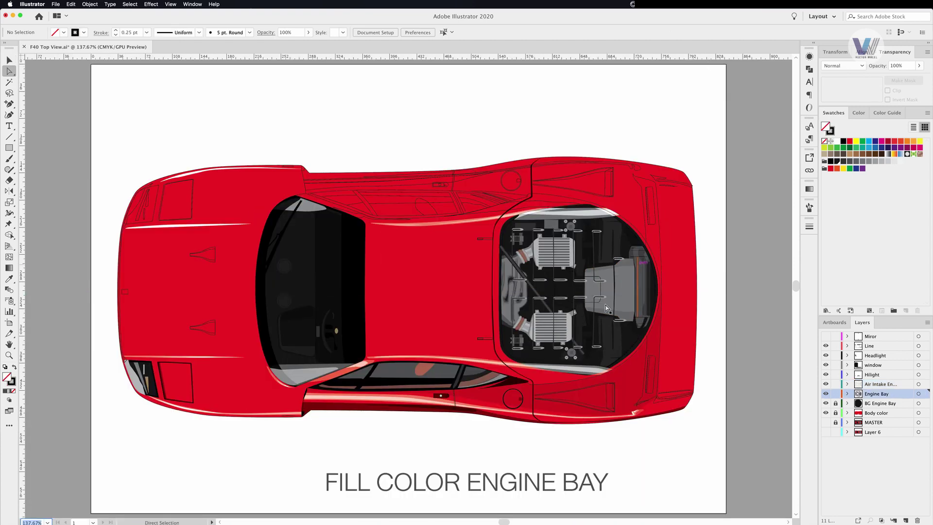
scroll(559, 335, "up", 5)
- Fill the central casing between the intercoolers with a darker grey swatch
left_click(881, 163)
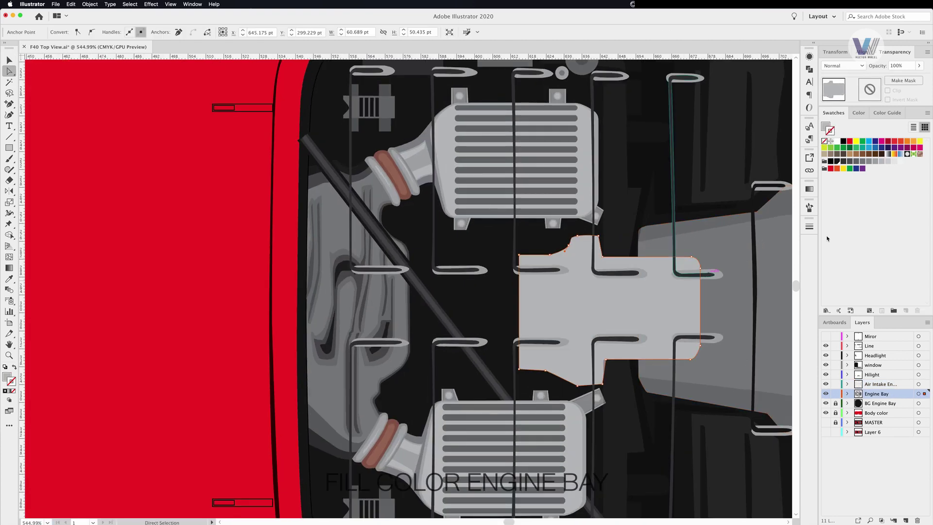
left_click(869, 161)
left_click(615, 160)
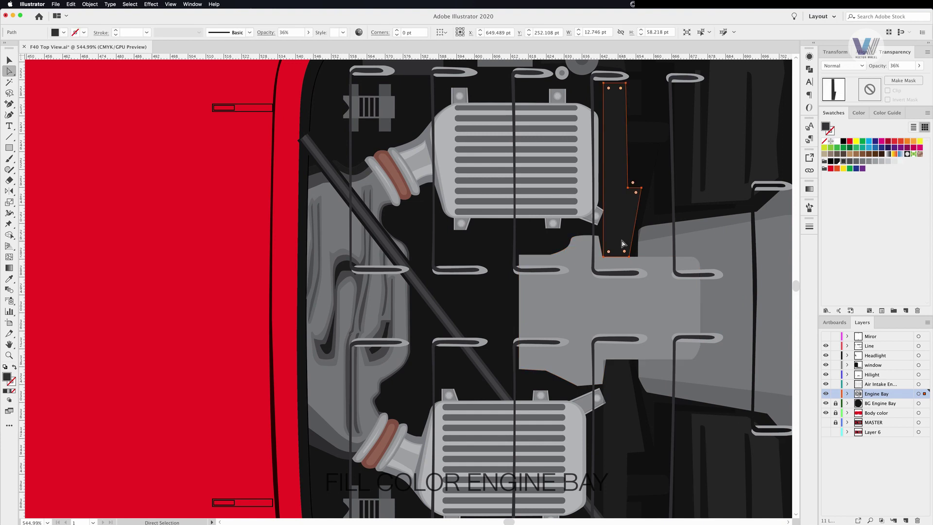
- Draw a rectangle left of the casing and pull its anchor points leftward to reshape it
key("m")
left_click_drag(603, 395, 603, 395)
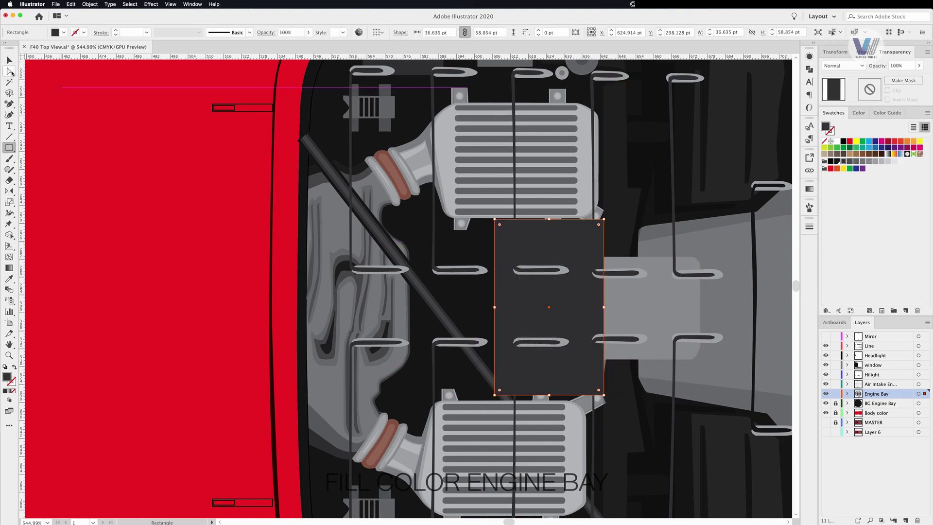
scroll(603, 340, "up", 3)
key("a")
key("super+shift+a")
left_click_drag(446, 128, 426, 128)
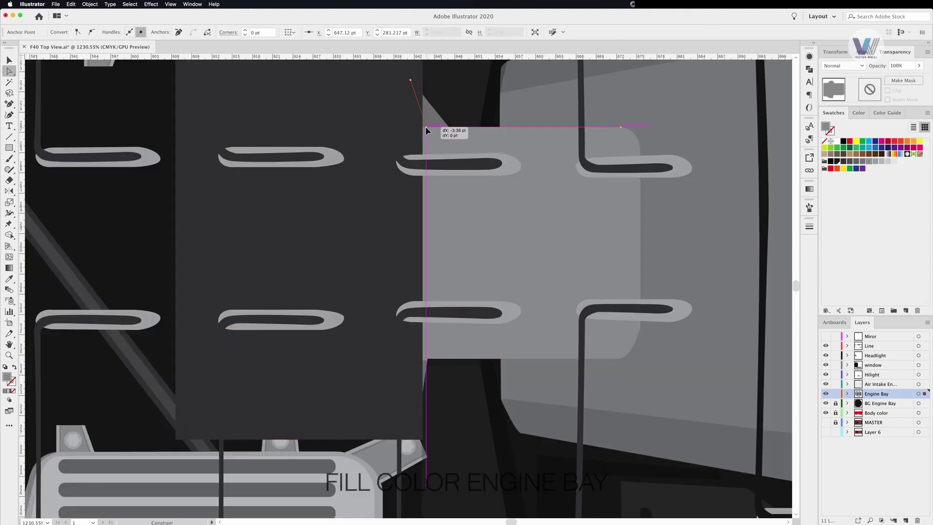
left_click_drag(423, 418, 418, 418)
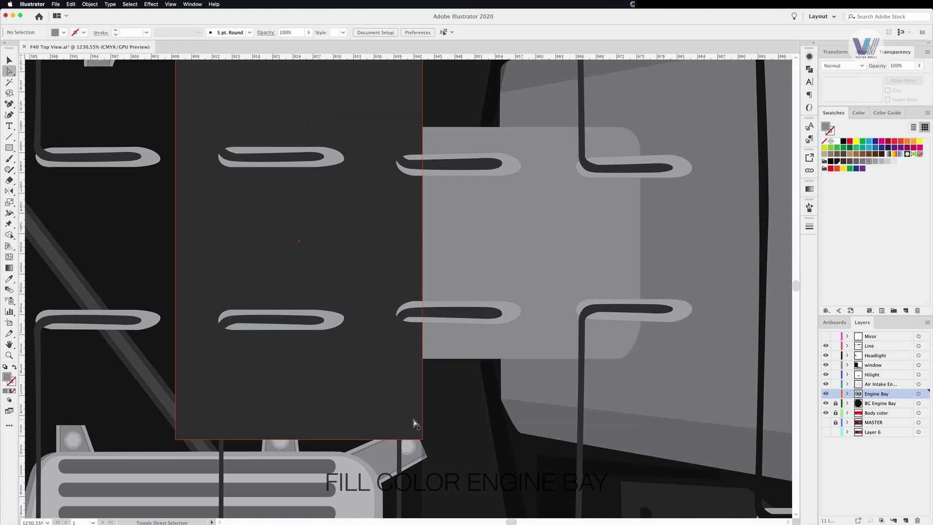
- Give the reshaped block the same grey fill as the central casing
left_click(9, 60)
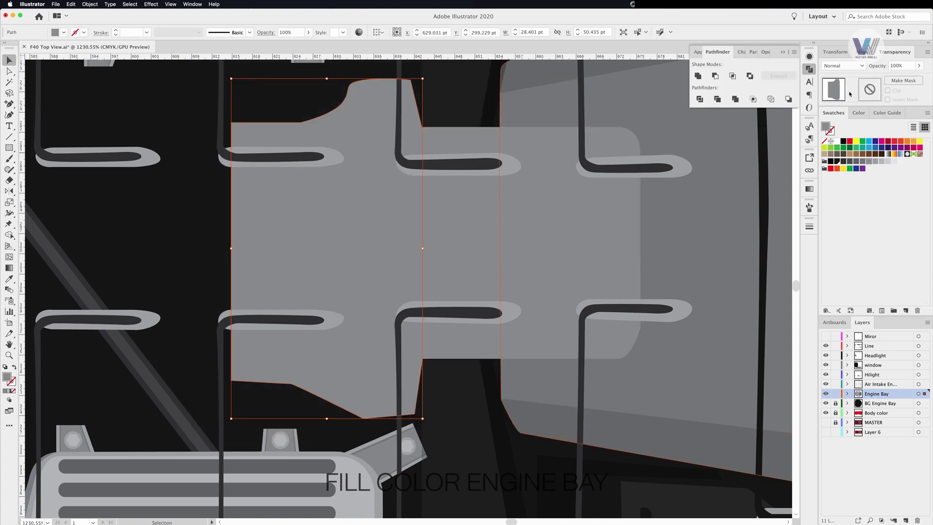
left_click(843, 66)
left_click(848, 99)
scroll(449, 196, "left", 3)
- Inspect a path inside the engine-bay group, then deselect and fit the whole car in view
left_click(449, 196)
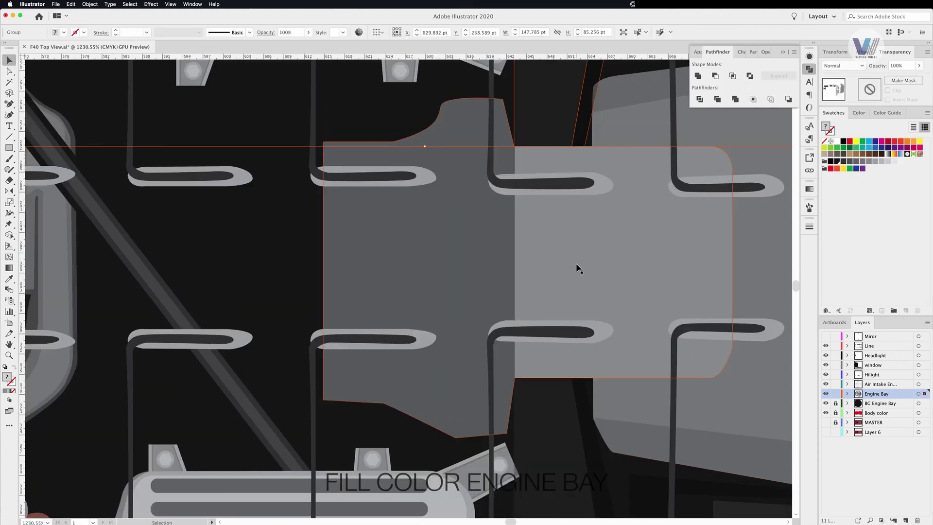
key("a")
left_click(343, 375)
key("ctrl+shift+a")
key("ctrl+minus")
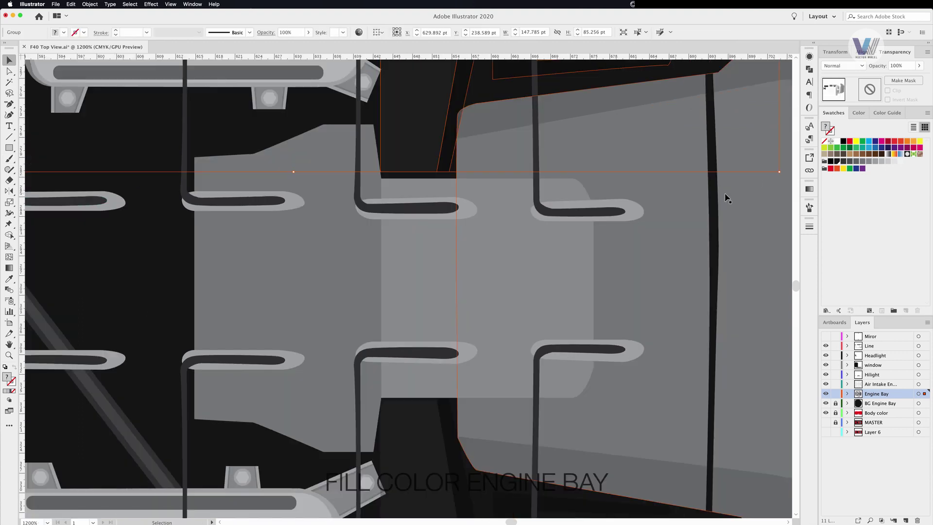
key("v")
key("ctrl+0")
- Make the BG layer visible so the red background shows behind the F40
scroll(578, 295, "up", 5)
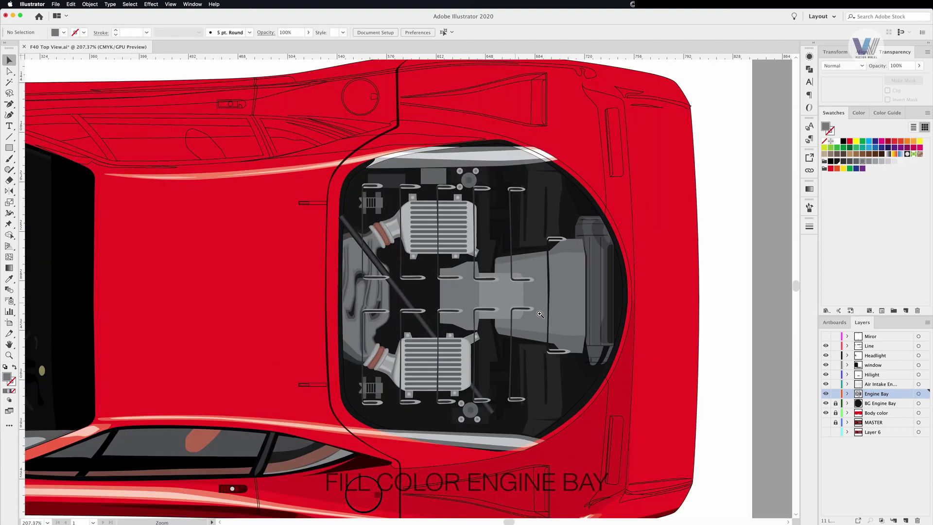
key("a")
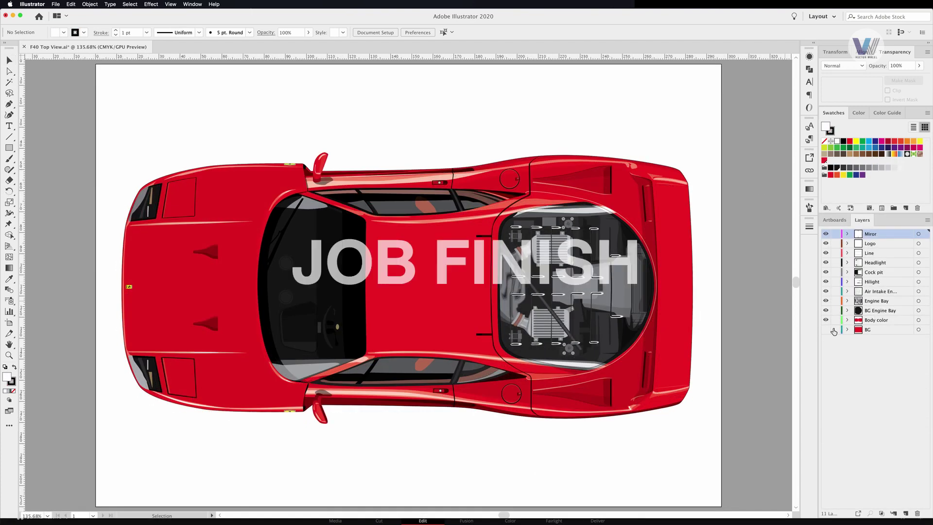
left_click(826, 330)
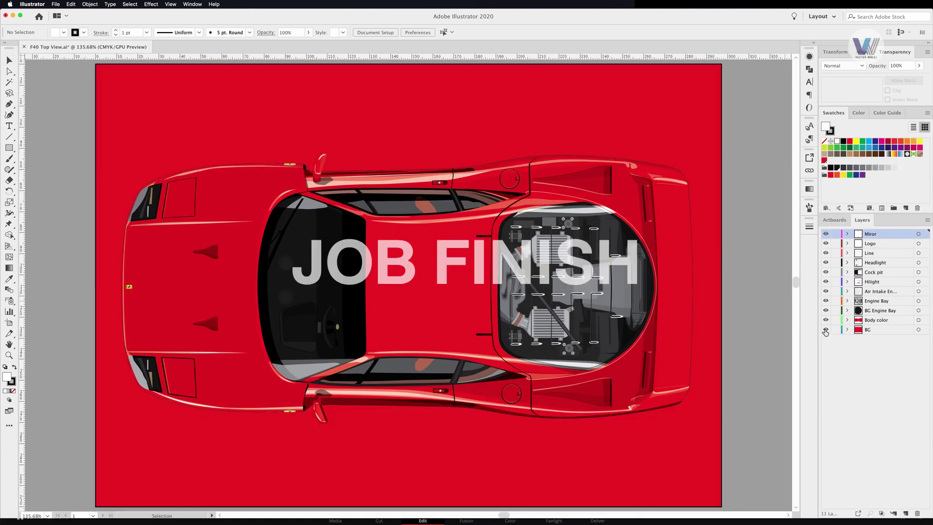